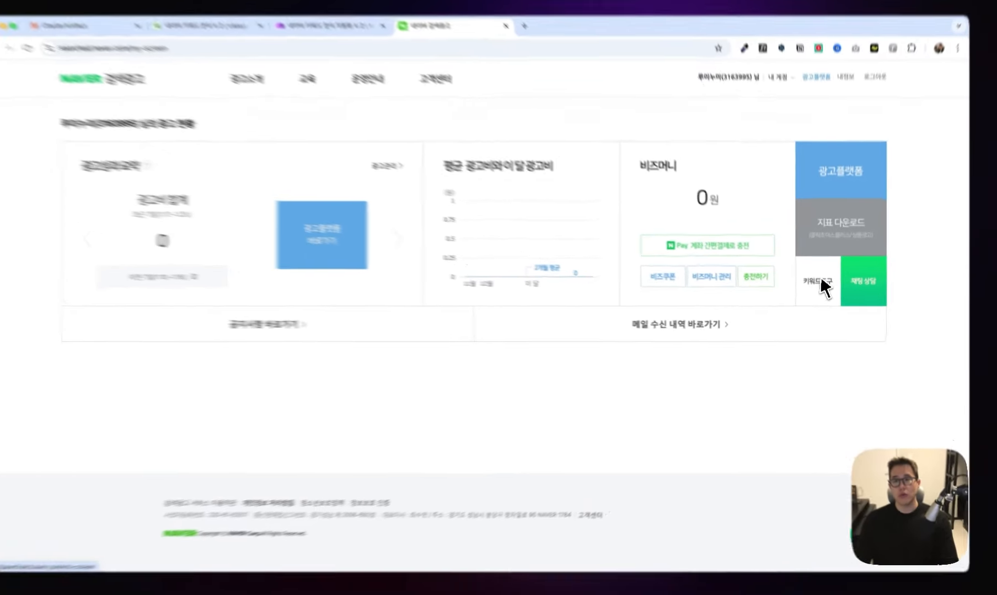
- Open the Naver search ad keyword tool and go to its API usage management page (API 사용 관리)
click(819, 286)
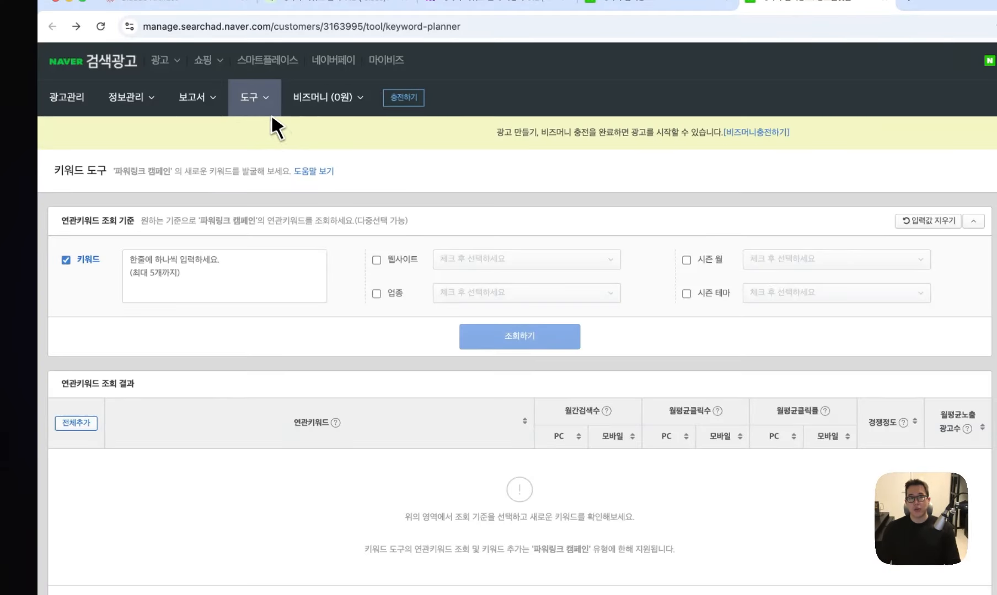
click(264, 102)
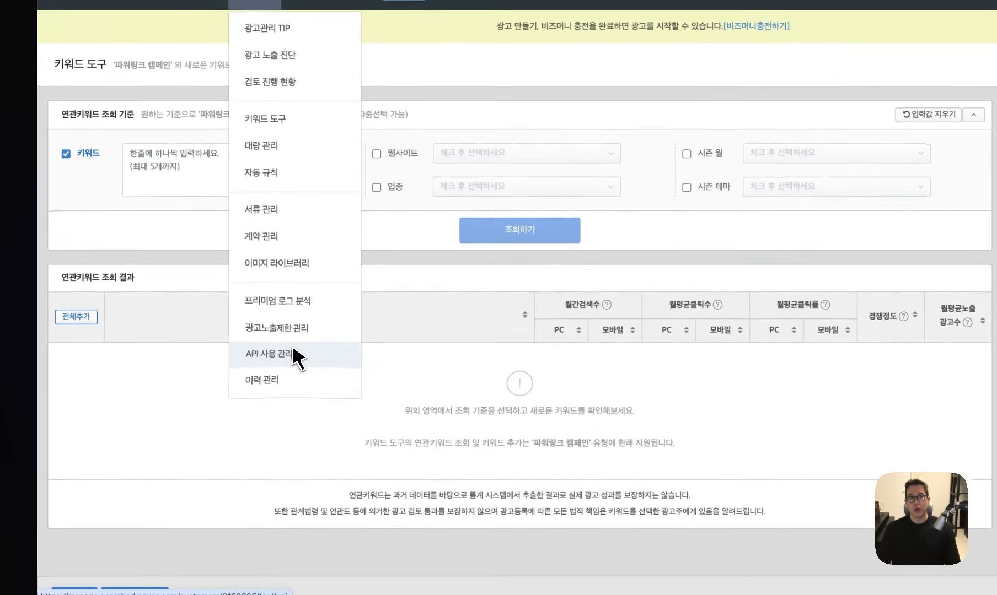
click(292, 354)
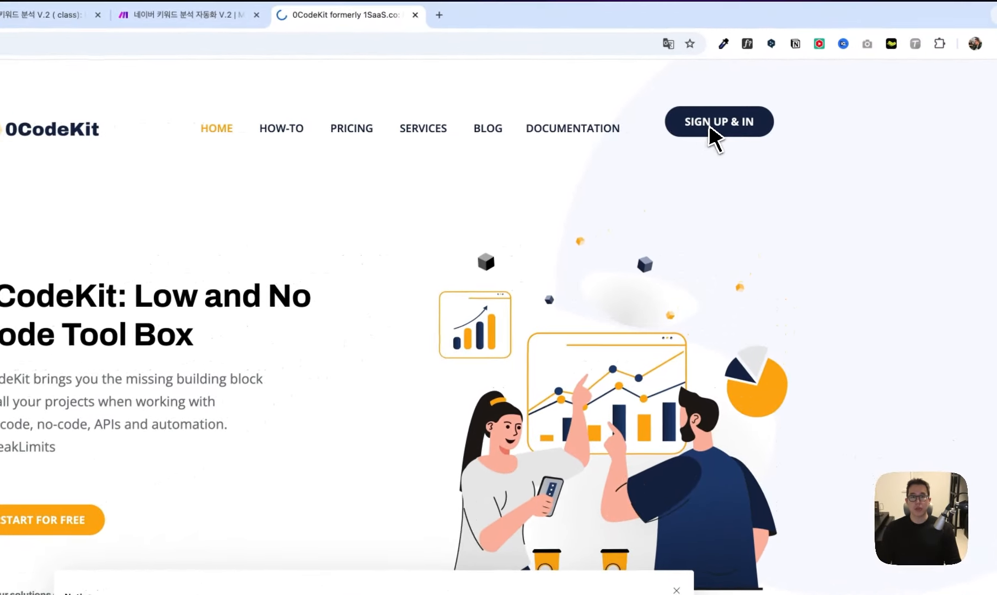
- View the 0CodeKit sign-up page and return to the 0CodeKit homepage
click(742, 130)
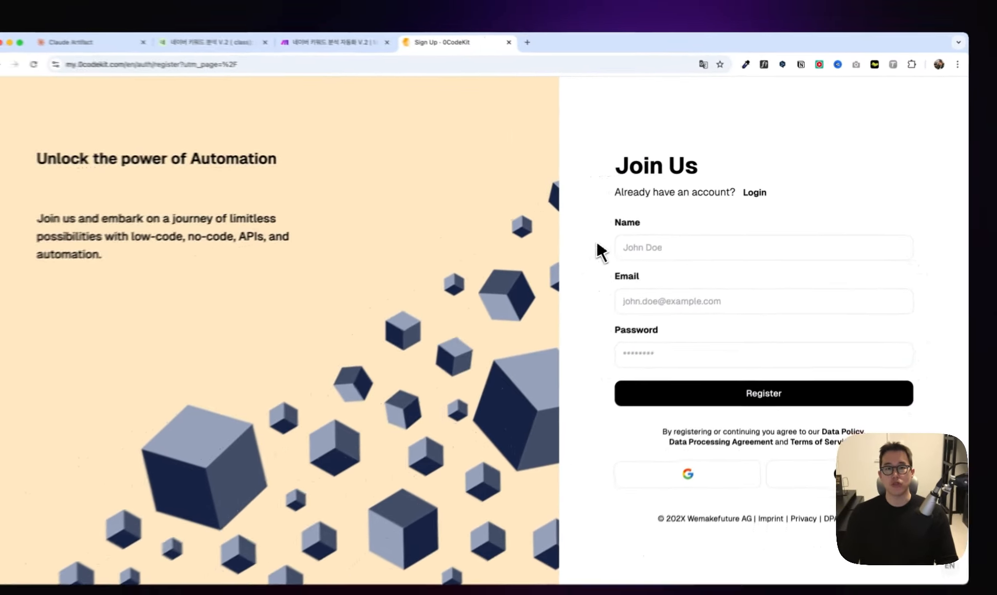
key(super+[)
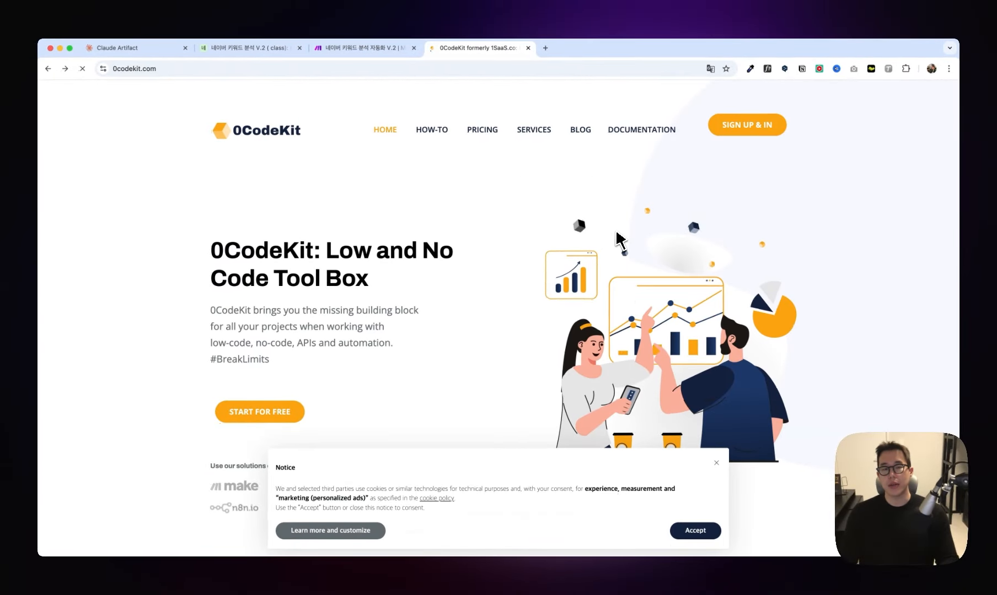
- Switch to the 네이버 키워드 분석 자동화 V.2 scenario in Make and look over its overall module layout
key(super+3)
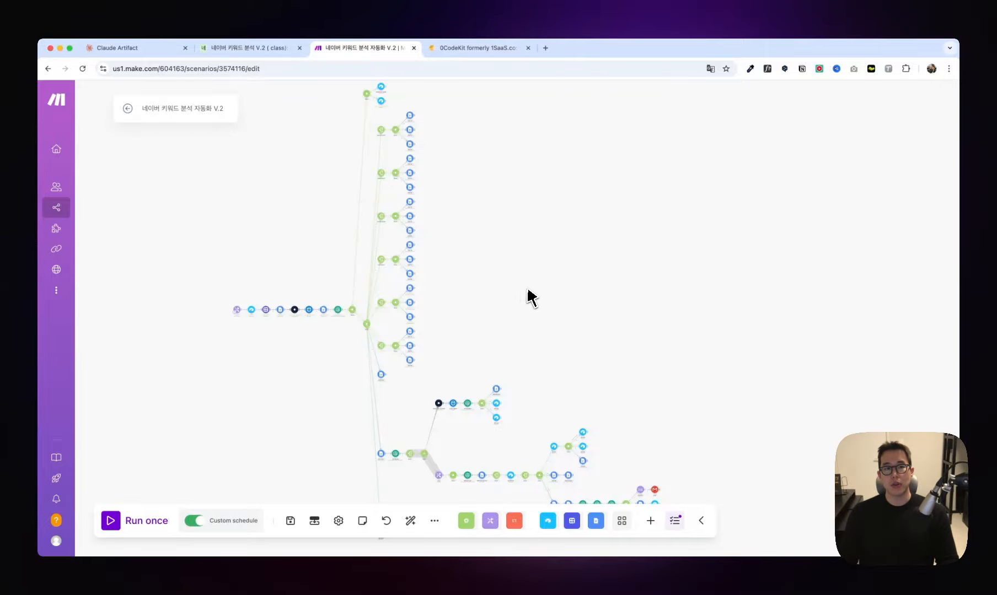
drag(536, 323, 558, 322)
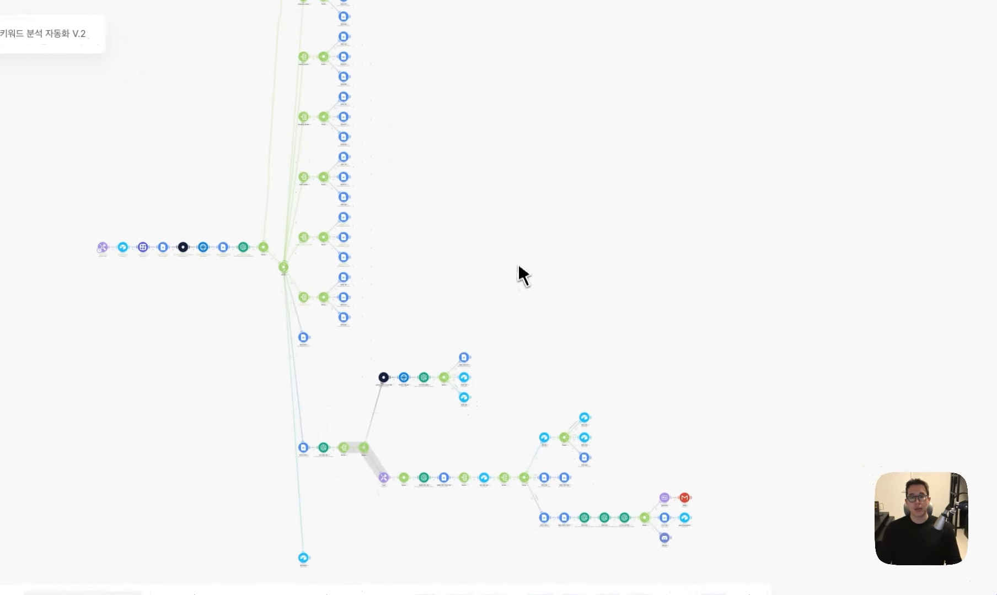
drag(491, 285, 506, 300)
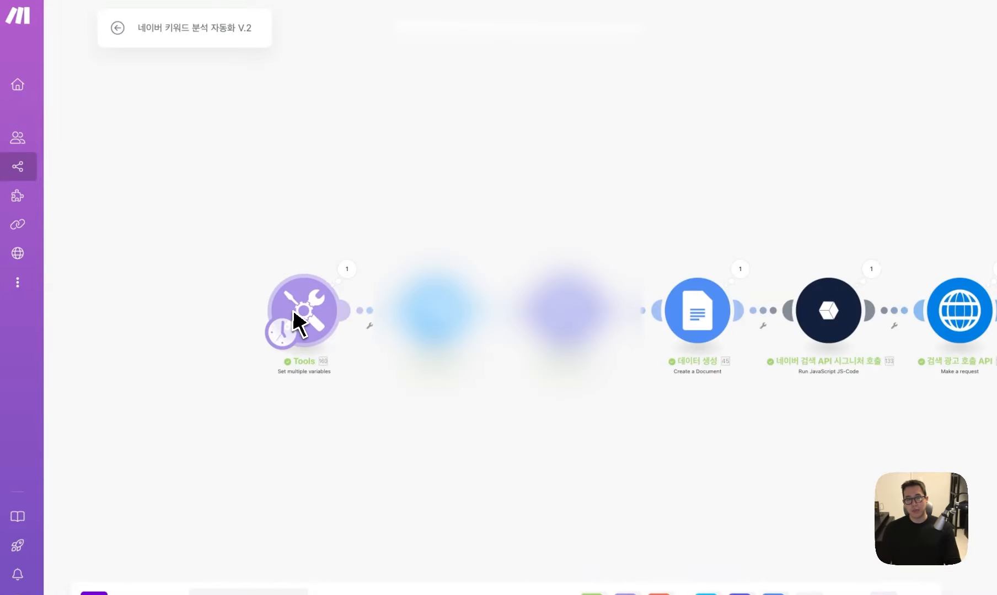
- Open the first Tools module and examine the names and values of its API credential variables
click(305, 320)
click(408, 192)
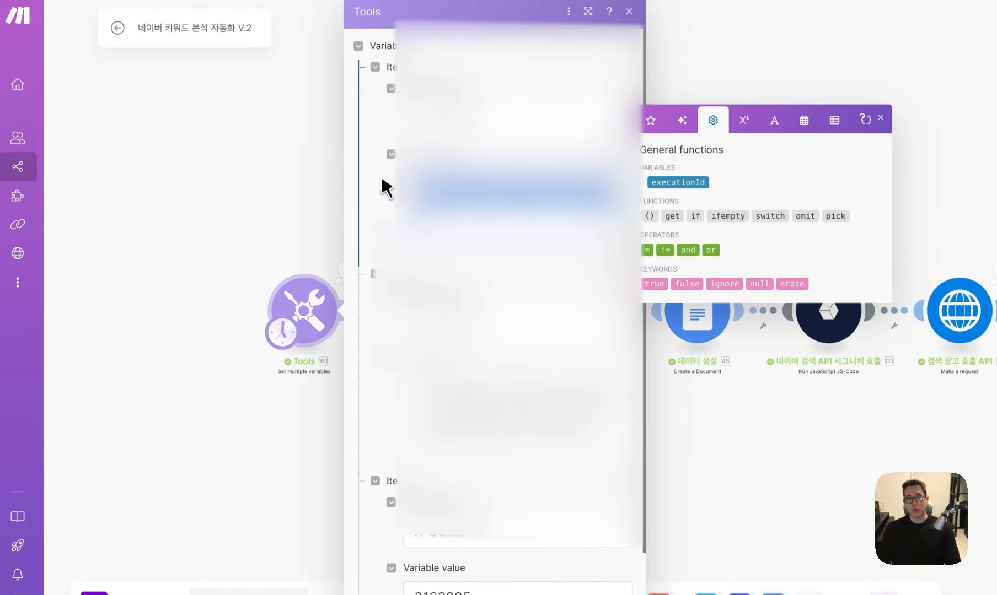
scroll(478, 304, down, 2)
scroll(480, 330, up, 2)
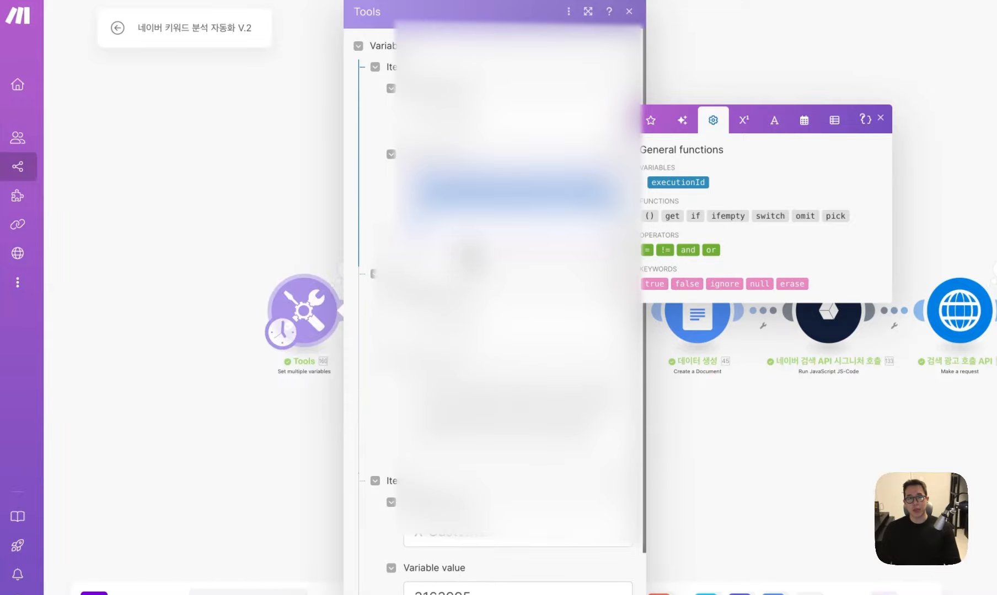
click(504, 130)
drag(466, 222, 399, 196)
click(527, 431)
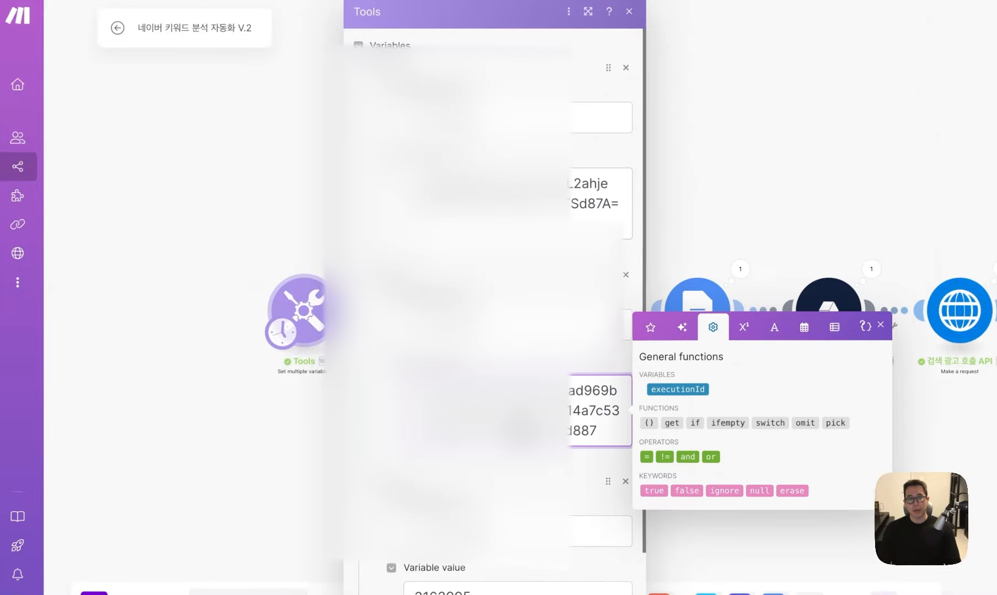
scroll(526, 433, down, 1)
drag(477, 536, 416, 543)
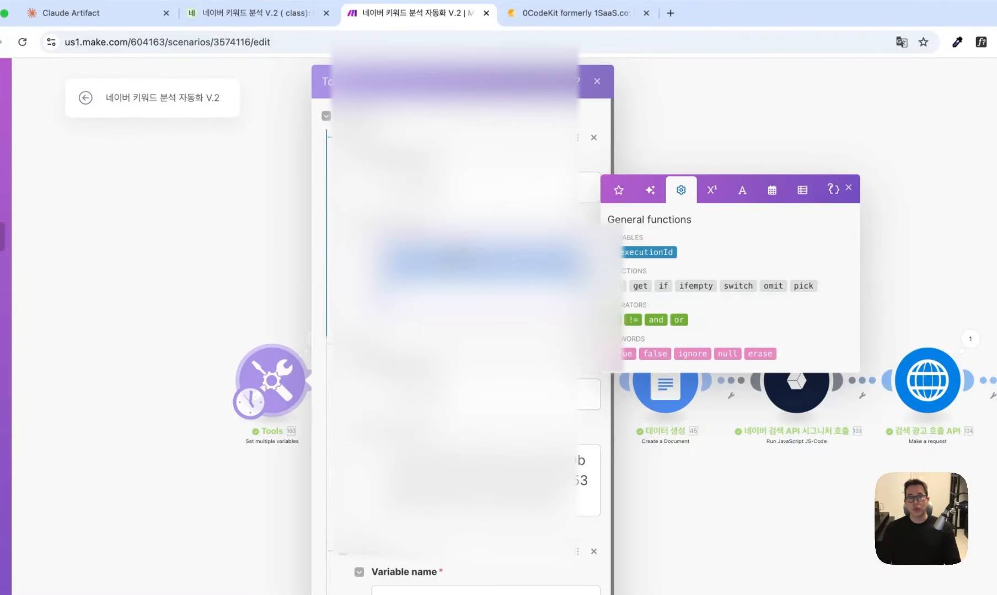
click(448, 283)
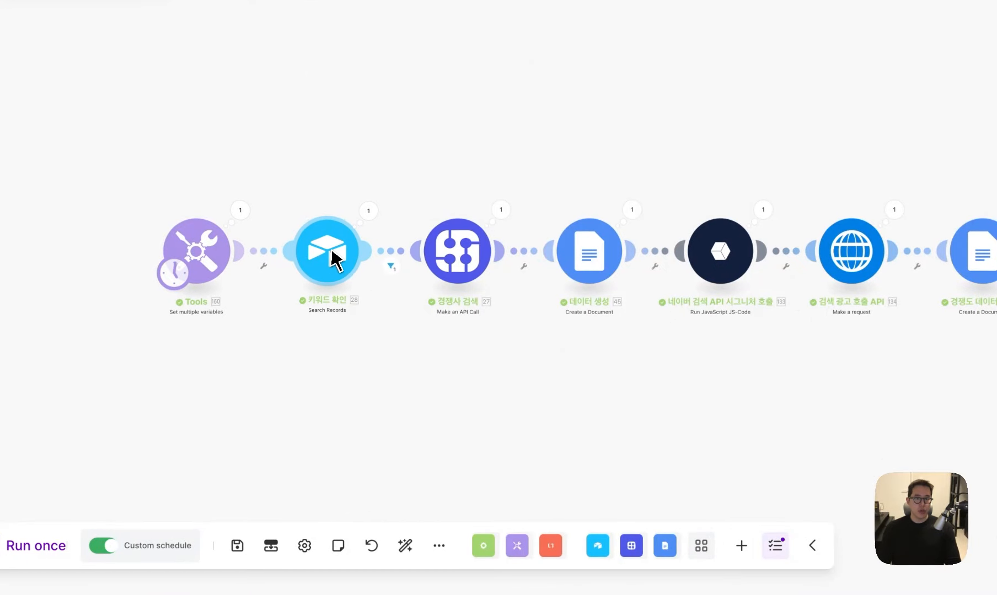
- Open the 키워드 확인 Airtable search module and review its base, table, sort and output field settings
click(334, 266)
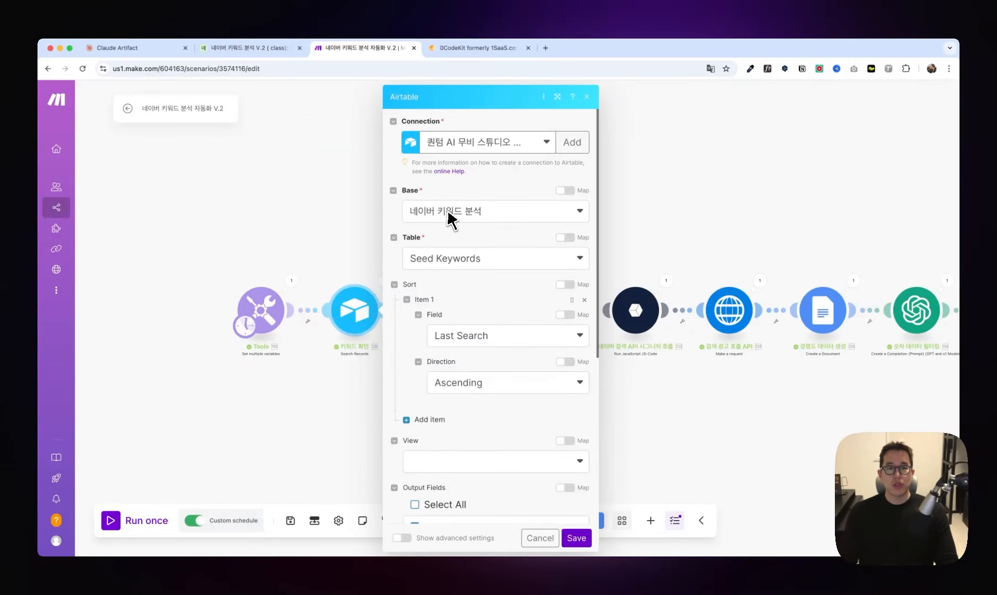
scroll(448, 219, down, 1)
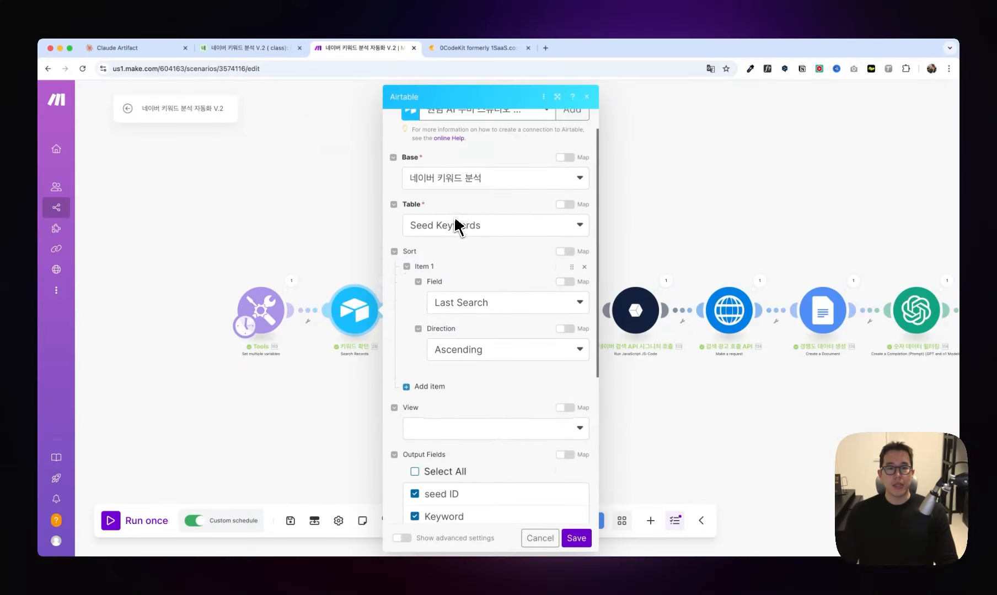
scroll(458, 237, down, 5)
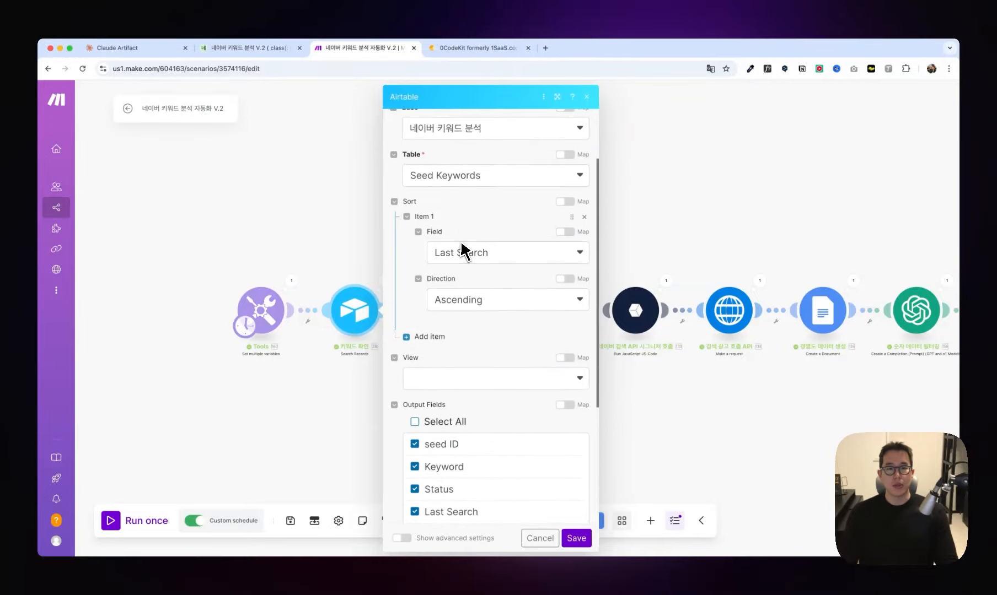
scroll(469, 255, up, 4)
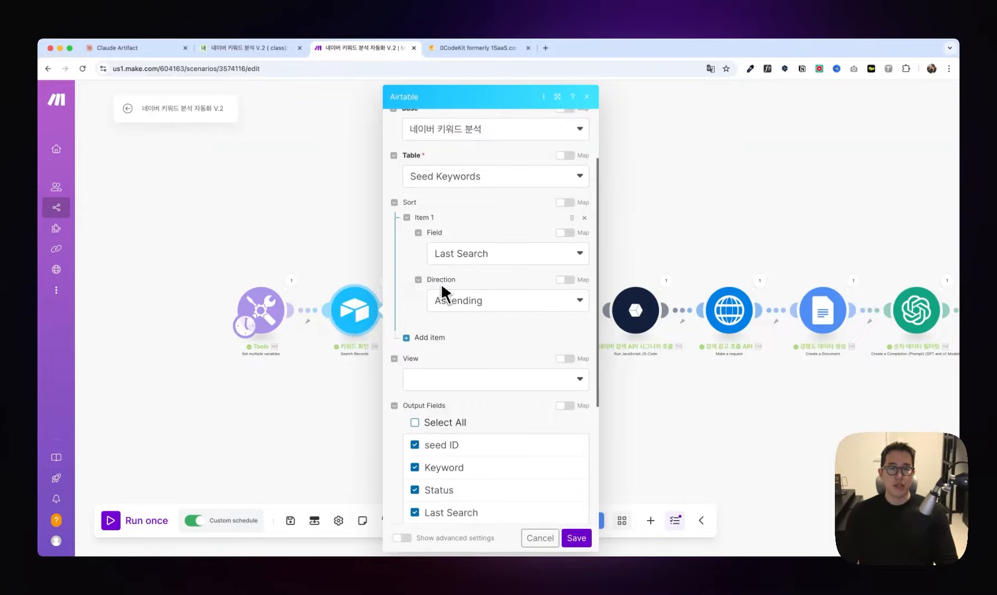
scroll(466, 313, down, 4)
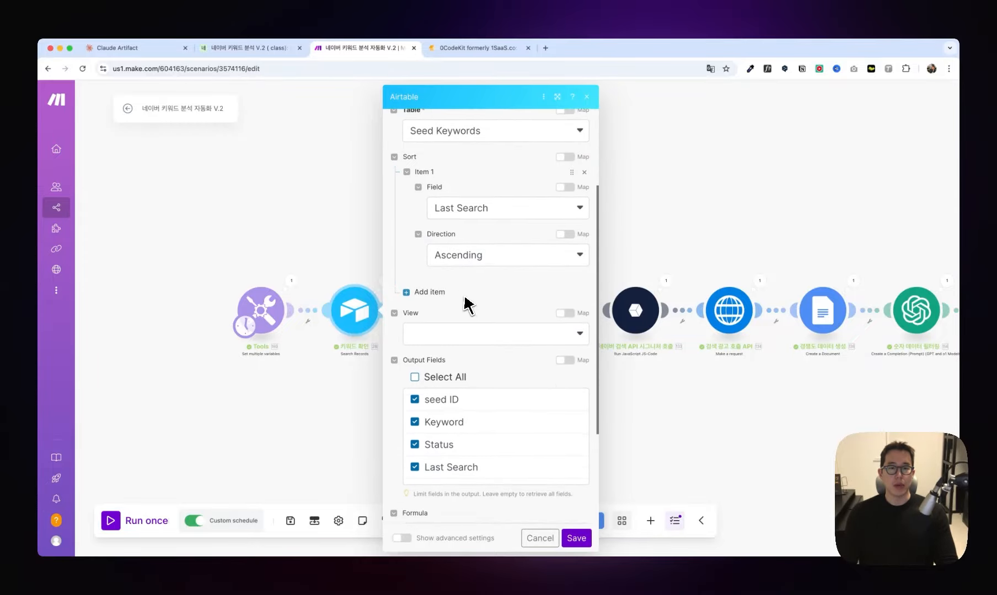
scroll(456, 352, down, 8)
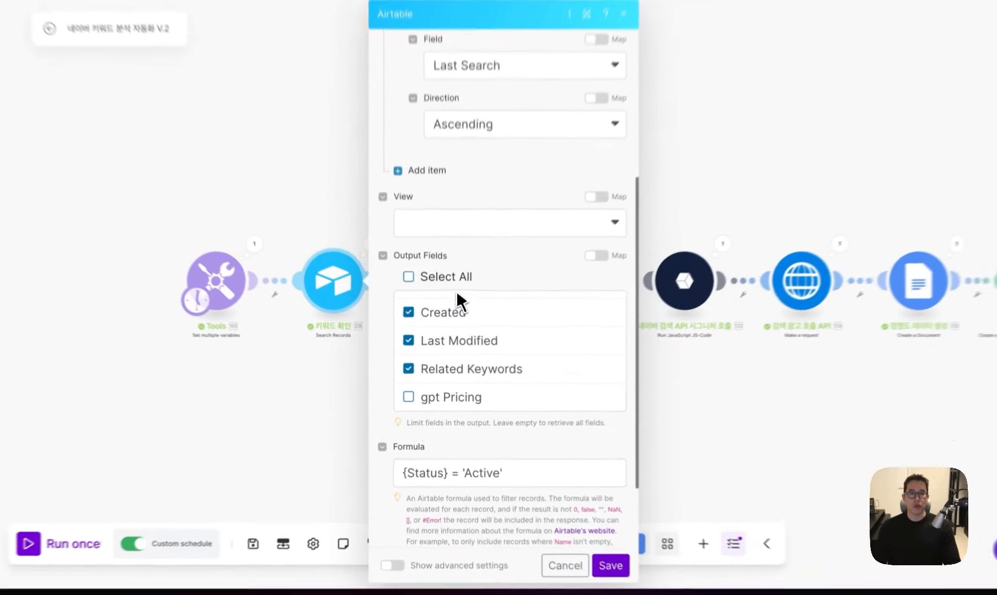
- Select all output fields of the Airtable search and highlight its Status filter formula
click(441, 308)
scroll(468, 359, down, 3)
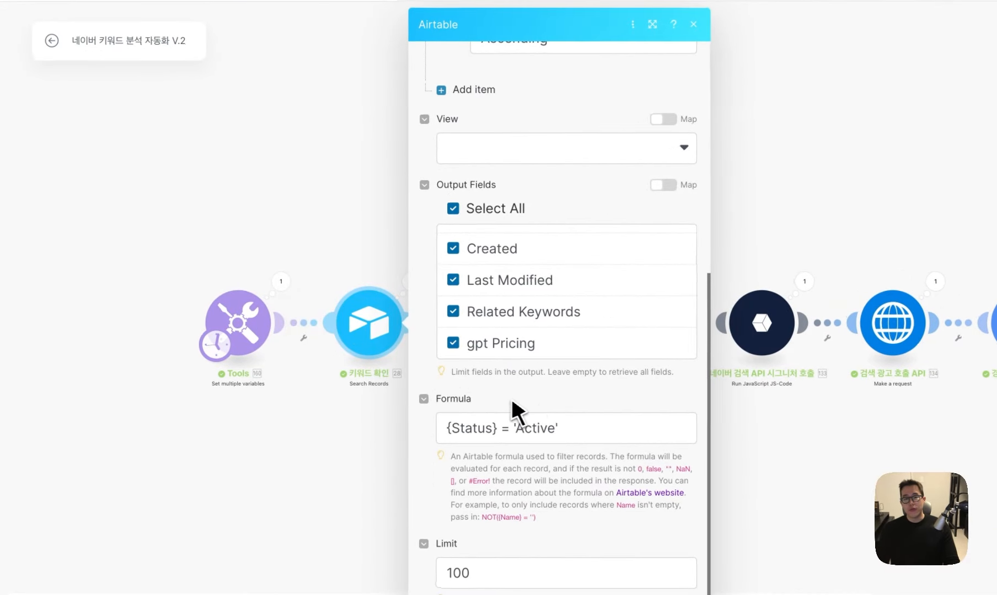
click(452, 464)
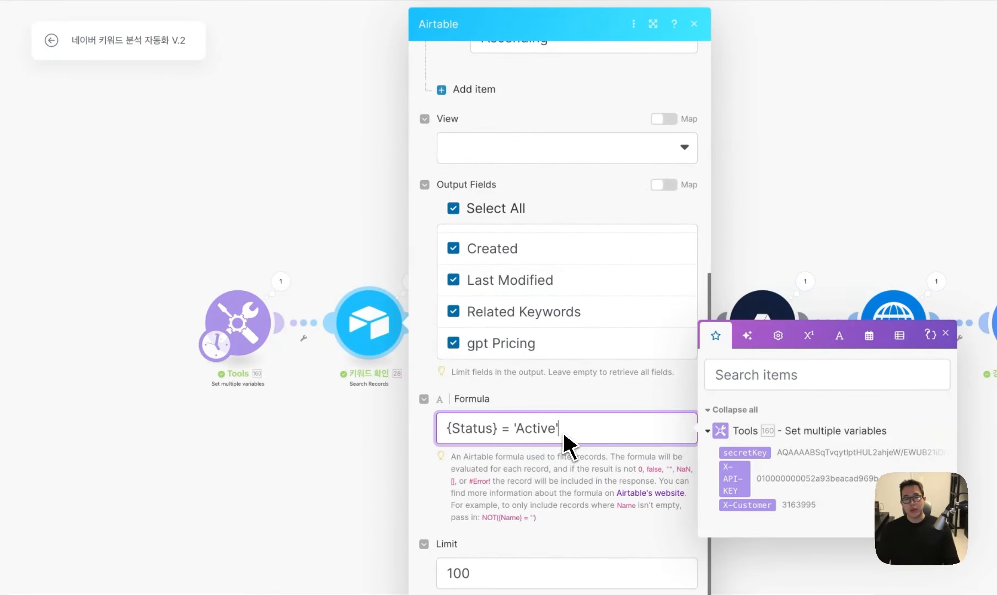
drag(563, 437, 467, 429)
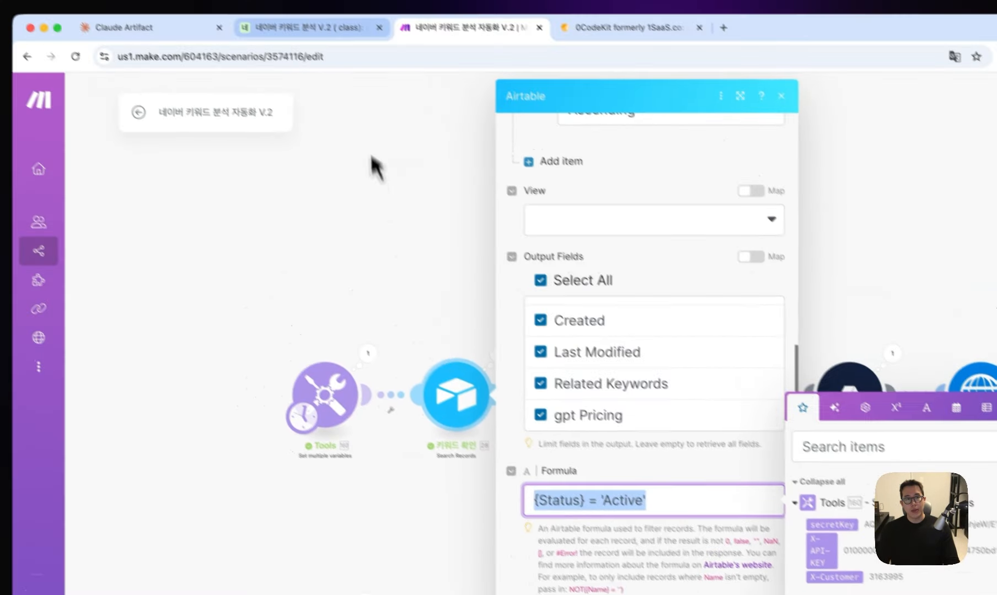
- Check the Status column of the Seed Keywords table in Airtable, and return to Make to close the search module without saving
click(385, 30)
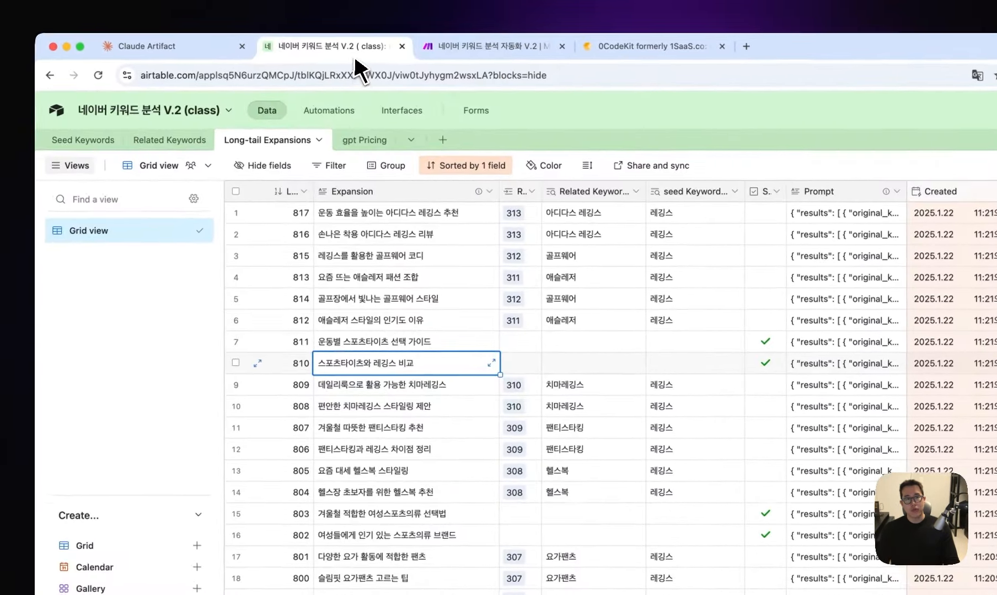
click(88, 141)
click(472, 213)
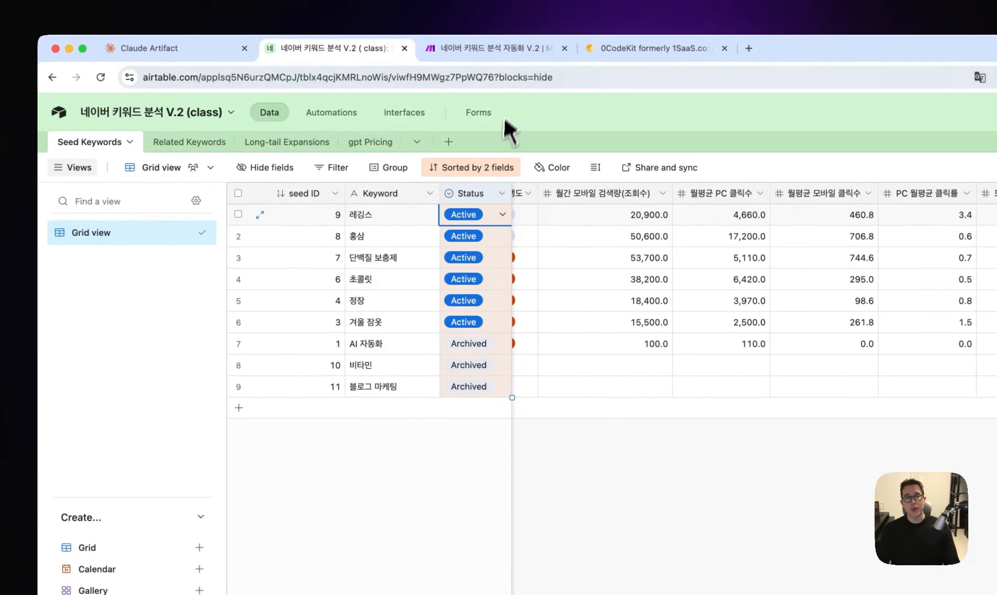
click(494, 49)
click(592, 536)
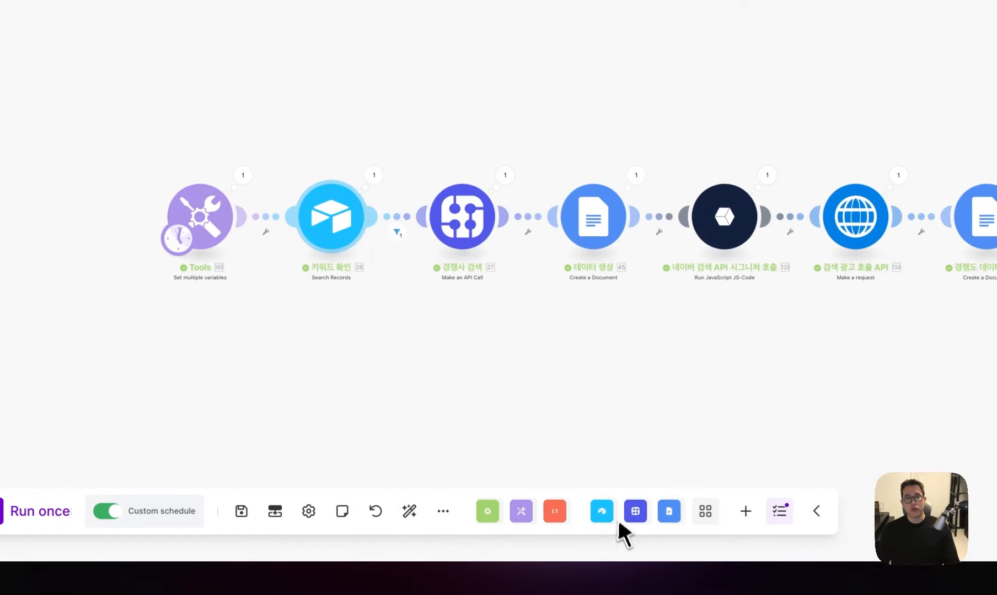
- Open the 경쟁사 검색 SerpApi module and examine its URL and first query string item
click(383, 223)
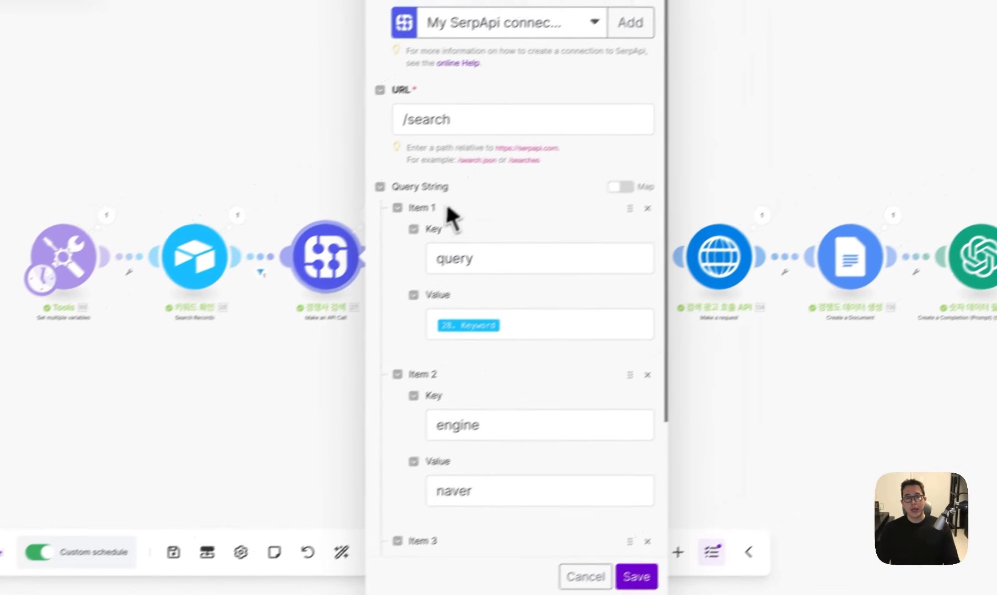
drag(452, 121, 397, 125)
drag(476, 259, 427, 262)
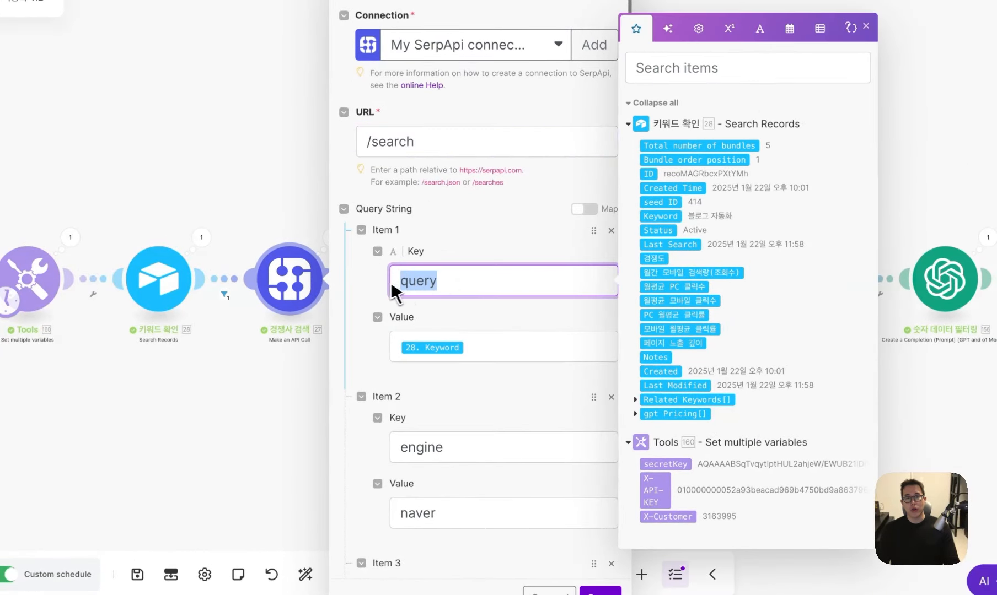
click(483, 348)
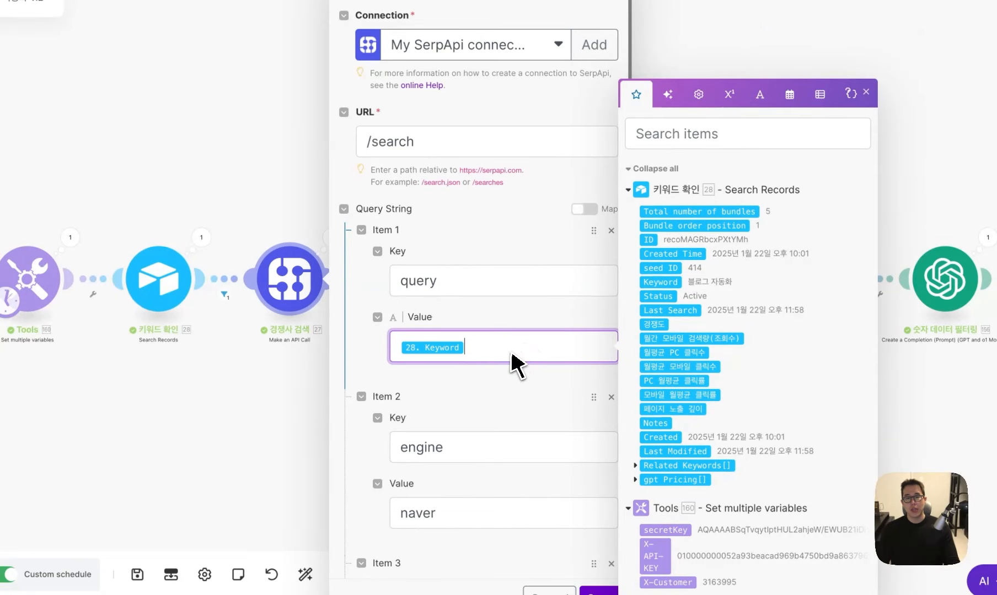
- Review the engine and num query string items of the SerpApi module and close it without saving
click(487, 385)
scroll(484, 393, down, 2)
click(477, 383)
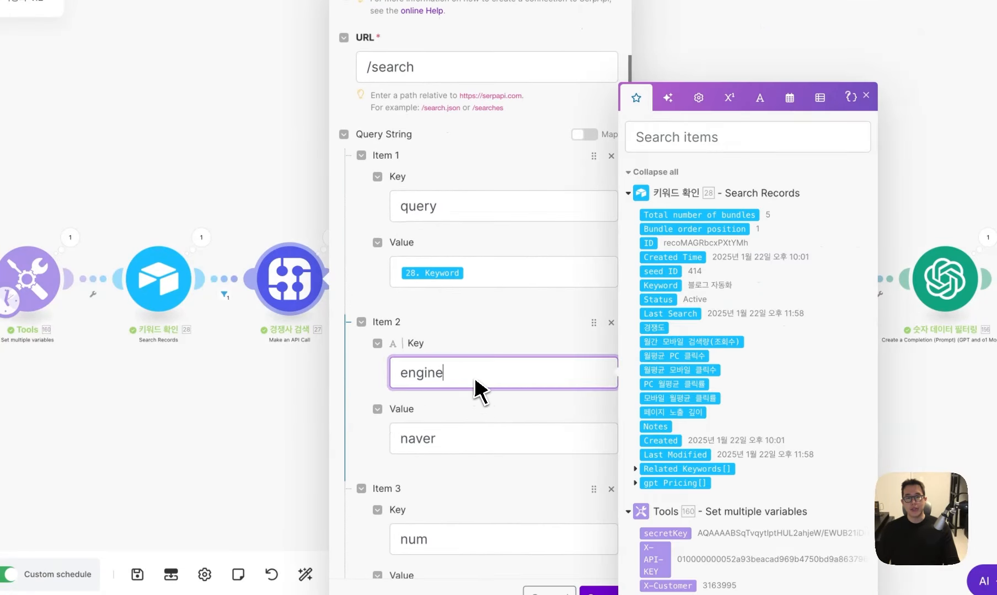
scroll(477, 387, down, 2)
click(475, 444)
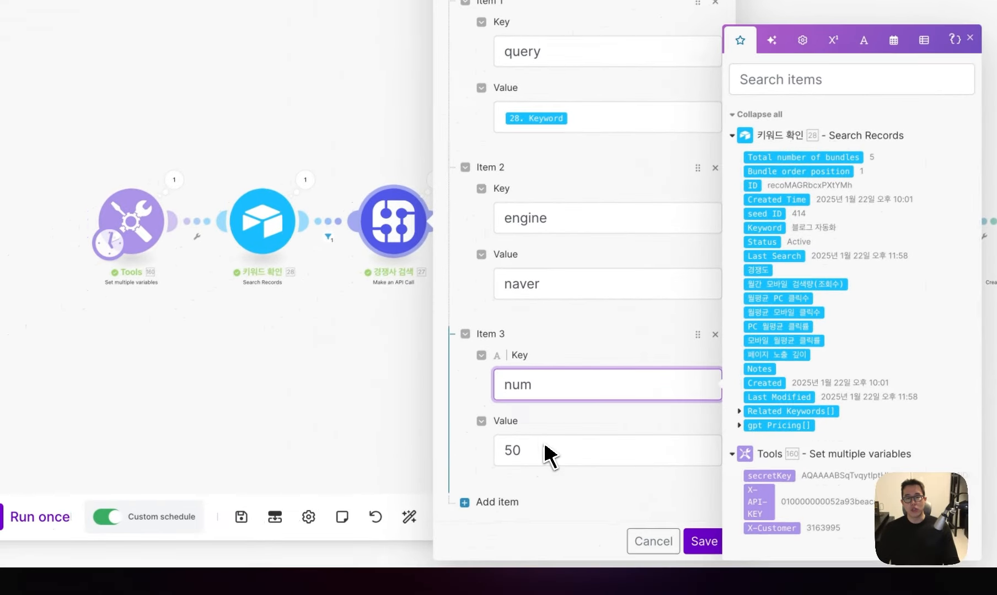
click(452, 514)
click(645, 531)
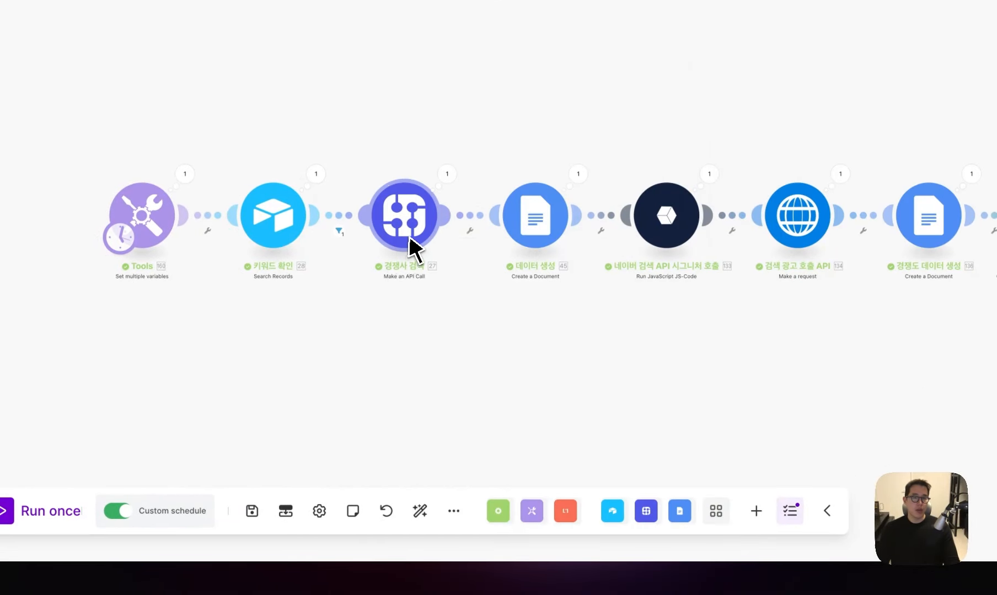
- Inspect the Keyword condition in the filter between the Airtable search and the SerpApi module, and cancel the dialog
click(342, 220)
click(514, 230)
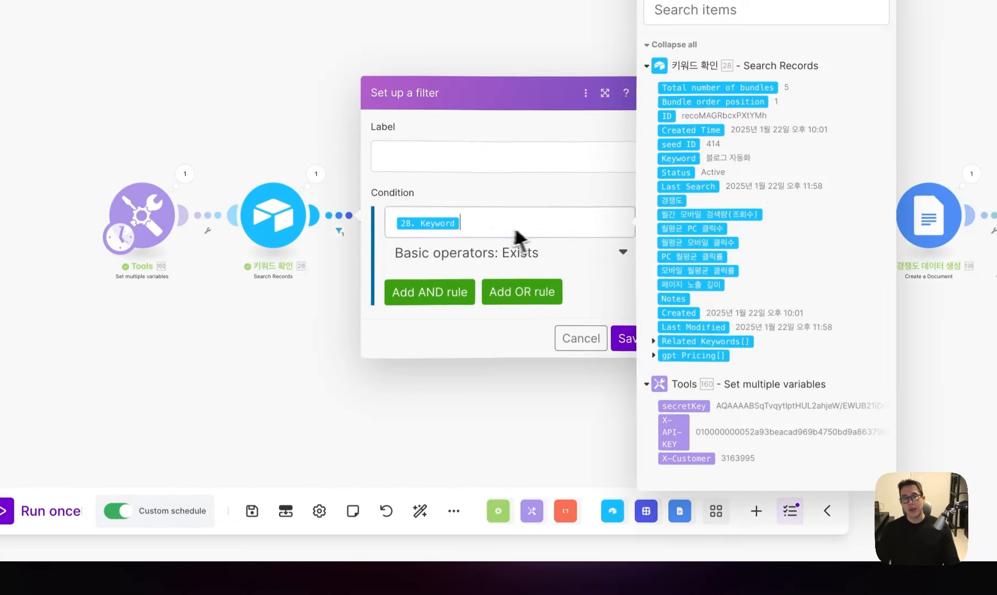
drag(470, 226, 394, 224)
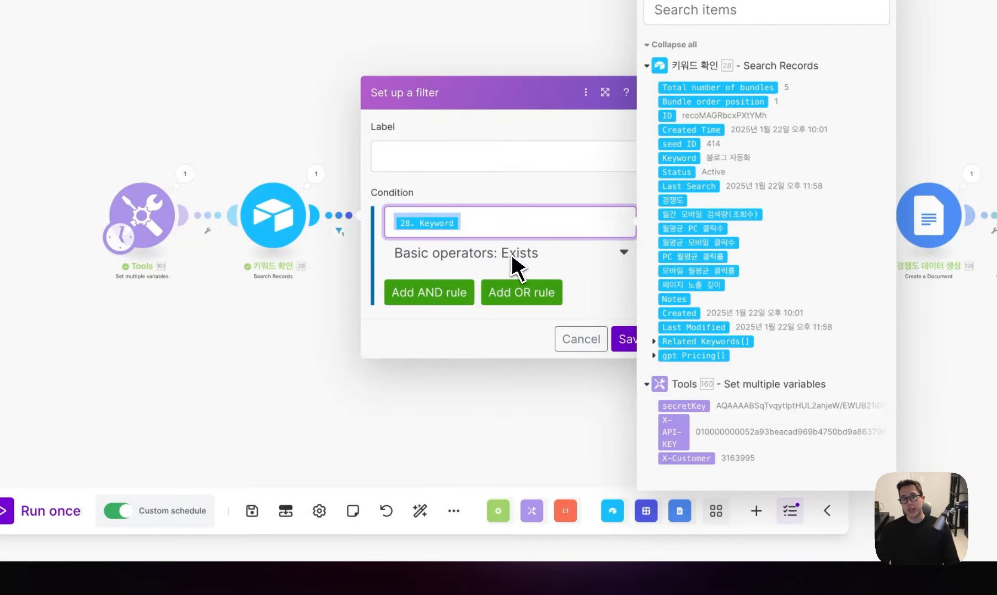
click(581, 339)
- Open the 데이터 생성 Google Docs module, review its Name and Content fields, and close it without saving
drag(520, 385, 463, 376)
click(452, 213)
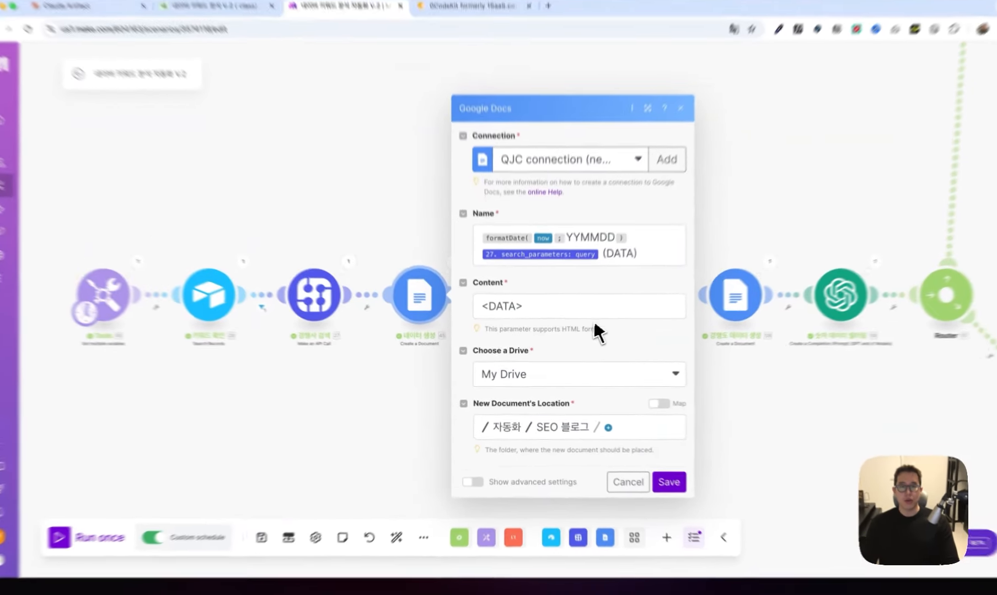
click(541, 316)
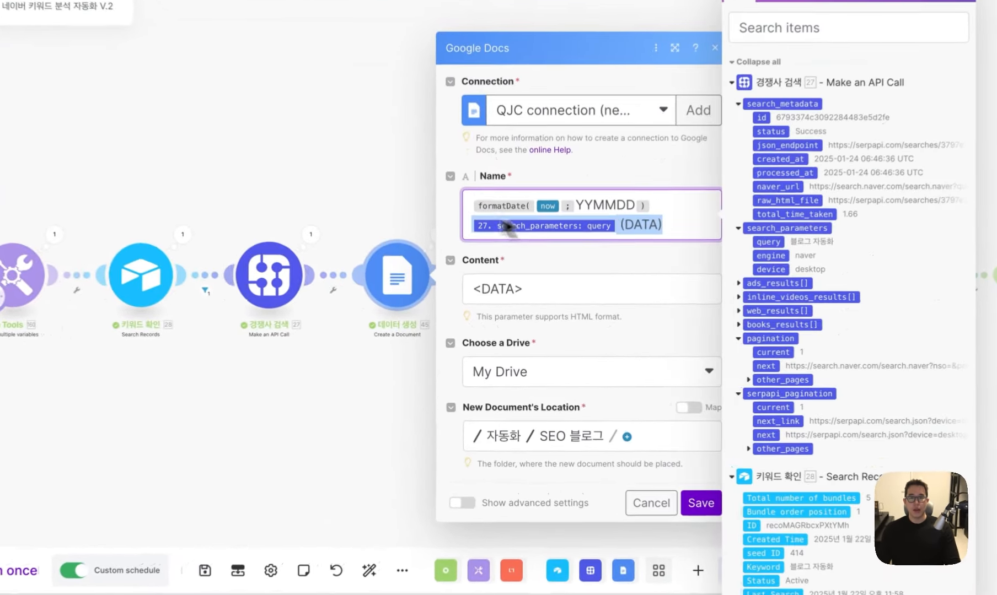
drag(552, 295, 425, 296)
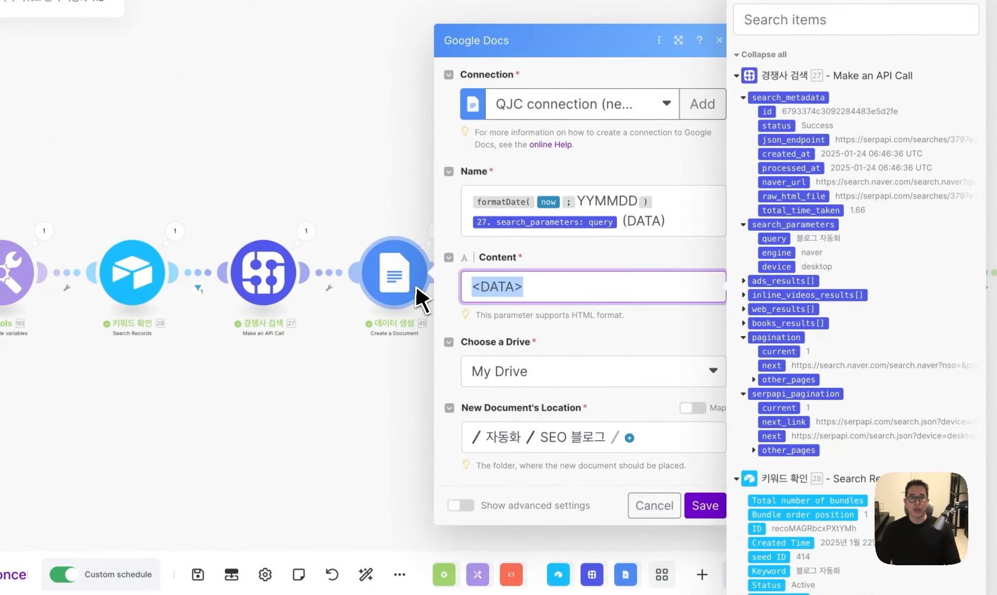
click(355, 376)
drag(548, 373, 379, 374)
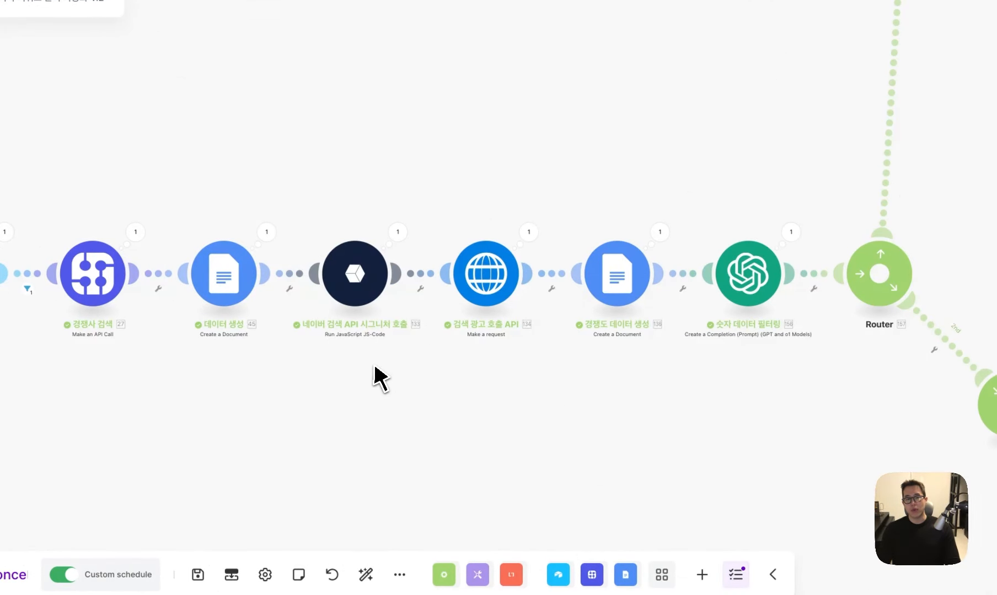
- Add a blank module below the 네이버 검색 API 시그니처 호출 module and search the app list for 0code
right_click(374, 389)
click(405, 402)
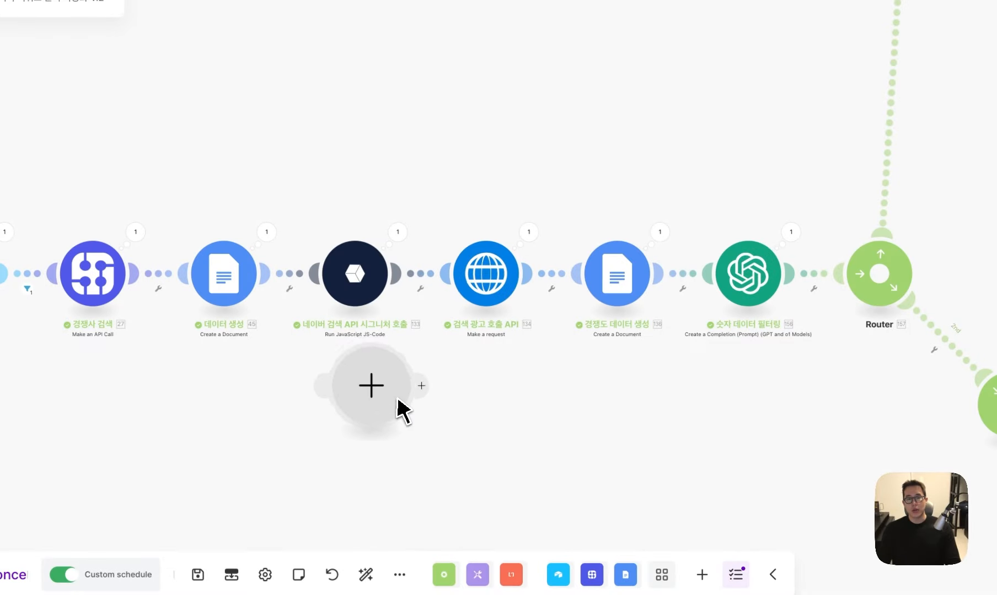
drag(409, 403, 385, 423)
click(384, 422)
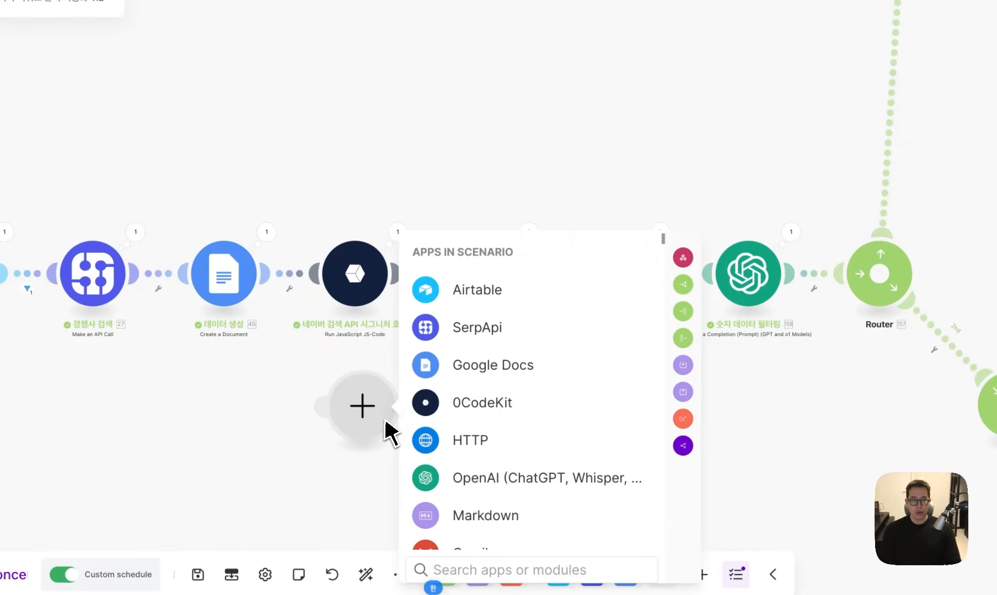
text(0code)
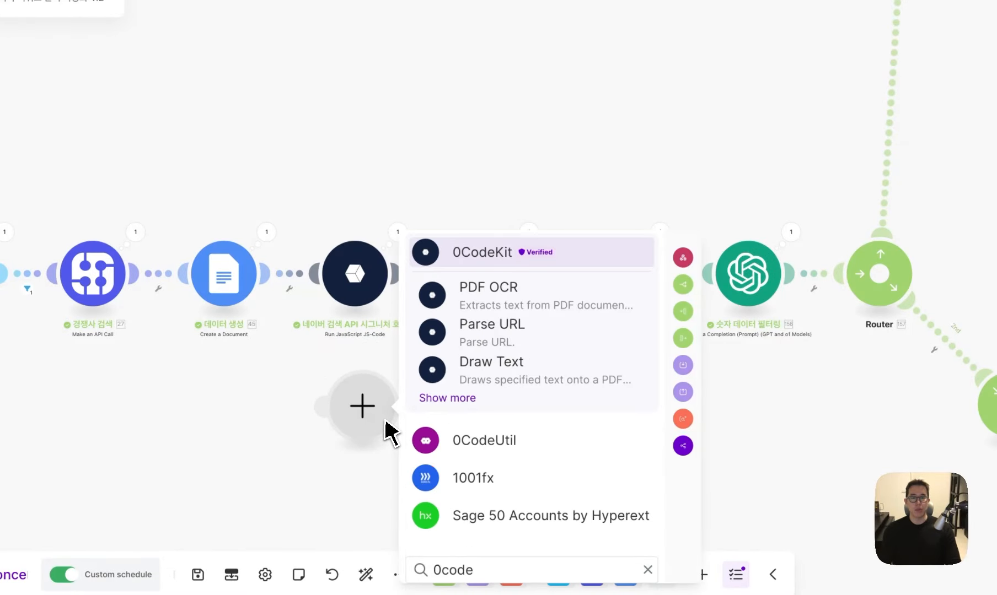
- Search the 0CodeKit modules for "javasc" to locate Run JavaScript JS-Code, and delete the blank module without choosing one
click(463, 400)
scroll(502, 437, down, 3)
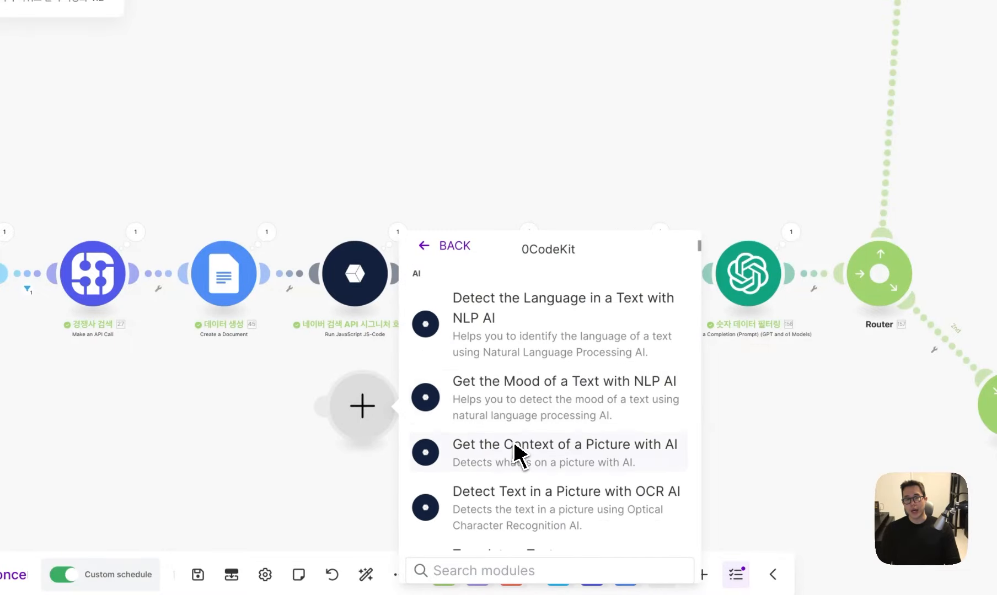
text(javasc)
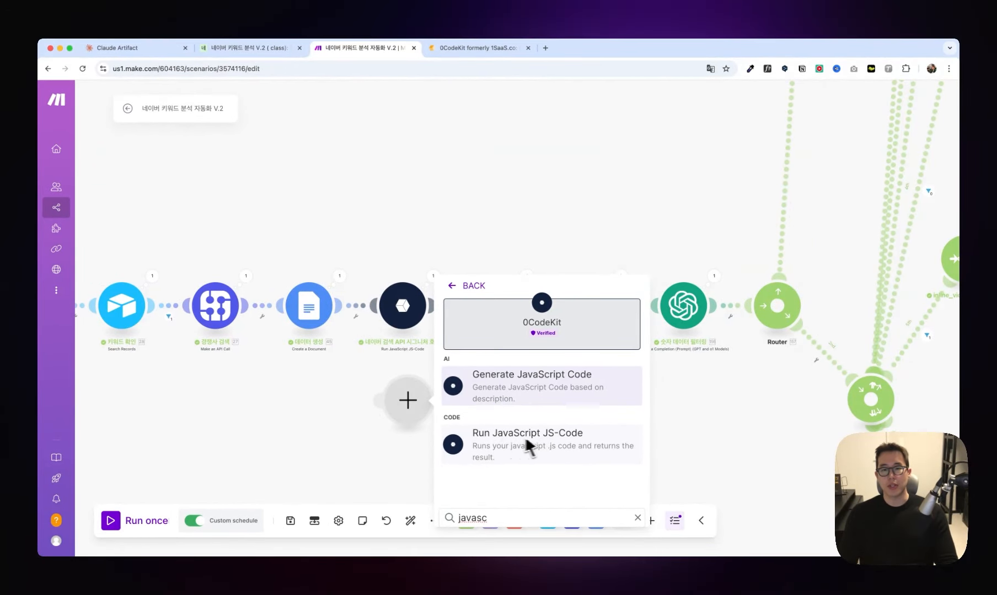
key(Escape)
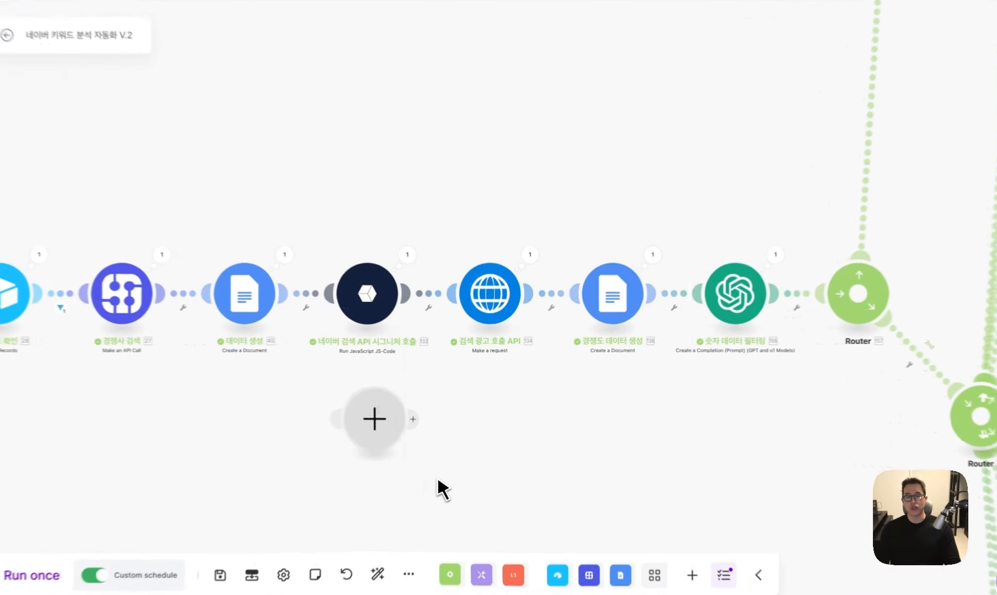
right_click(414, 408)
click(445, 432)
- Open the 네이버 검색 API 시그니처 호출 module, inspect the API Key field for a new 0CodeKit connection, and close that form unsaved
click(403, 306)
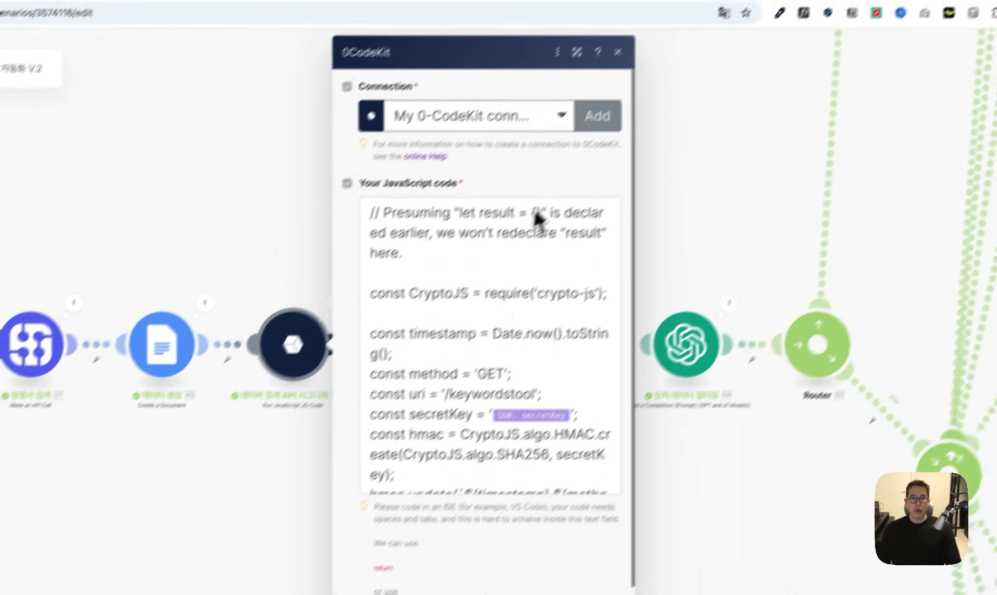
click(621, 144)
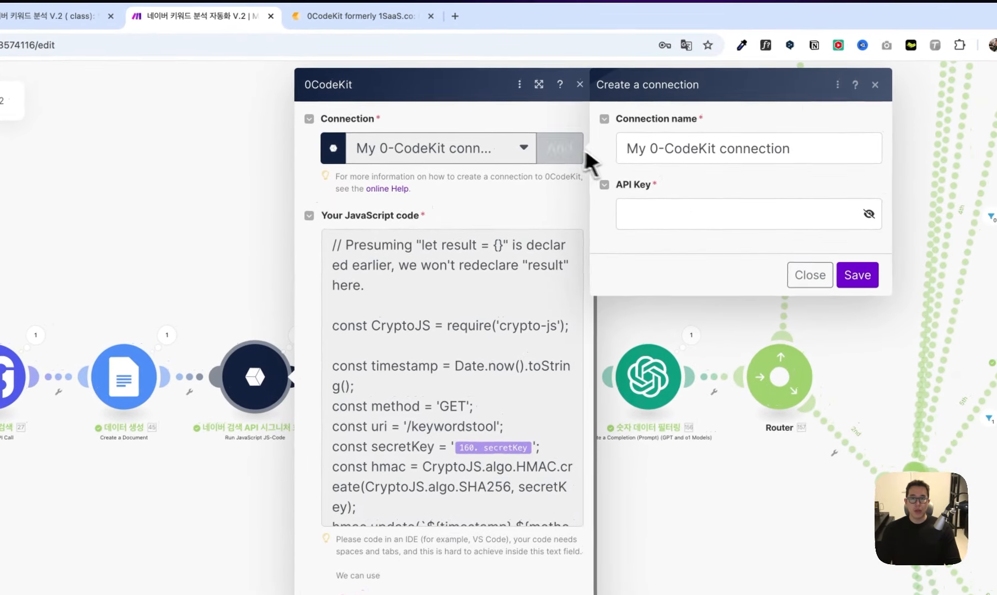
click(664, 208)
key(Escape)
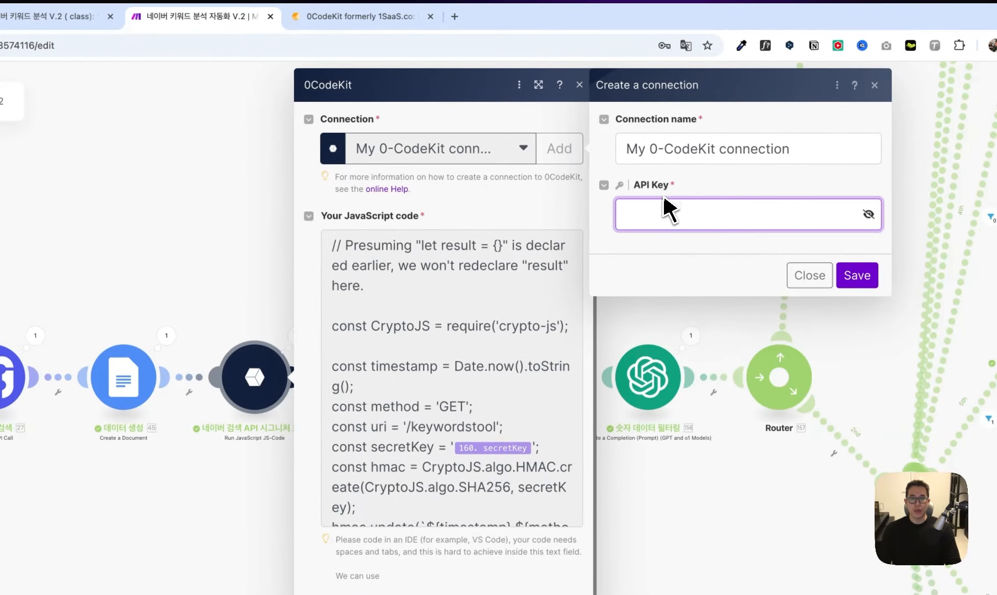
click(809, 276)
- Expand the 0CodeKit module dialog and review the JavaScript code and the source of its mapped secretKey variable
click(539, 85)
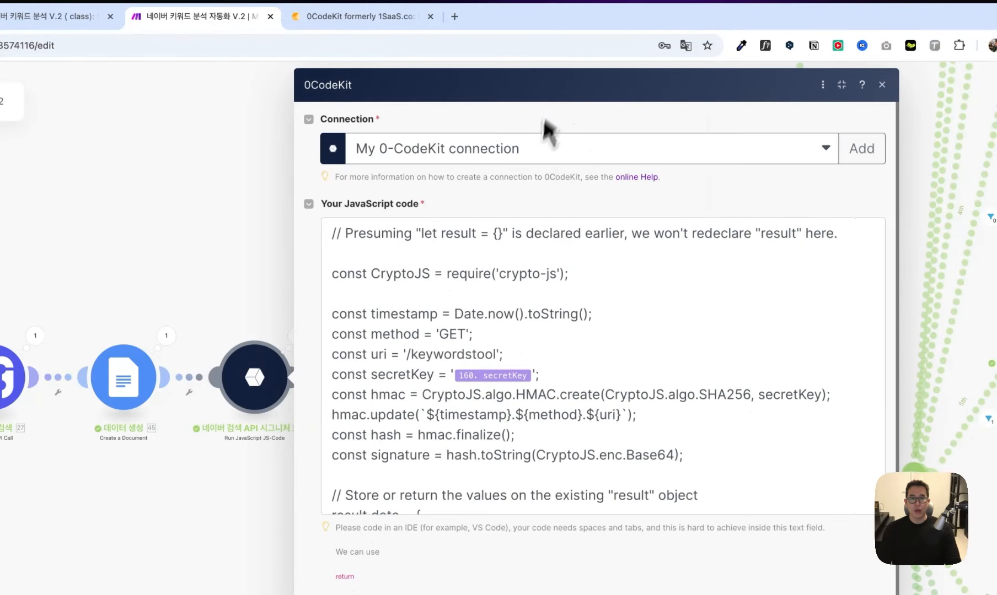
click(589, 351)
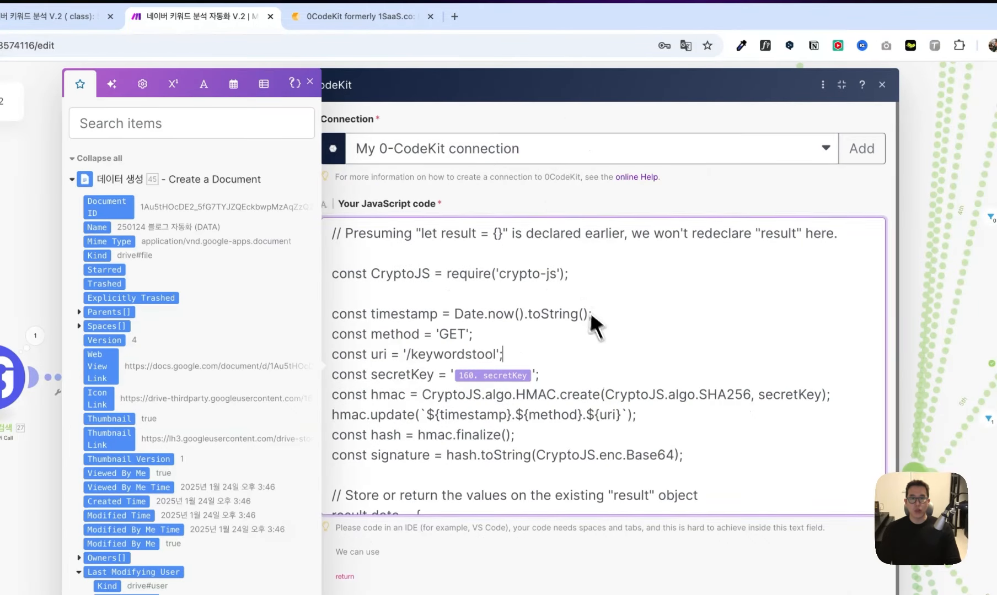
scroll(600, 343, down, 3)
scroll(601, 348, up, 3)
scroll(597, 355, down, 1)
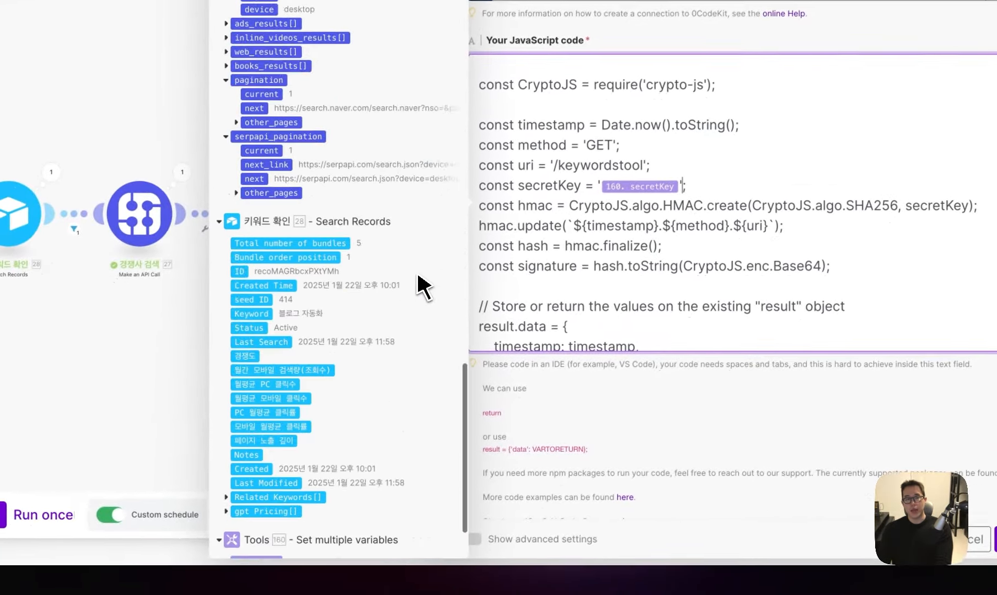
scroll(334, 400, down, 3)
key(Left)
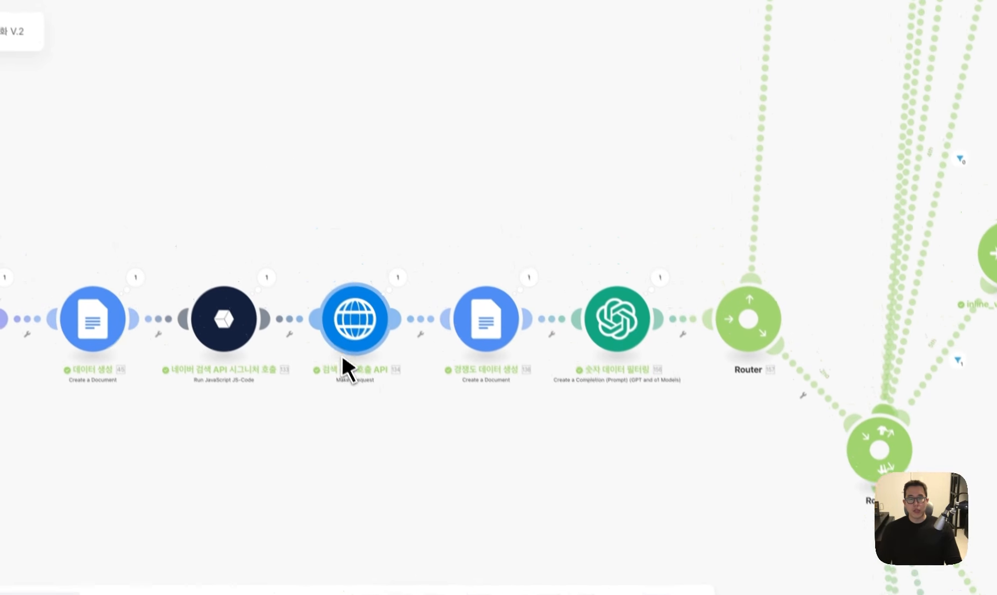
- Open the 검색 광고 호출 API HTTP module and examine its URL
click(357, 348)
drag(659, 154, 436, 162)
click(526, 175)
drag(660, 155, 435, 160)
click(653, 157)
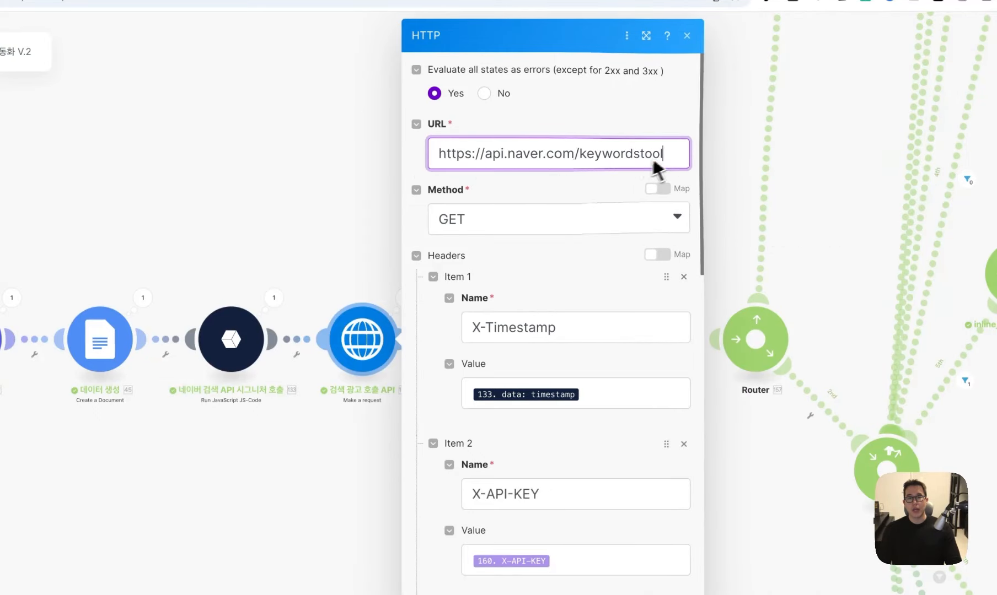
click(503, 185)
- Skim the headers and query string of the HTTP module, and return to its URL and method
scroll(513, 231, down, 6)
scroll(557, 352, down, 5)
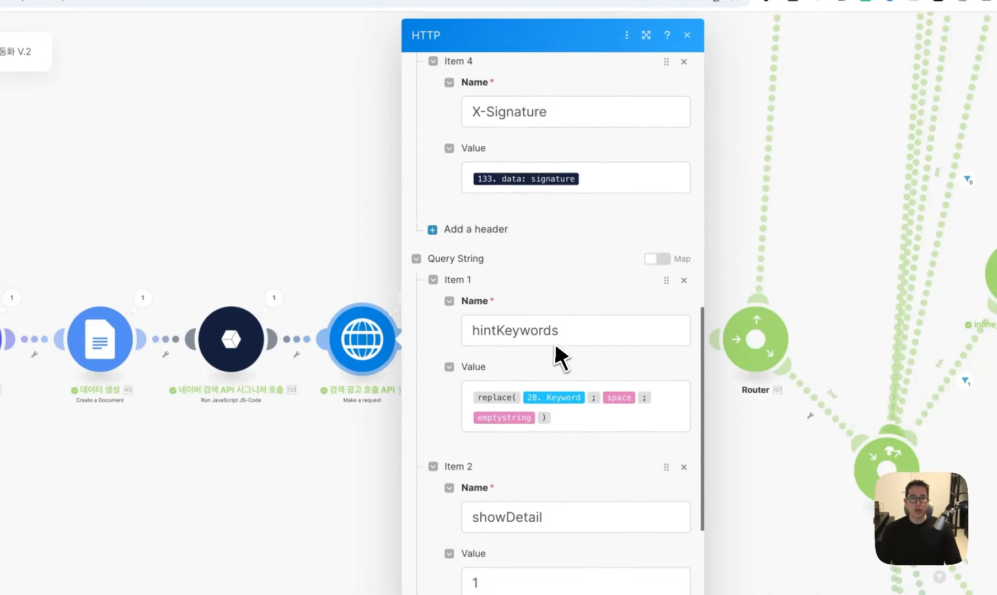
scroll(558, 356, up, 10)
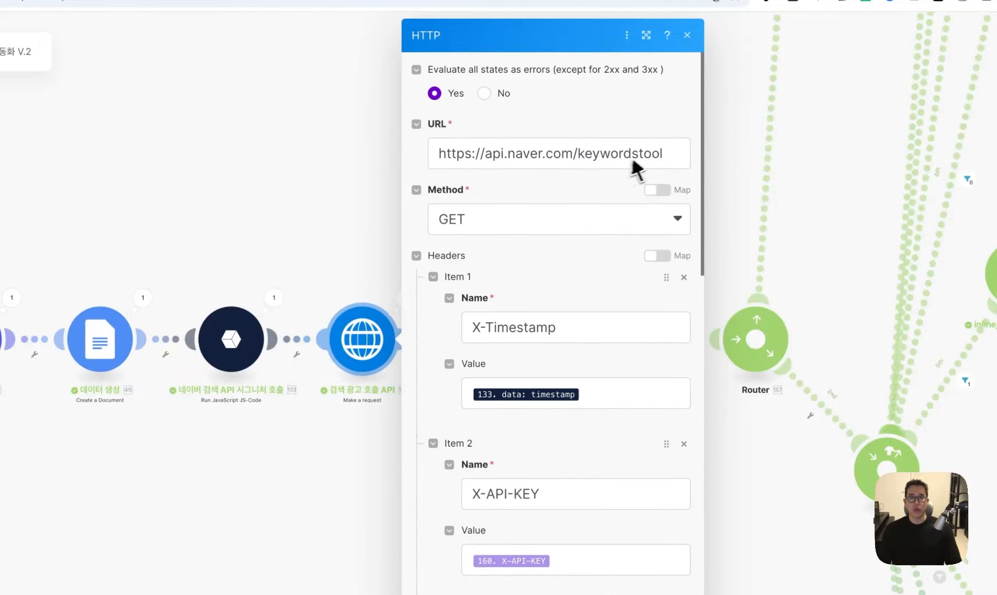
drag(662, 156, 474, 158)
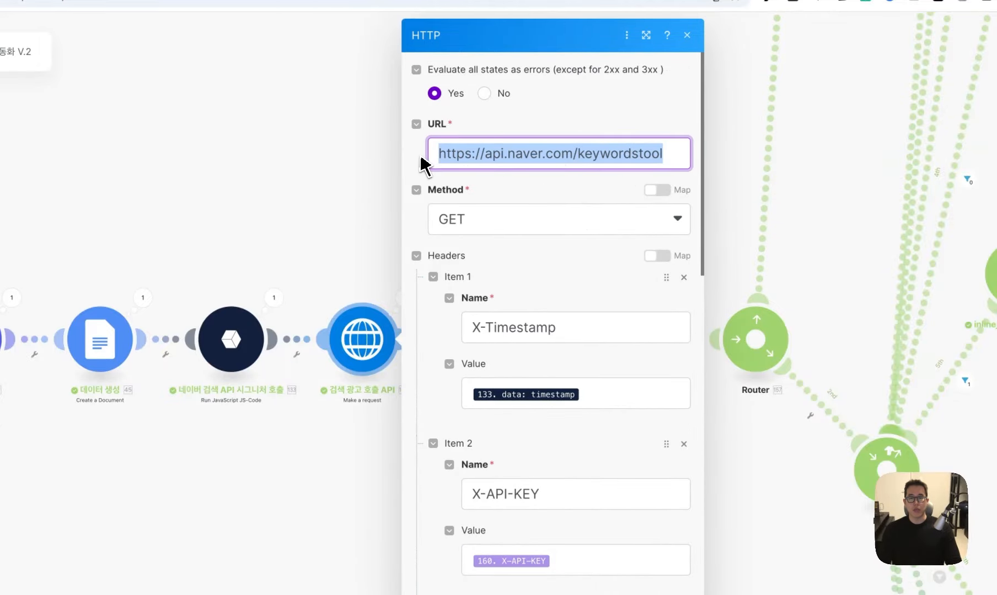
click(484, 182)
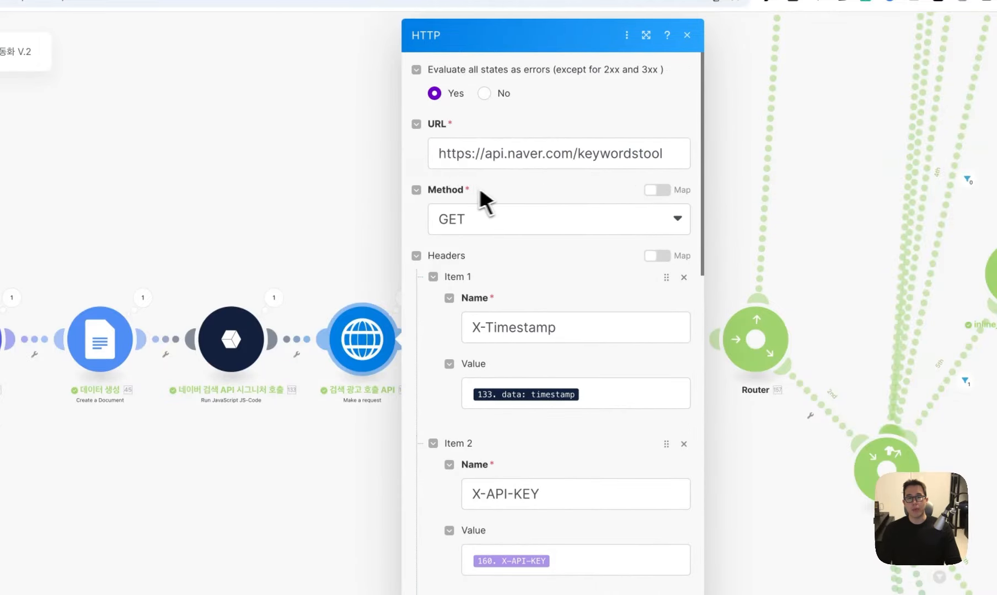
- Examine the X-Timestamp header's name and its value mapped from the JavaScript module
scroll(467, 251, down, 1)
scroll(467, 250, down, 2)
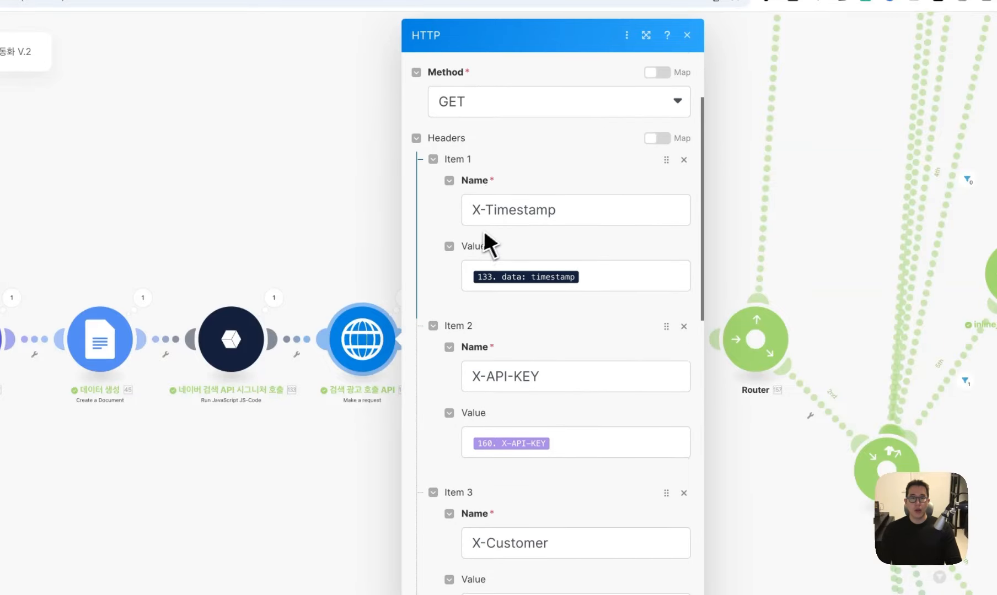
drag(556, 210, 496, 220)
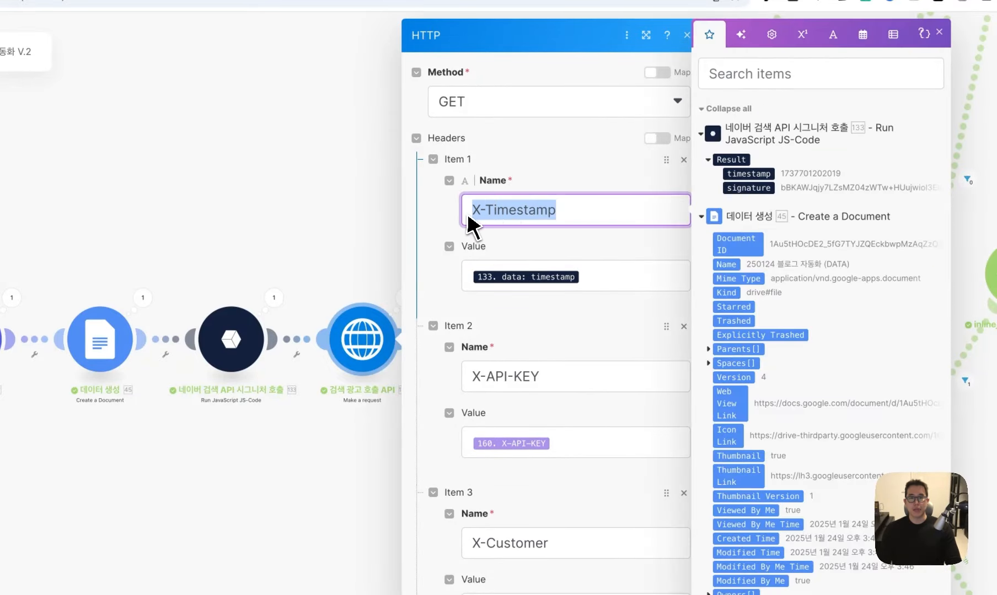
click(571, 276)
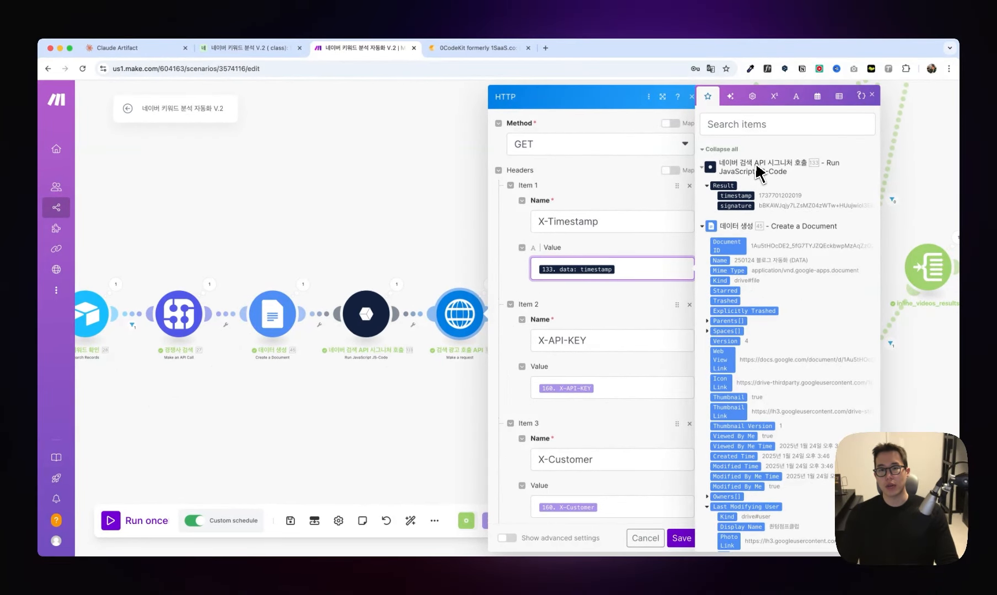
- Review the X-API-KEY header and trace its value to the Set multiple variables module
scroll(653, 285, down, 1)
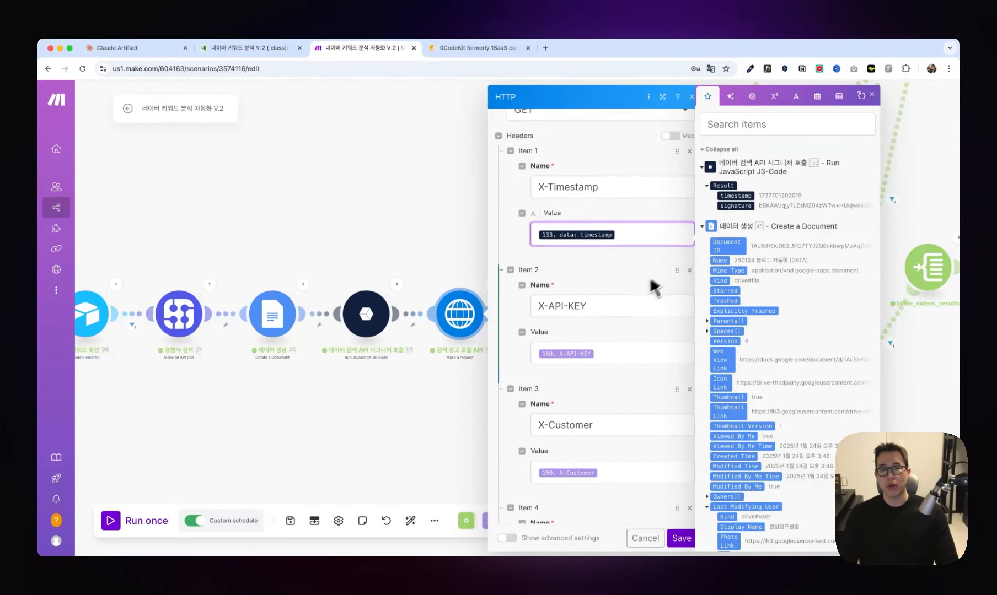
drag(595, 304, 526, 306)
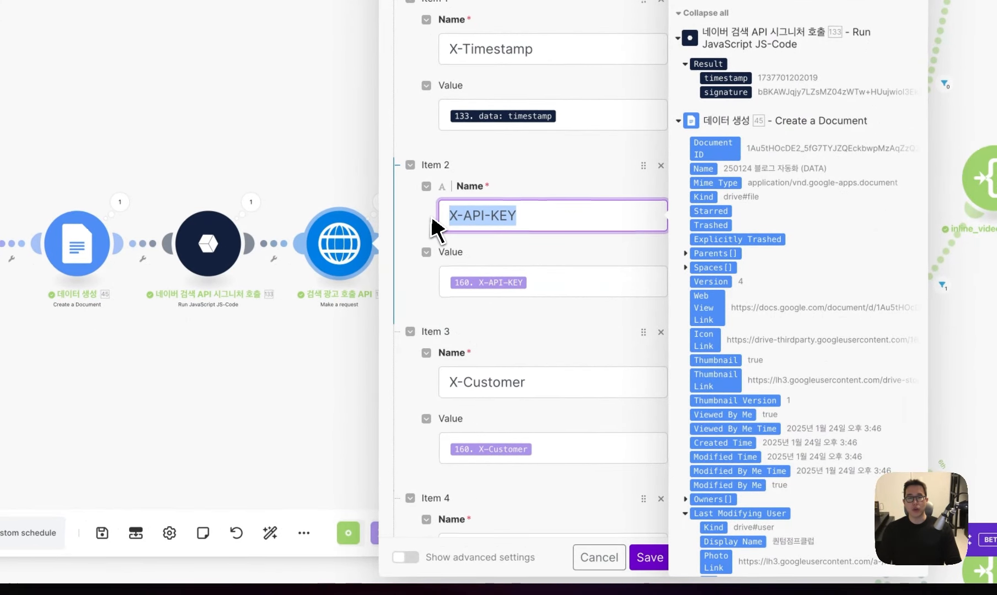
scroll(480, 225, down, 1)
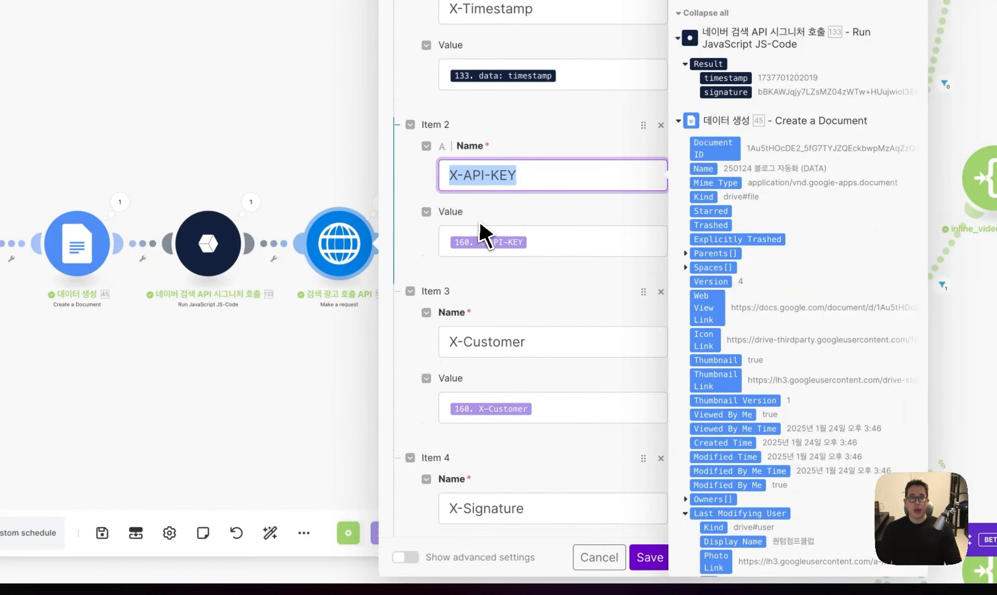
click(568, 243)
scroll(708, 296, down, 15)
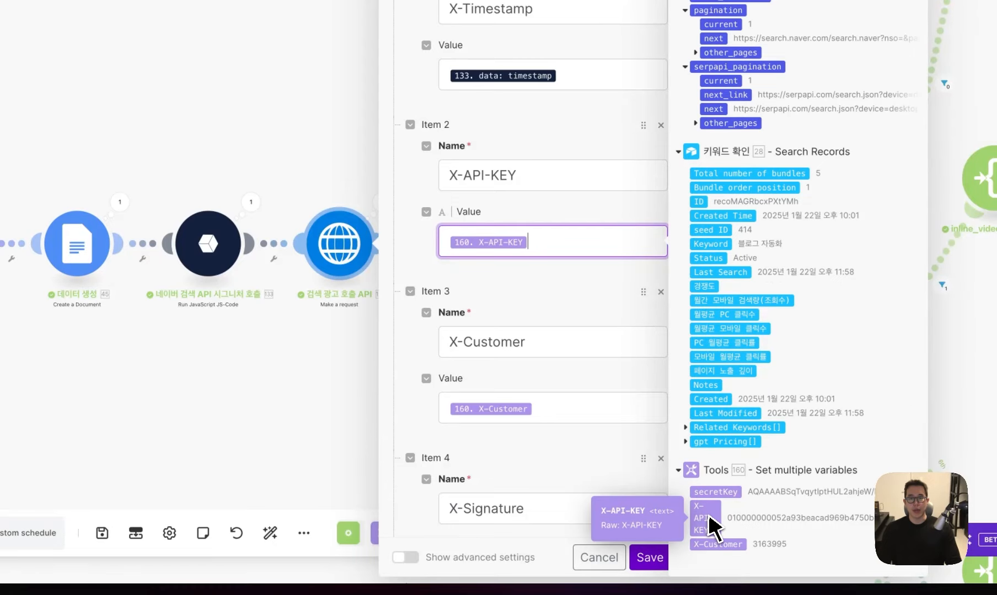
- Review the X-Customer header and trace its value to the Set multiple variables module
scroll(645, 438, down, 2)
click(574, 285)
drag(567, 284, 427, 284)
scroll(494, 296, down, 2)
click(563, 282)
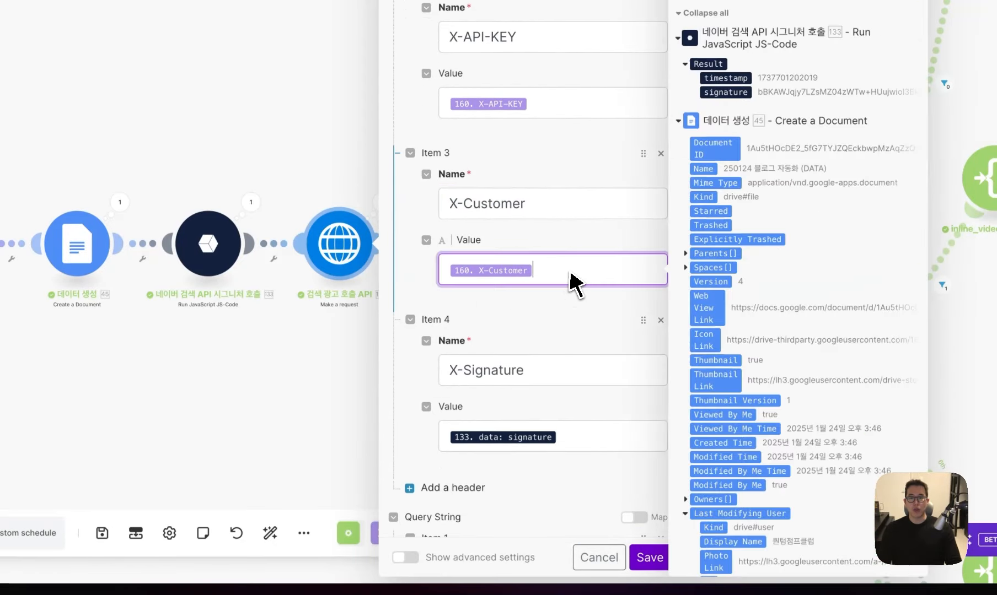
scroll(707, 396, down, 15)
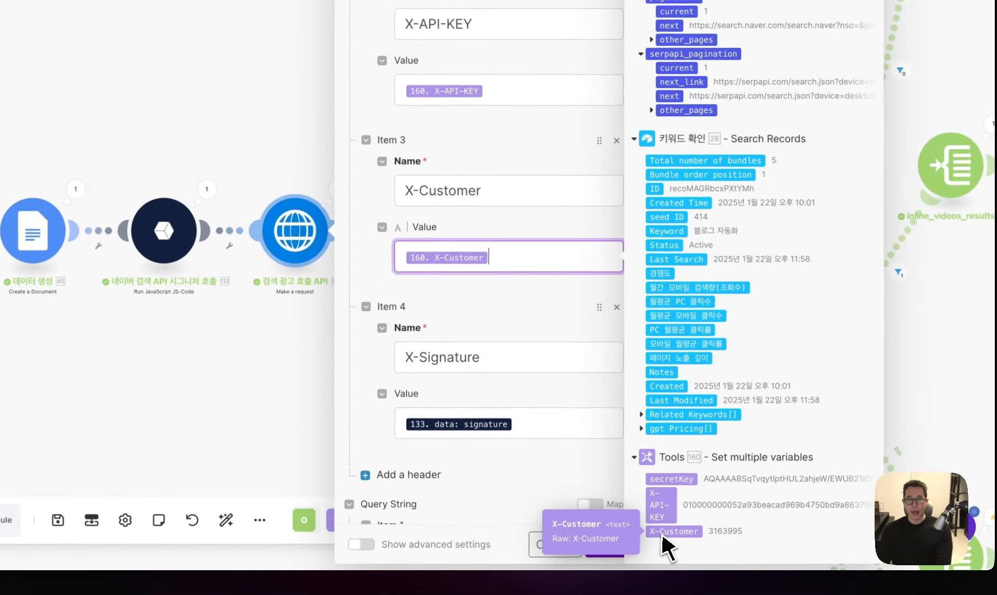
- Review the X-Signature header and trace its value to the JavaScript module's result
scroll(543, 331, down, 2)
click(521, 285)
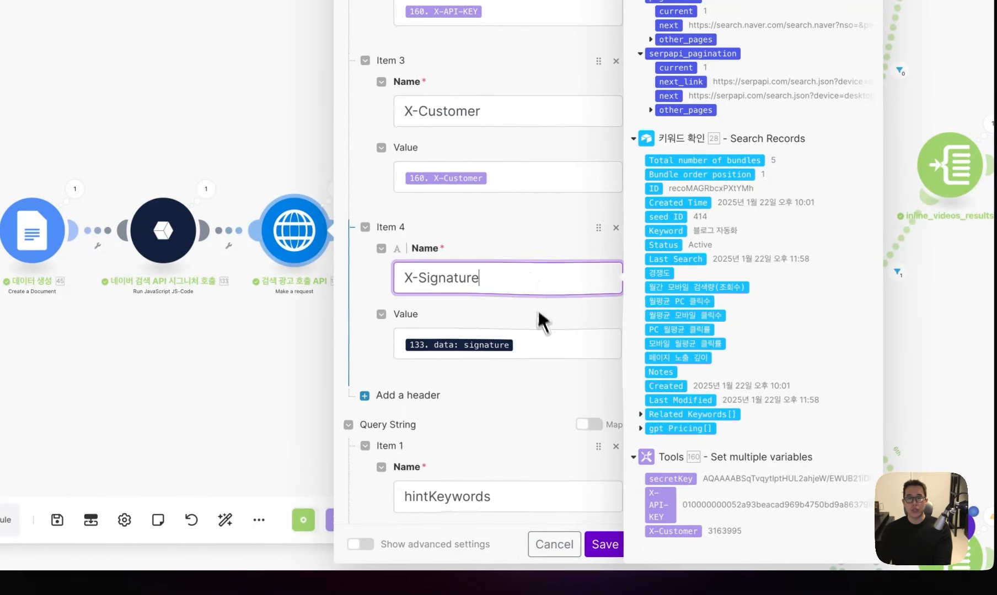
click(546, 342)
scroll(656, 328, up, 15)
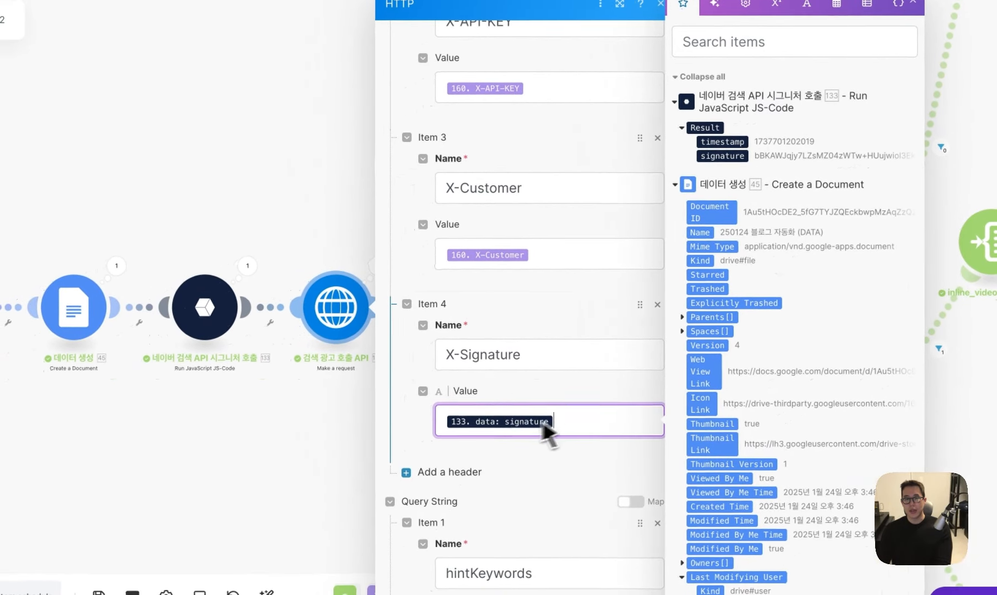
- Review the hintKeywords query parameter's name and its replace formula built on the Keyword field
scroll(574, 276, down, 5)
click(573, 323)
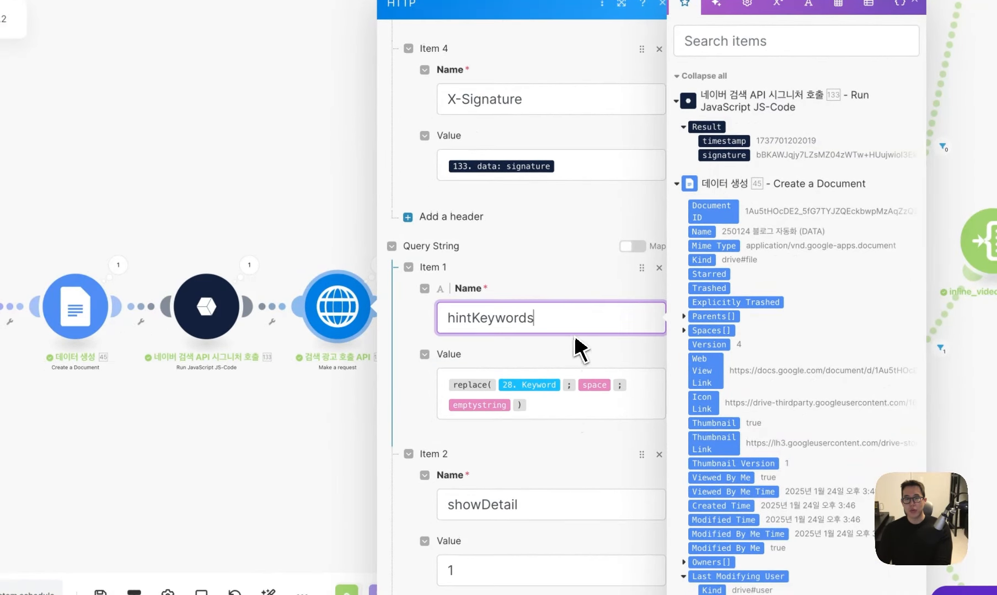
scroll(446, 270, down, 3)
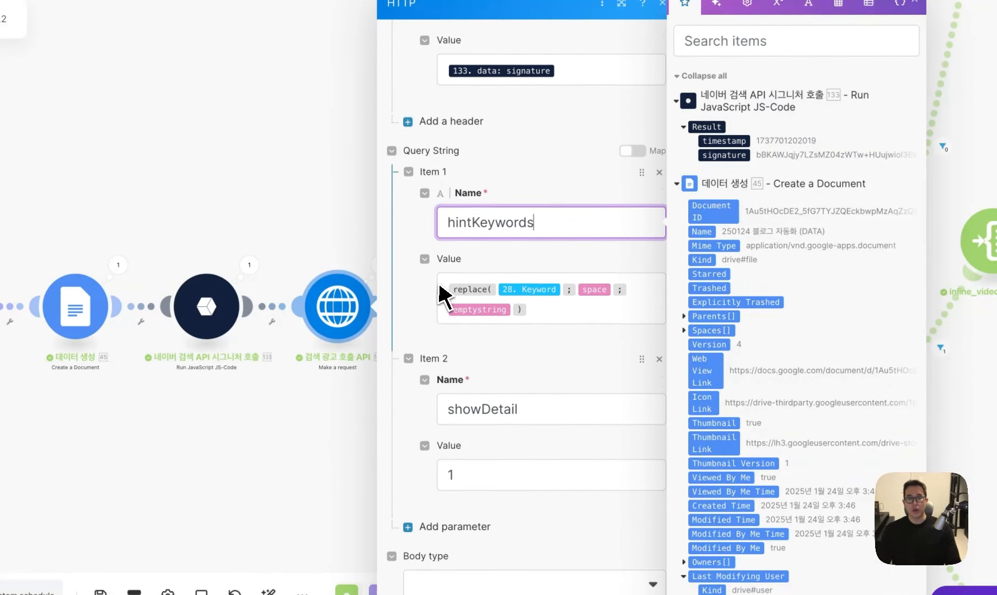
click(447, 457)
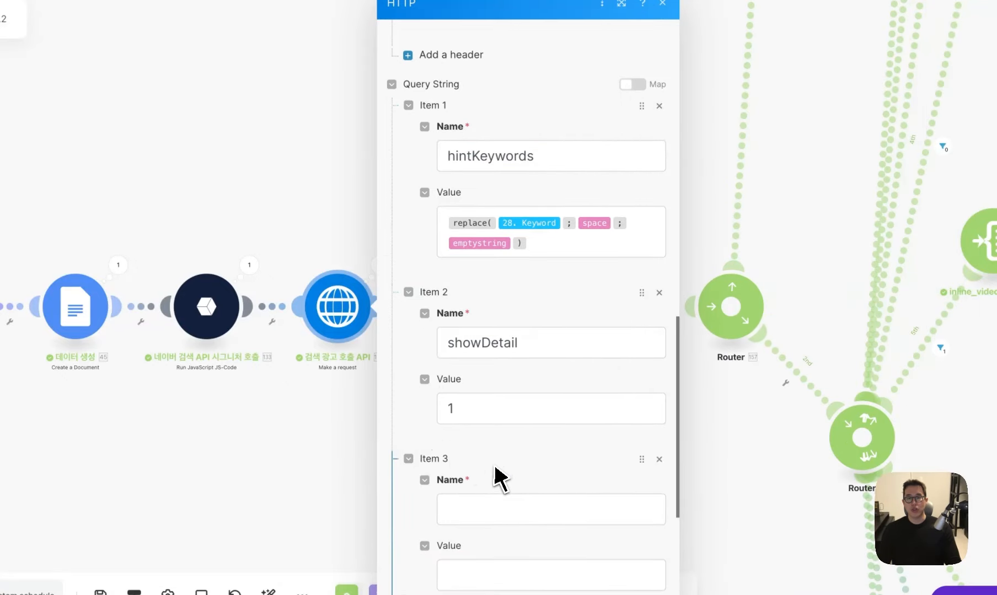
click(659, 460)
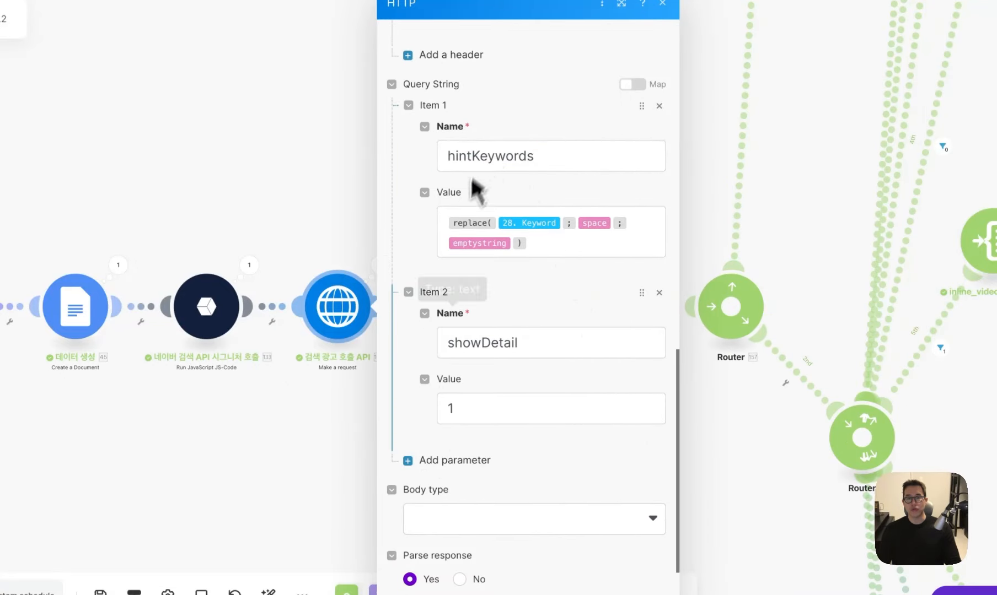
click(551, 159)
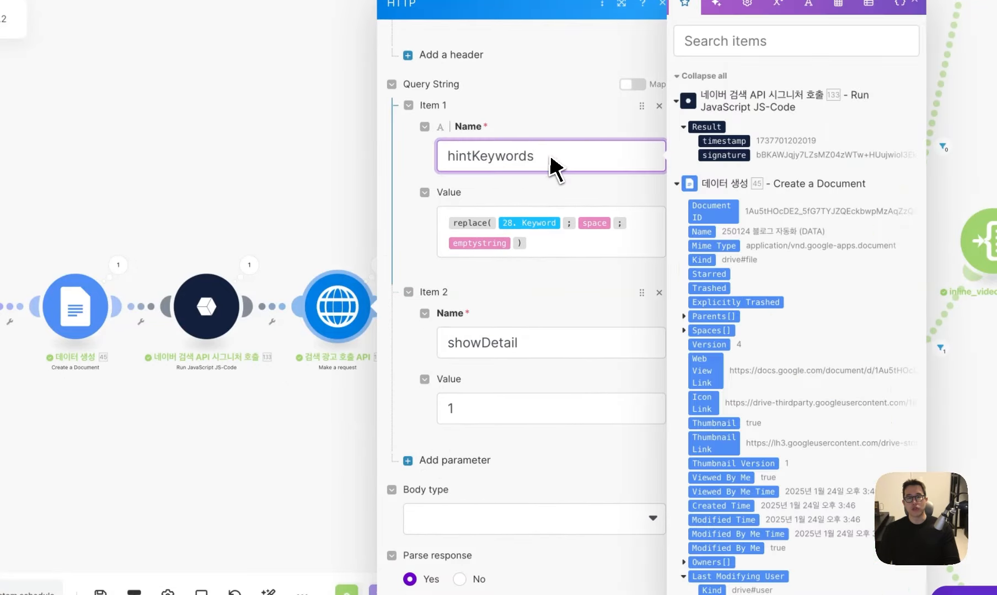
click(548, 241)
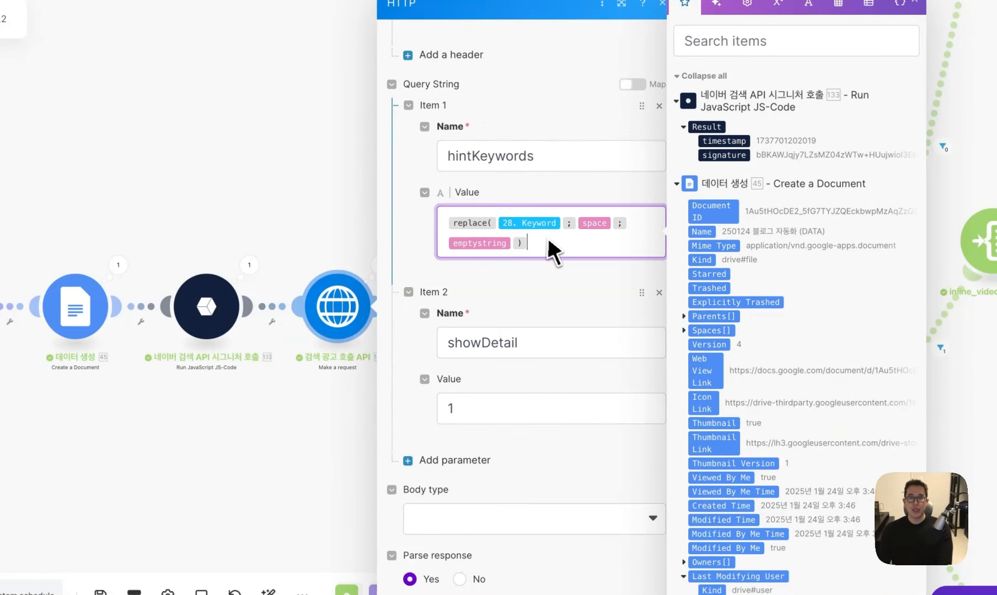
- Insert a second replace function on a new line of the hintKeywords value, with Keyword from the 키워드 확인 module as its text
key(Return)
key(Return)
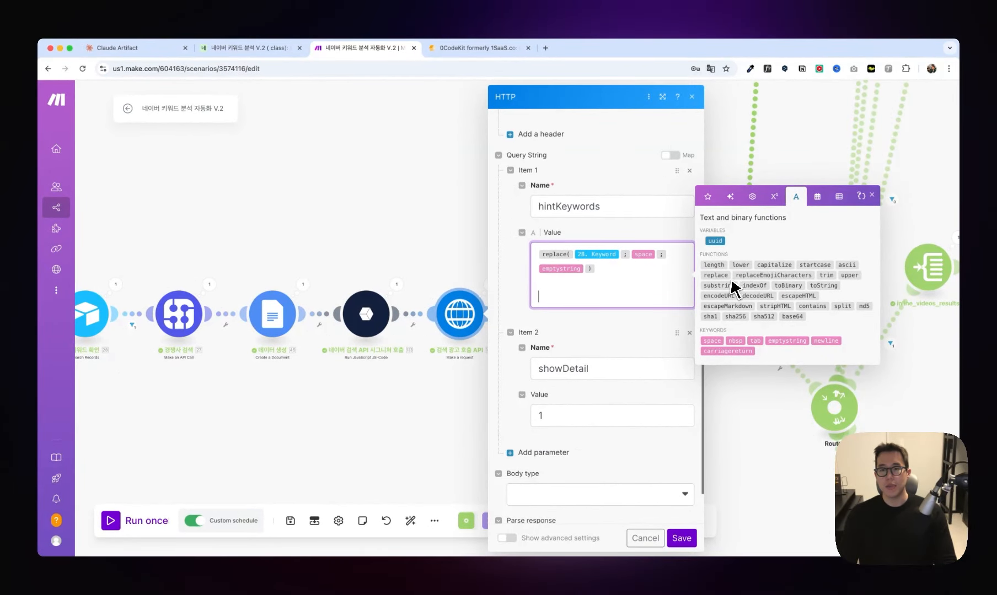
click(716, 275)
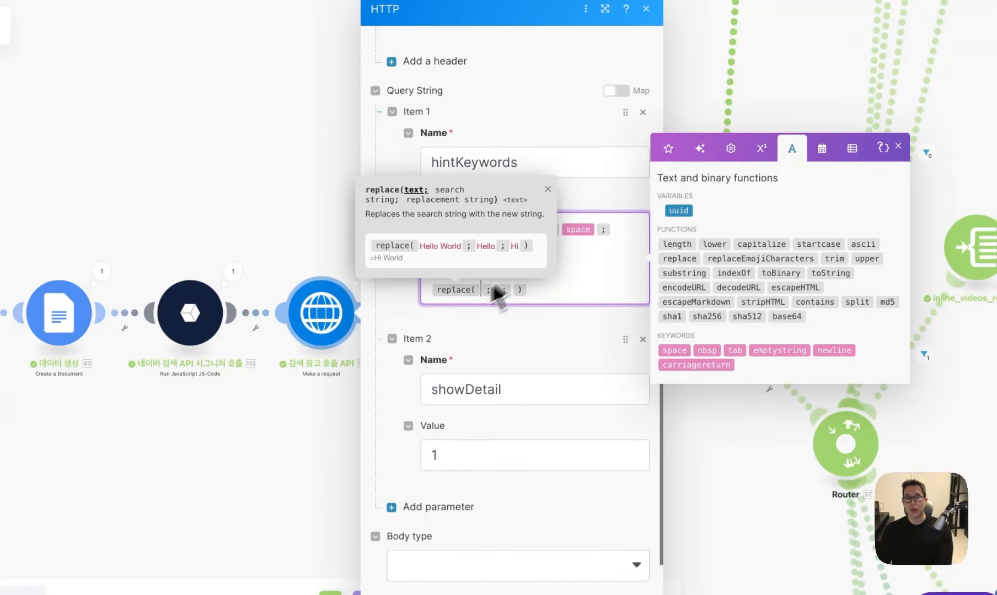
click(668, 149)
scroll(728, 496, down, 15)
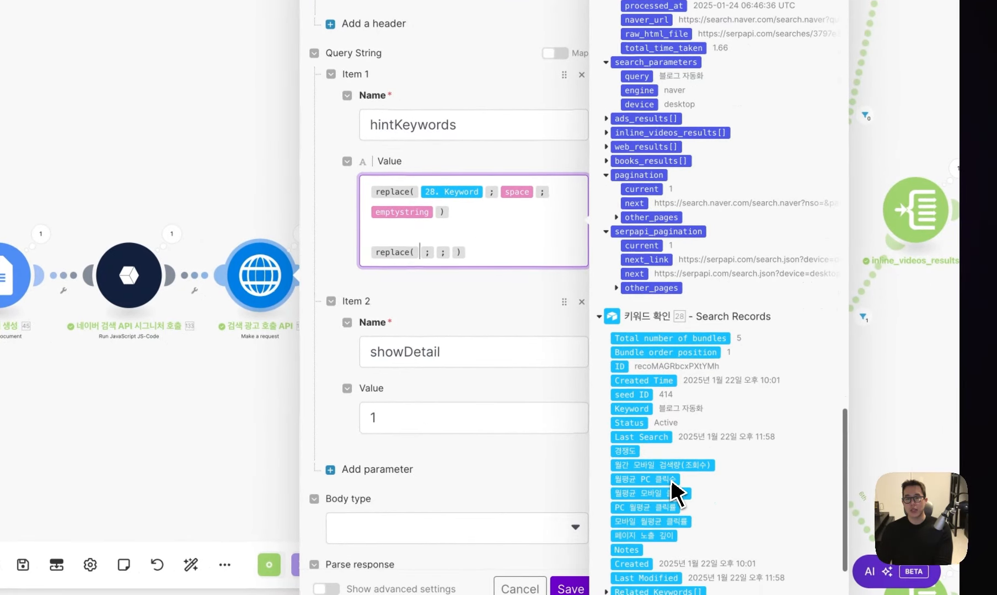
scroll(676, 493, down, 2)
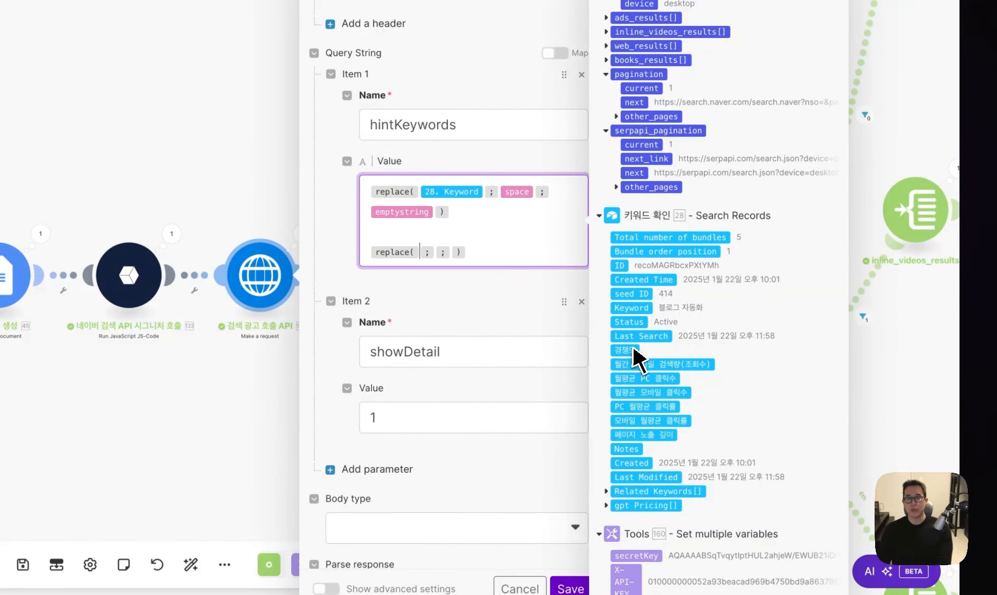
click(631, 307)
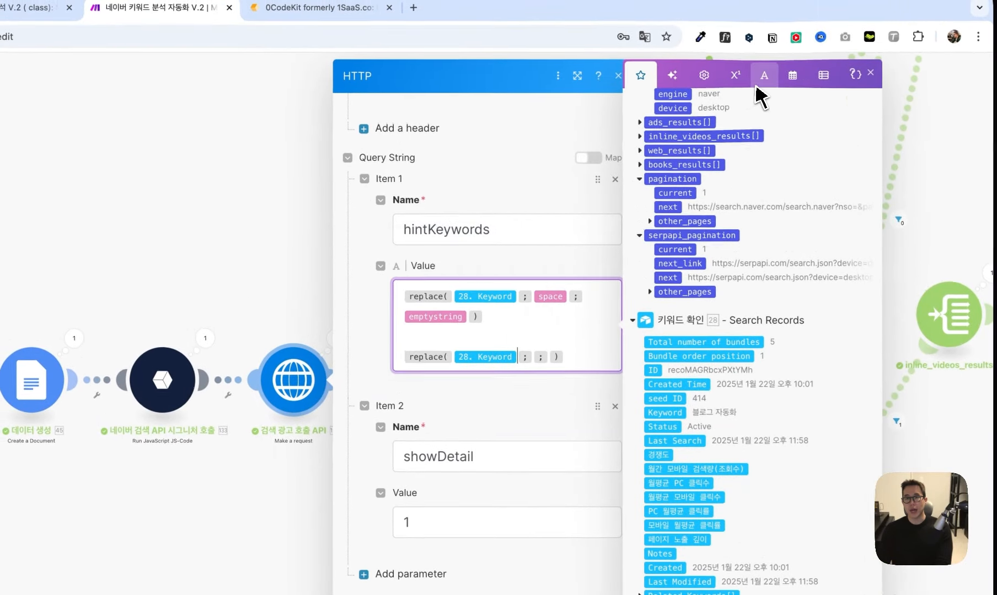
- Fill the second replace function with space as the search string and emptystring as the replacement
click(761, 77)
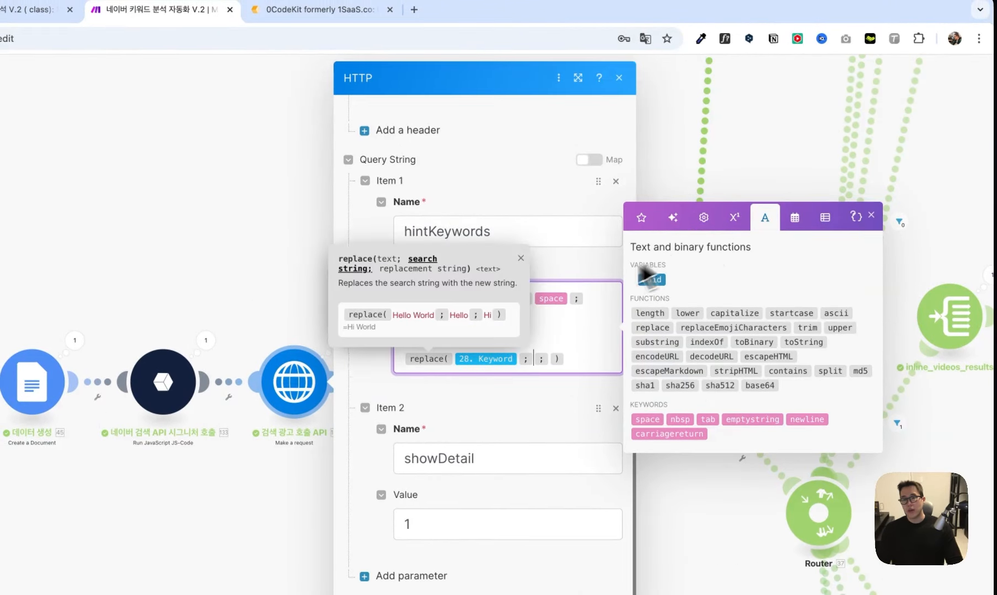
click(577, 363)
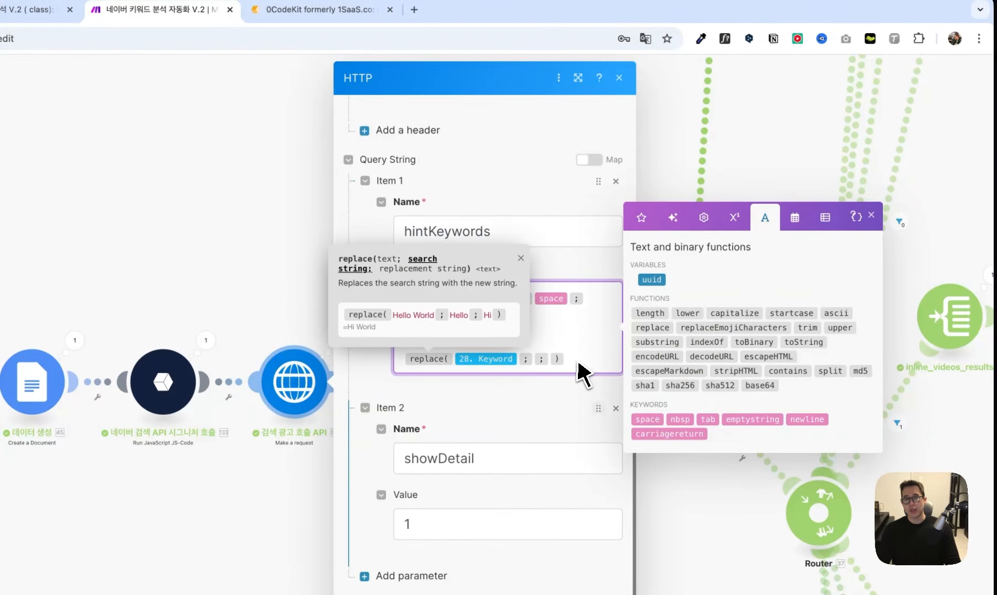
click(652, 420)
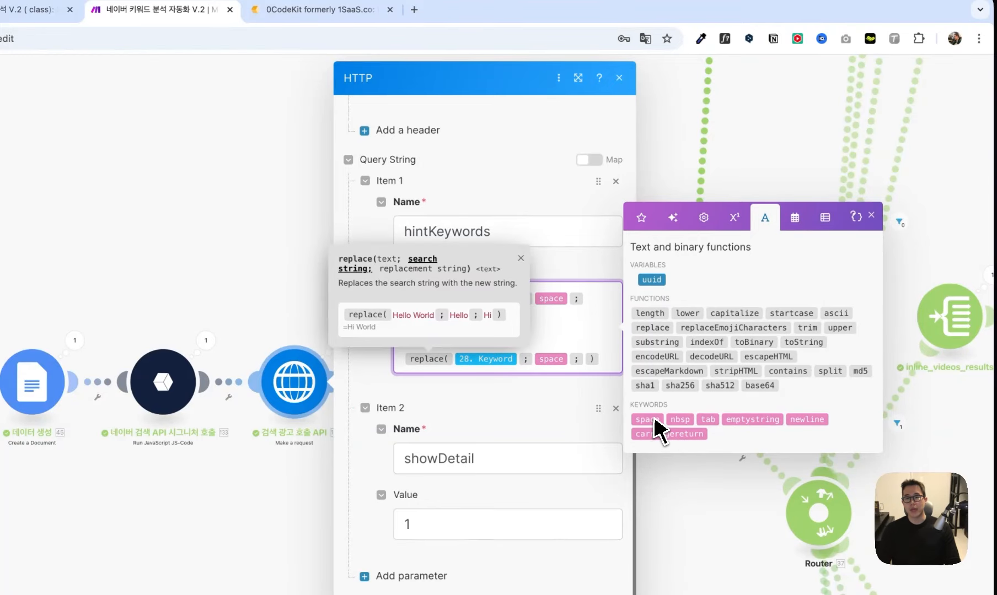
click(750, 420)
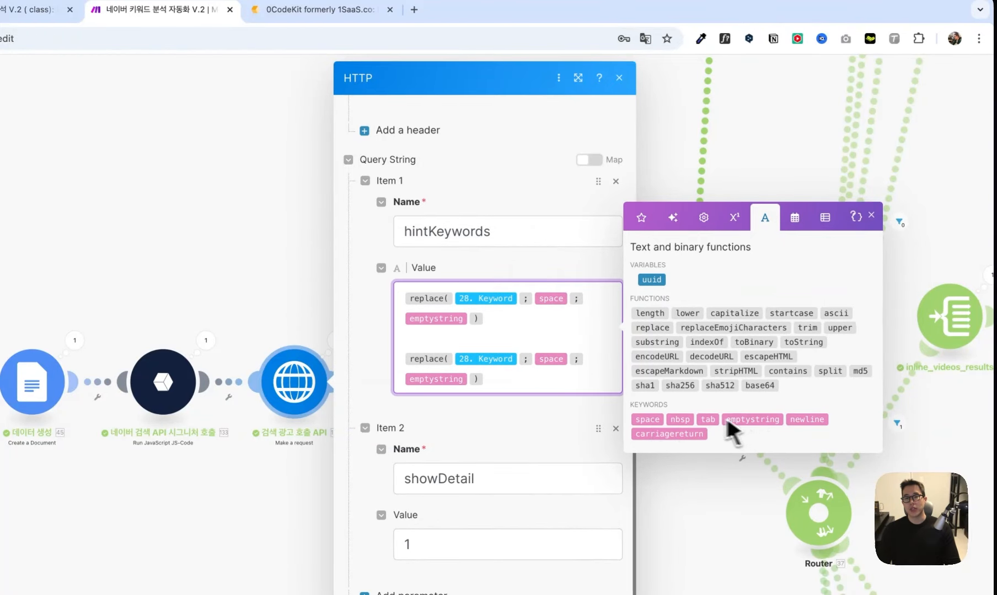
- Delete the second replace formula and its blank lines from the hintKeywords value, keeping only the first formula
click(535, 386)
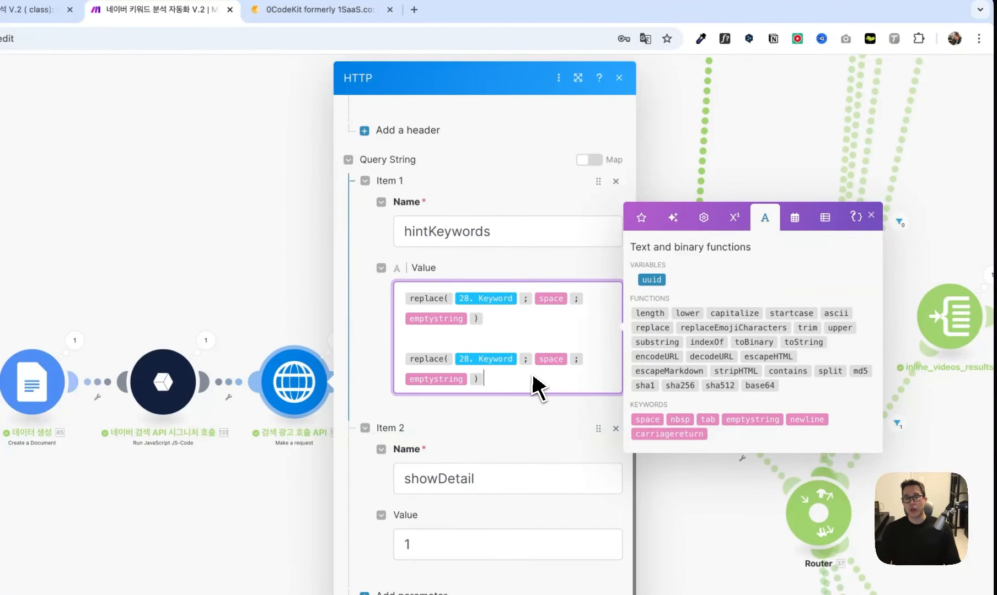
drag(533, 378, 398, 365)
click(476, 346)
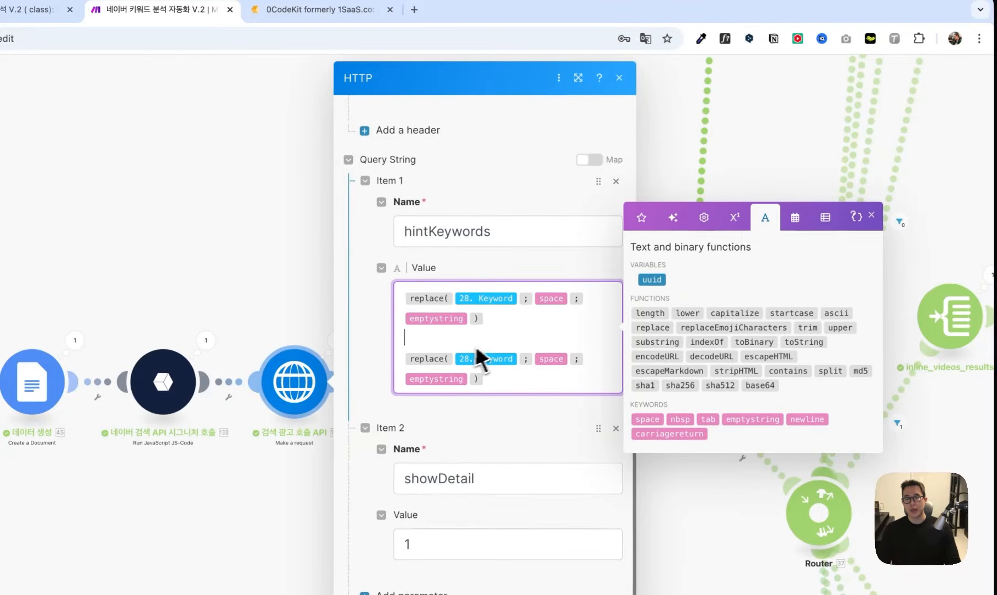
double_click(506, 346)
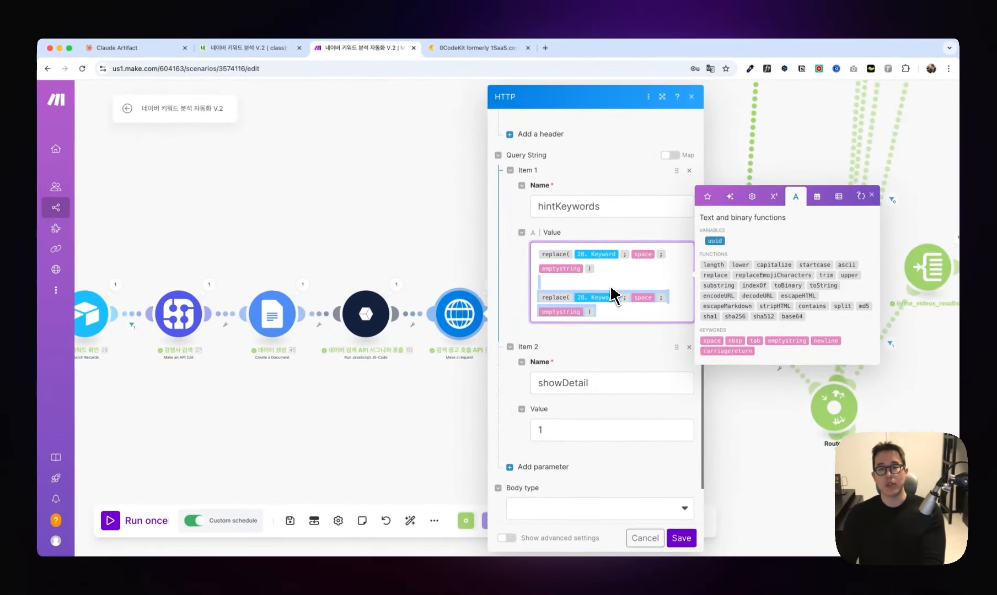
key(BackSpace)
click(556, 350)
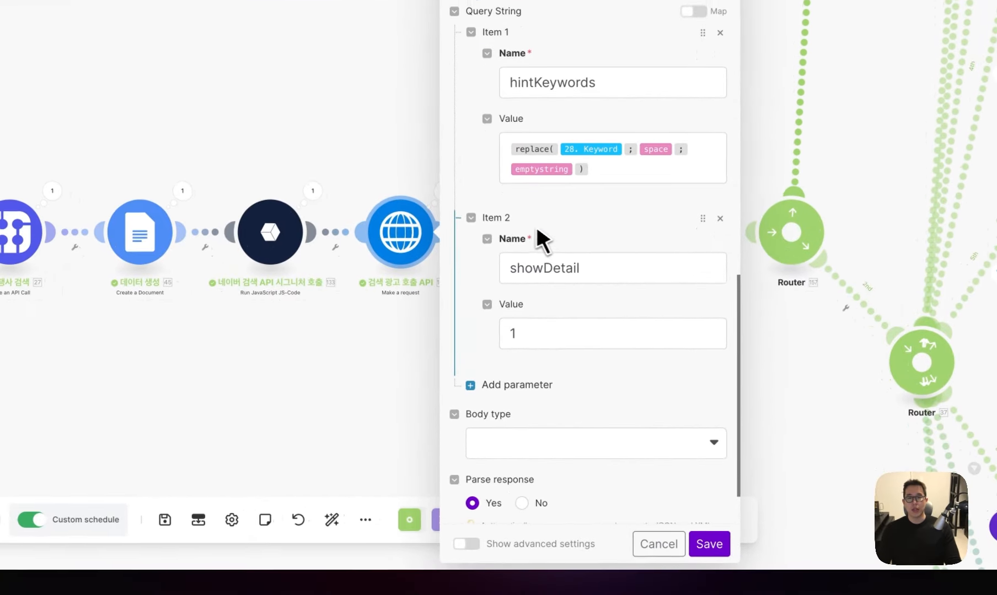
- Review the showDetail query parameter and the Parse response option, and close the HTTP module settings without saving
scroll(545, 229, down, 1)
drag(582, 219, 491, 218)
drag(527, 285, 491, 280)
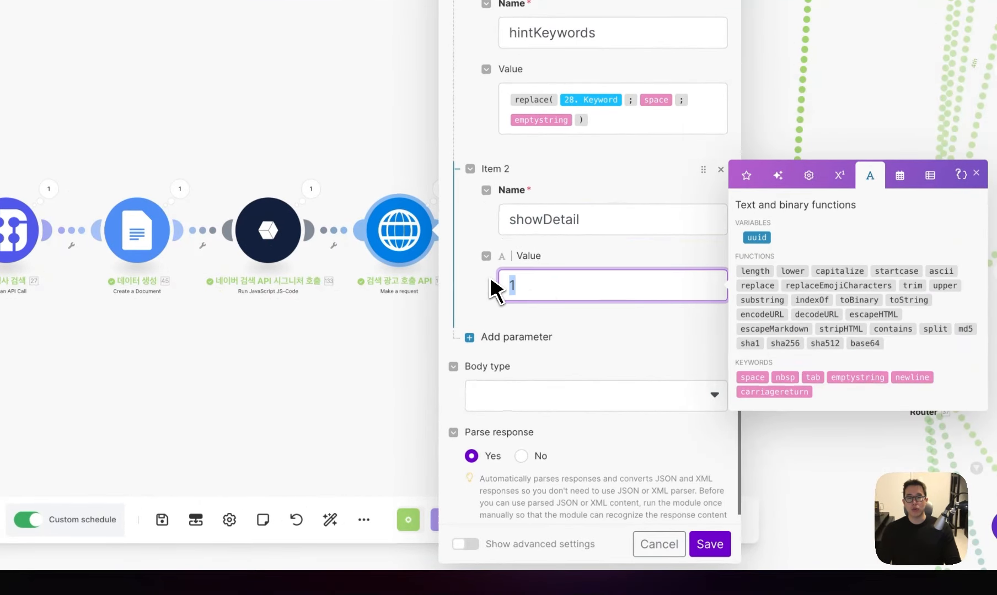
scroll(480, 280, down, 1)
click(489, 414)
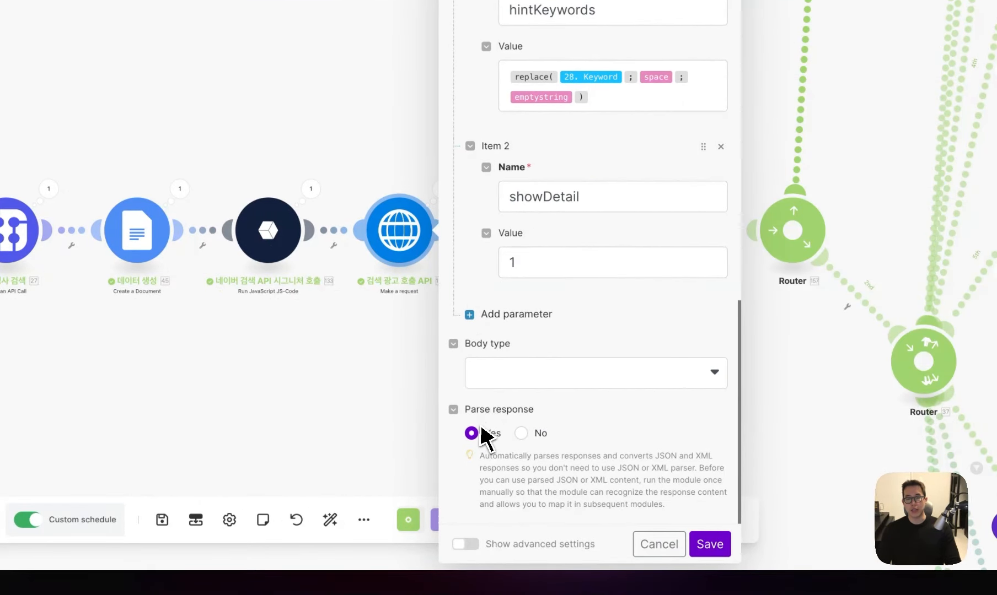
click(659, 543)
- Open the 경쟁도 데이터 생성 Google Docs module and examine the document name's date format, search query and (경쟁도 DATA) suffix
drag(617, 363, 444, 380)
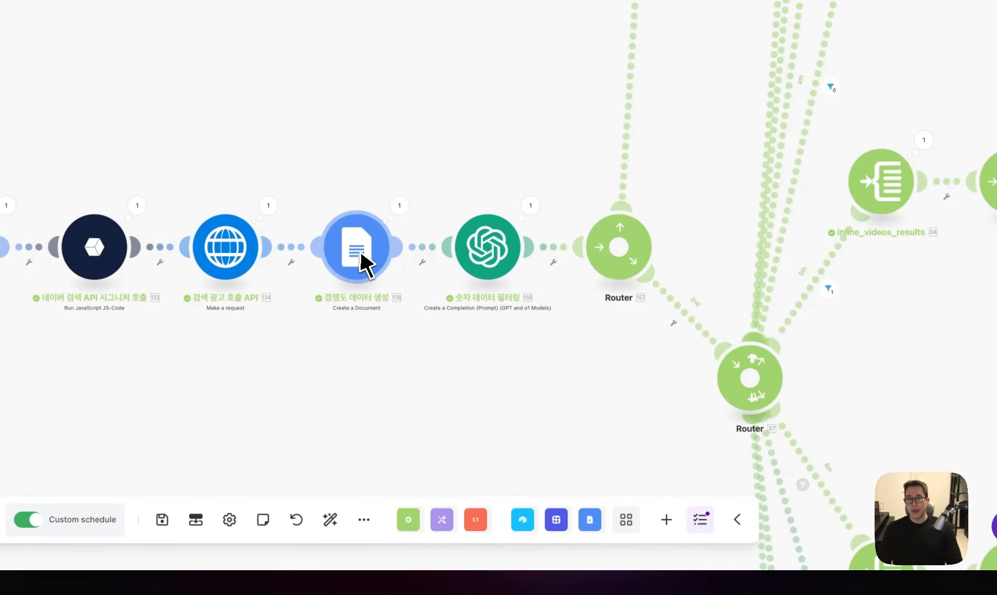
click(362, 249)
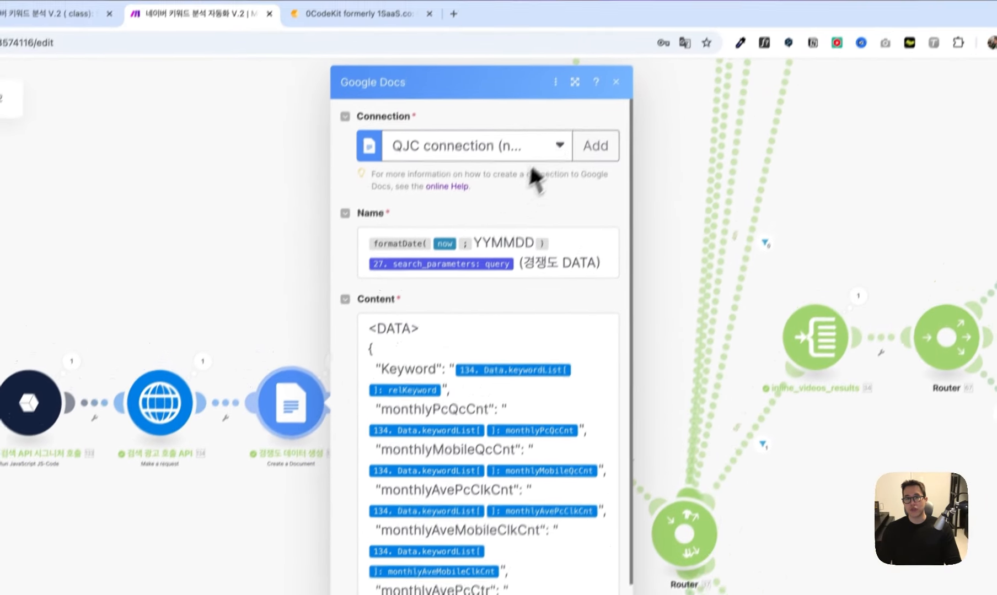
click(433, 311)
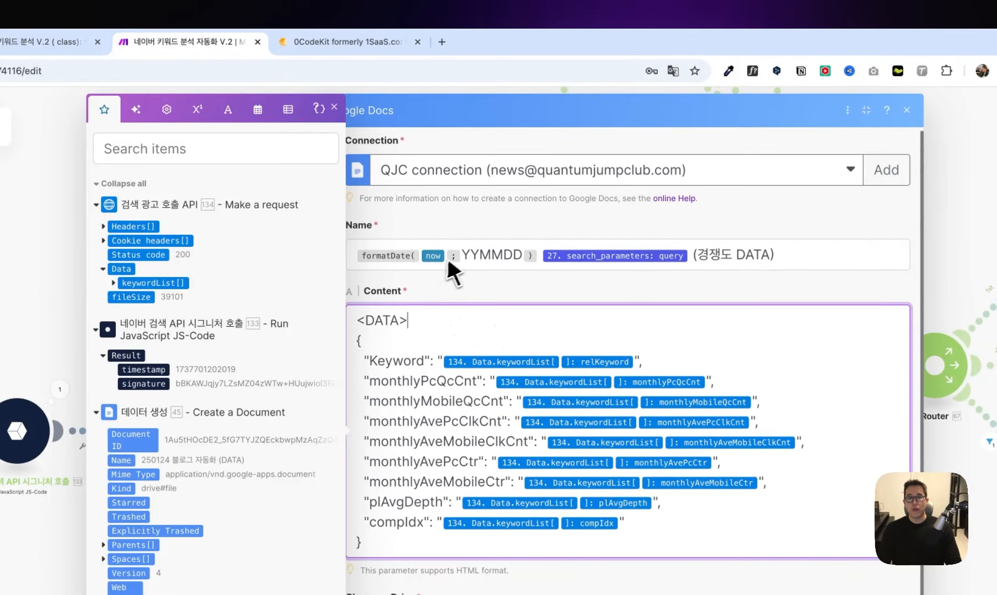
drag(462, 254, 526, 253)
click(694, 255)
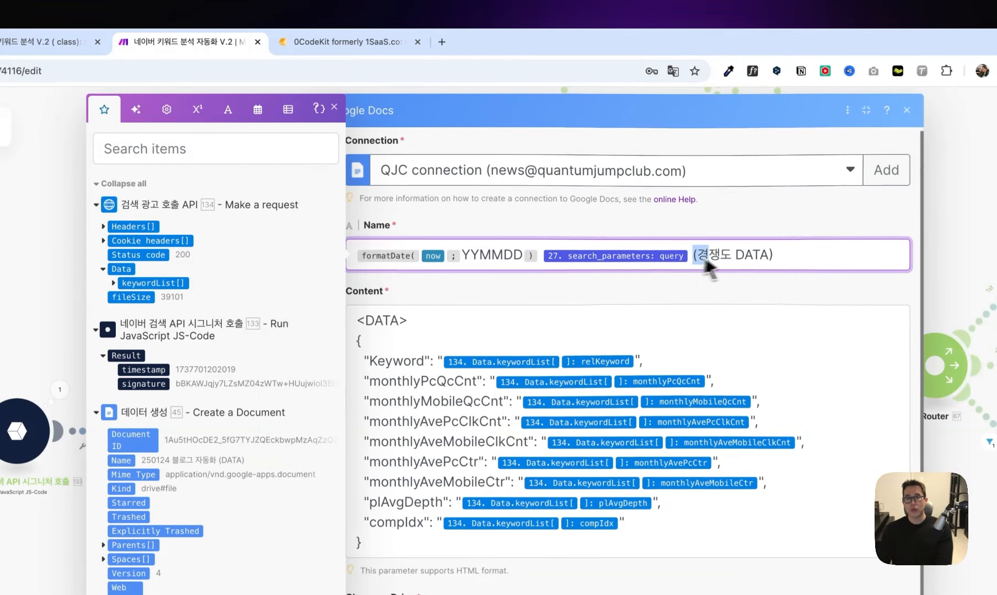
drag(696, 256, 789, 265)
drag(478, 268, 361, 267)
- Examine the Content field's <DATA> block and expand keywordList[] in the 검색 광고 호출 API output
click(426, 314)
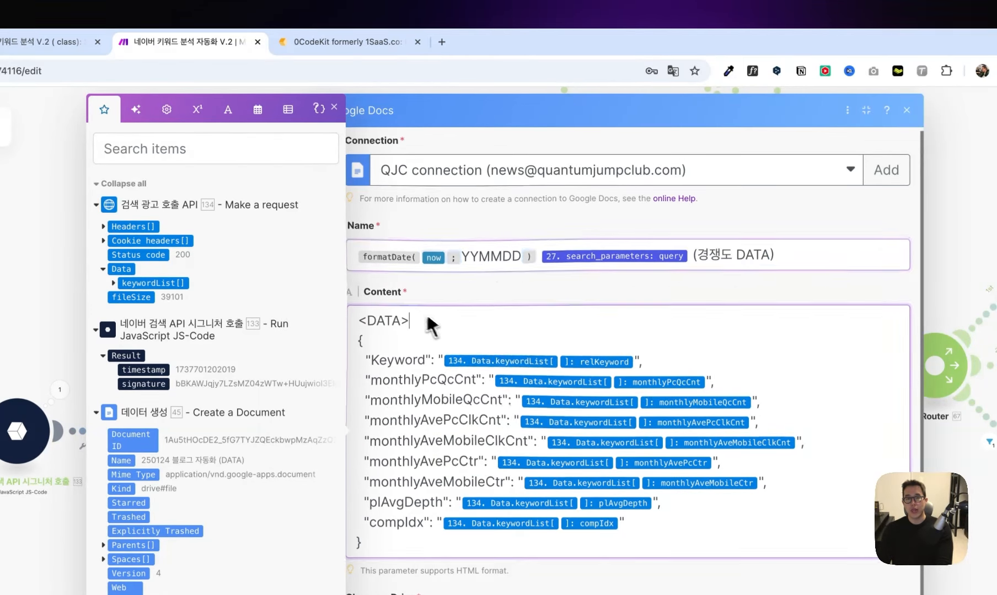
drag(429, 320, 342, 324)
drag(513, 485, 464, 263)
click(538, 258)
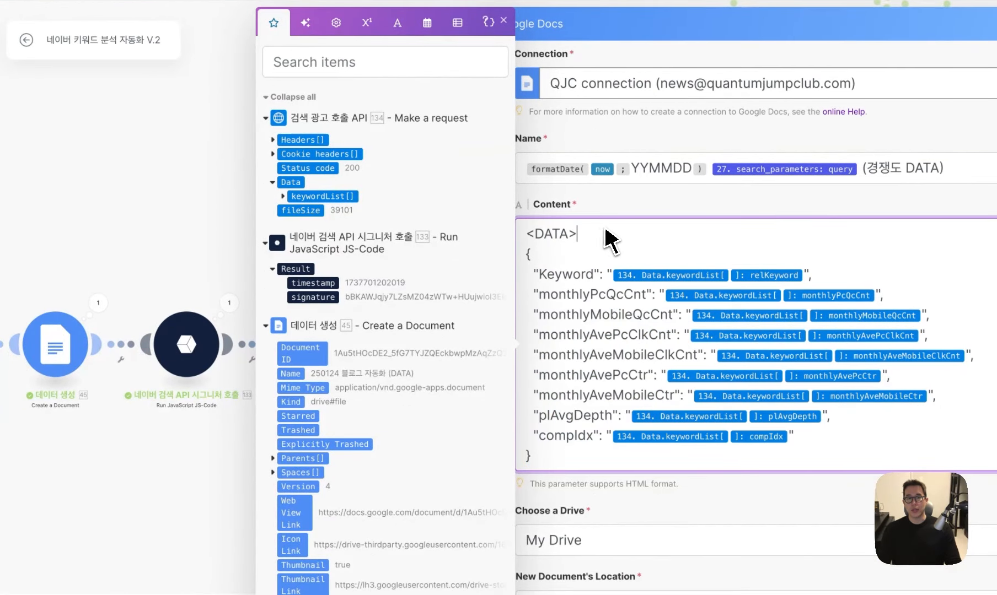
drag(534, 456, 529, 249)
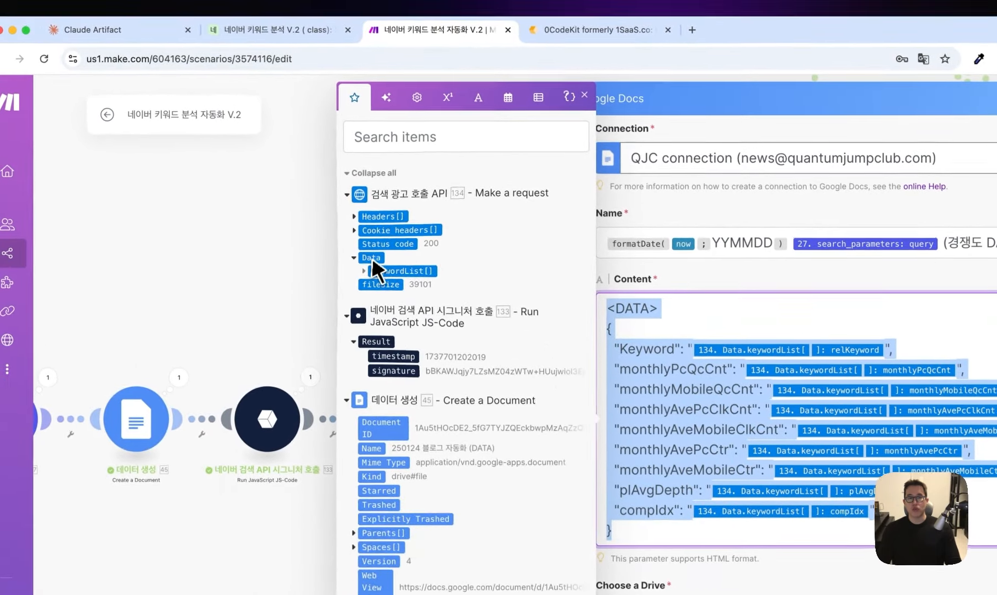
click(305, 196)
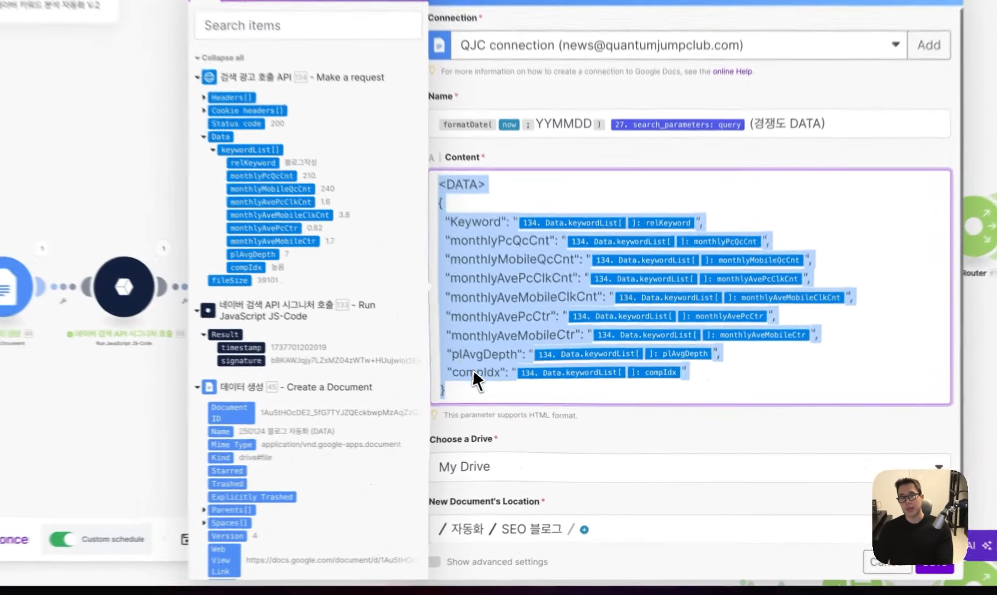
- Compare the Content entries from Keyword to compIdx with the keywordList[] items they are mapped from
click(528, 405)
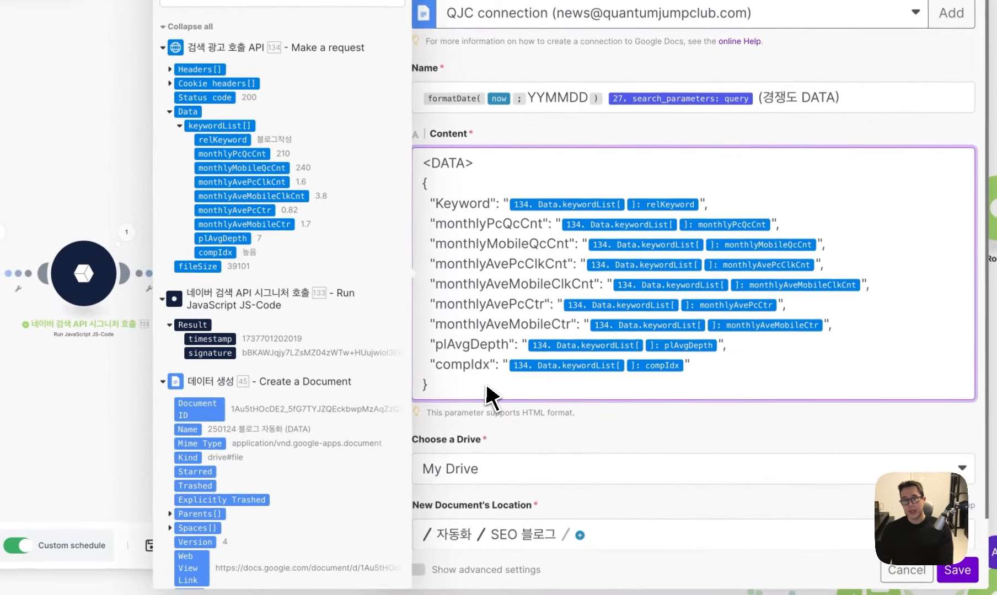
drag(693, 368, 407, 196)
drag(730, 370, 419, 217)
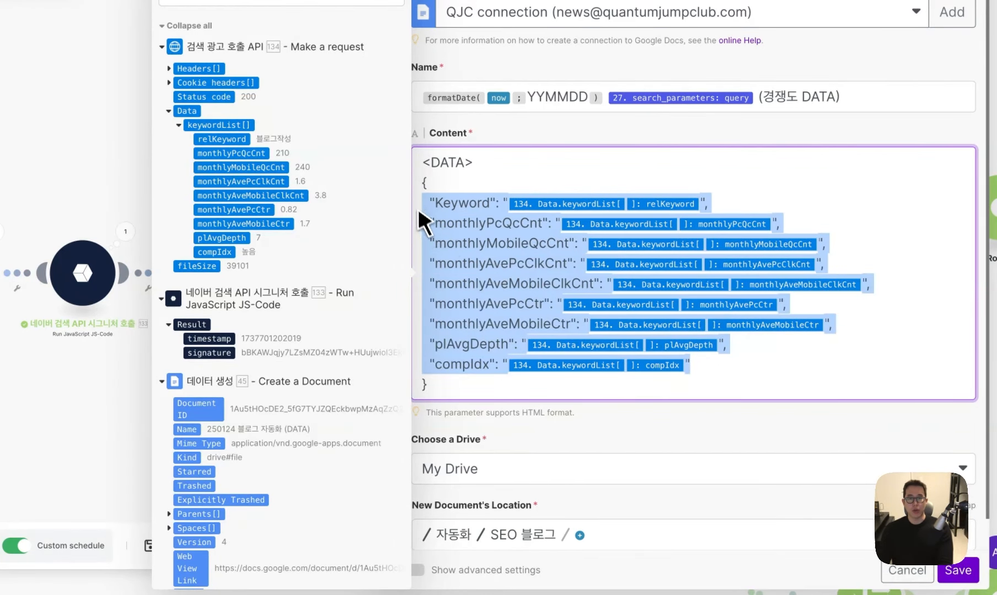
click(438, 207)
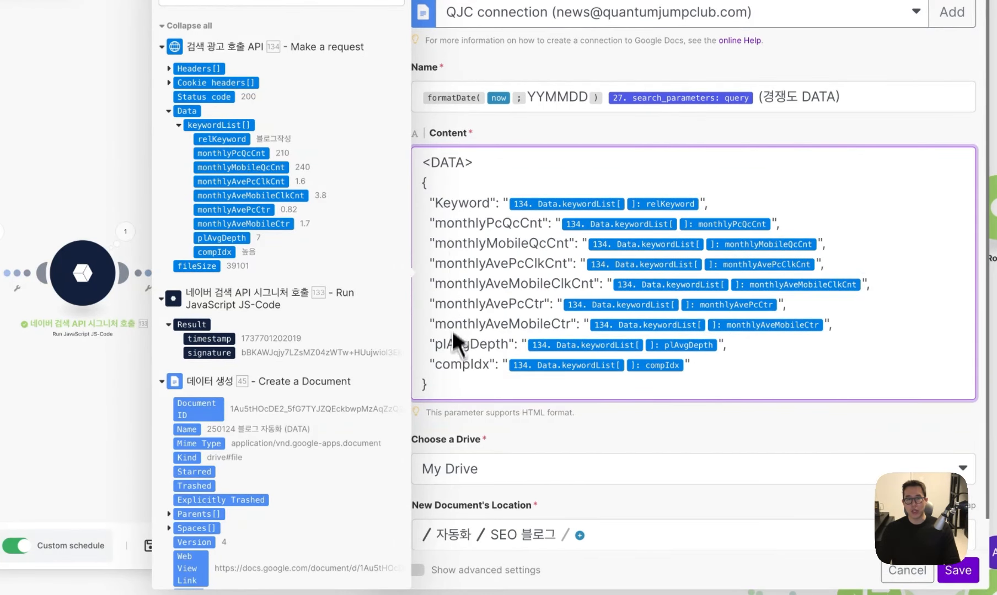
drag(433, 386, 439, 206)
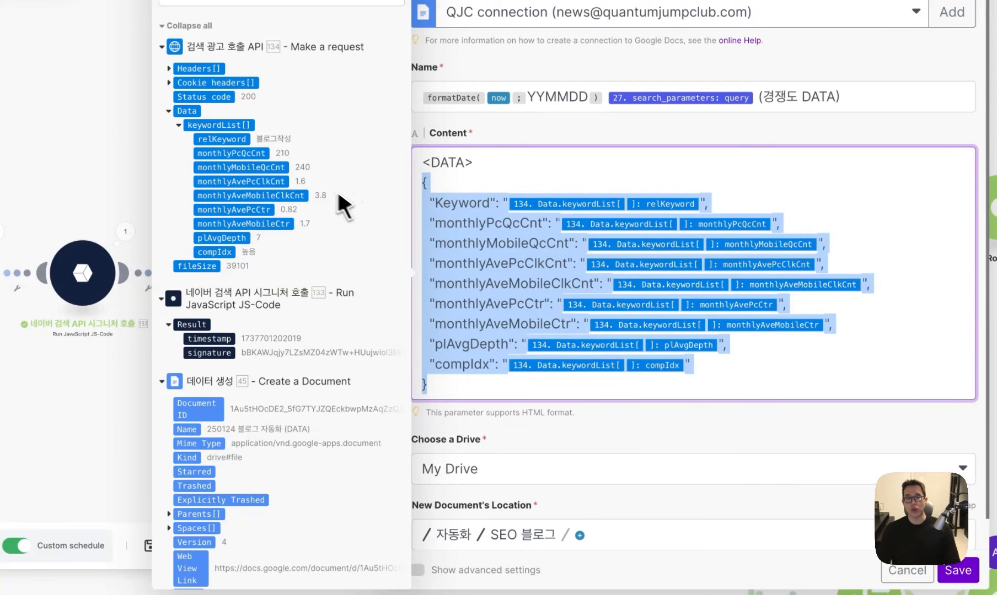
- Review the drive and the folder location chosen for the new Google Docs document
scroll(687, 458, down, 1)
click(521, 471)
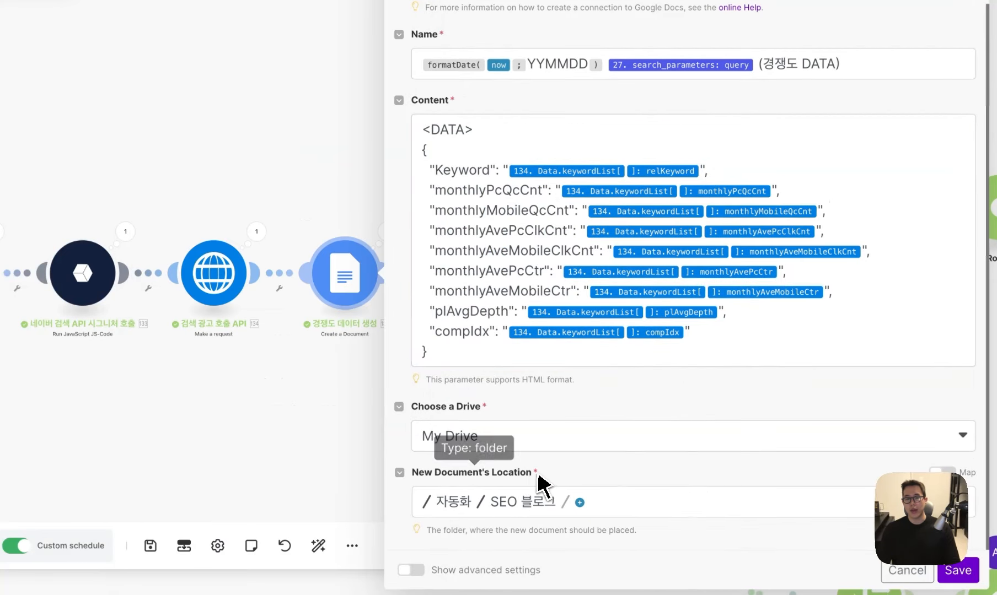
double_click(472, 478)
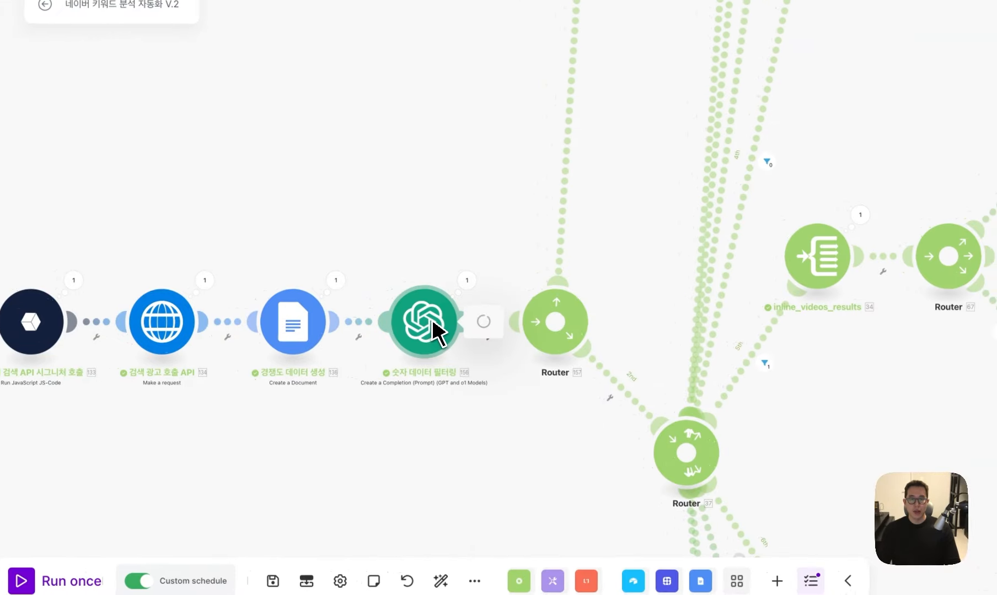
- Open the 숫자 데이터 필터링 OpenAI module in an enlarged dialog and read the system prompt's criteria for outputting 0 or 1
click(439, 329)
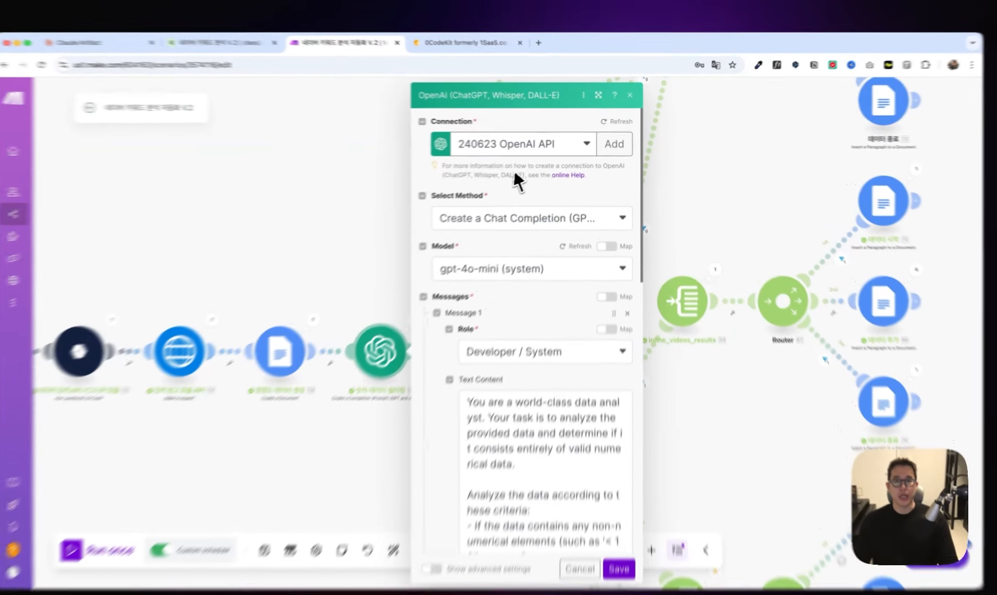
click(601, 96)
scroll(571, 423, down, 2)
scroll(526, 396, down, 5)
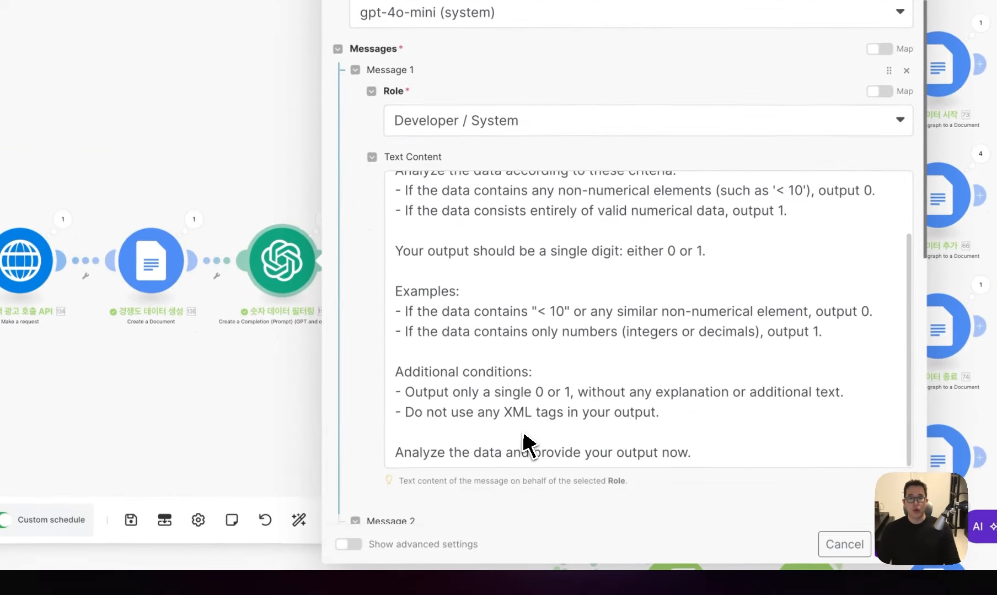
click(606, 329)
scroll(618, 309, up, 3)
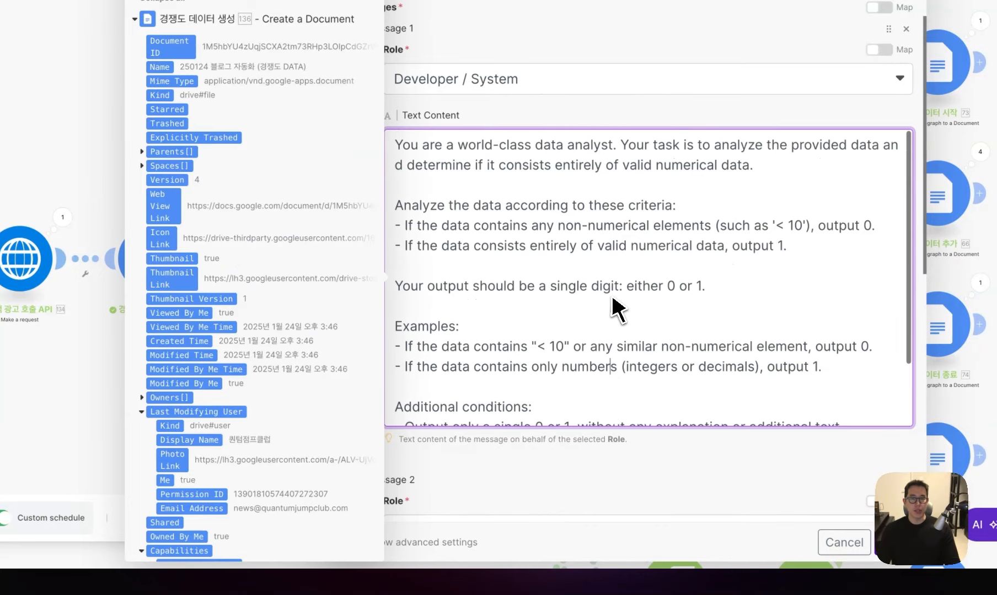
scroll(618, 312, down, 3)
scroll(613, 300, up, 3)
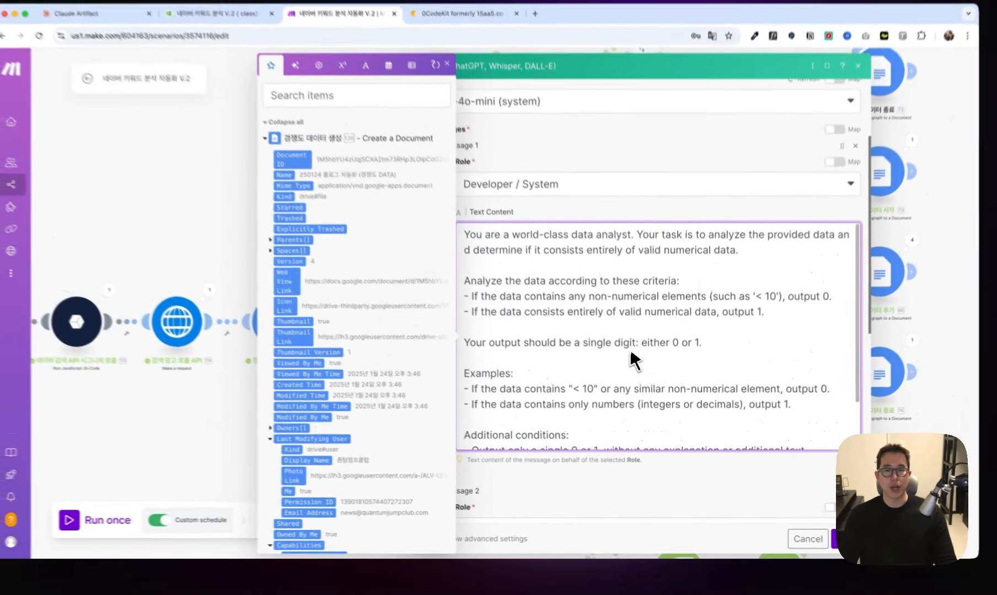
scroll(612, 301, down, 2)
scroll(611, 301, up, 2)
scroll(637, 373, up, 1)
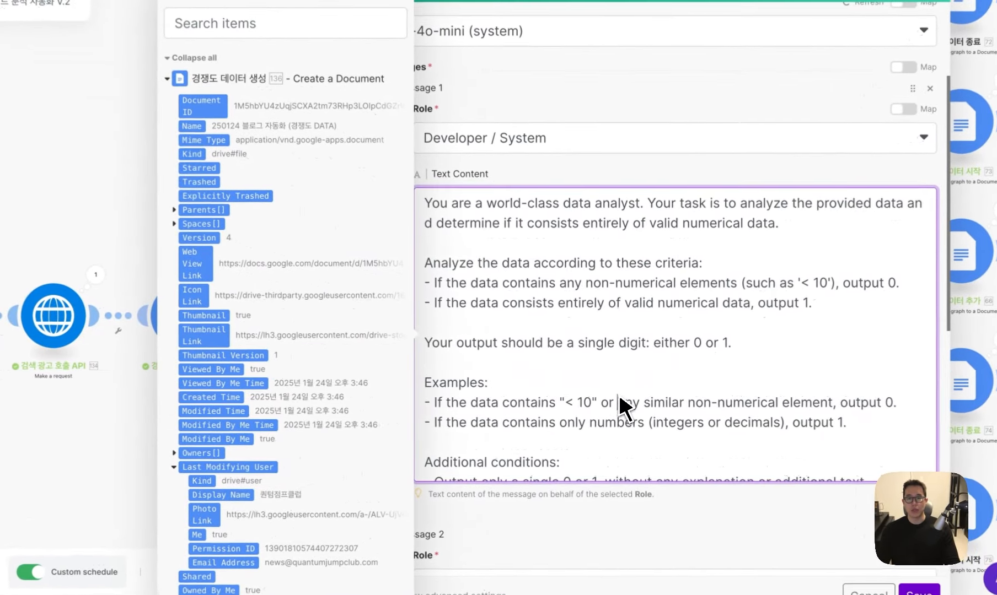
- Examine the user message's <데이터> block and its keywordList[] entries from monthlyPcQcCnt to monthlyAveMobileCtr
scroll(624, 403, down, 6)
scroll(622, 413, down, 3)
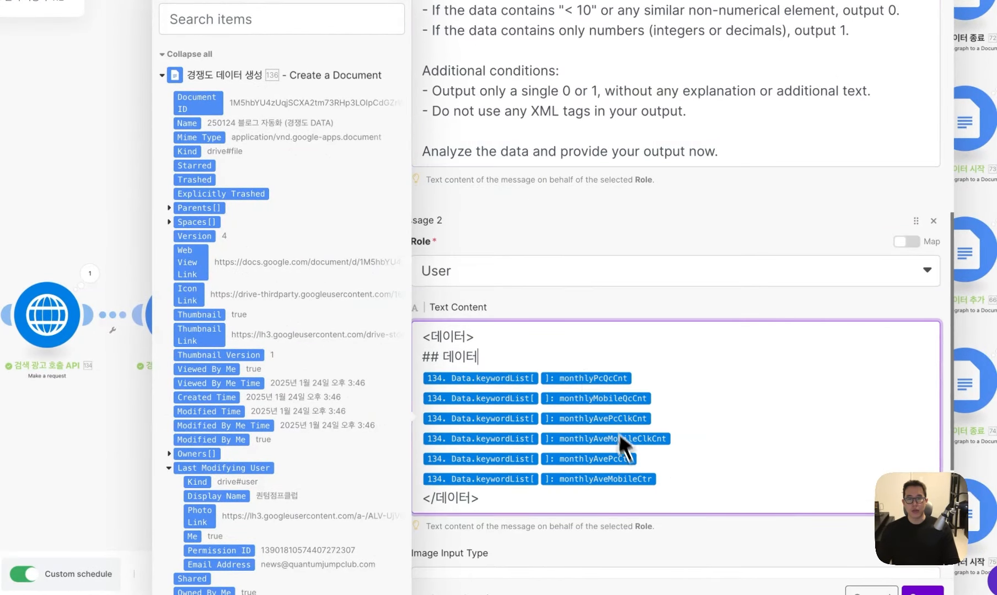
drag(623, 438, 426, 350)
click(496, 356)
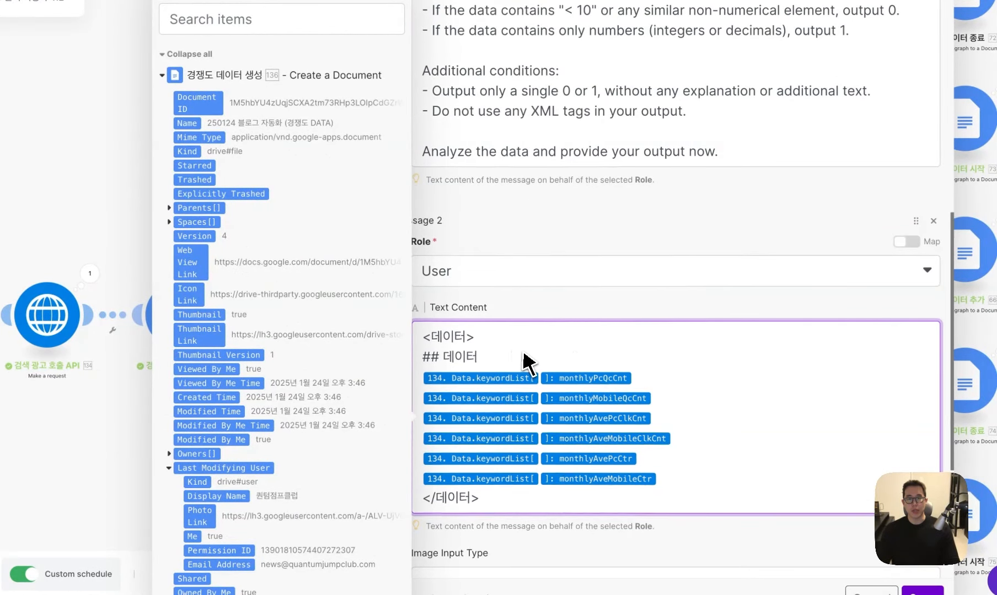
- Review the OpenAI model choice and the roles of both messages, then close the module without saving
scroll(528, 308, up, 5)
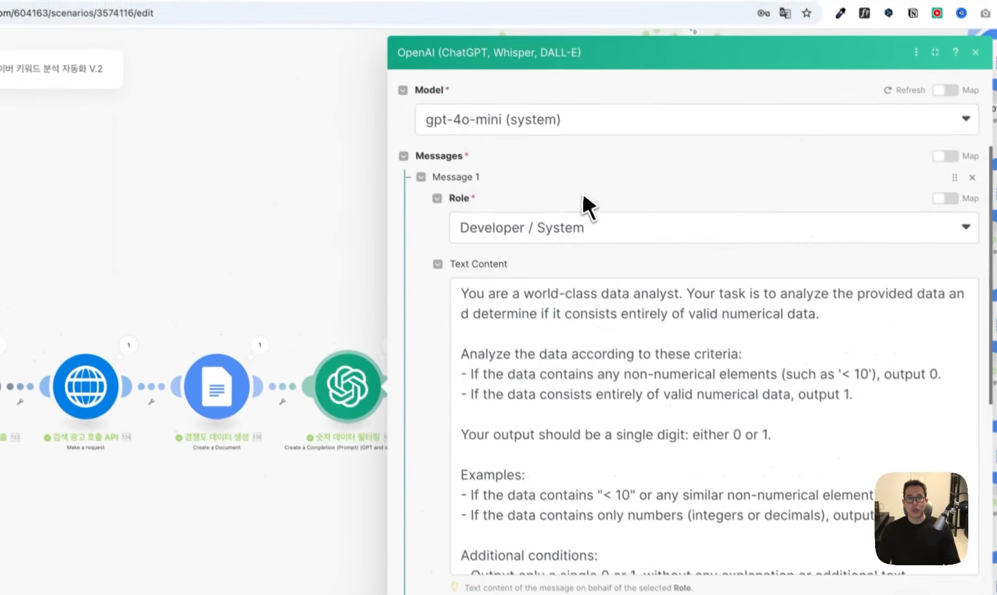
scroll(562, 215, up, 3)
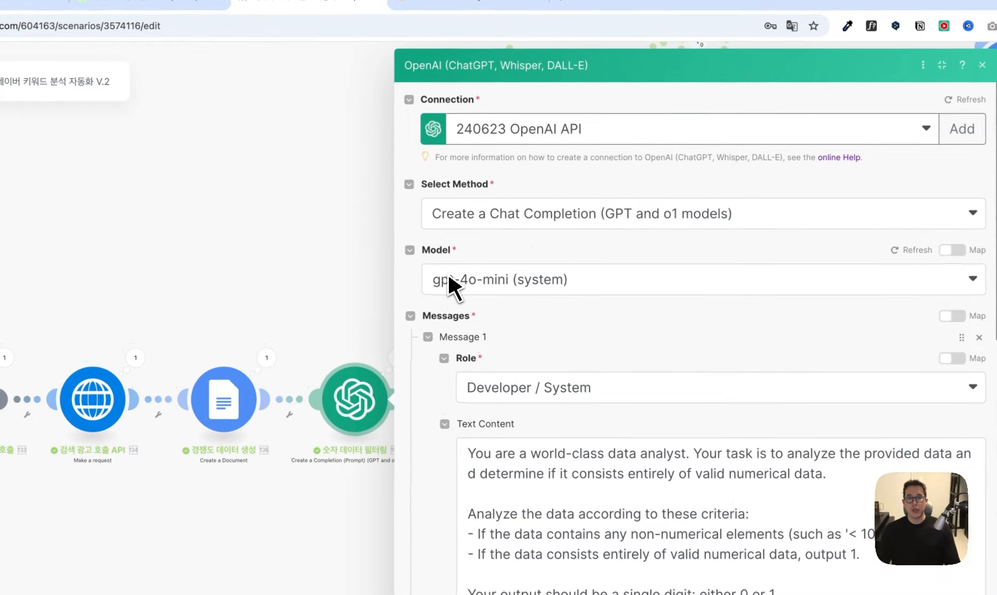
scroll(496, 301, down, 8)
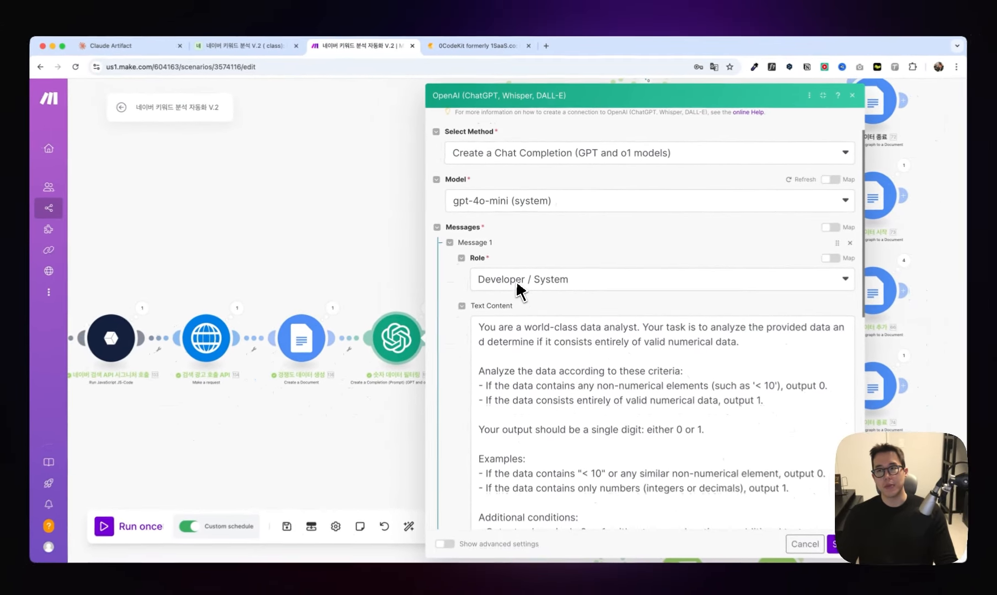
scroll(518, 302, down, 5)
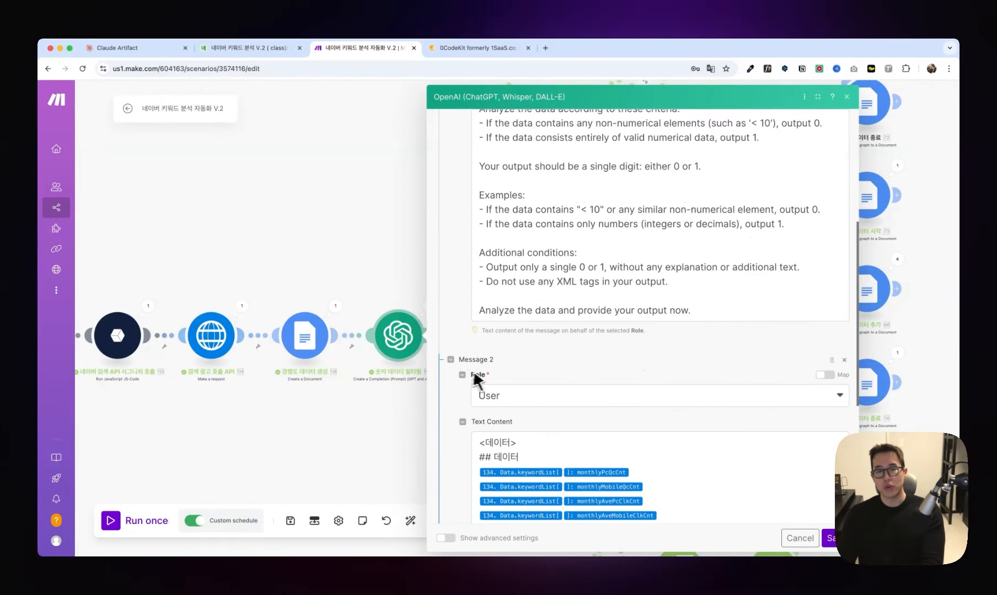
scroll(524, 408, down, 3)
scroll(484, 387, down, 5)
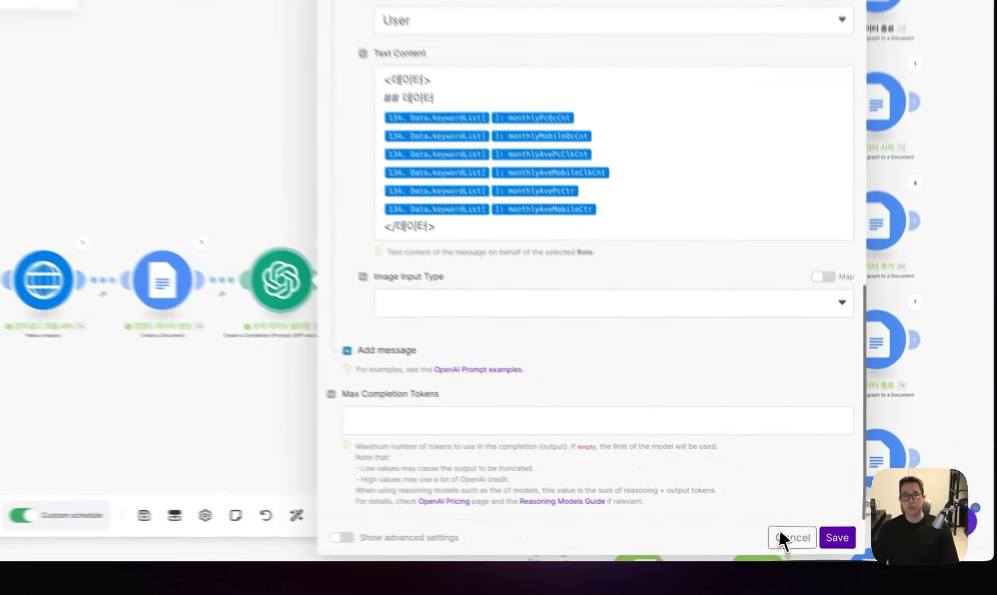
click(794, 537)
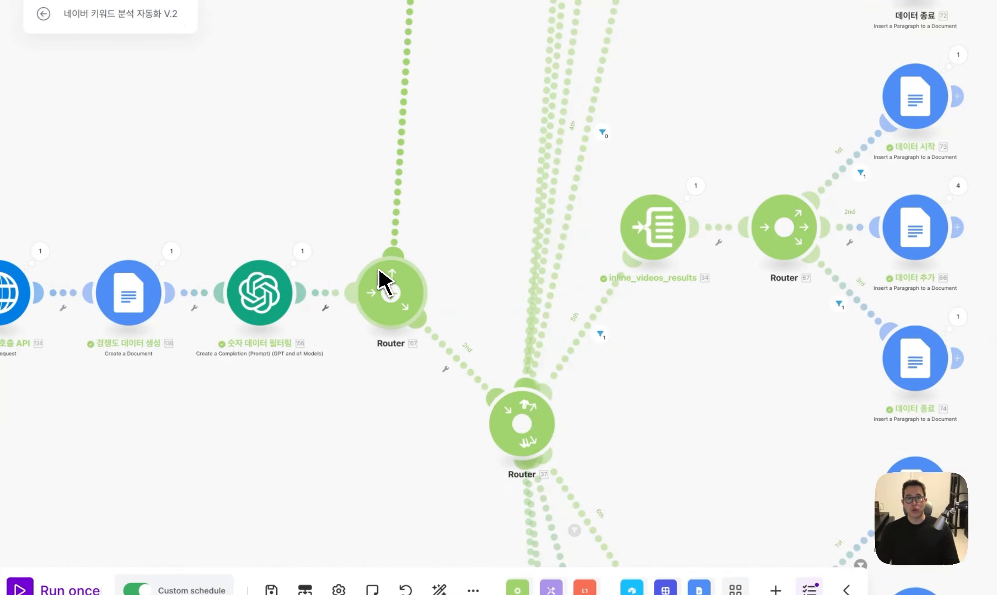
- Follow the upper route from the router after 숫자 데이터 필터링 and open the first Seed Keyword Update module
scroll(385, 281, down, 2)
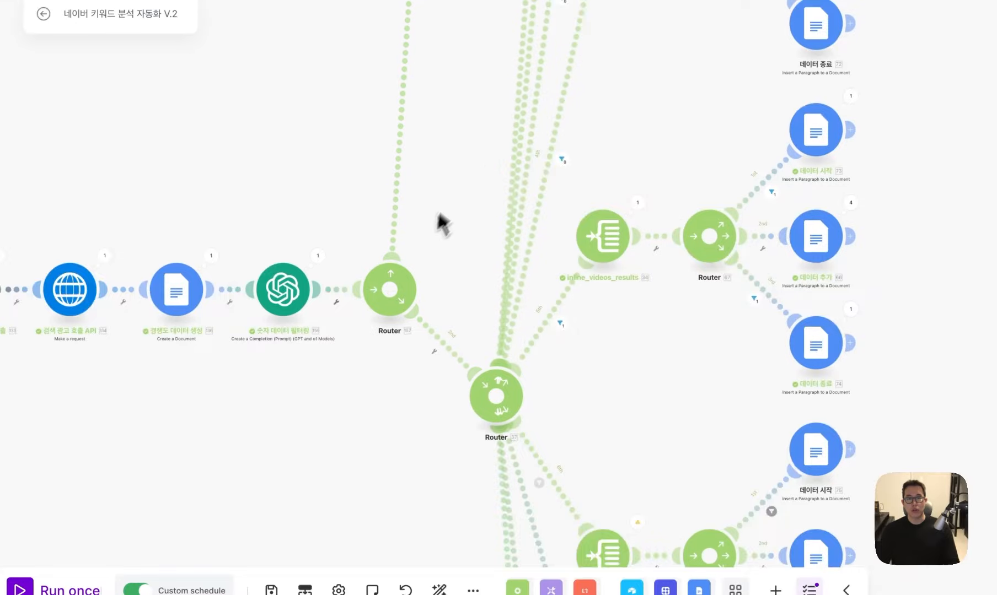
drag(480, 139, 469, 520)
mouse_move(475, 118)
mouse_down()
mouse_move(460, 482)
mouse_move(439, 236)
mouse_up()
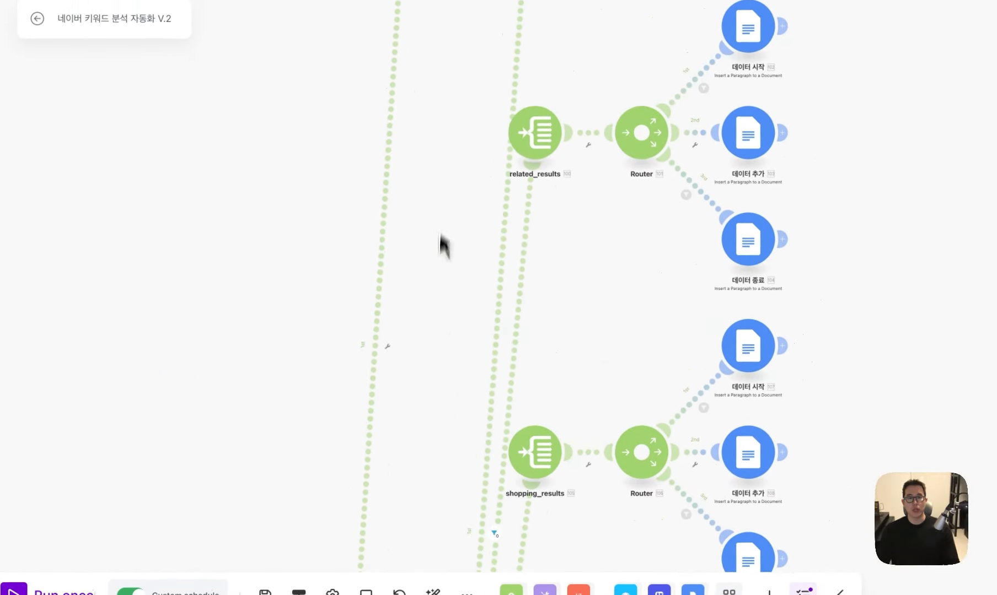
drag(447, 128, 456, 319)
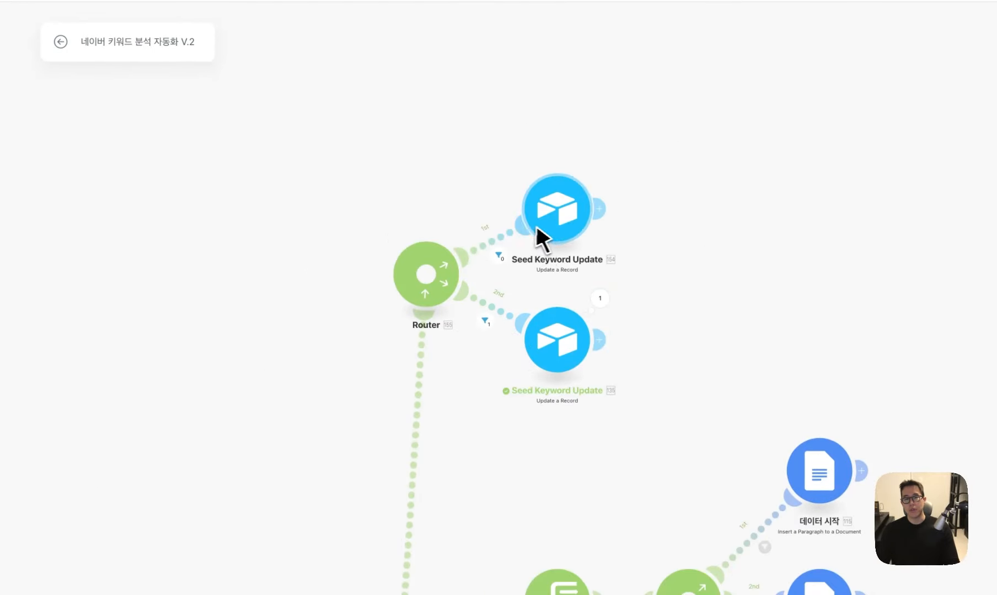
click(565, 226)
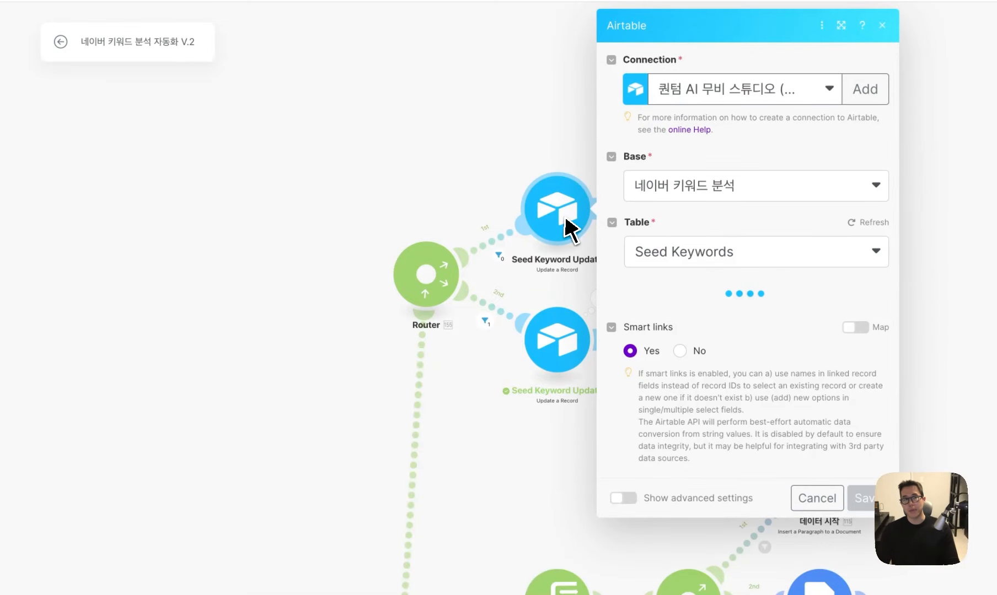
- Switch to Airtable and examine the Seed Keywords columns from 경쟁도 to 월평균 PC 클릭수, then return to the Make scenario
click(262, 8)
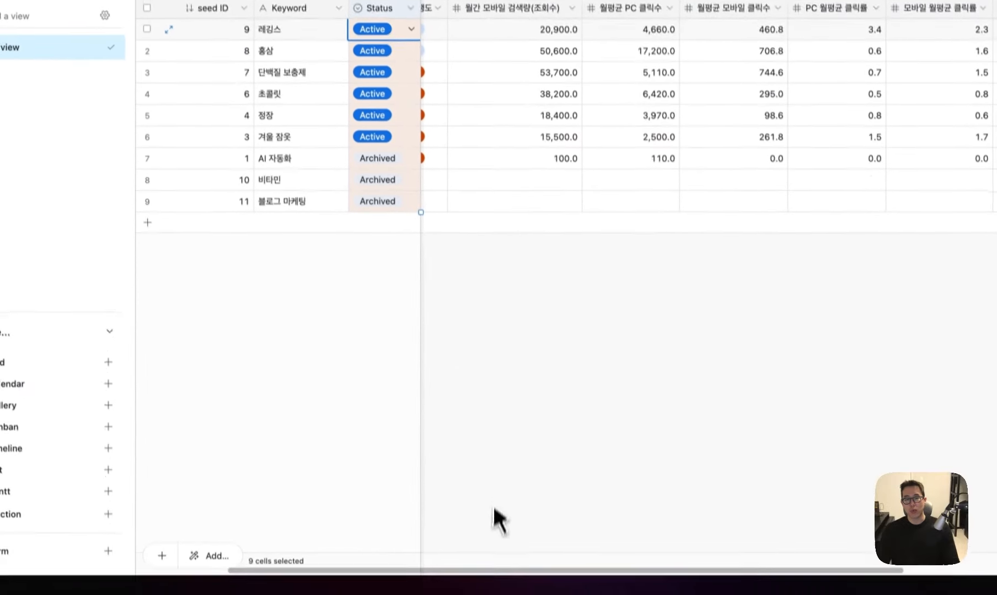
drag(490, 570, 368, 557)
click(436, 138)
click(487, 137)
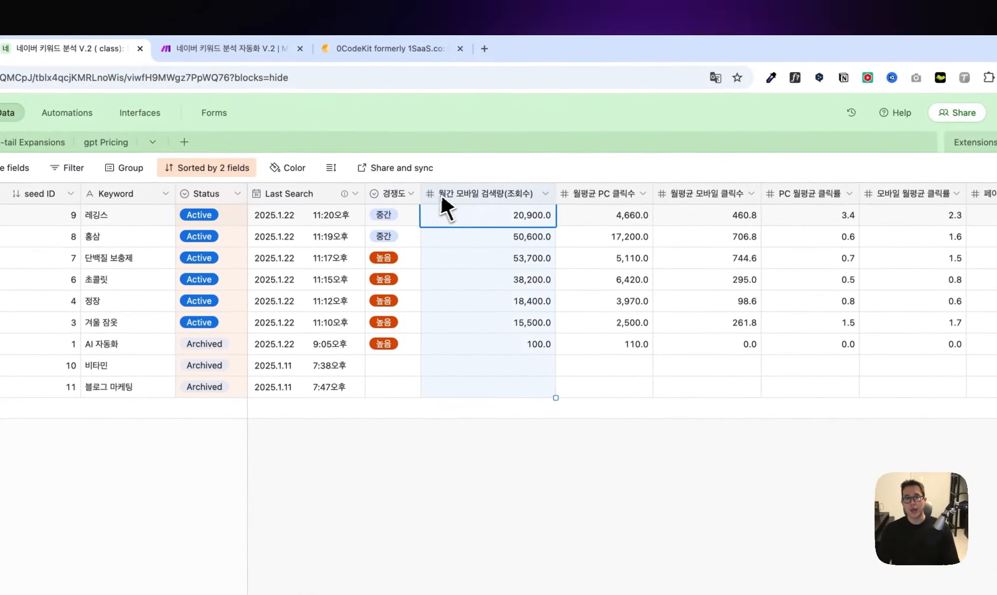
click(616, 137)
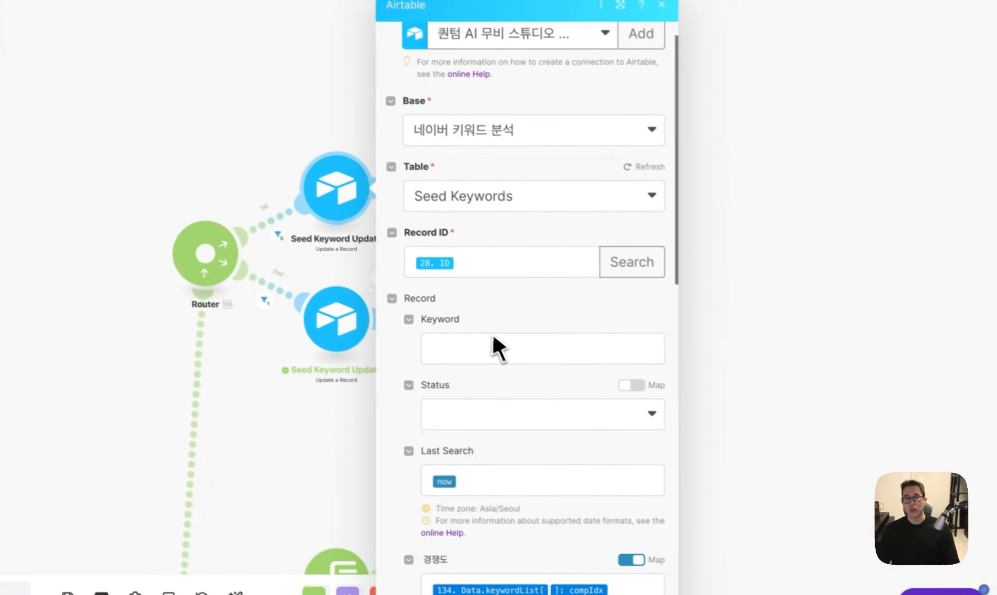
- Examine the Record ID mapping against the 키워드 확인 output and the now variable used for Last Search
click(493, 268)
scroll(664, 441, down, 10)
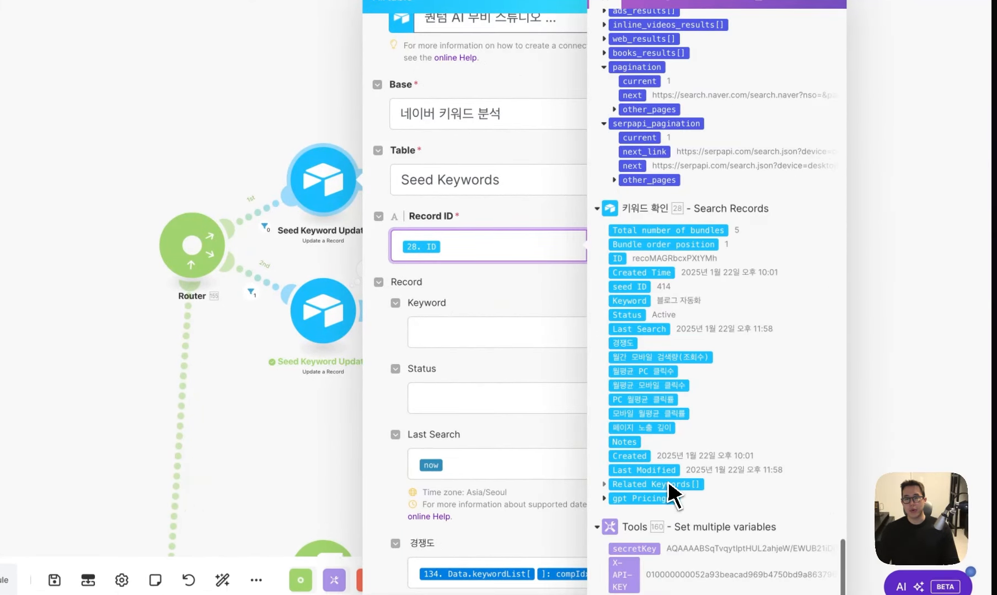
scroll(551, 298, down, 2)
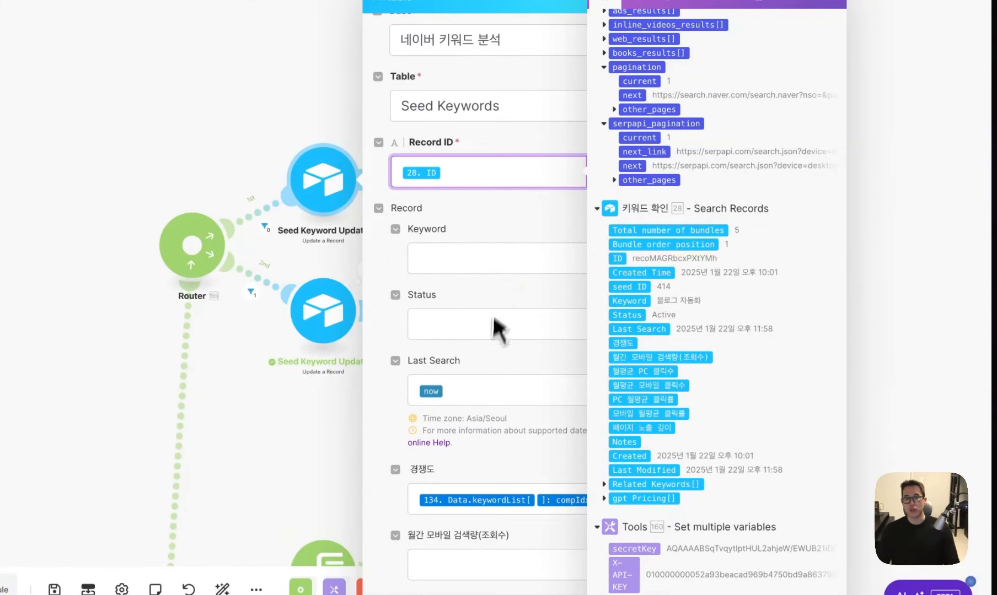
click(505, 389)
scroll(691, 323, up, 3)
click(823, 1)
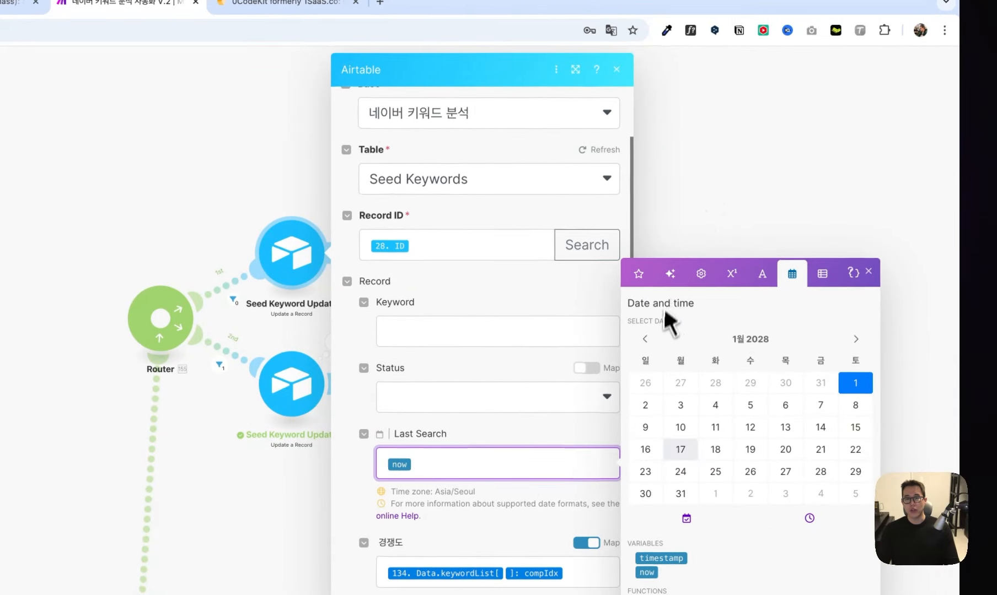
- Compare the 경쟁도 field's mapping with compIdx under keywordList[] in the 검색 광고 호출 API output
click(555, 568)
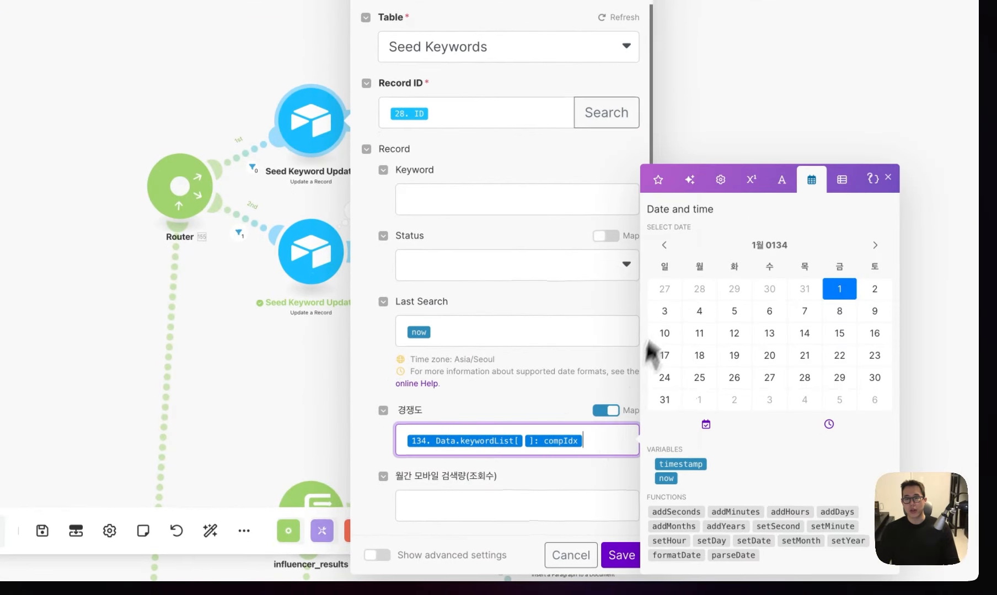
click(658, 180)
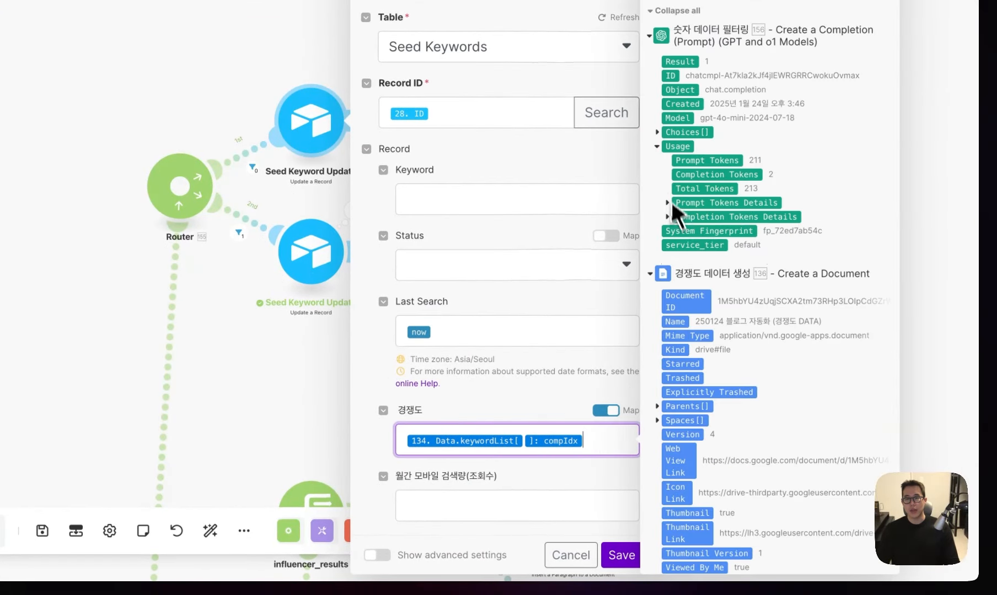
scroll(694, 308, down, 20)
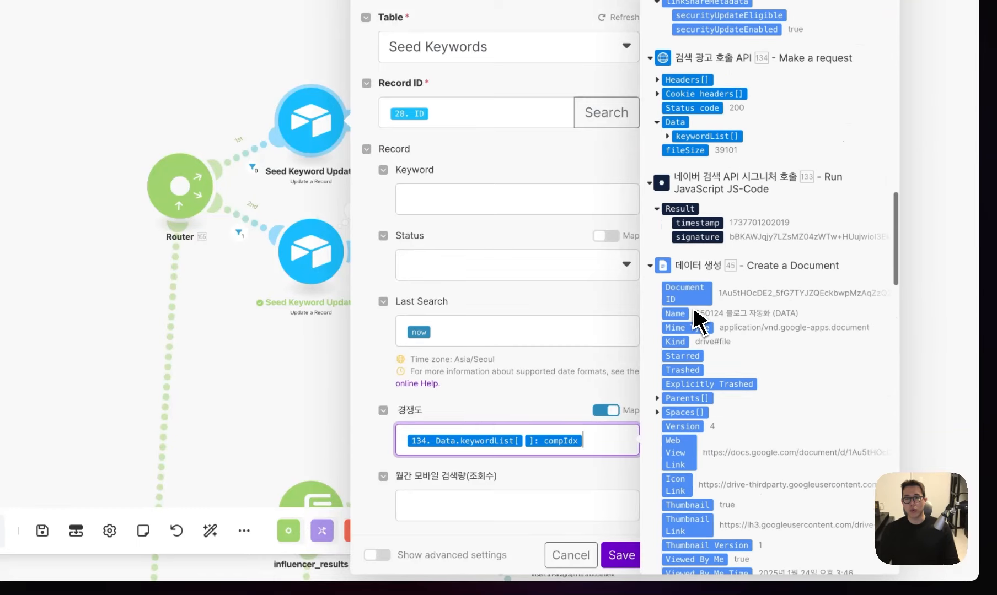
scroll(695, 311, up, 2)
click(672, 218)
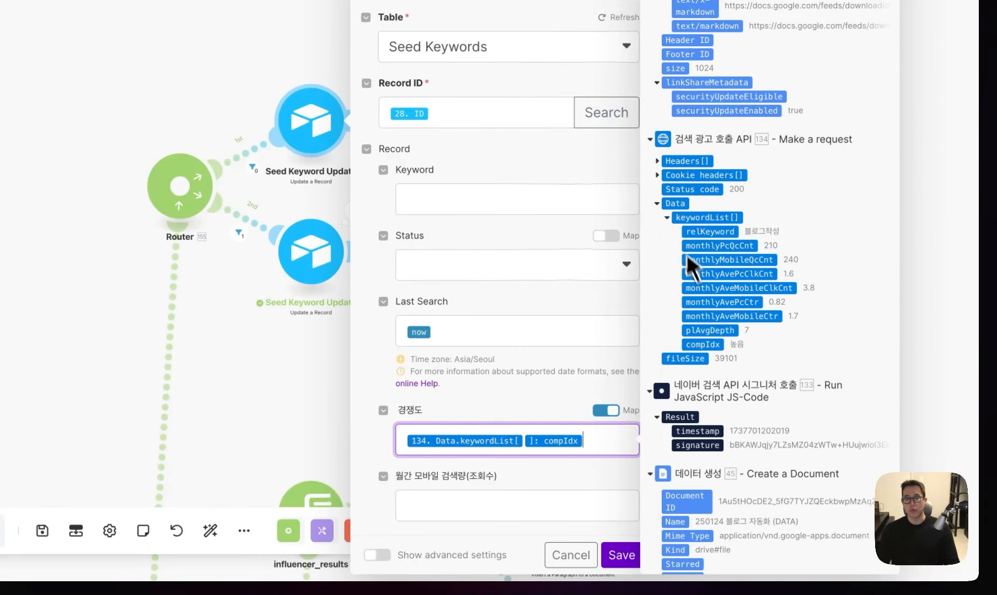
scroll(687, 265, down, 1)
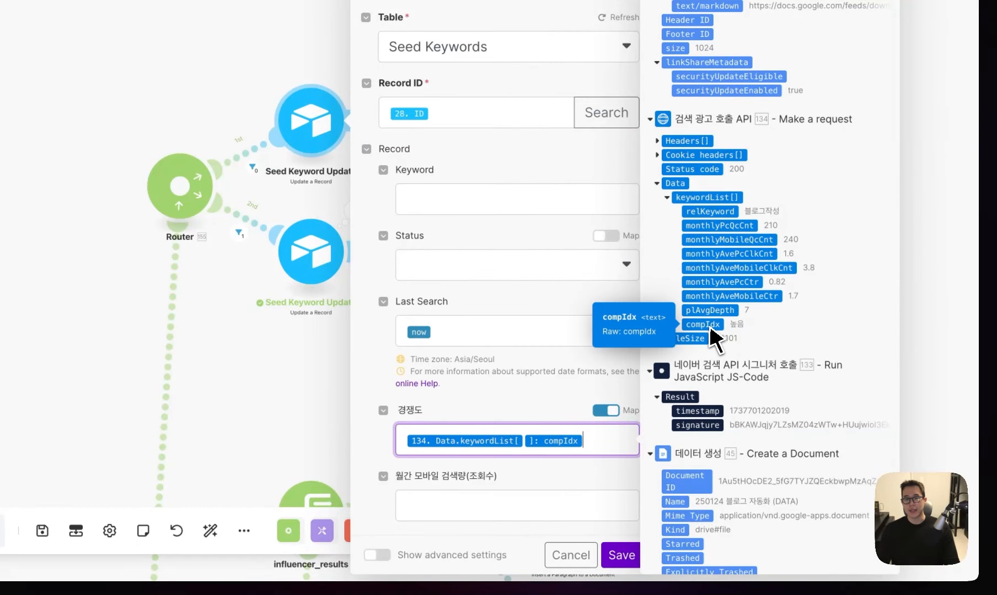
- Review the remaining record fields from 월간 모바일 검색량(조회수) to Smart links and save the Seed Keyword Update module
scroll(629, 434, down, 3)
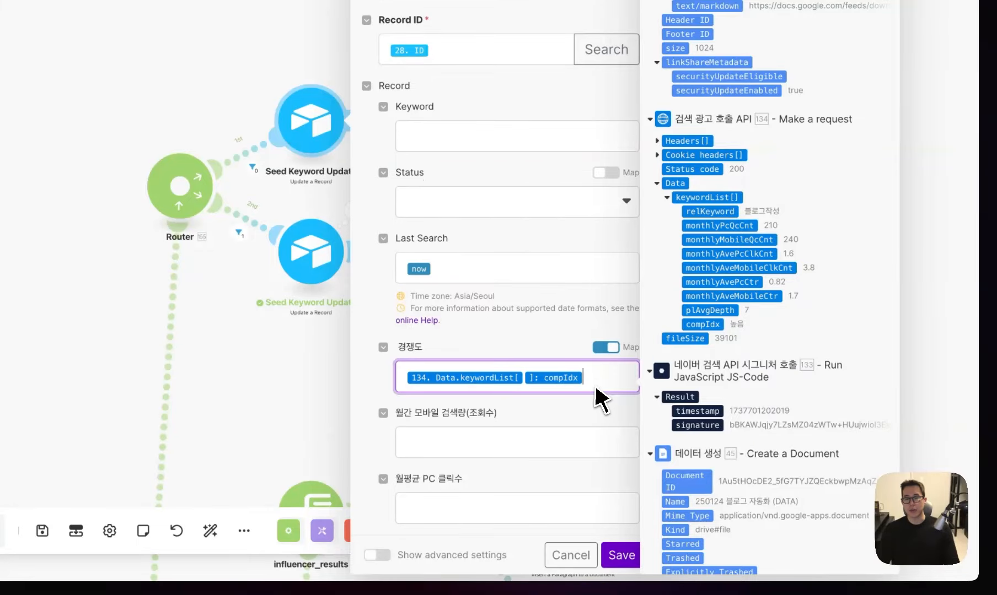
scroll(598, 402, down, 10)
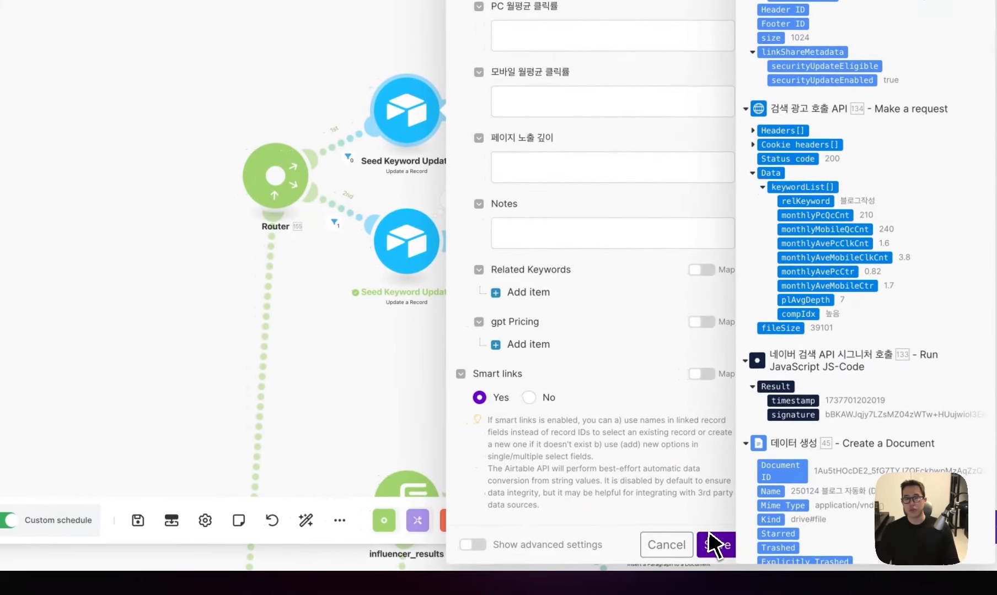
click(621, 555)
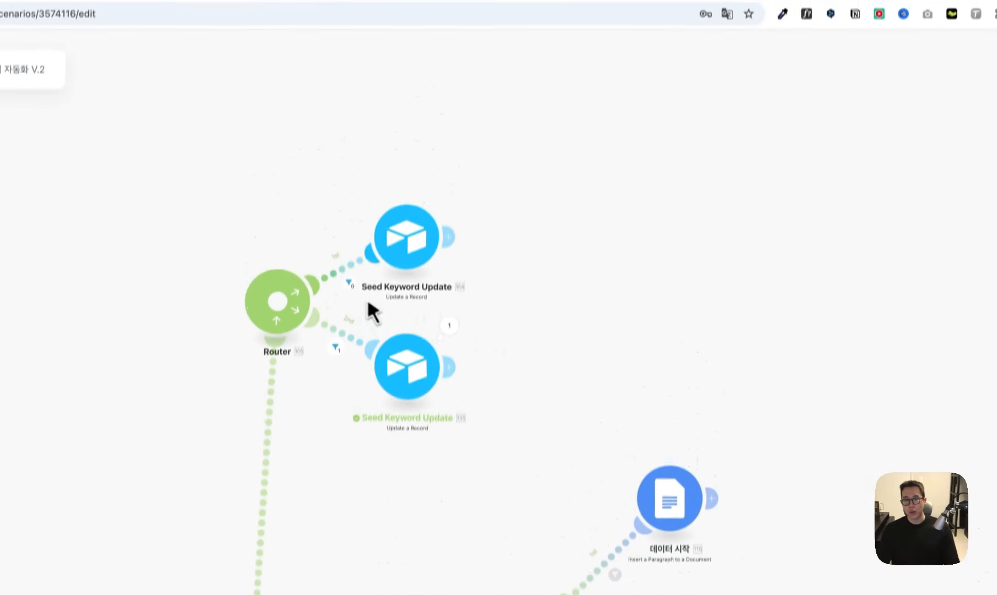
- Open the first route's filter, examine its condition comparing the 숫자 데이터 필터링 Result with 0, and close it
click(356, 157)
click(490, 330)
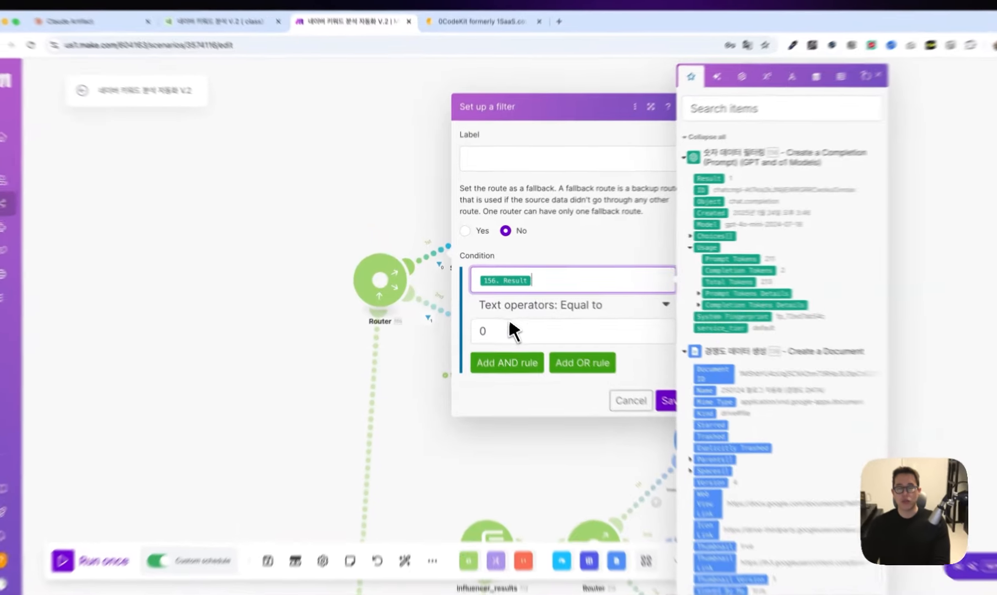
drag(500, 319, 479, 320)
click(601, 379)
click(646, 428)
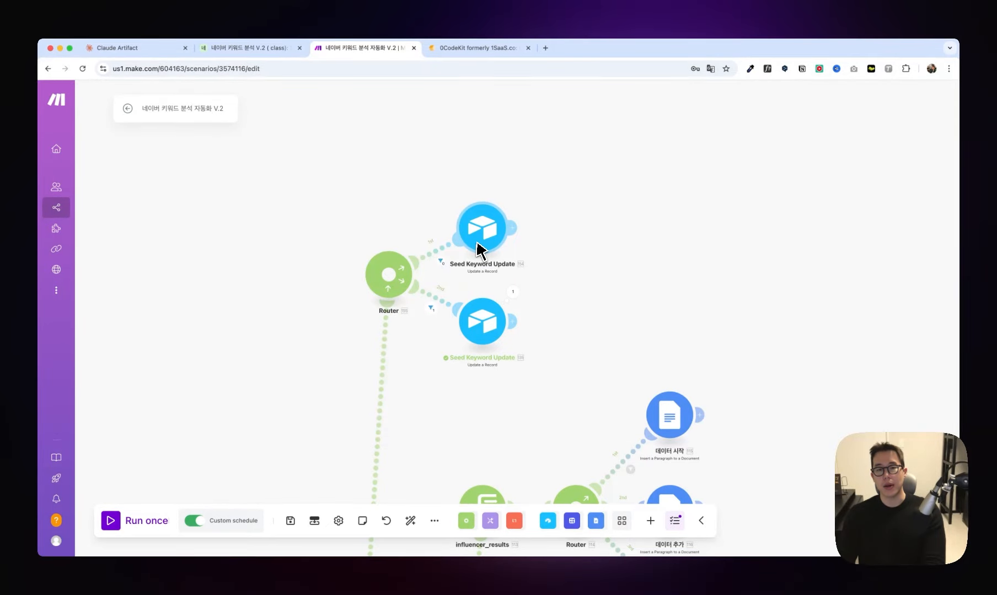
- Switch to Airtable to check the numeric columns of the Seed Keywords table, then return to the Make scenario
click(248, 47)
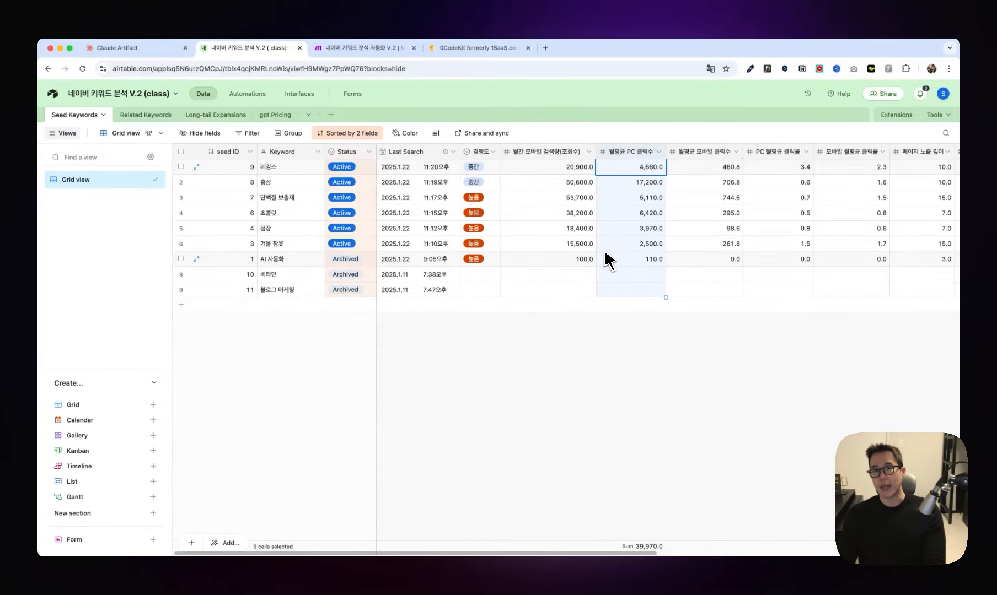
click(360, 48)
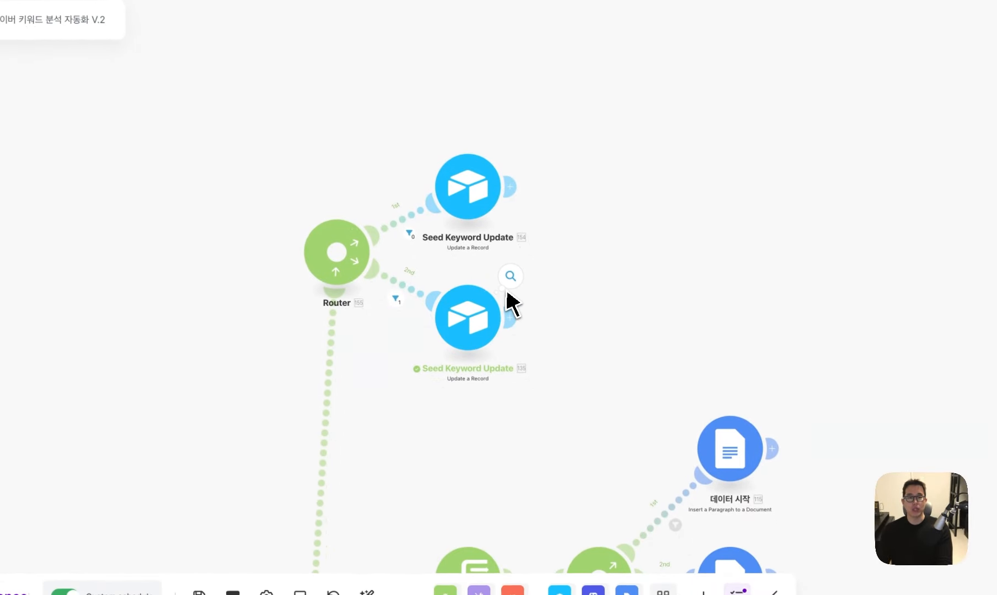
- Open the second route's filter, check its condition on the 숫자 데이터 필터링 Result, and close it
click(416, 292)
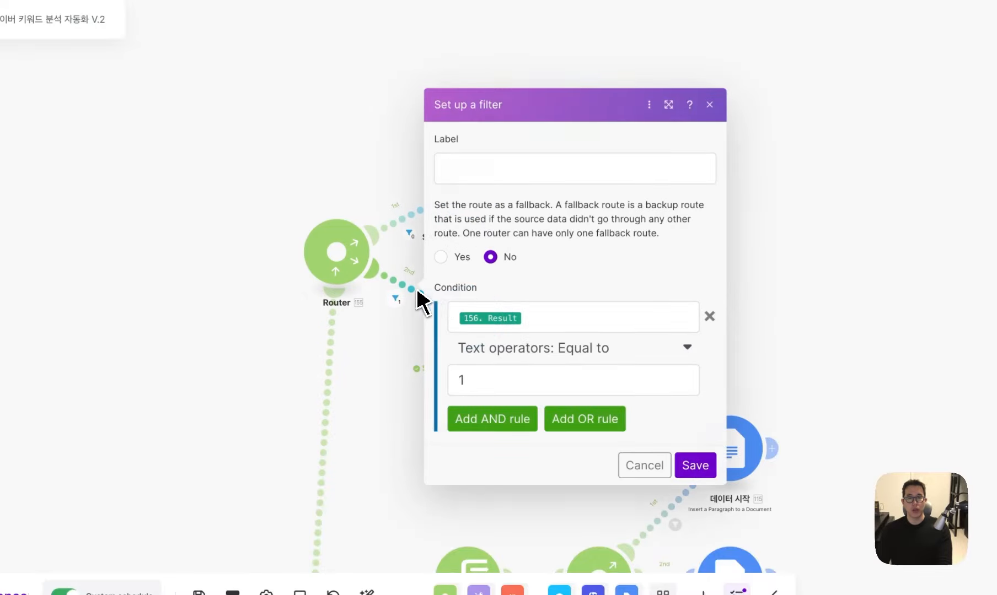
click(518, 310)
click(375, 219)
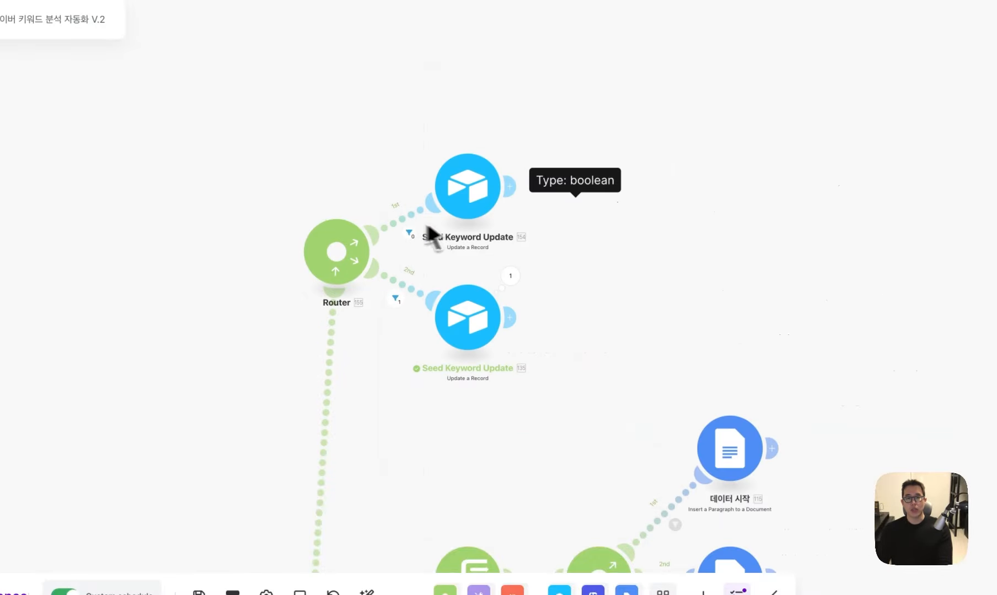
- Try attaching a clone of the first route's Seed Keyword Update module to the router as a third route, and delete the clone
right_click(470, 220)
click(510, 301)
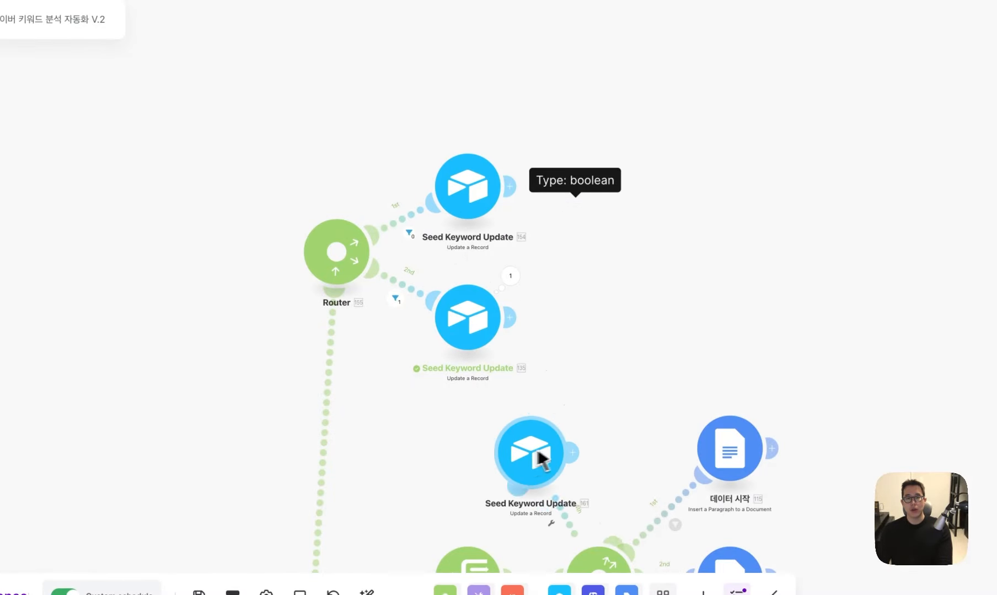
click(633, 269)
right_click(629, 278)
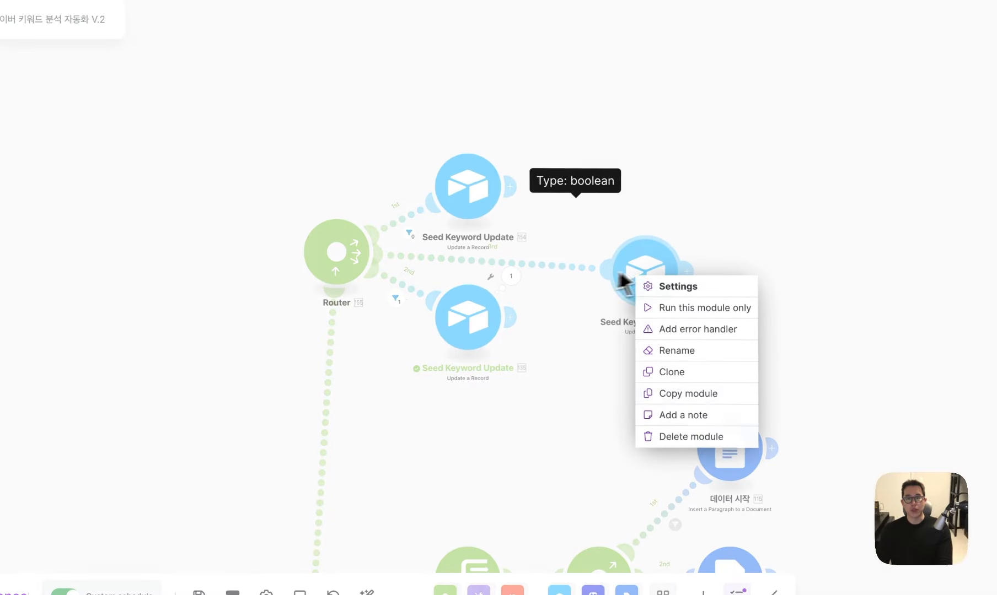
click(695, 437)
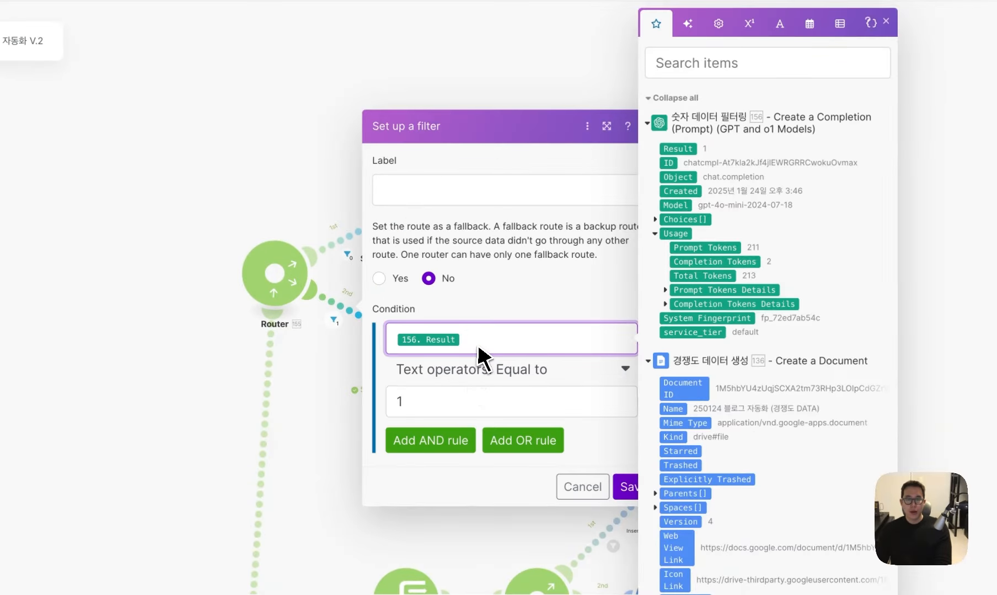
- Compare the second filter's Equal to condition and its value with Result in the 숫자 데이터 필터링 output, and save the filter
click(467, 394)
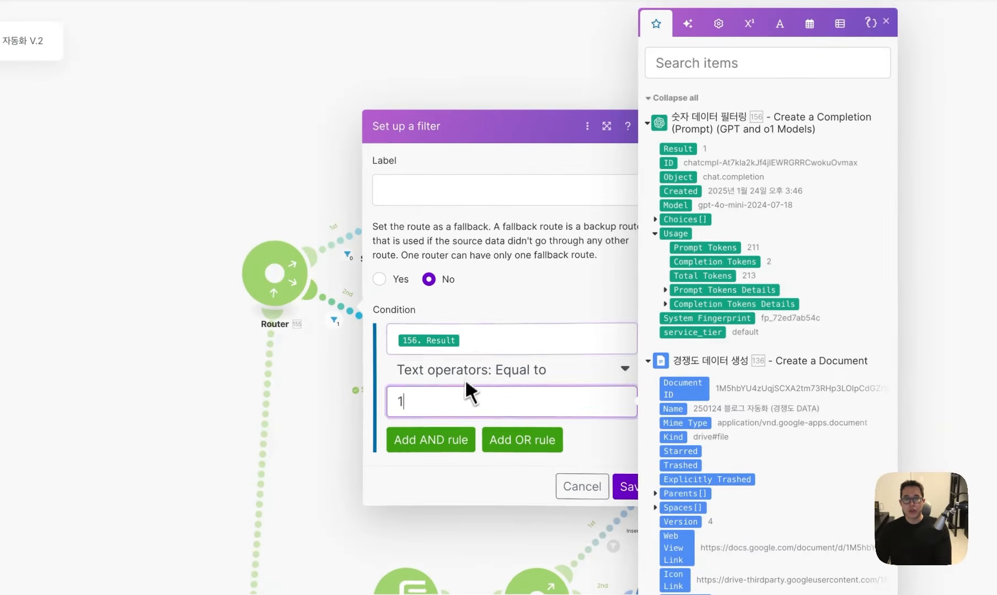
click(476, 348)
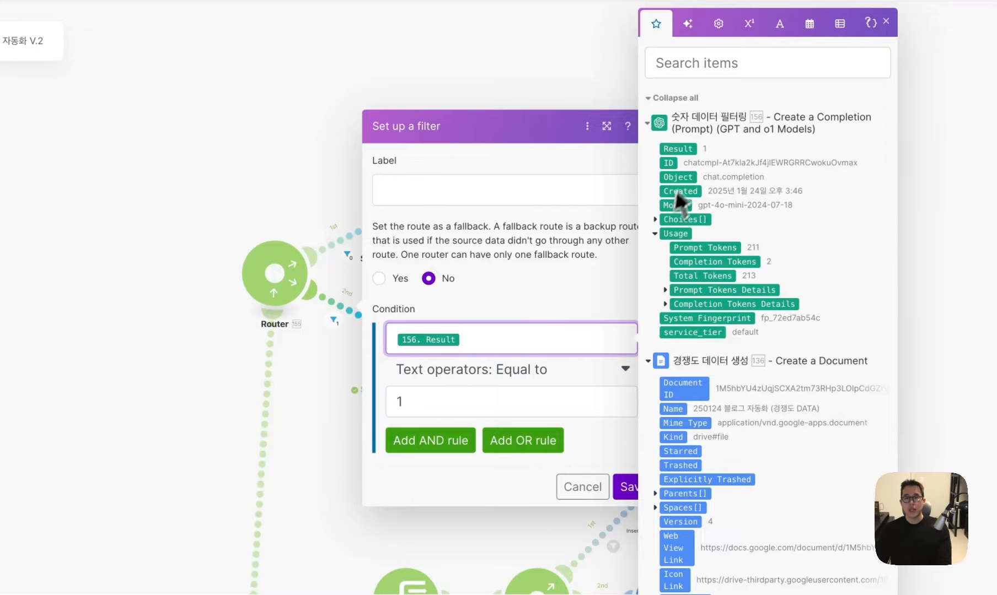
click(478, 408)
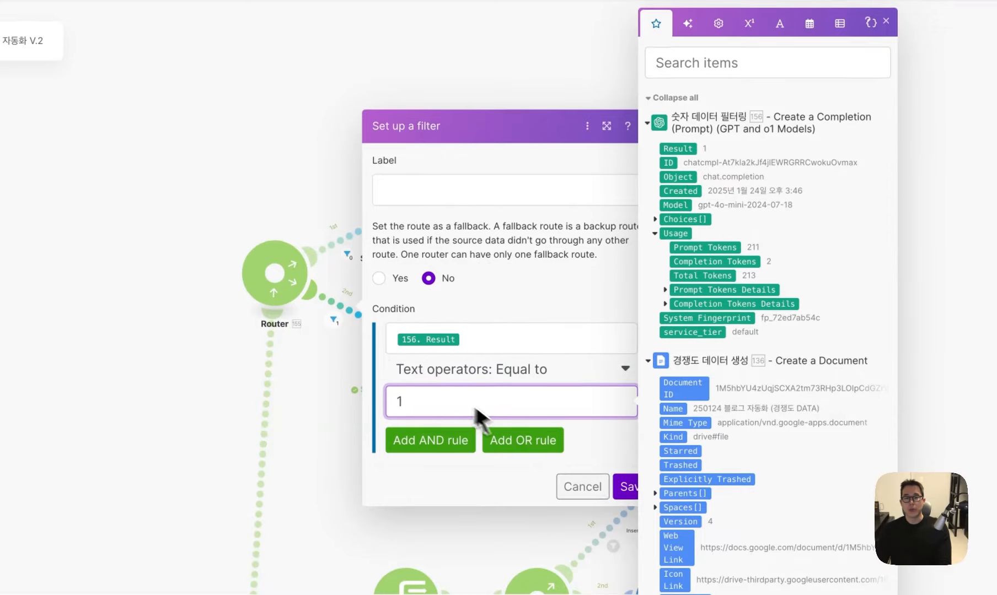
click(624, 486)
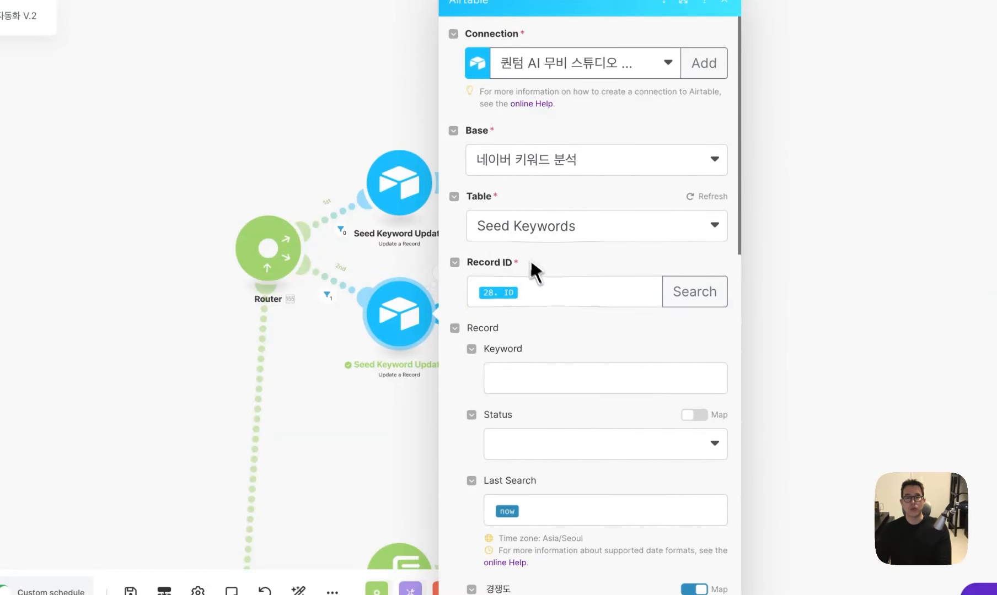
- Review the second route's Seed Keyword Update module from Record ID through Last Search and 경쟁도 to 월간 모바일 검색량(조회수)
click(541, 301)
scroll(540, 331, down, 7)
click(549, 161)
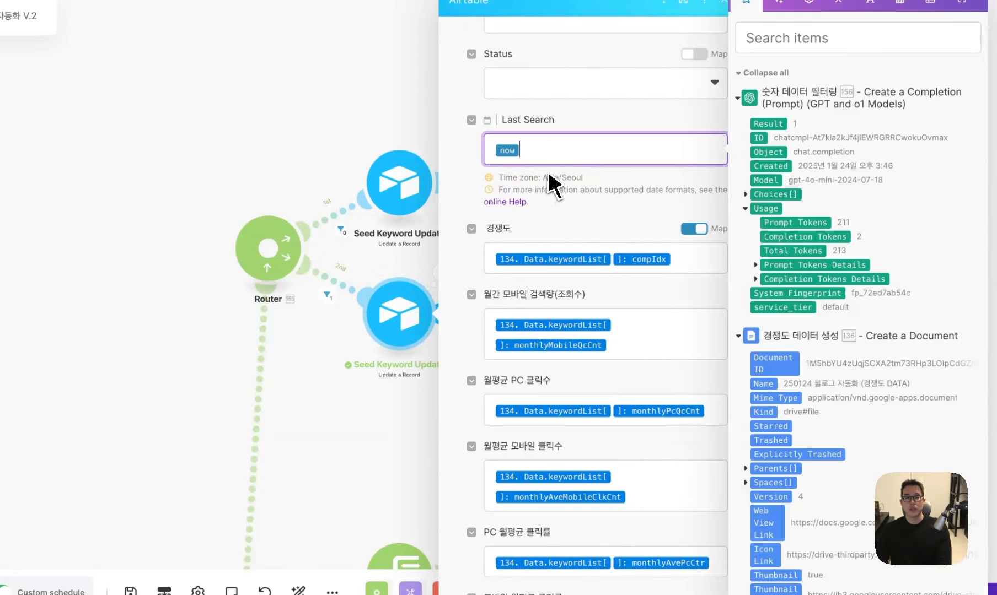
scroll(554, 209, down, 2)
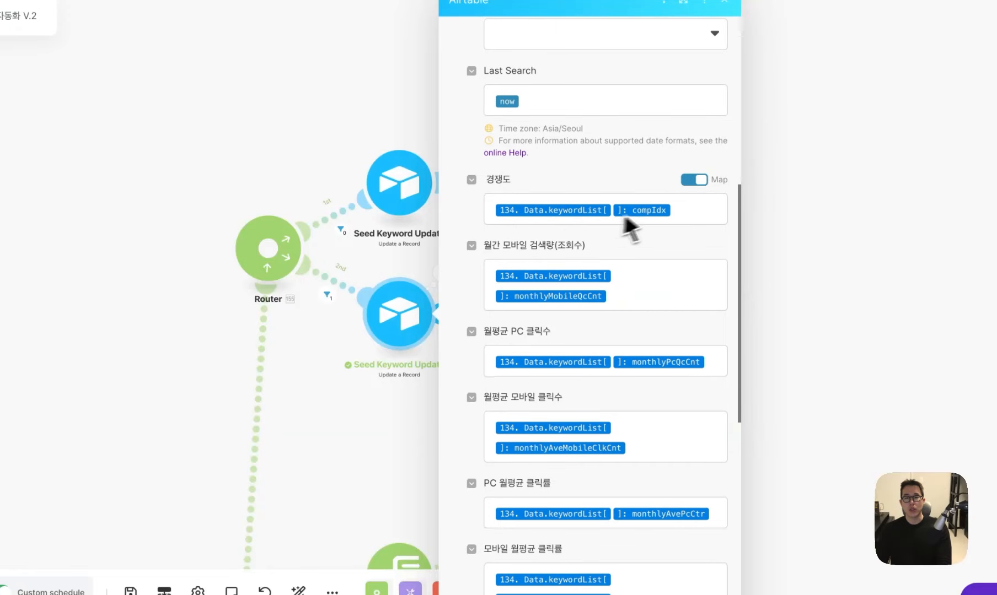
click(645, 273)
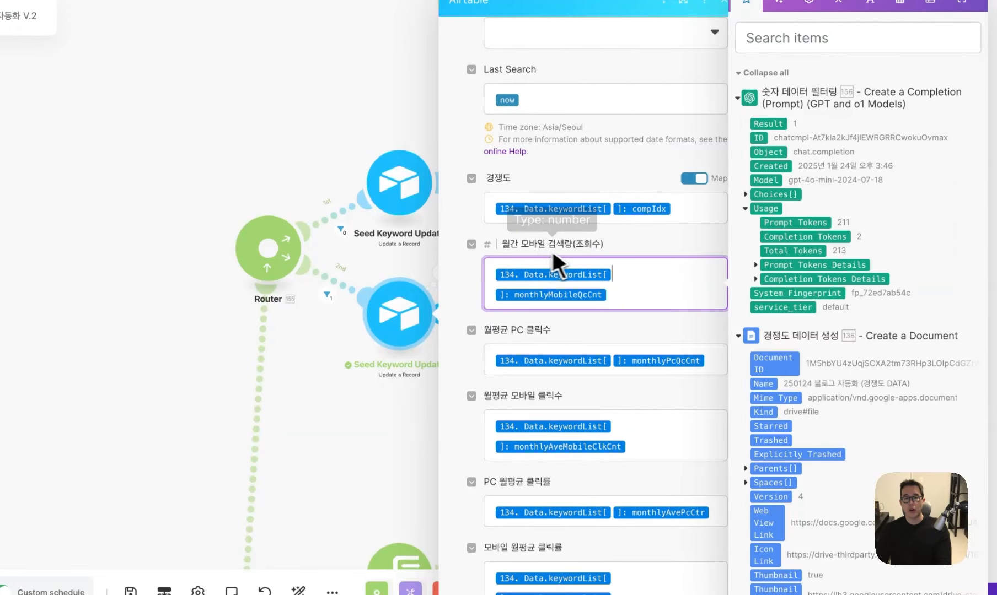
scroll(585, 273, down, 1)
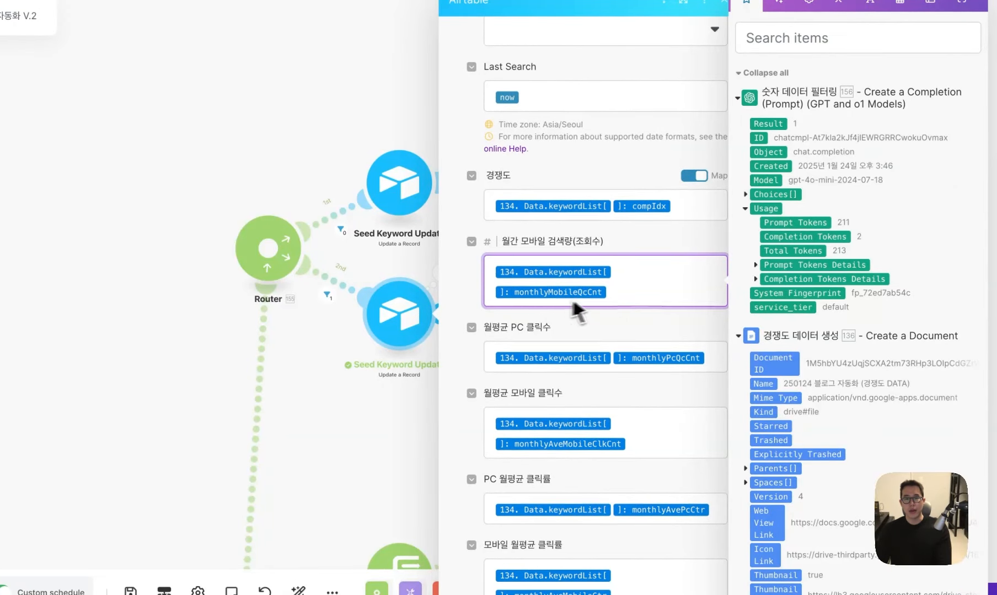
- Check the mappings of the 월평균 PC 클릭수 and 월평균 모바일 클릭수 fields
scroll(630, 251, down, 3)
click(573, 373)
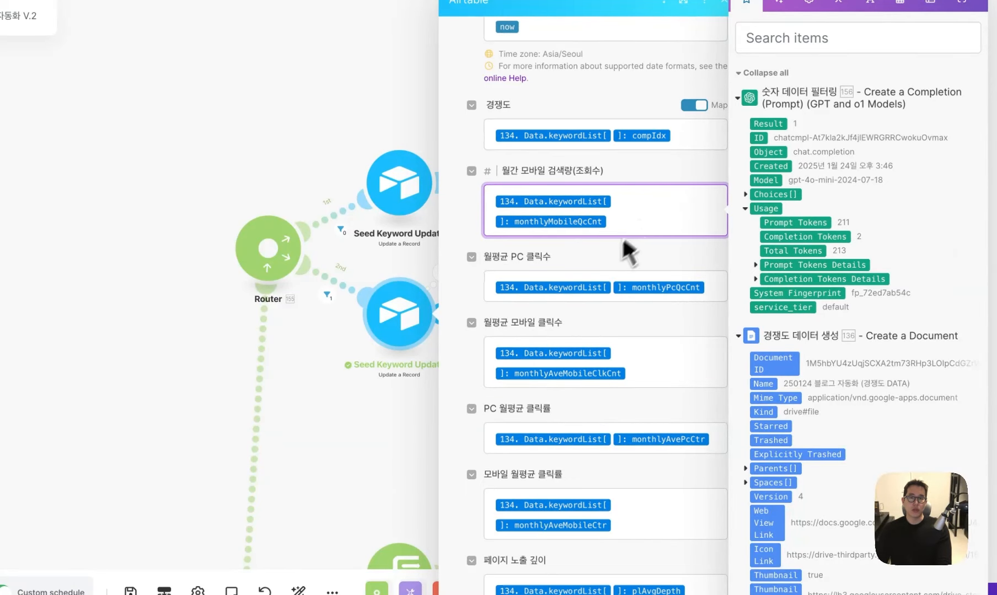
click(708, 295)
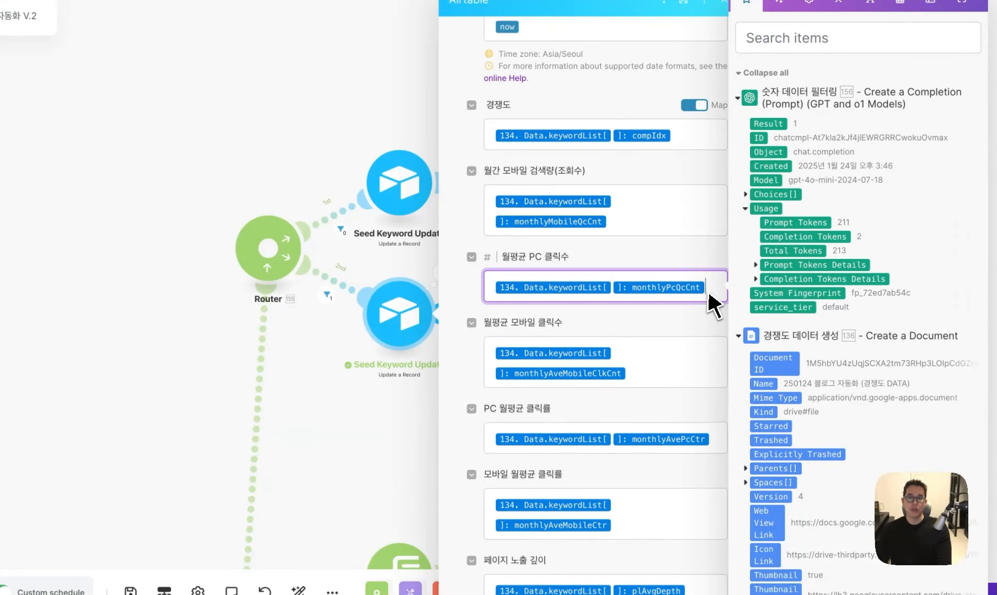
click(683, 344)
scroll(674, 358, down, 3)
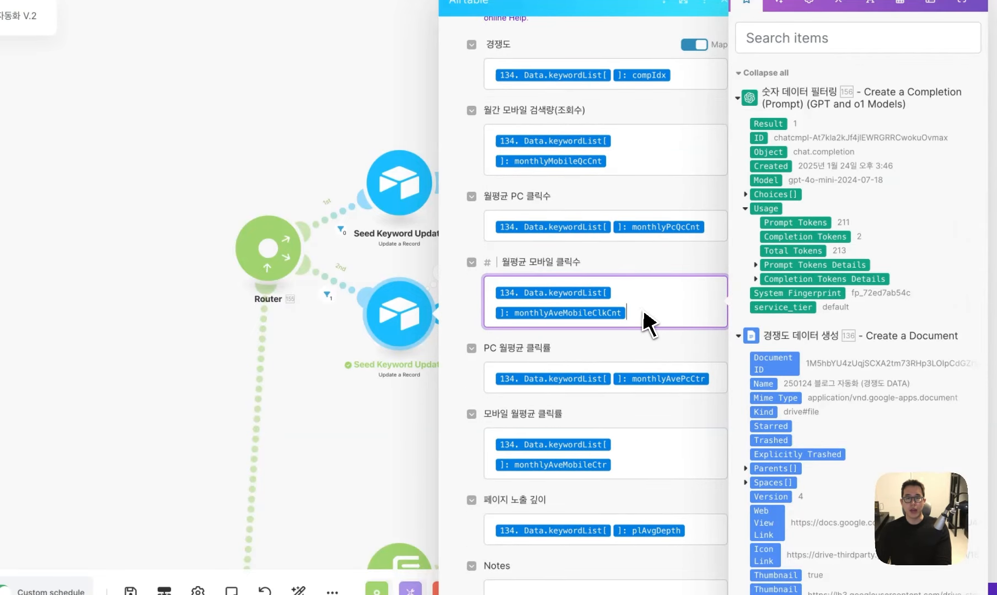
- Expand keywordList[] in the 검색 광고 호출 API output and compare its items with the mapped record fields
scroll(751, 379, down, 10)
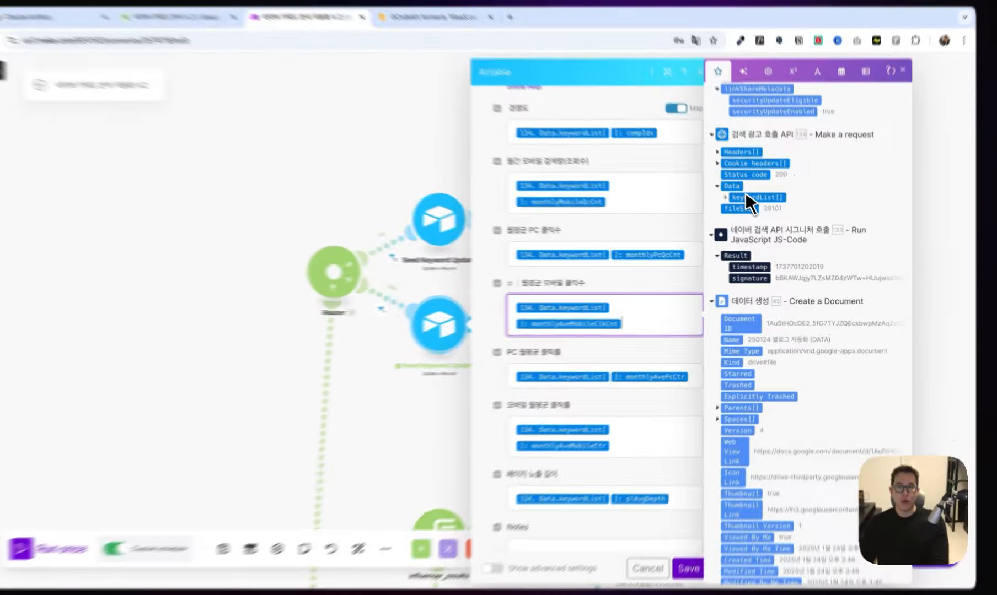
click(762, 209)
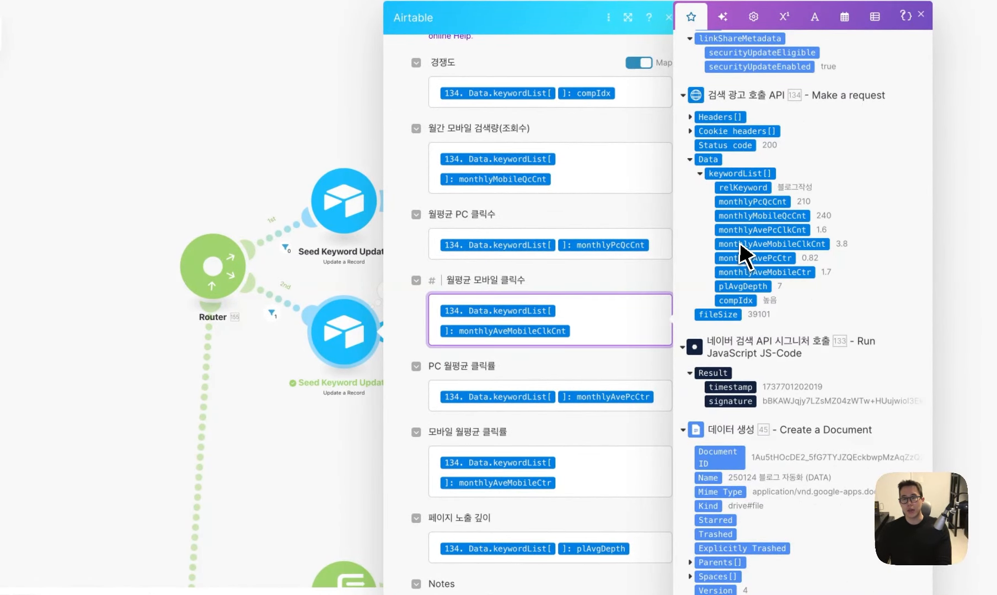
scroll(634, 307, down, 2)
- Review the remaining fields from 모바일 월평균 클릭률 to Smart links and save the second Seed Keyword Update module
click(654, 331)
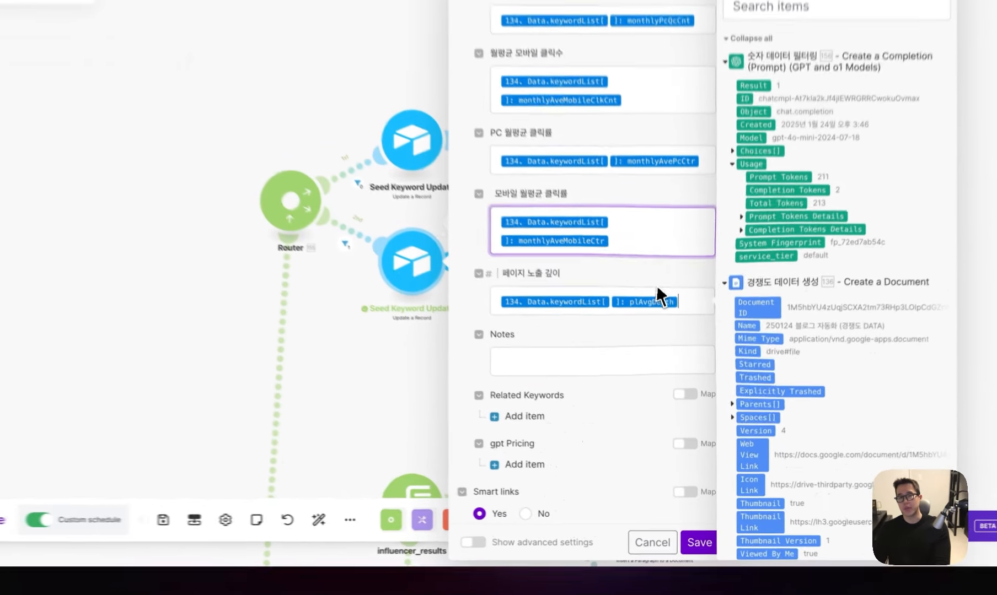
click(676, 351)
scroll(689, 361, down, 2)
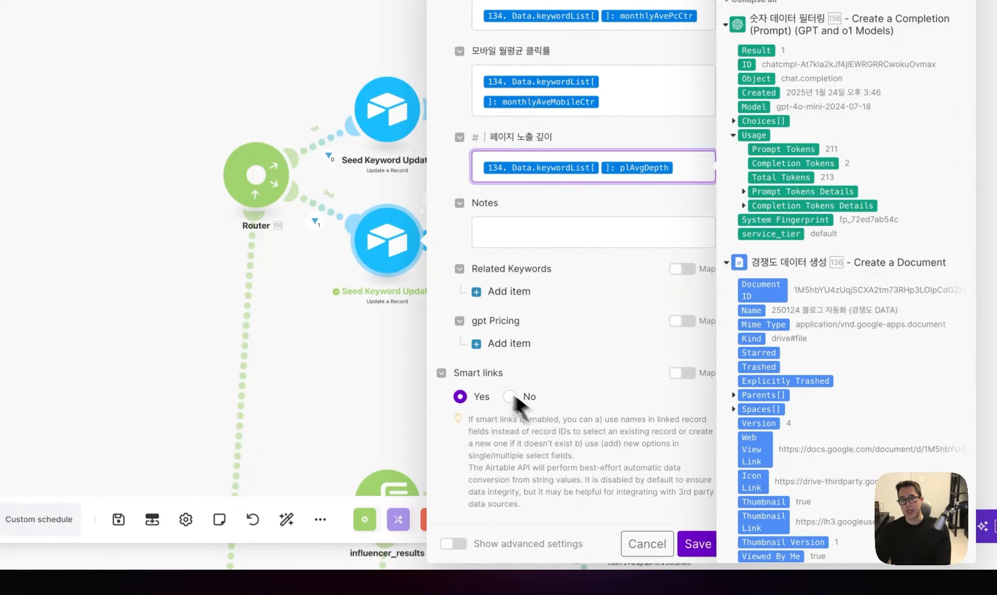
click(694, 541)
- Switch to Airtable to view the Seed Keywords table's records, and return to the Make scenario
scroll(441, 353, down, 3)
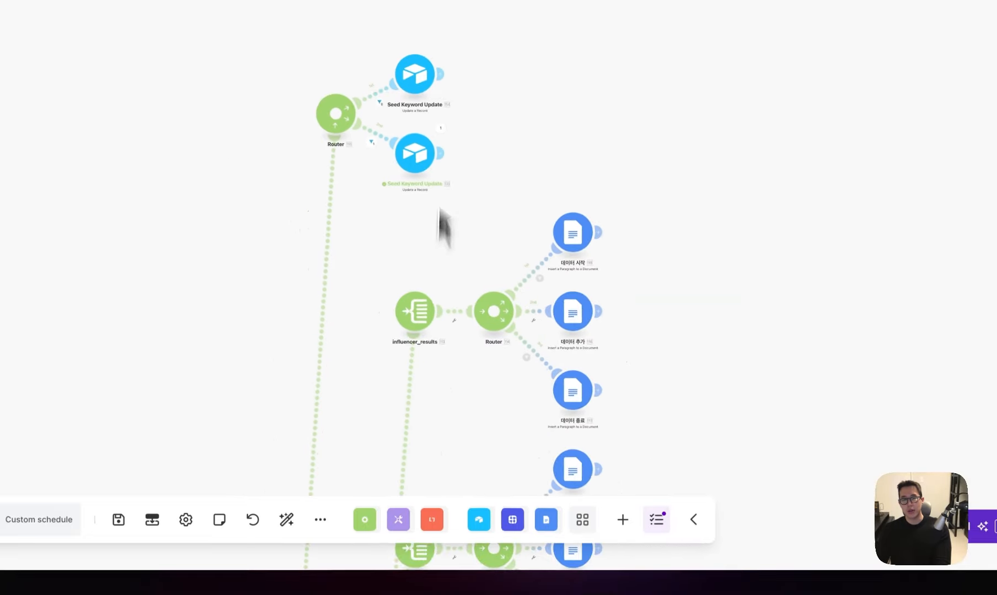
click(263, 38)
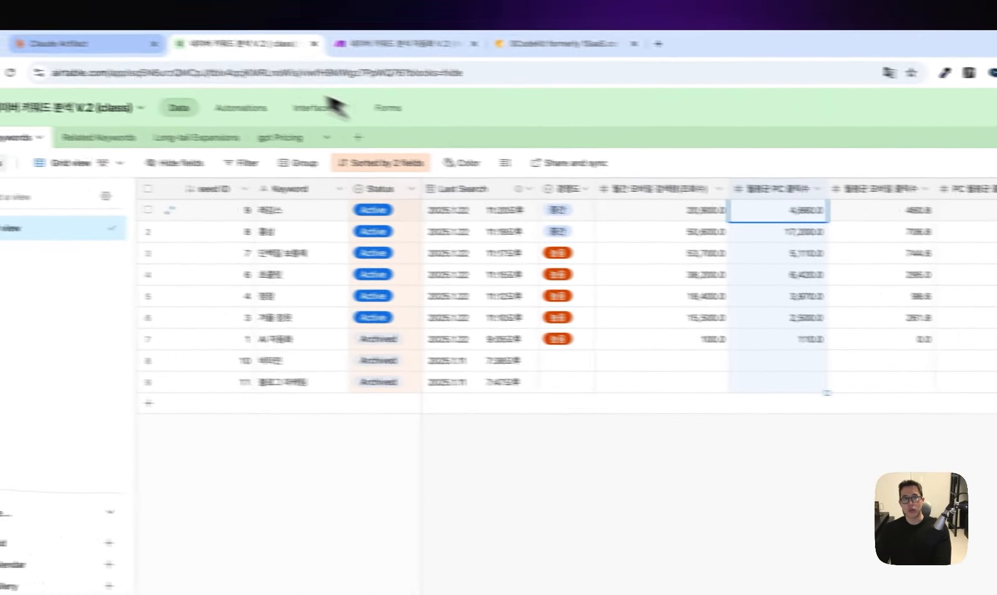
click(321, 3)
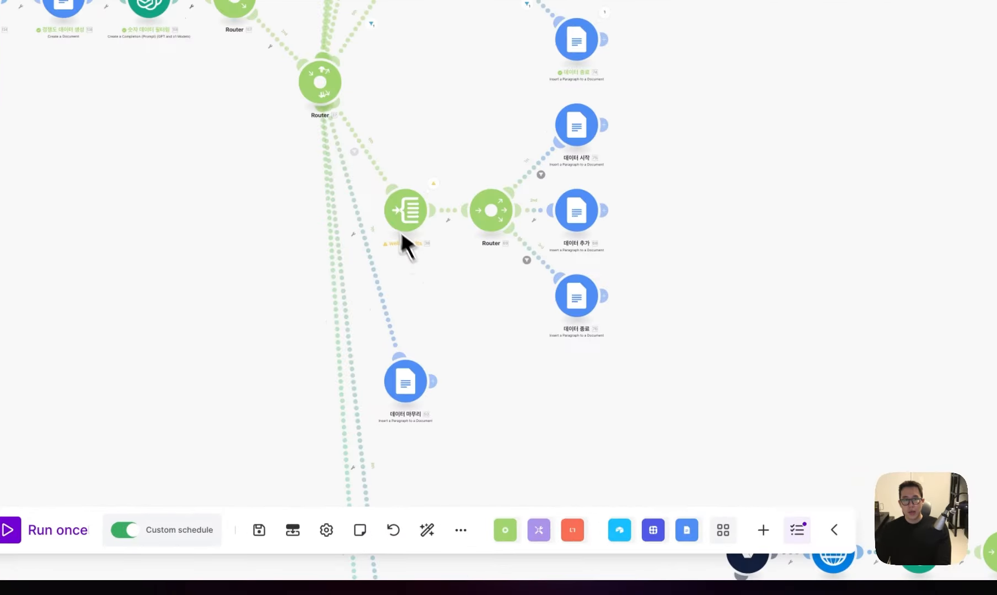
- Duplicate the four modules from 네이버 검색 API 시그니처 호출 to 숫자 데이터 필터링 and place the copies above the related-keyword branch
drag(472, 380, 471, 174)
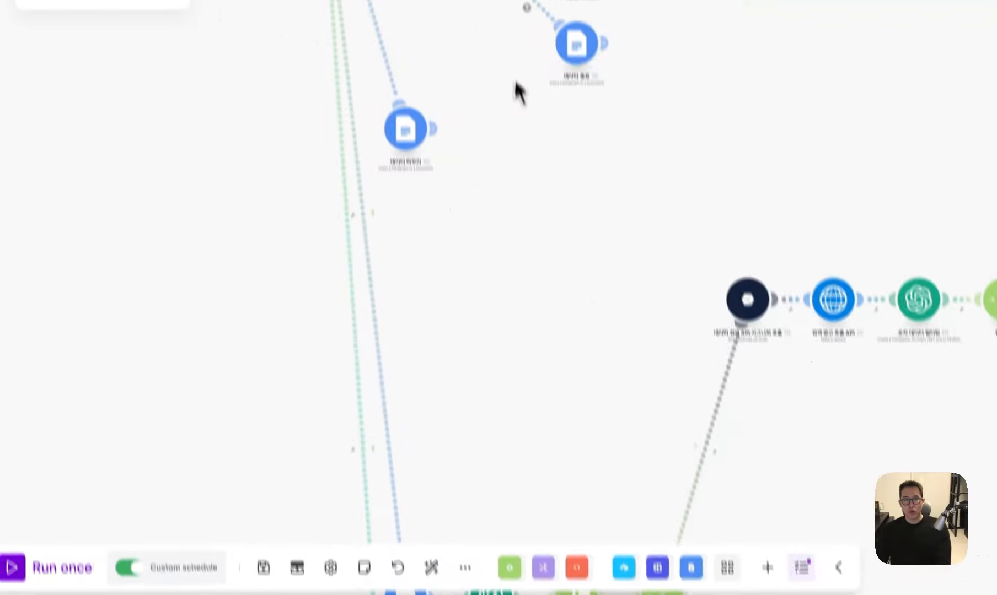
drag(592, 301, 365, 265)
drag(525, 428, 533, 248)
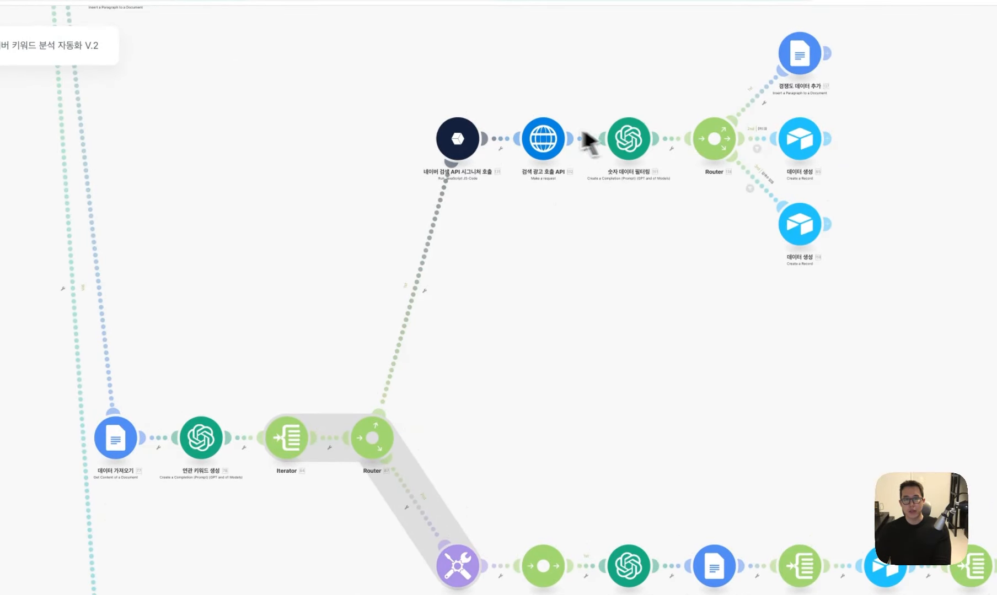
drag(405, 135, 673, 241)
drag(601, 354, 642, 496)
drag(211, 156, 701, 538)
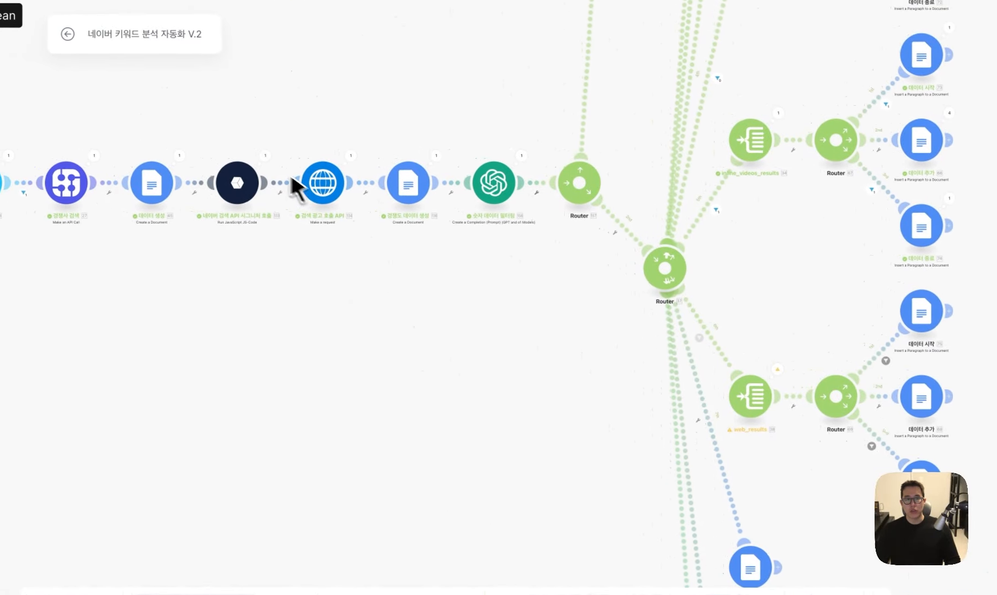
drag(202, 125, 539, 248)
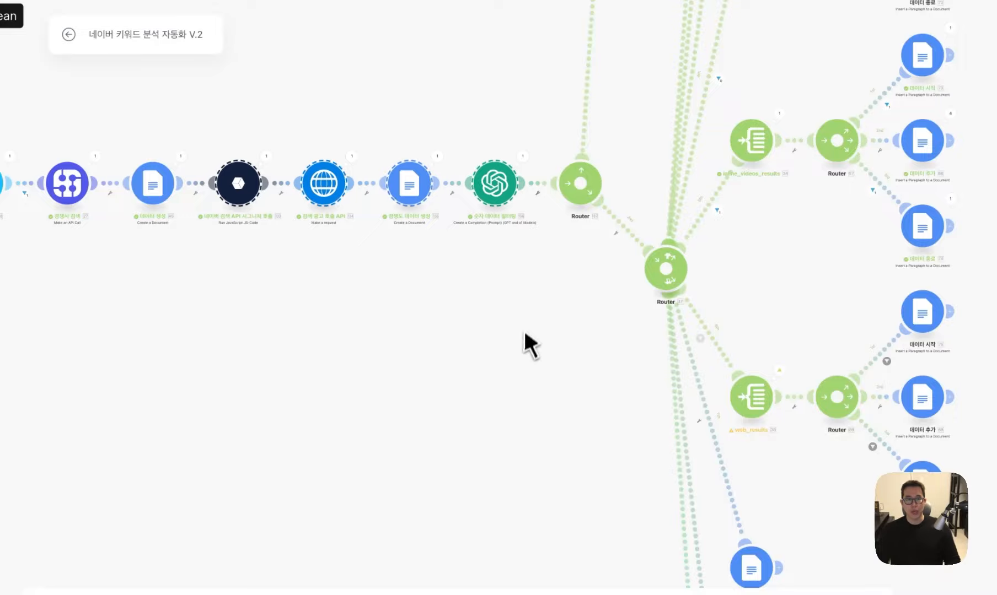
scroll(510, 400, down, 10)
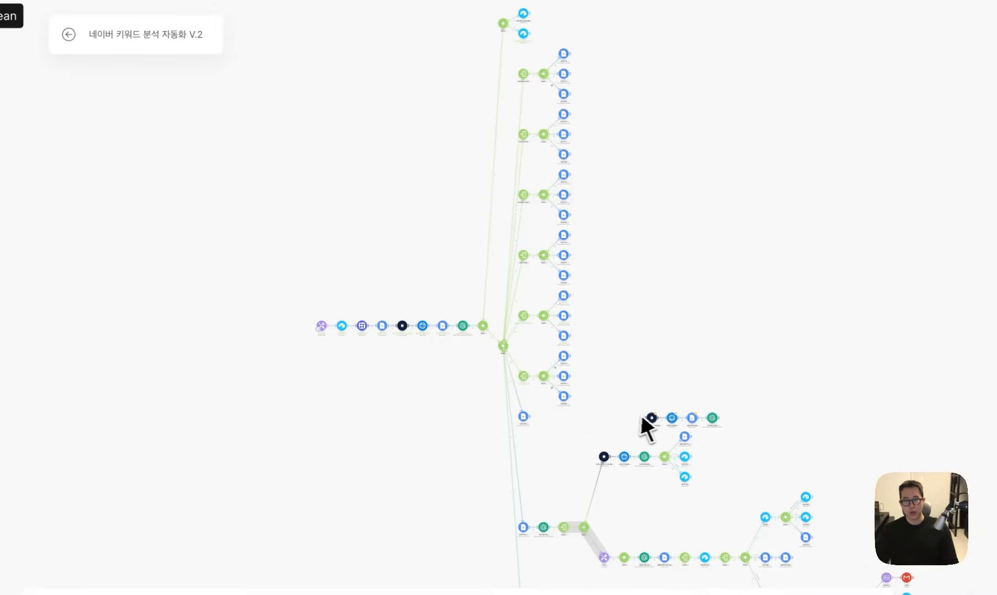
scroll(640, 414, up, 8)
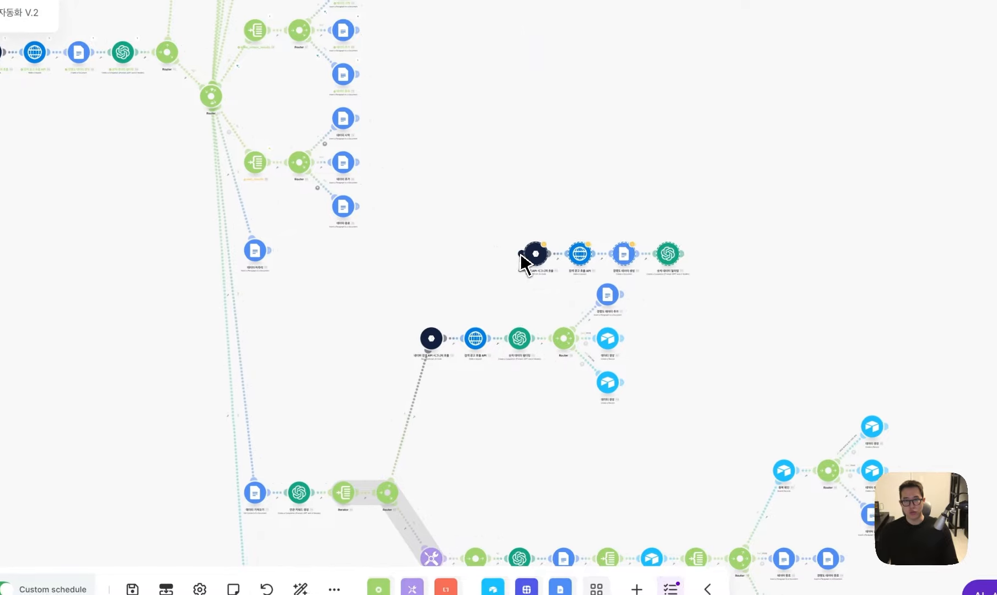
- Delete the 경쟁도 데이터 생성 module from the duplicated chain to match the structure of the related-keyword branch
drag(523, 262, 403, 300)
drag(427, 256, 431, 256)
scroll(554, 238, up, 5)
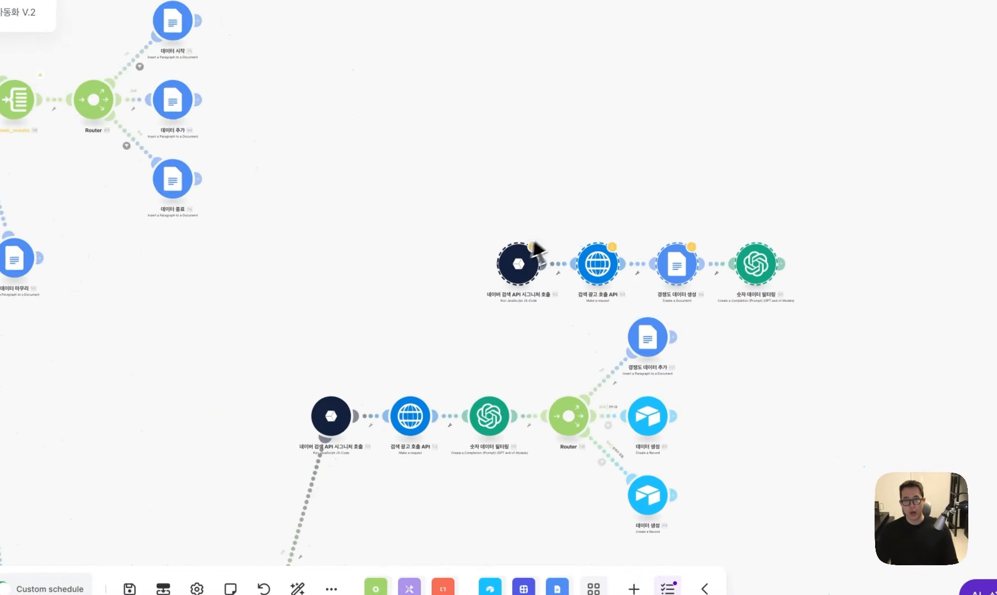
right_click(695, 283)
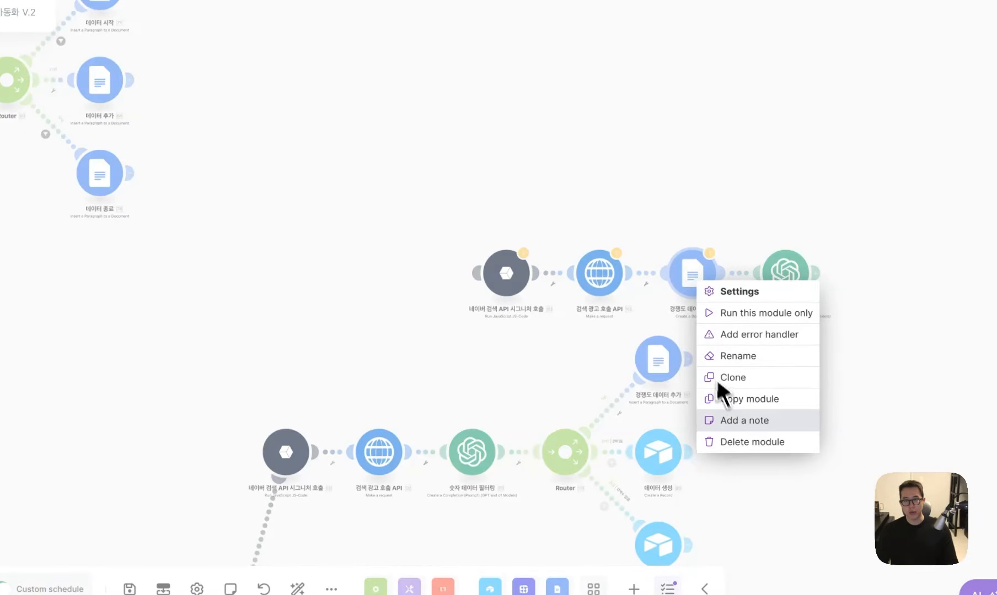
click(747, 441)
drag(625, 319, 611, 164)
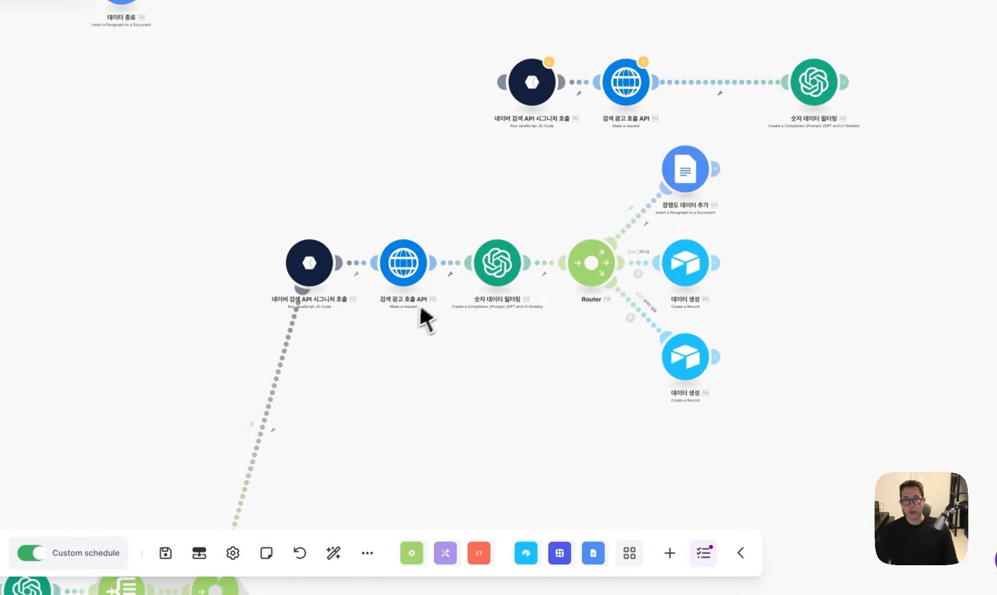
- Open the related-keyword branch's 네이버 검색 API 시그니처 호출 module, examine its JavaScript code, and close it
click(262, 382)
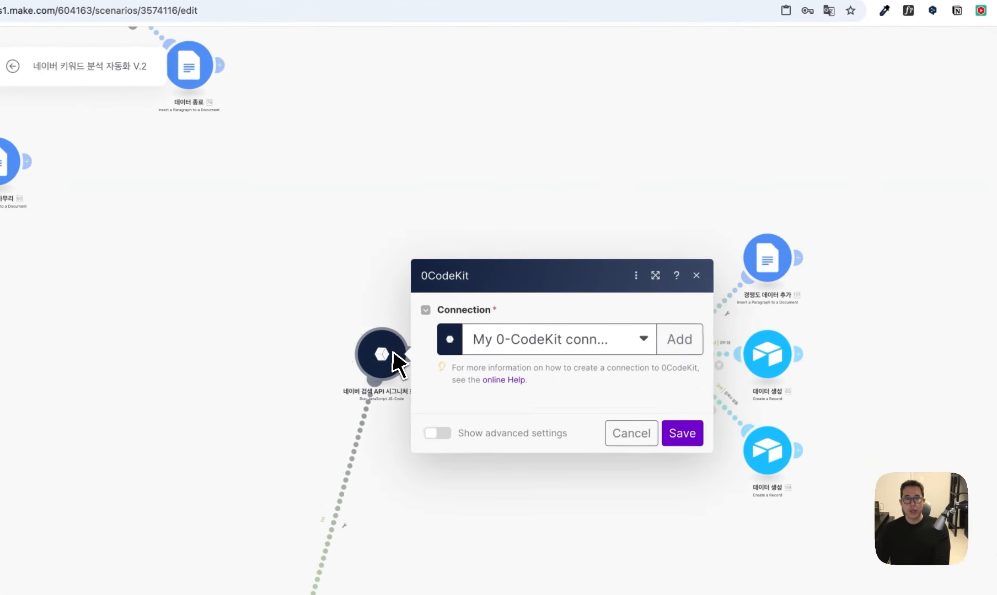
scroll(436, 419, down, 10)
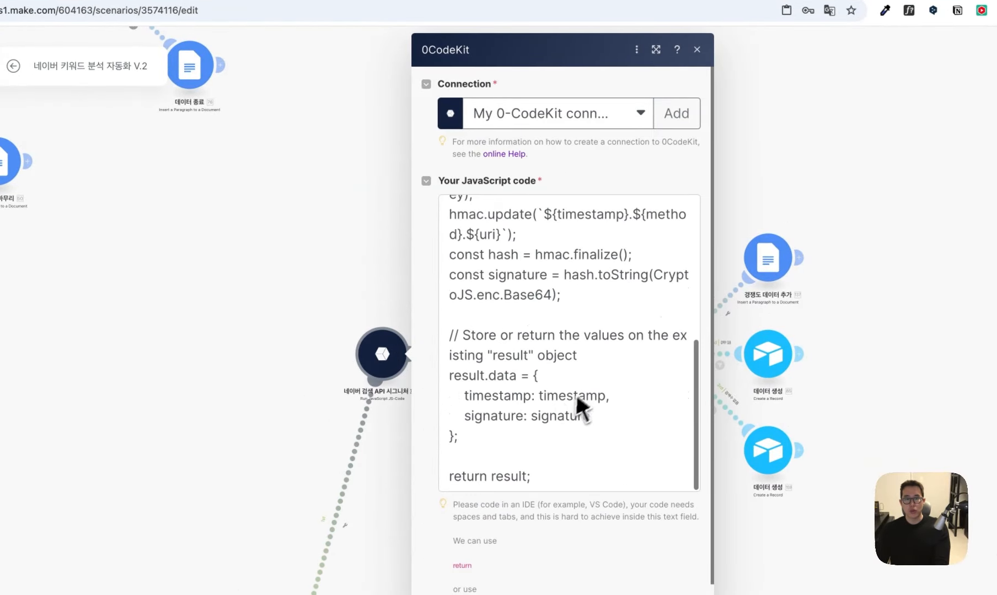
click(211, 382)
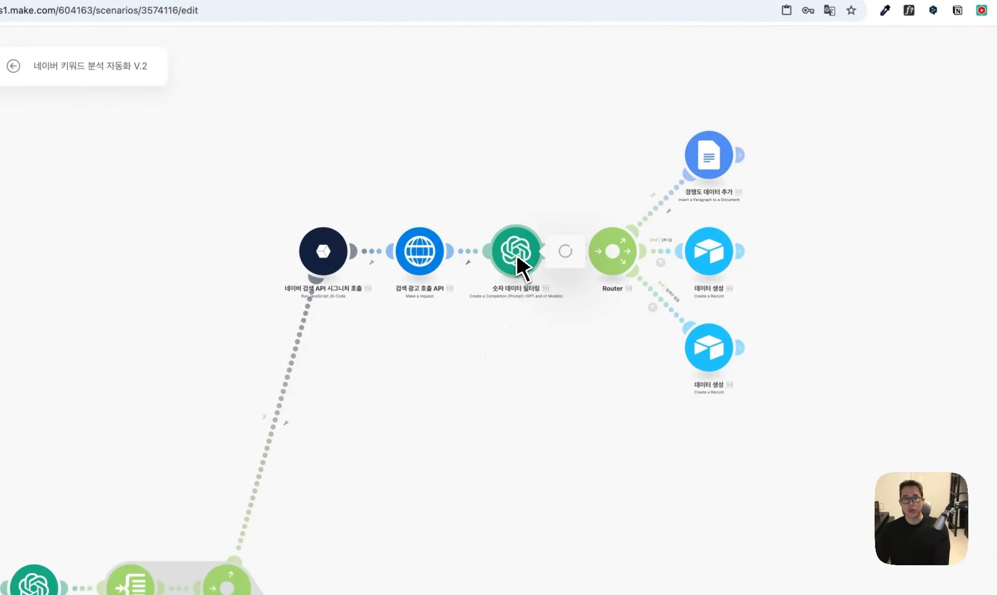
- Check the related-keyword branch's 숫자 데이터 필터링 module and the router that follows it
click(519, 261)
click(497, 172)
drag(812, 199, 746, 242)
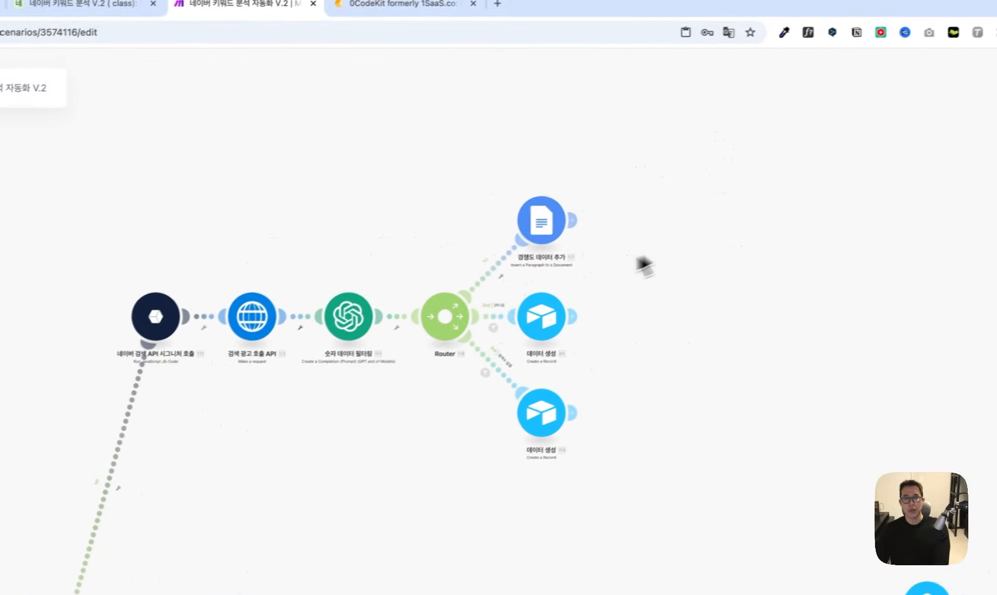
scroll(565, 274, up, 2)
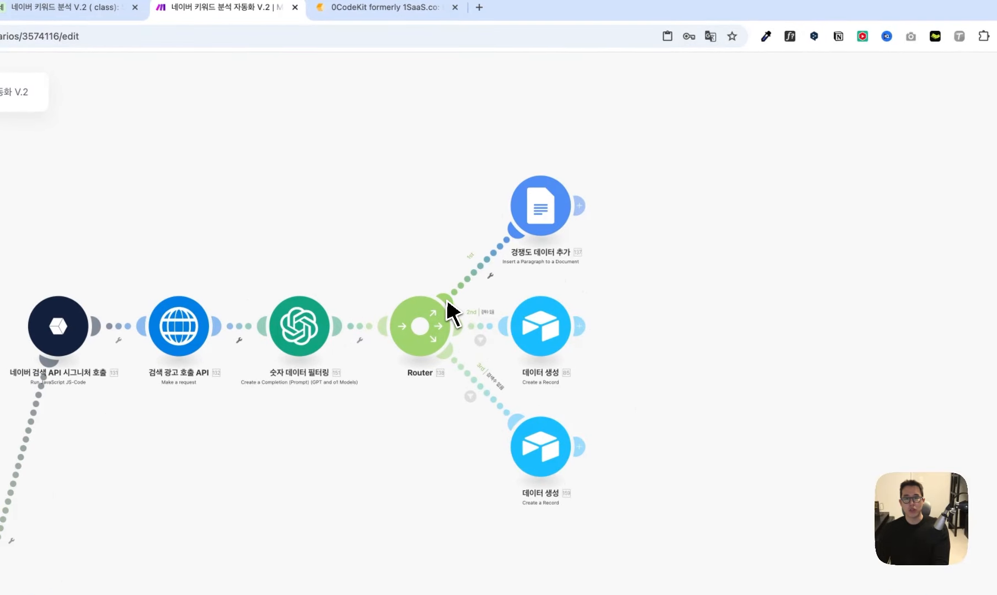
scroll(446, 298, up, 1)
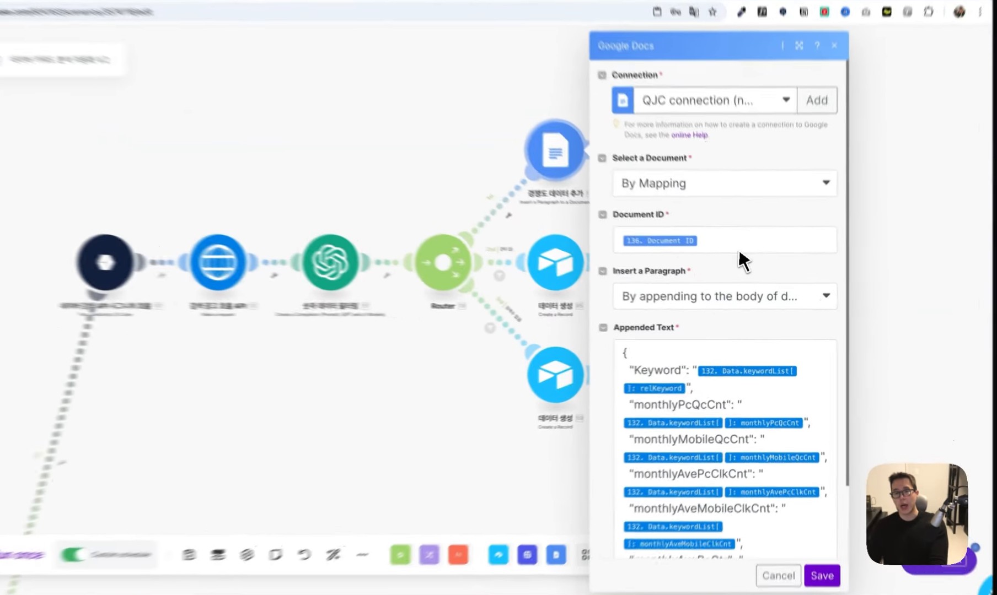
- Examine the Document ID mapping and the full Appended Text JSON in the router's 경쟁도 데이터 추가 module
click(744, 266)
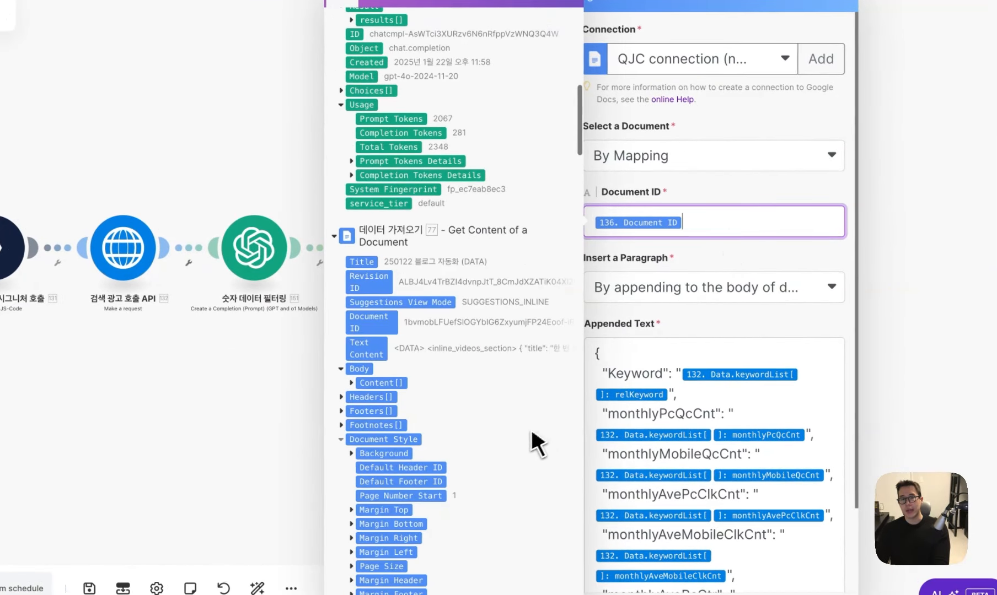
scroll(534, 444, down, 5)
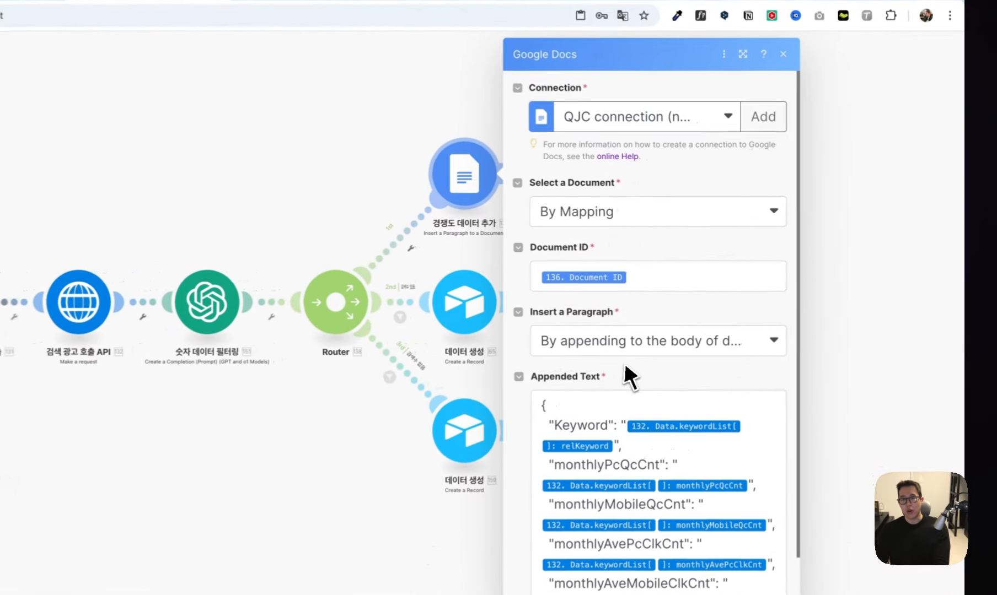
click(578, 412)
click(754, 90)
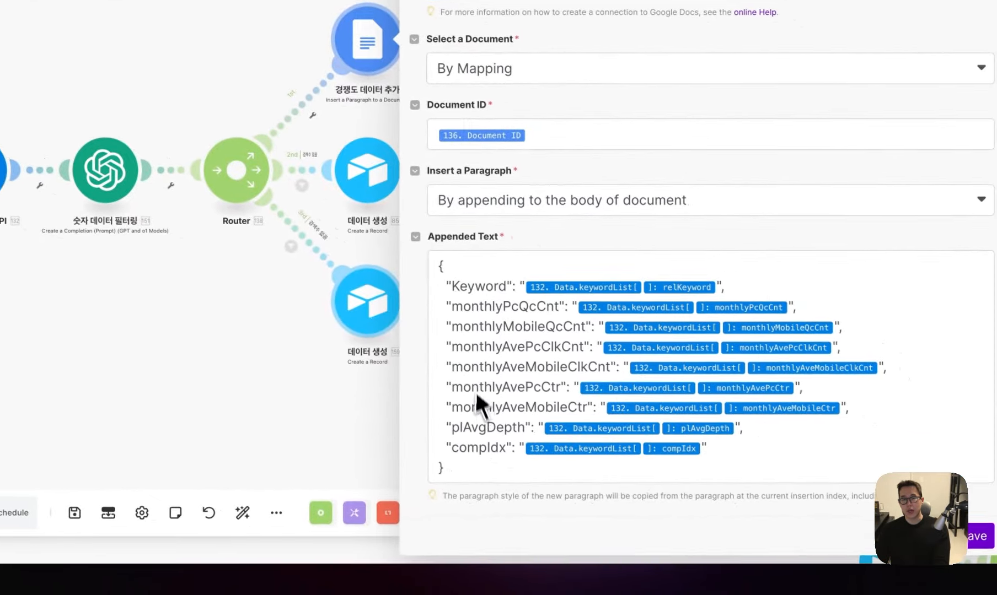
drag(731, 553, 720, 491)
drag(462, 405, 415, 254)
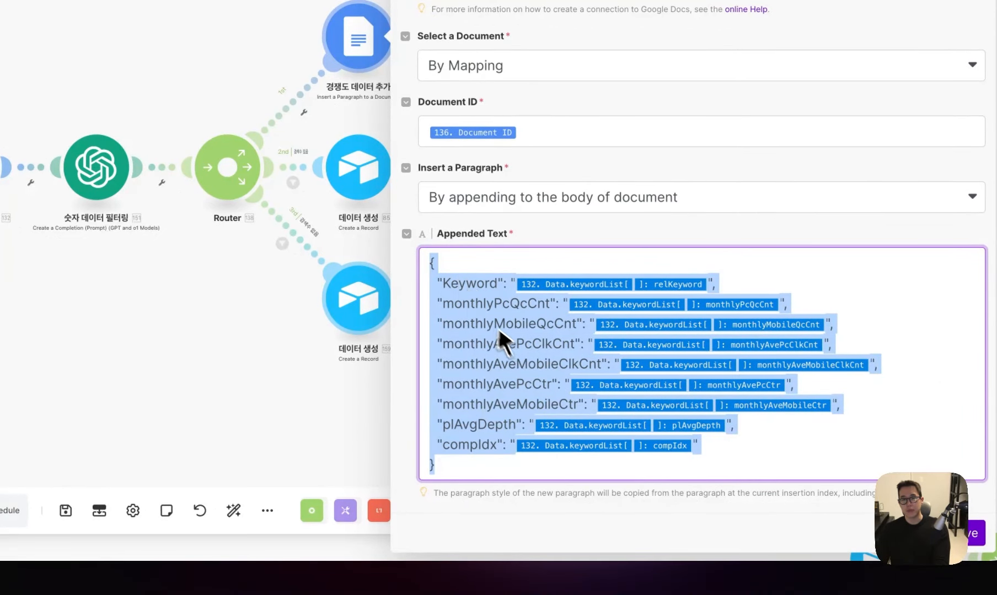
- Open the second route's 데이터 생성 module in expanded view and examine its field mappings for the Related Keywords table
click(358, 167)
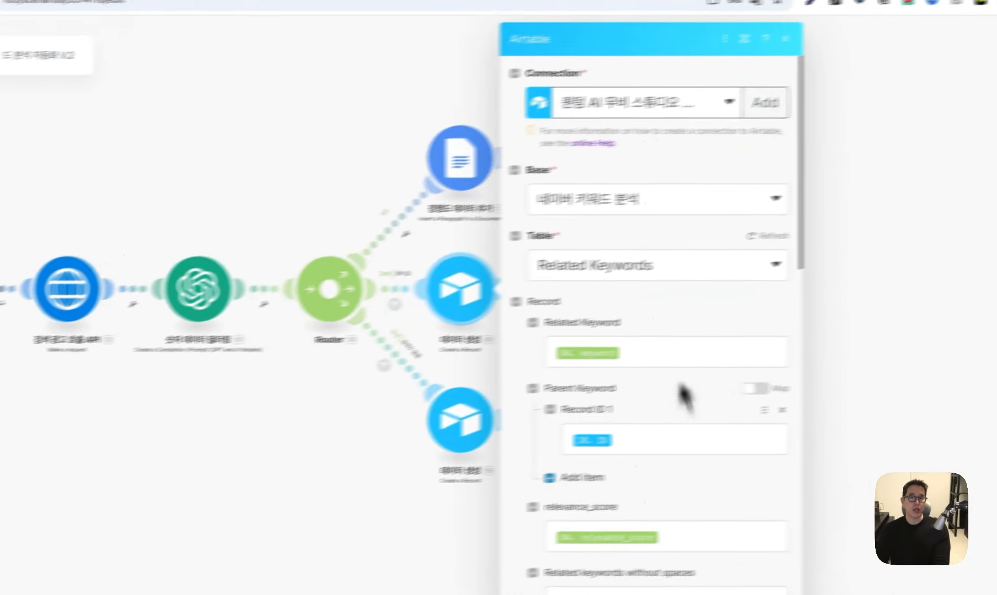
click(792, 31)
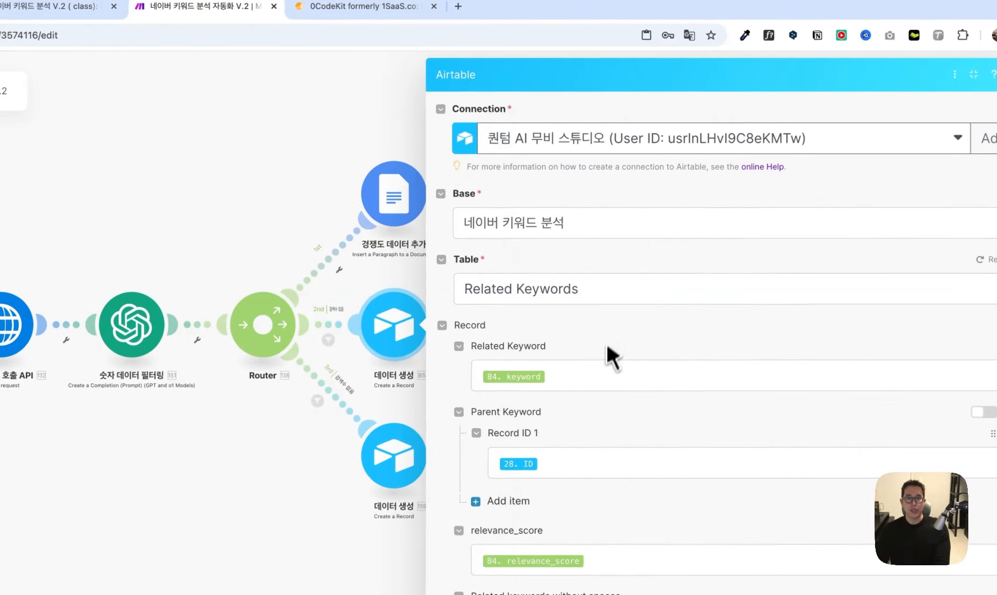
click(607, 374)
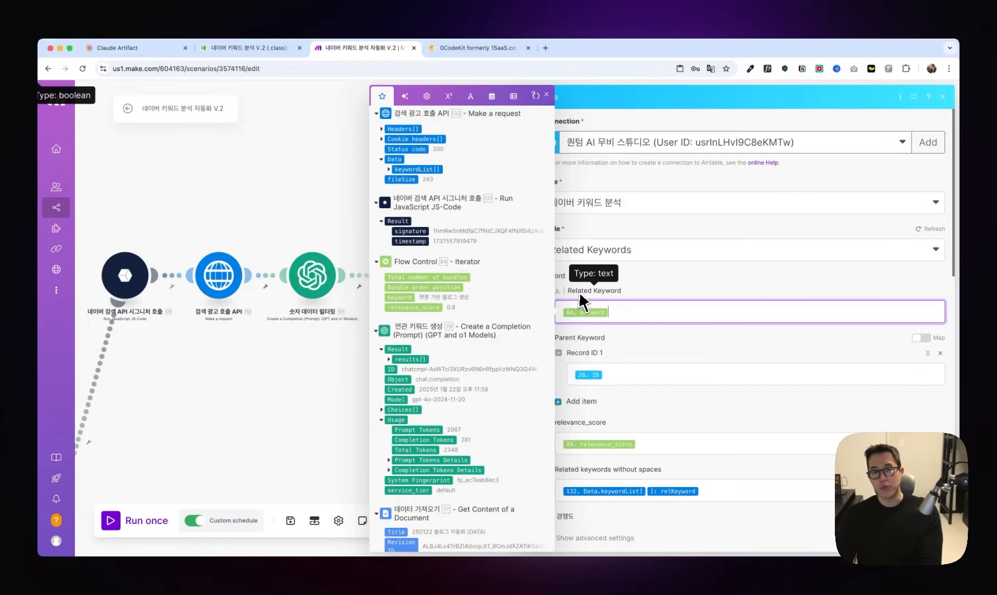
scroll(612, 364, down, 5)
scroll(617, 373, up, 5)
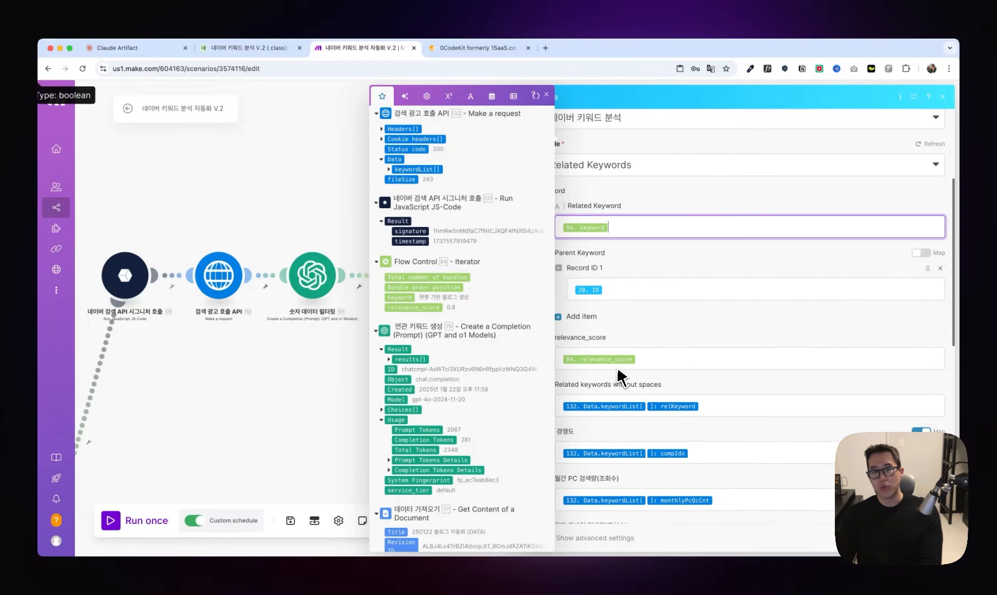
scroll(621, 378, down, 3)
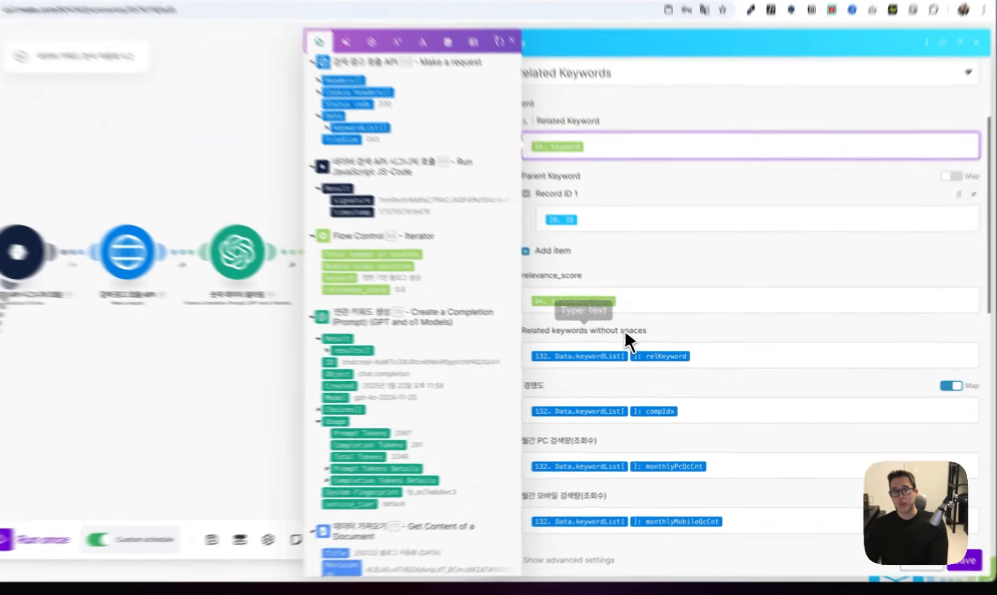
drag(660, 343, 557, 347)
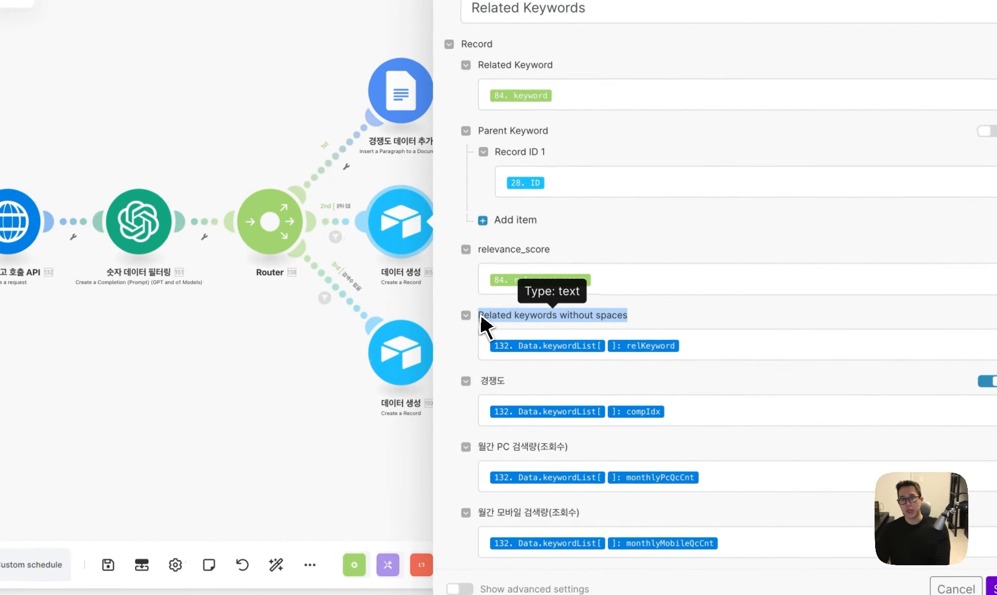
scroll(607, 347, down, 2)
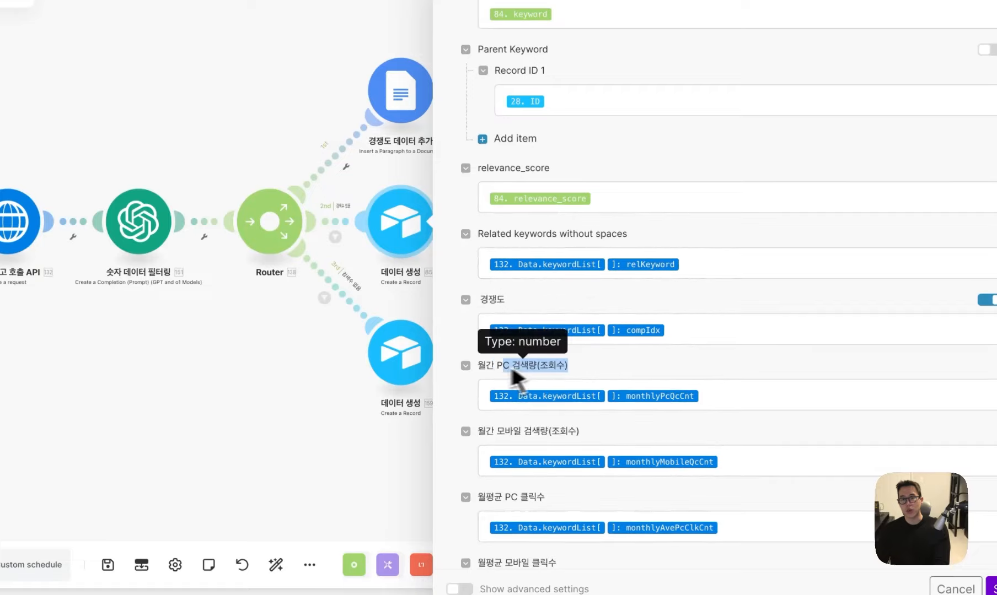
scroll(513, 370, down, 8)
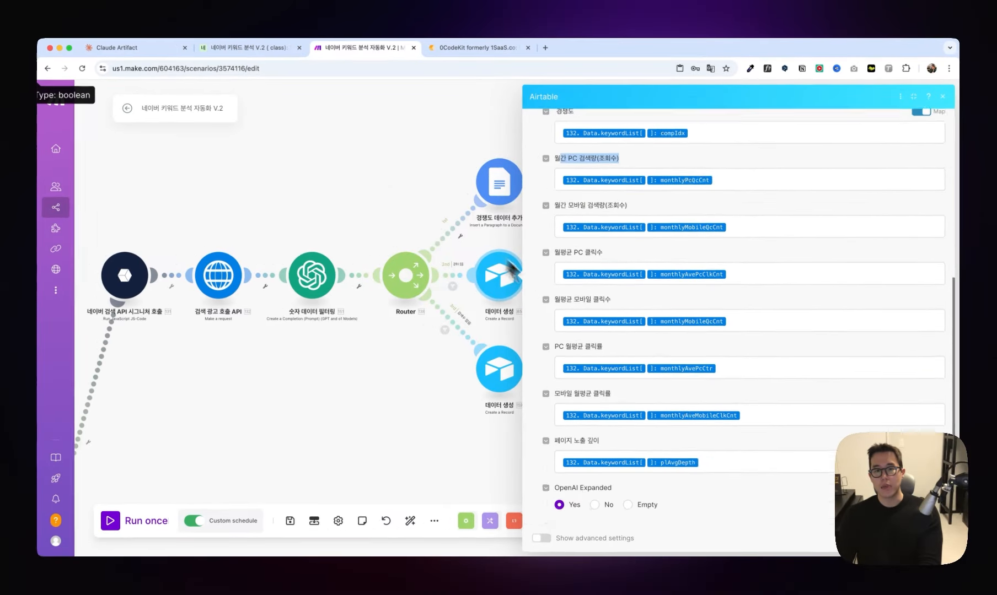
scroll(607, 335, up, 8)
- Switch to Airtable and review the Related Keywords table from 경쟁도 through the remaining metric columns
key(ctrl+shift+Tab)
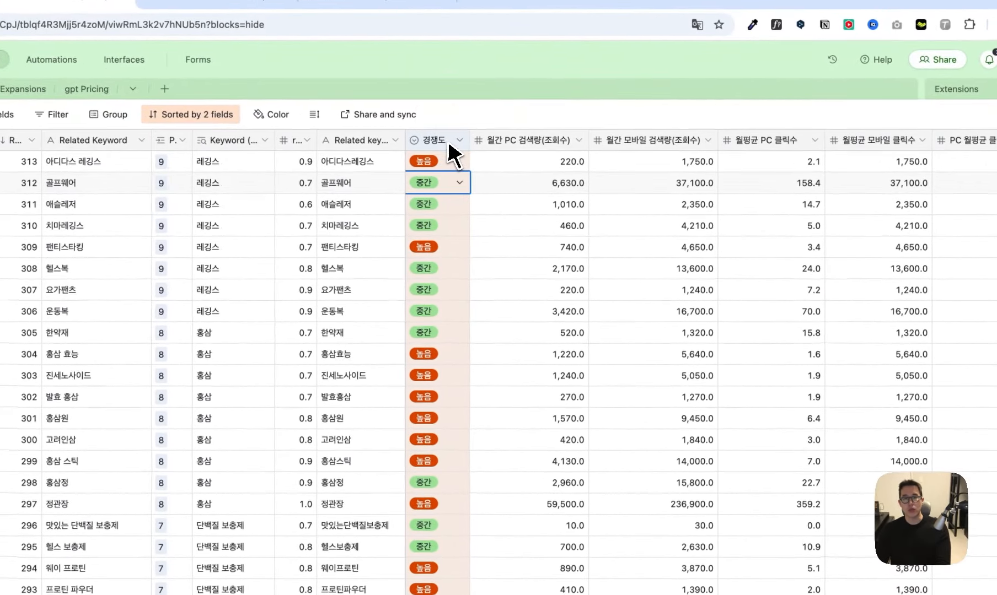
click(576, 151)
scroll(515, 149, right, 12)
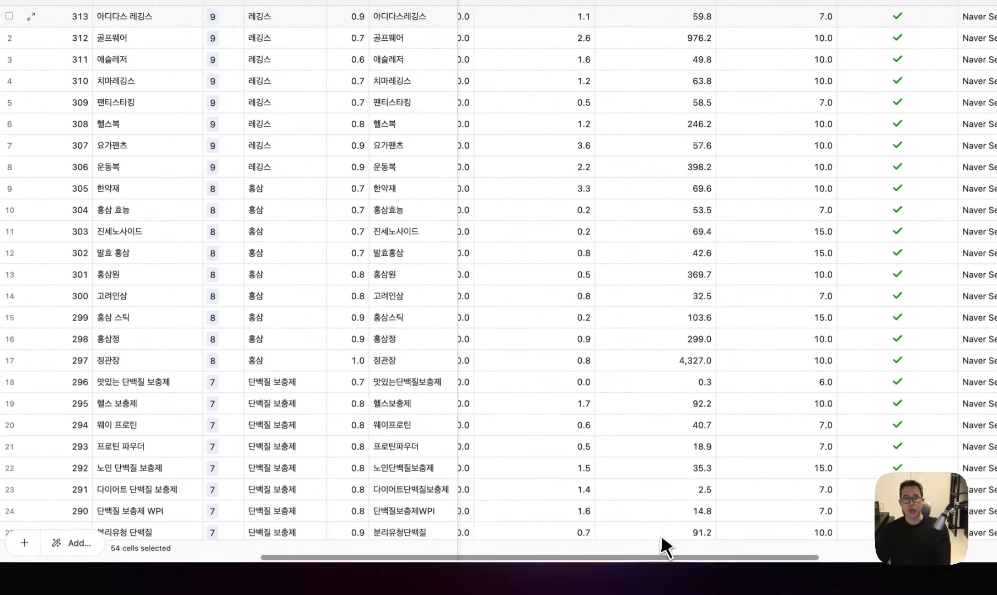
drag(661, 552, 443, 548)
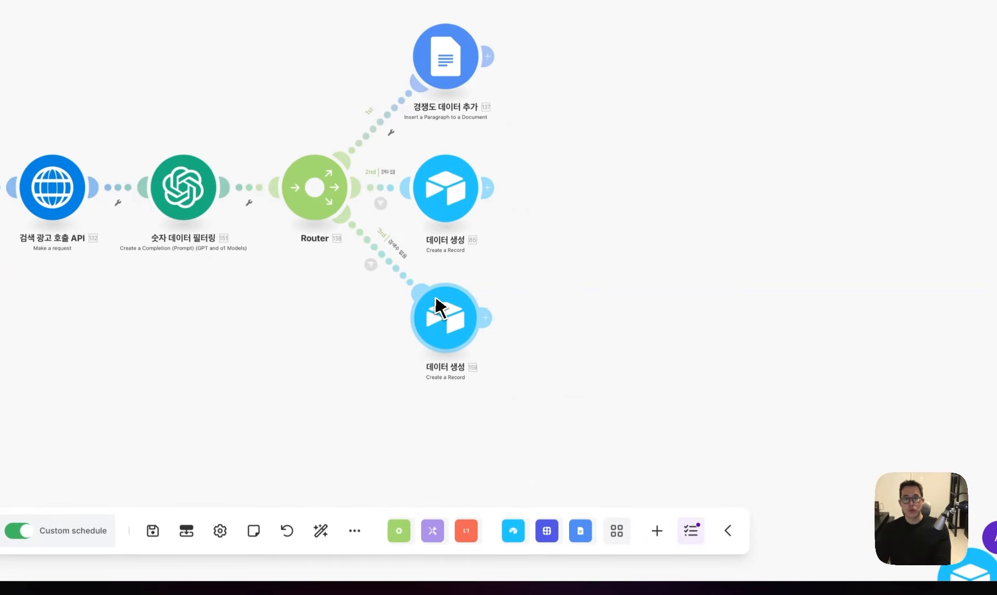
- Return to the Make scenario and examine the conditions of the router's 검색수 있음 and 검색수 없음 filters
click(389, 183)
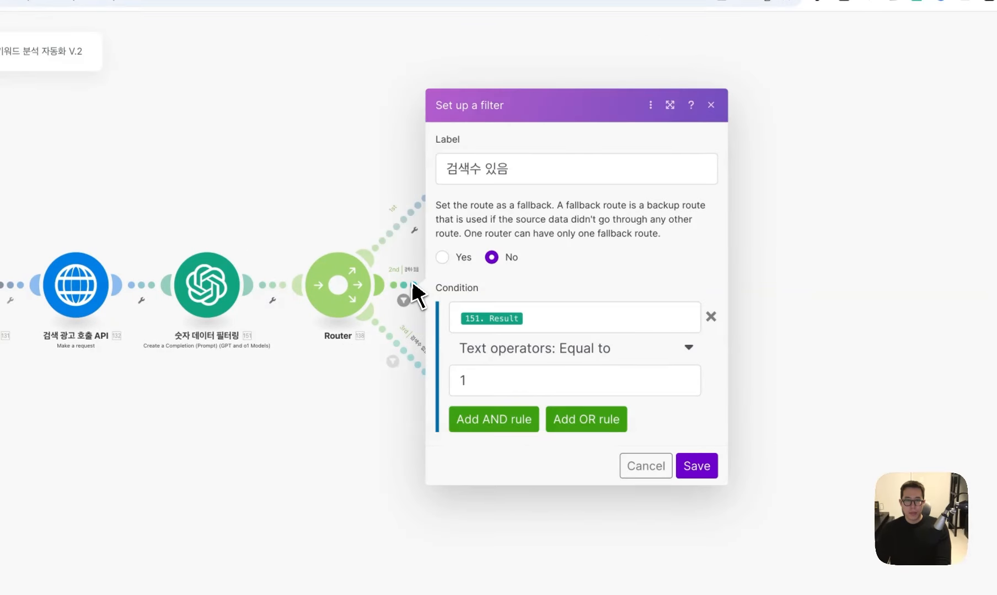
click(549, 317)
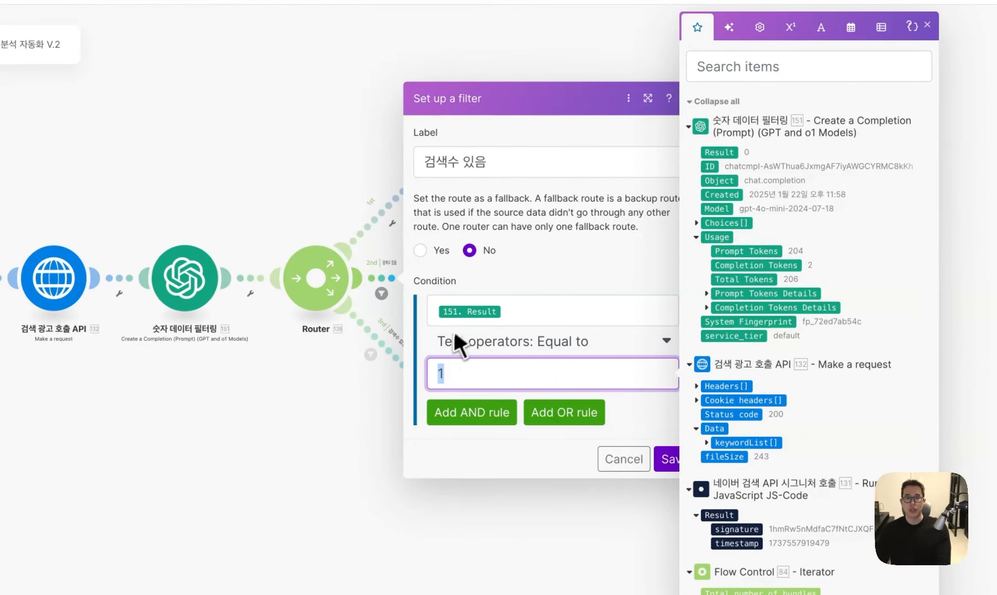
click(381, 396)
click(398, 364)
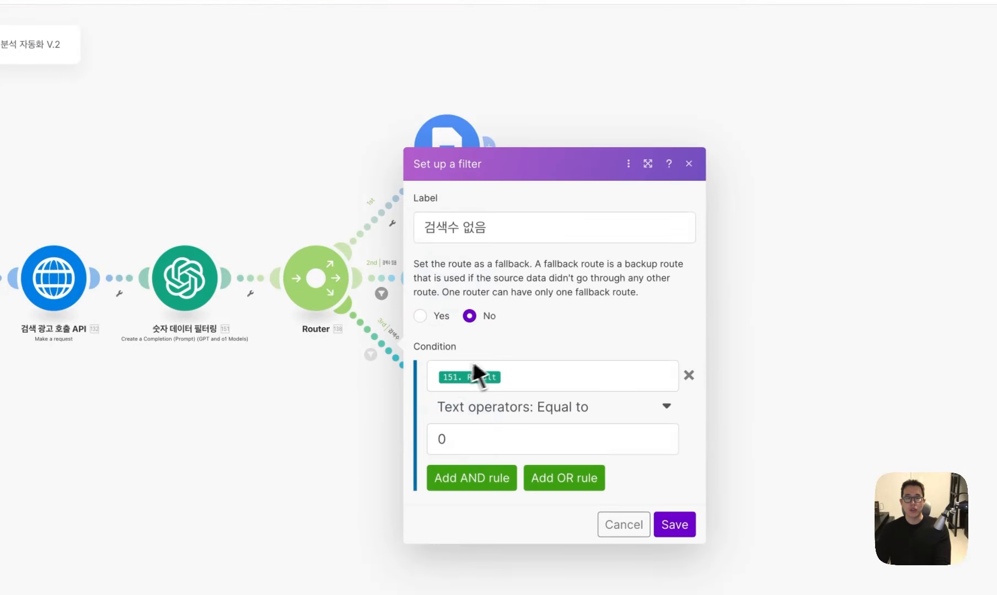
click(510, 376)
- Examine the 검색수 없음 route's 데이터 생성 module, covering its 경쟁도 mapping and the search-volume and click fields, and close it
click(387, 434)
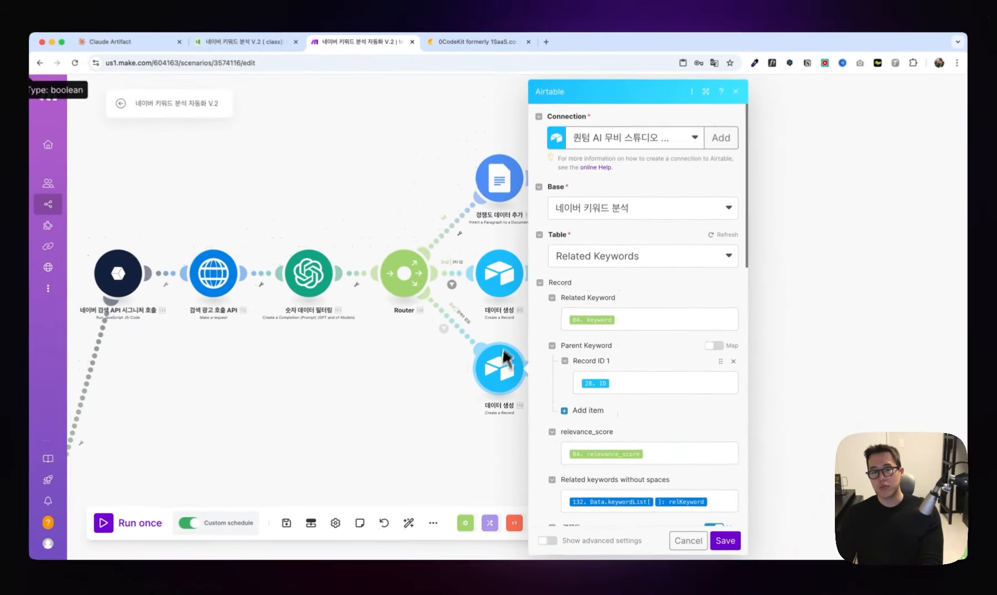
scroll(651, 418, down, 1)
scroll(612, 416, down, 4)
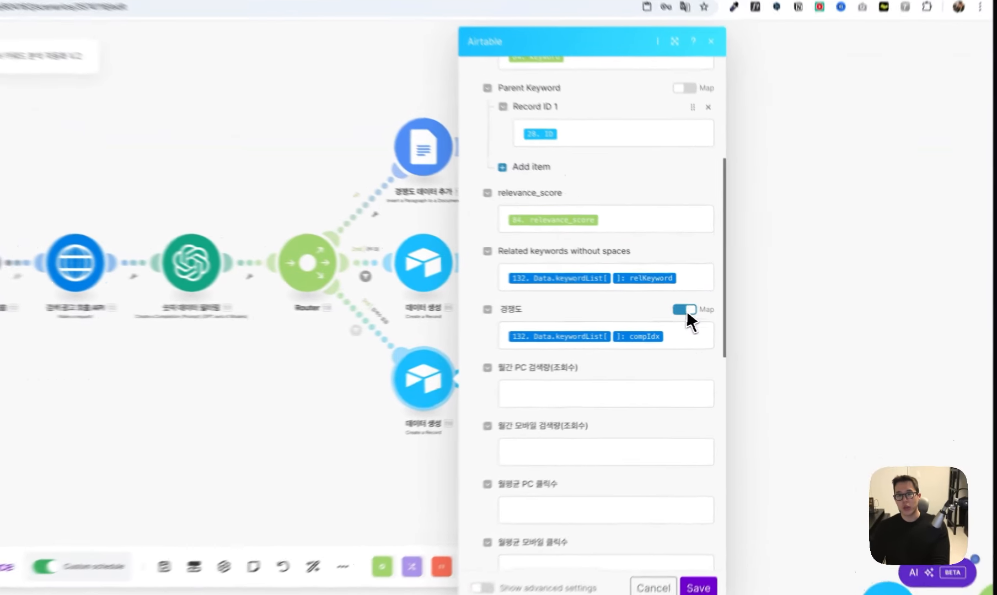
double_click(711, 314)
scroll(705, 347, down, 7)
scroll(661, 374, up, 5)
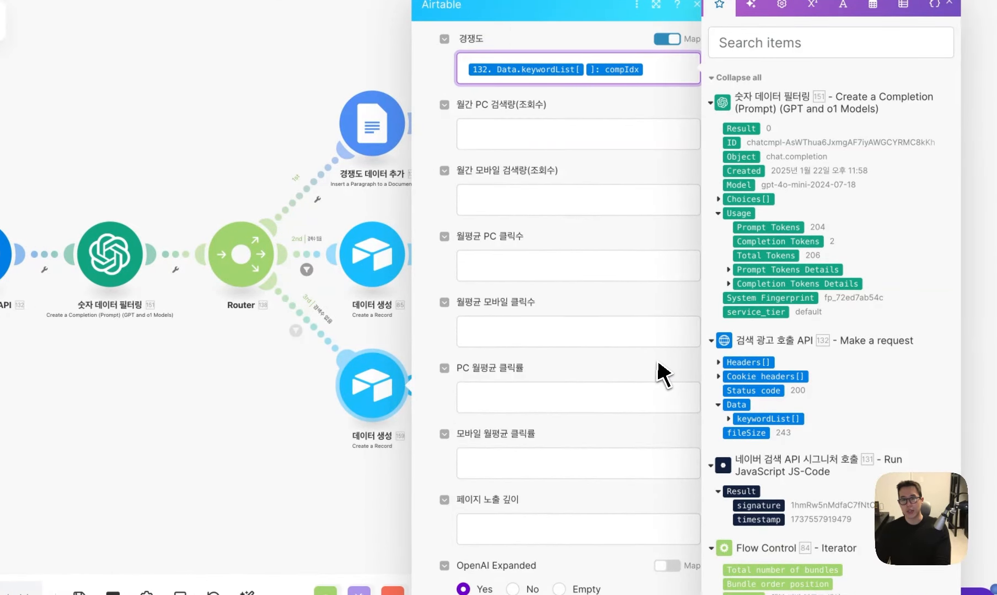
click(563, 526)
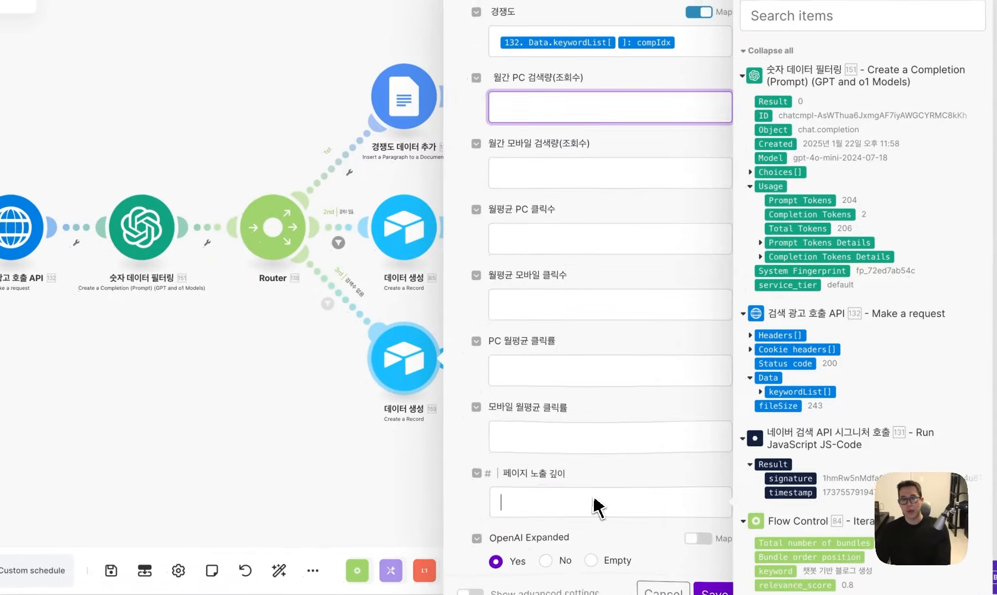
drag(457, 105, 552, 433)
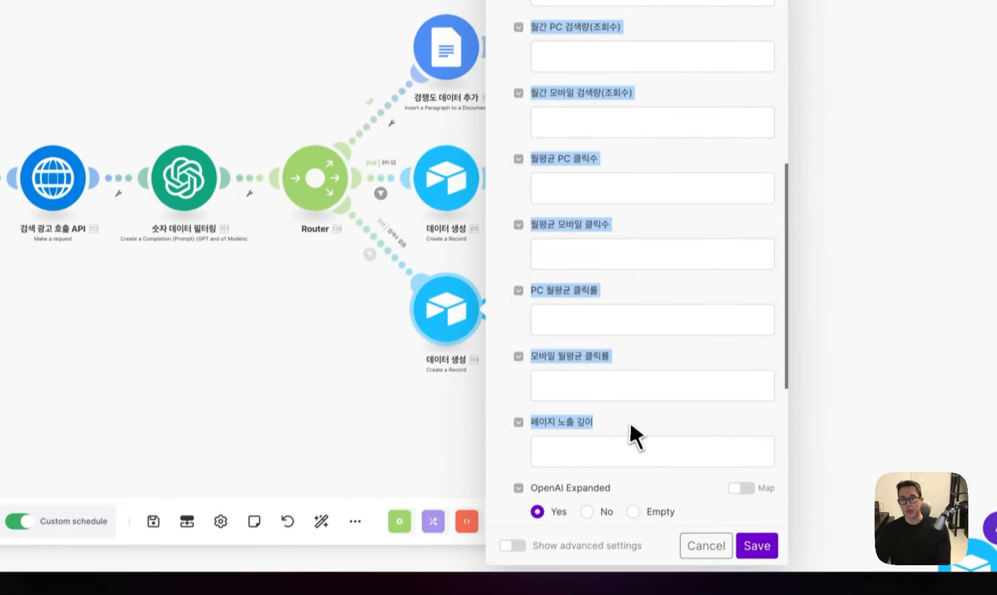
scroll(629, 418, down, 6)
click(711, 531)
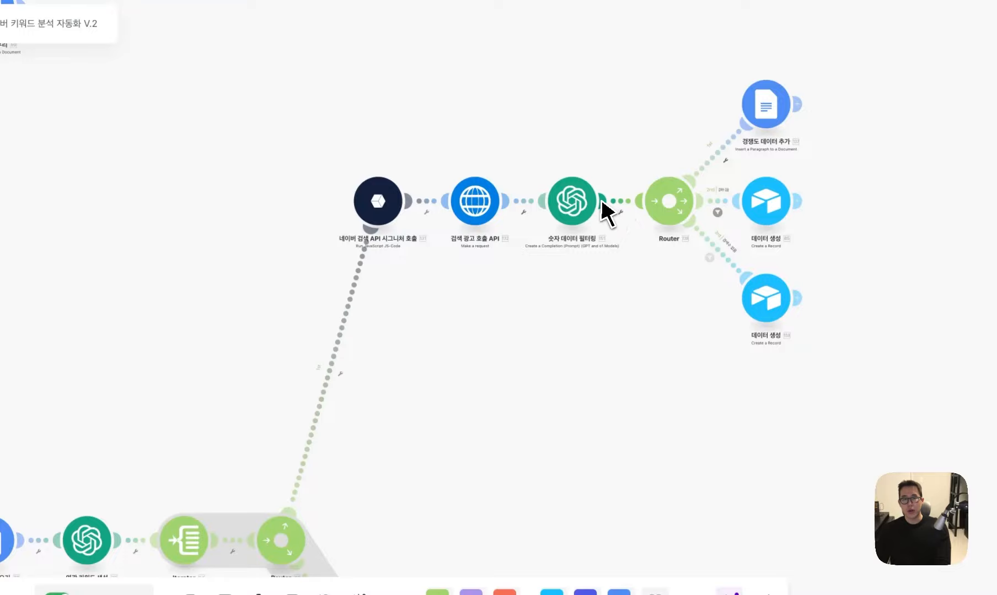
- Follow the long-tail keyword branch to the router after 중복 확인 and examine the filters on its first and second routes
scroll(580, 209, down, 5)
drag(405, 395, 314, 350)
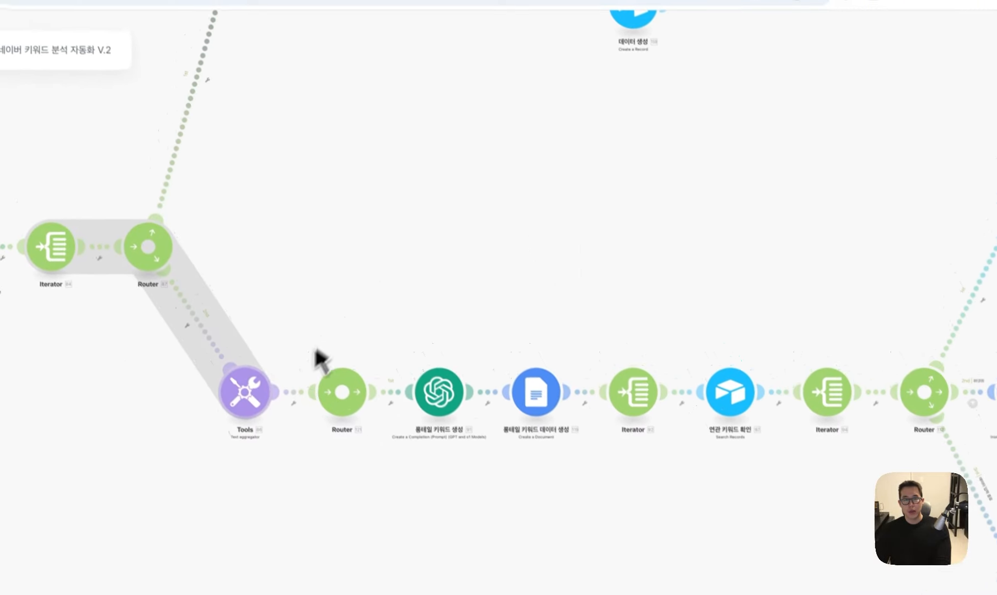
scroll(477, 370, up, 2)
drag(852, 300, 271, 367)
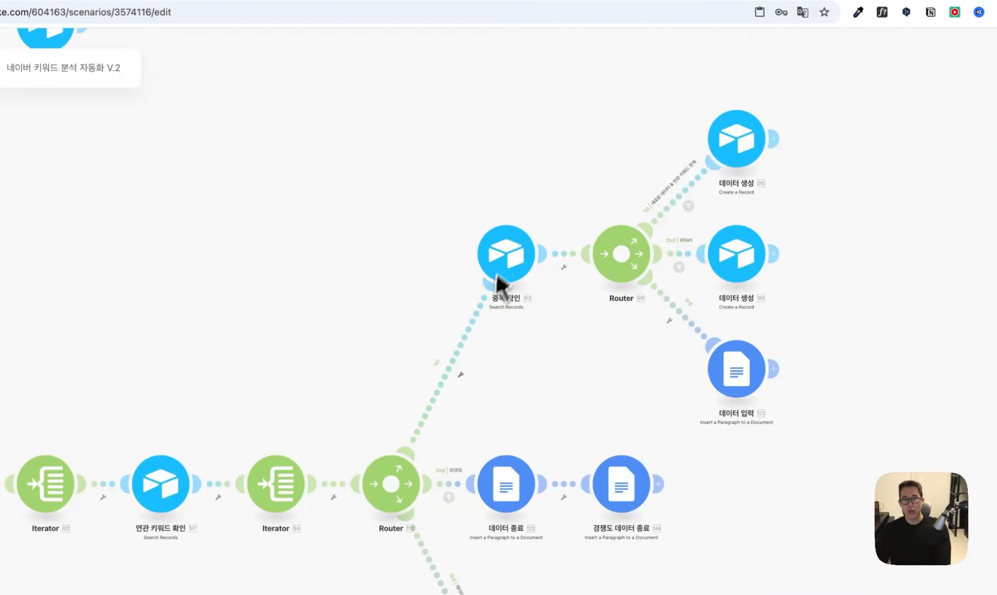
scroll(565, 189, right, 2)
click(626, 194)
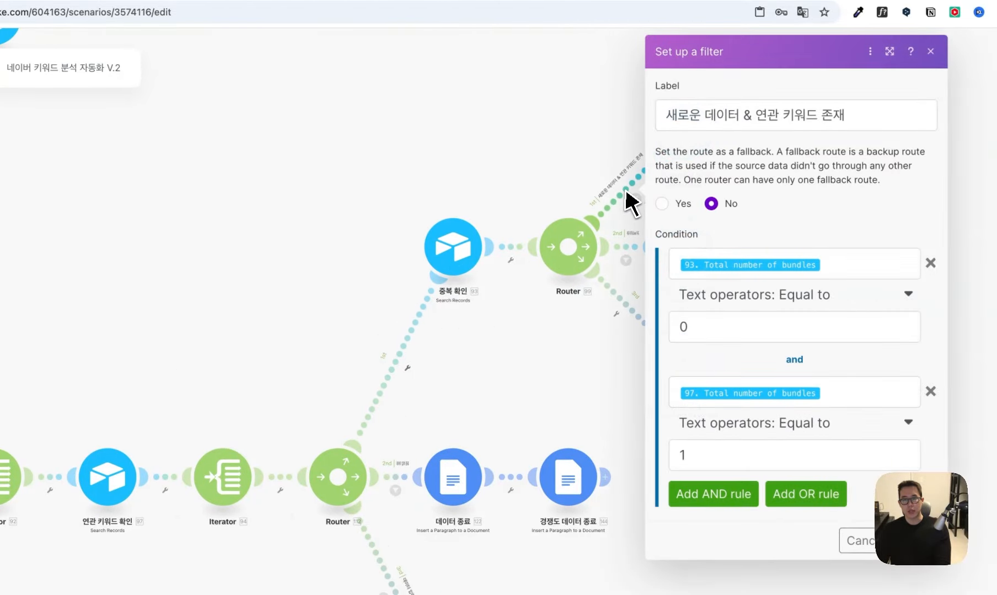
click(633, 243)
click(517, 365)
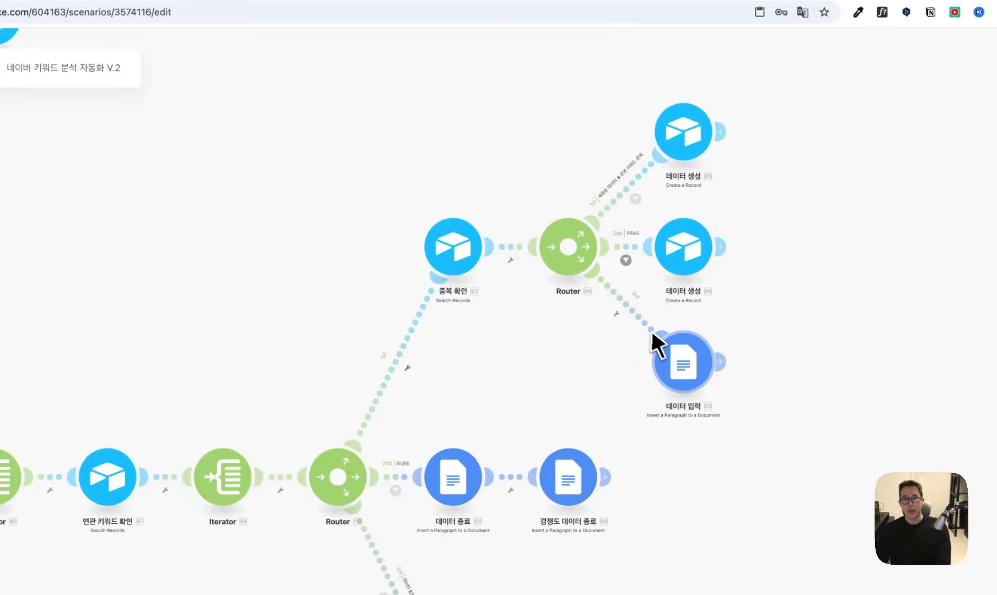
- Follow the router's second route and examine the document ID and appended text of the 데이터 종료 and 경쟁도 데이터 종료 modules
drag(804, 419, 797, 273)
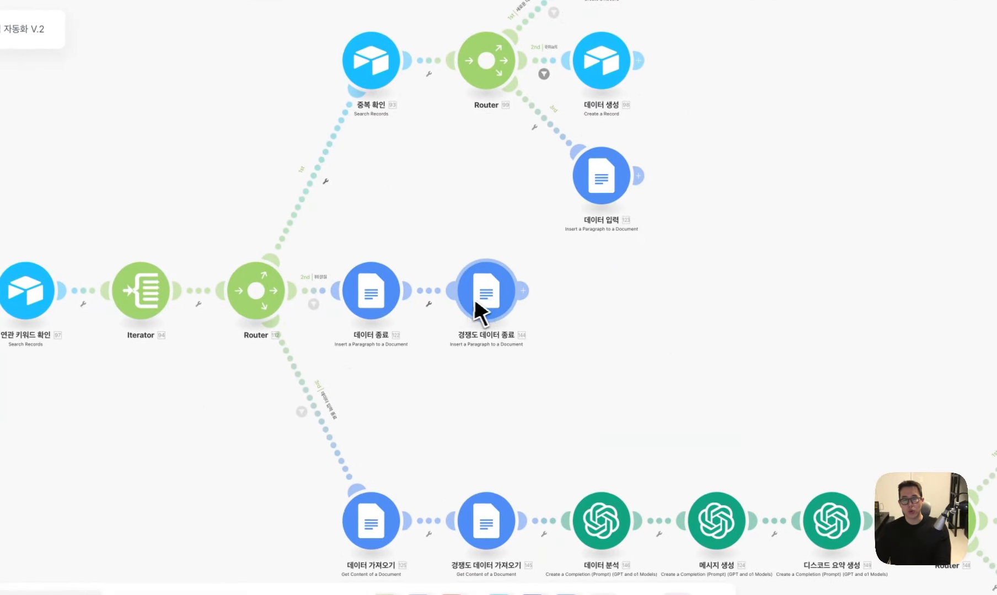
drag(688, 415, 682, 323)
drag(437, 131, 474, 311)
scroll(462, 354, up, 3)
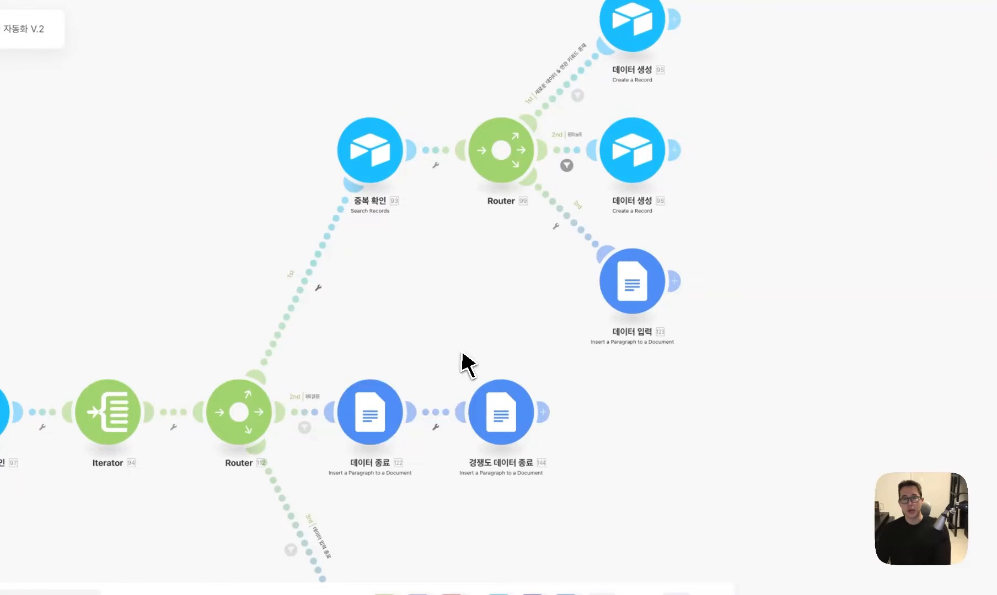
click(386, 418)
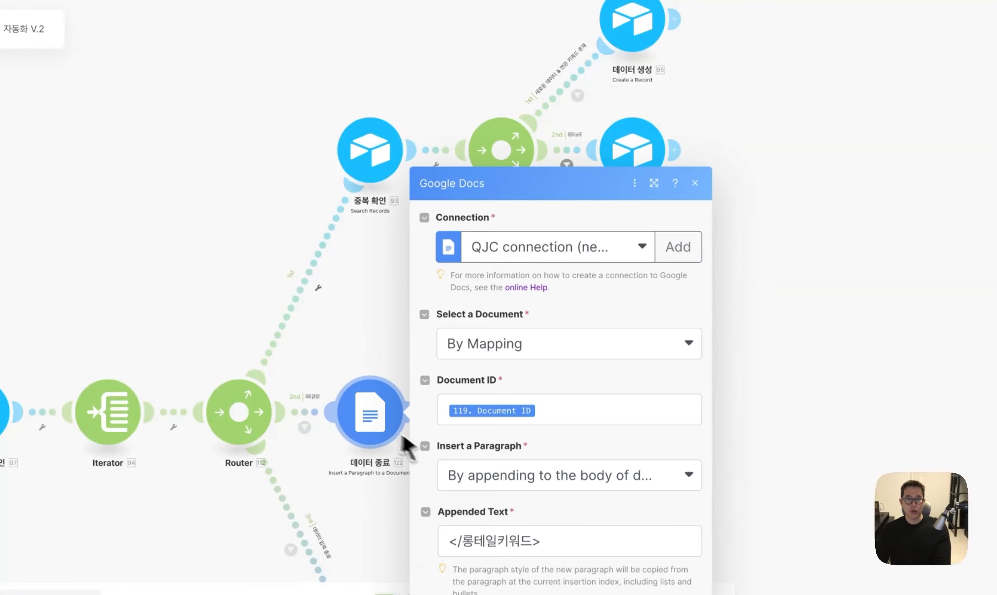
click(562, 400)
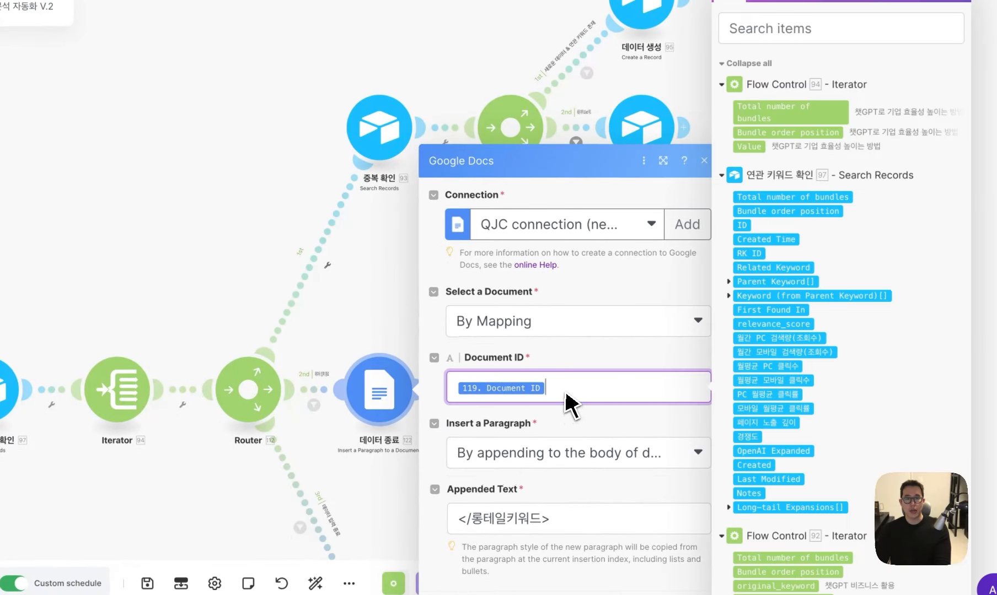
click(403, 320)
click(510, 391)
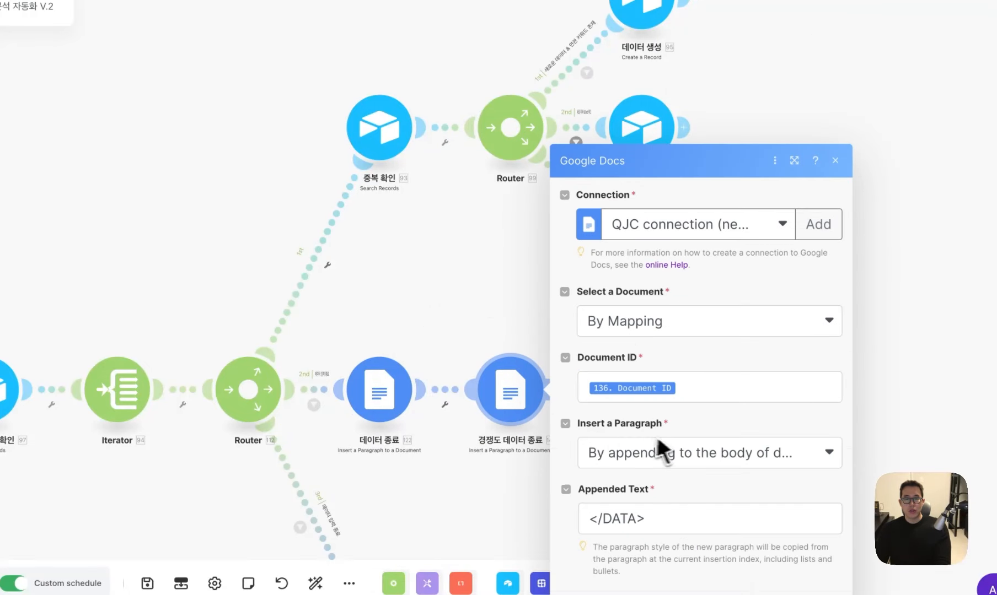
click(718, 394)
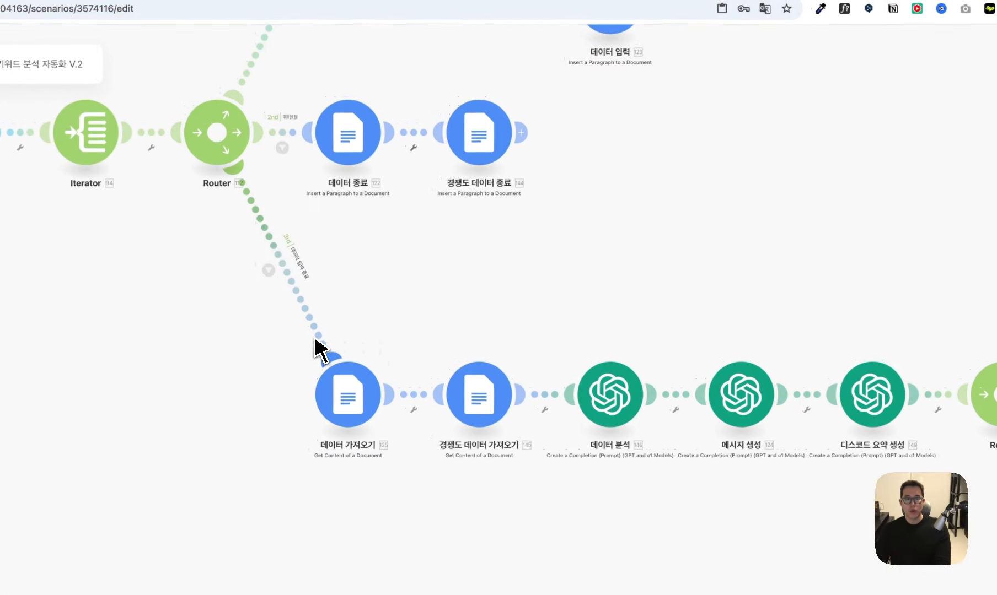
- Examine the 데이터 입력 종료 filter's conditions on the third route and the document mapping in the 경쟁도 데이터 가져오기 module
click(318, 348)
click(501, 124)
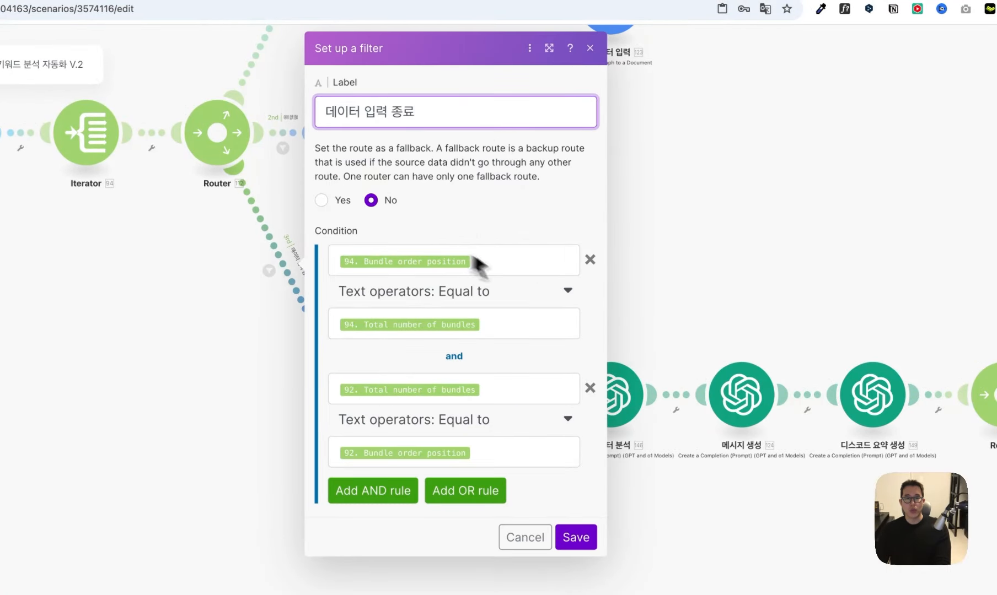
click(678, 278)
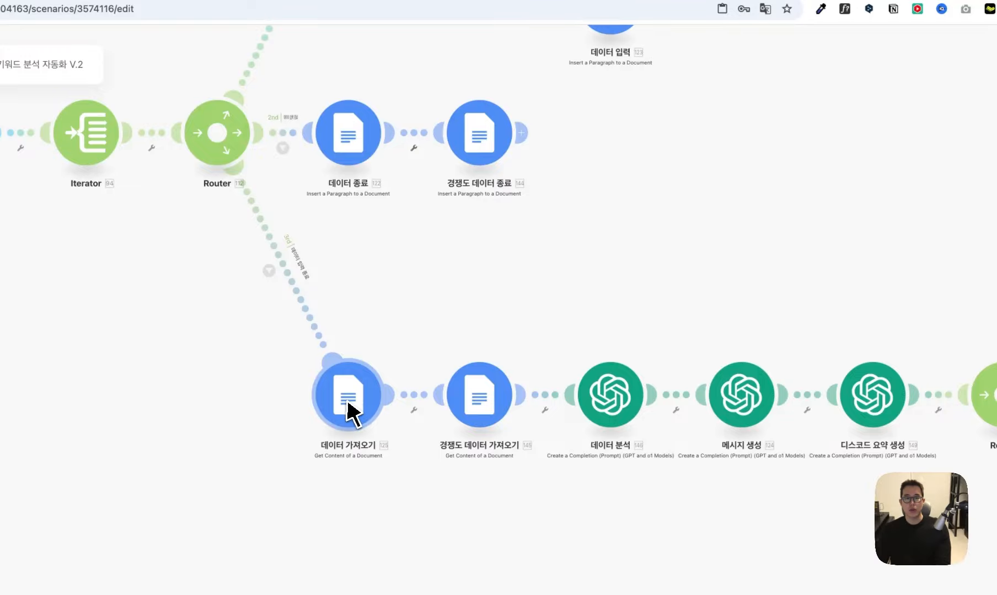
scroll(460, 336, right, 3)
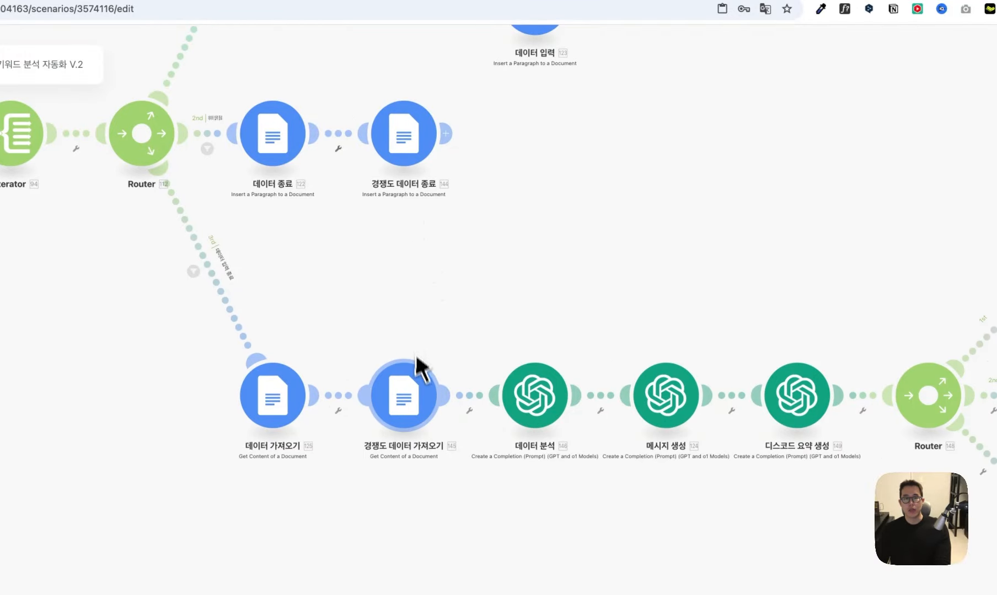
click(417, 407)
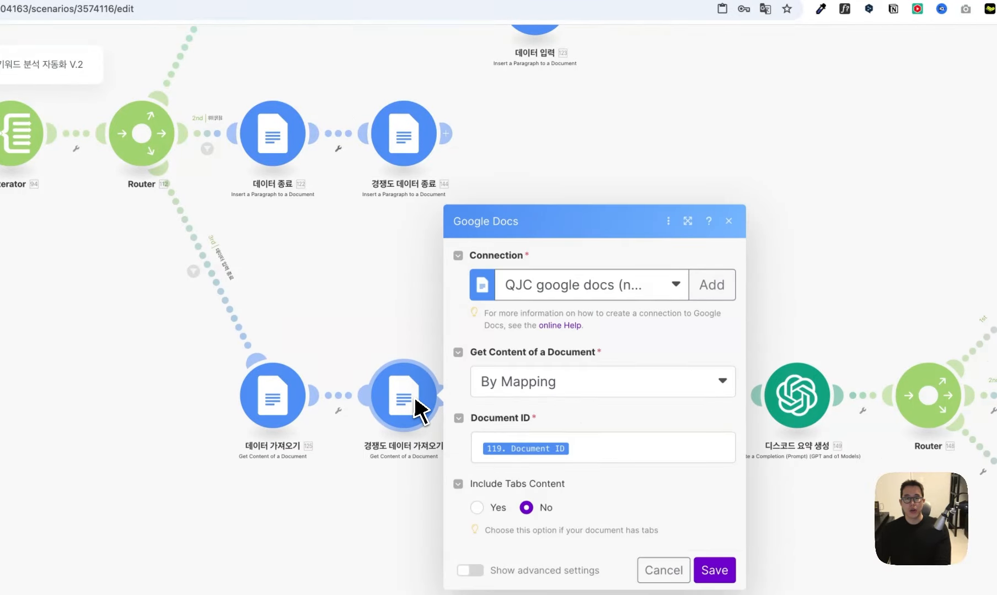
click(412, 333)
scroll(390, 305, right, 10)
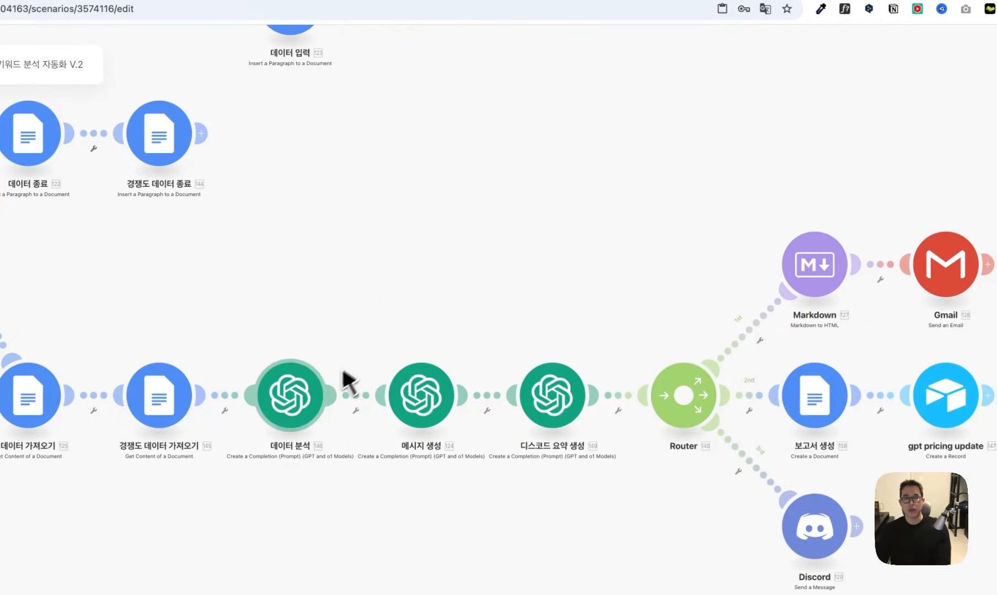
- Open the 데이터 분석 module and review its available models, choosing o1-preview (system)
click(304, 401)
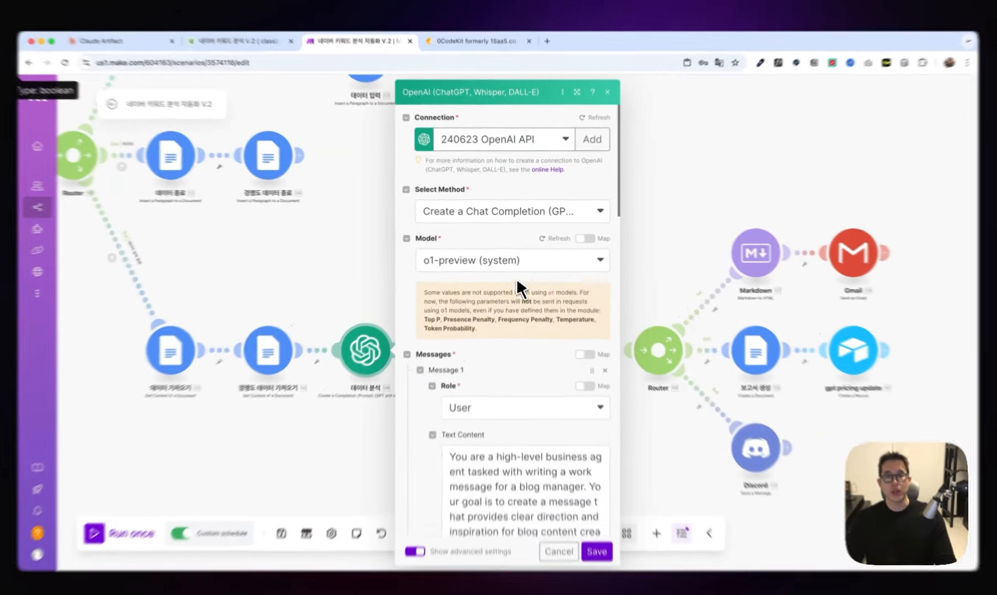
click(506, 262)
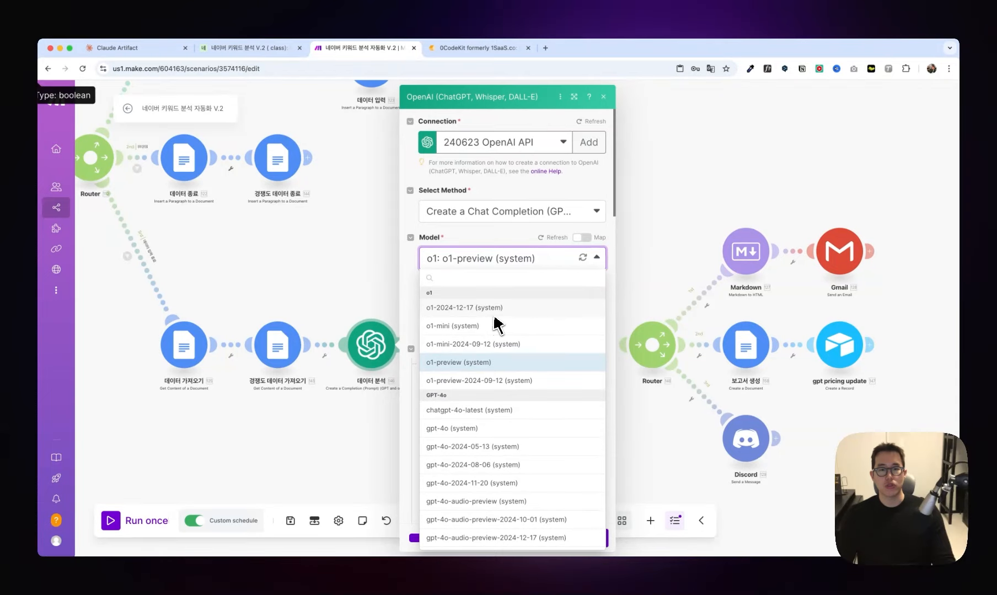
click(476, 365)
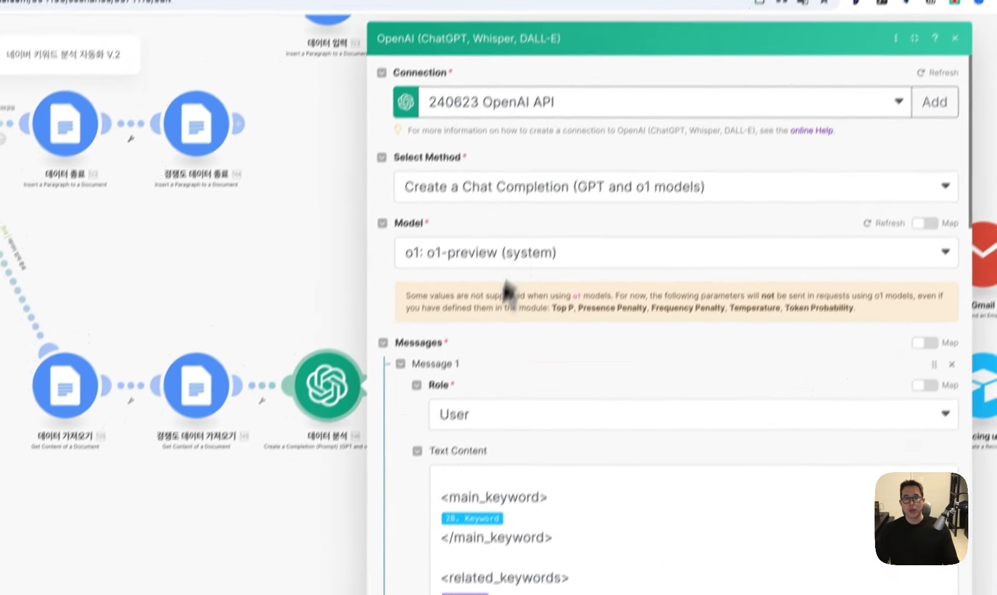
- Read the 데이터 분석 prompt from its opening instruction through the main, related and long-tail keyword inputs
scroll(493, 320, down, 2)
scroll(496, 256, down, 1)
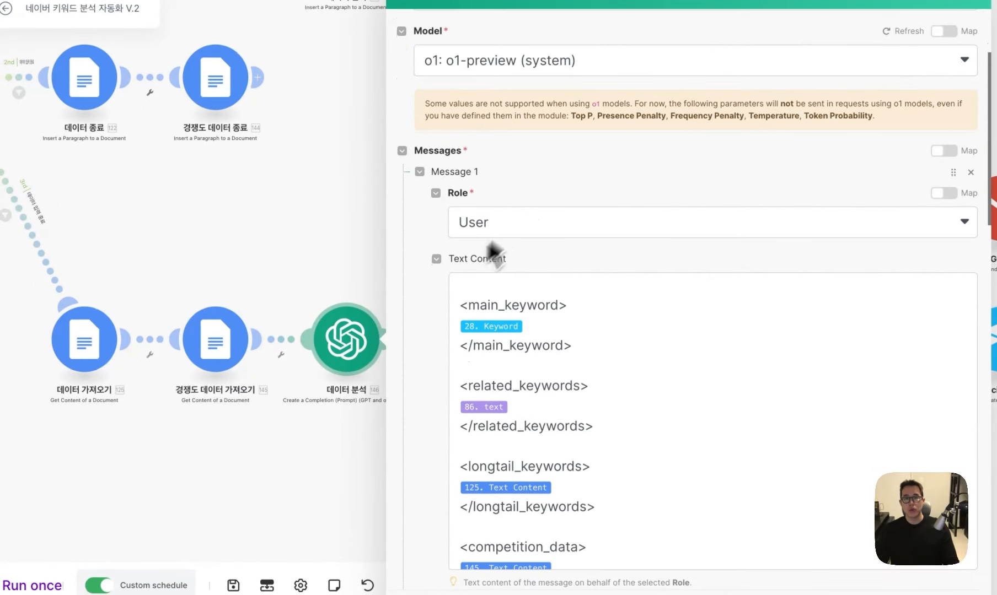
scroll(486, 276, down, 2)
scroll(529, 278, up, 3)
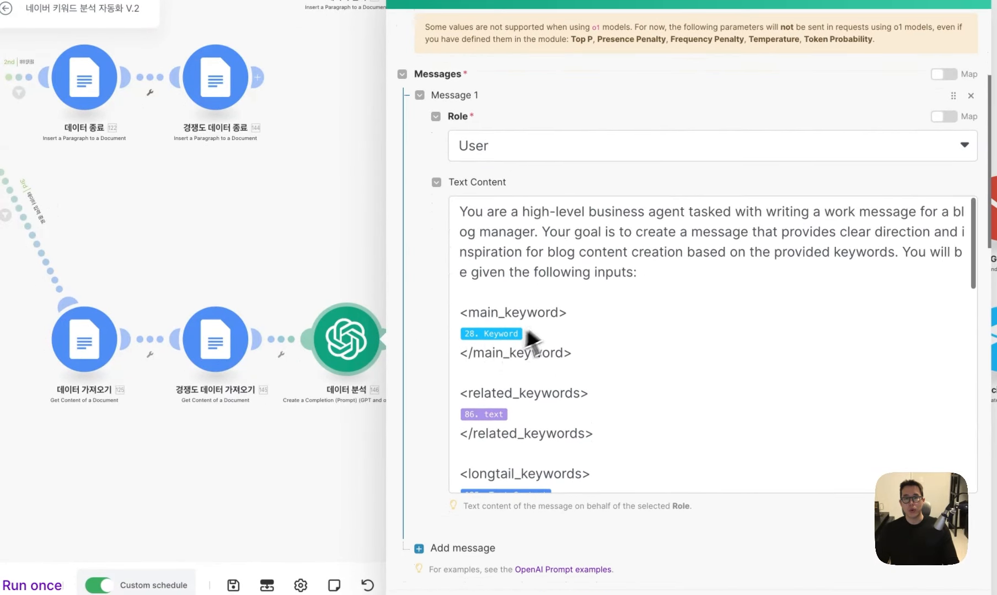
triple_click(467, 223)
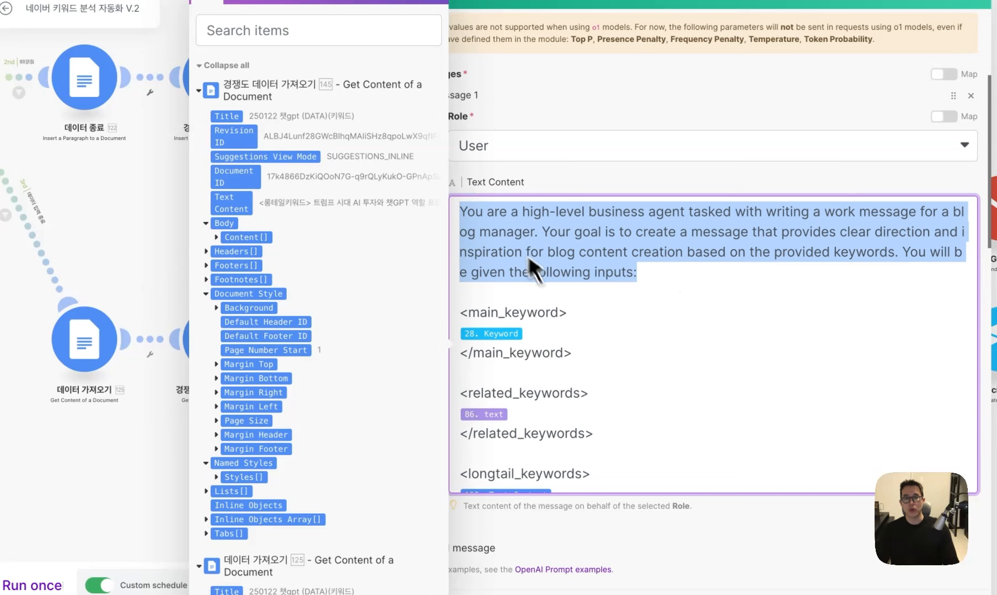
click(592, 314)
scroll(607, 345, down, 2)
scroll(626, 325, down, 1)
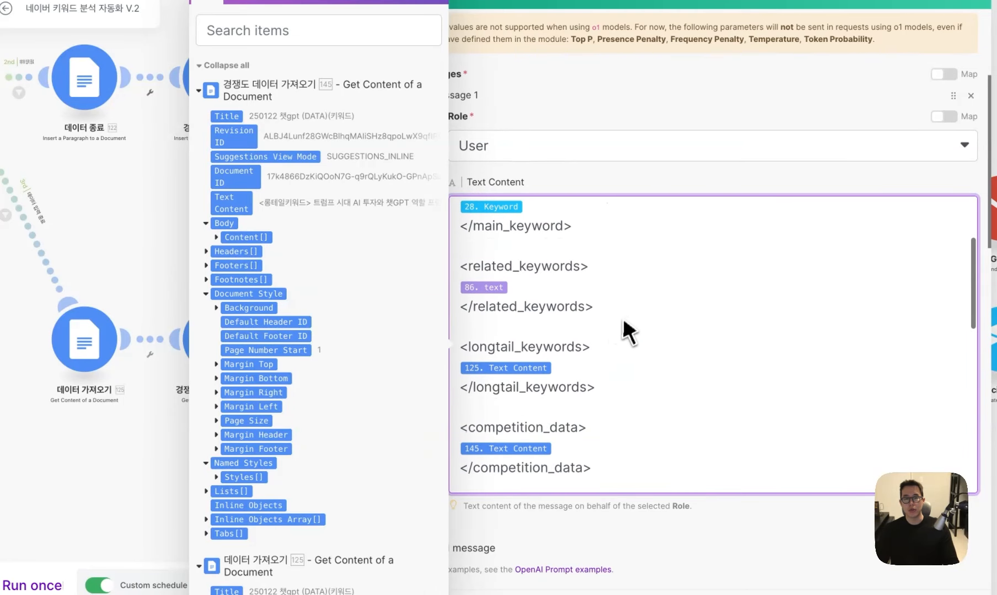
- Examine the competition_data section of the 데이터 분석 prompt and its mapped Text Content from 경쟁도 데이터 가져오기
click(613, 347)
scroll(612, 353, down, 2)
click(621, 350)
drag(626, 361, 456, 349)
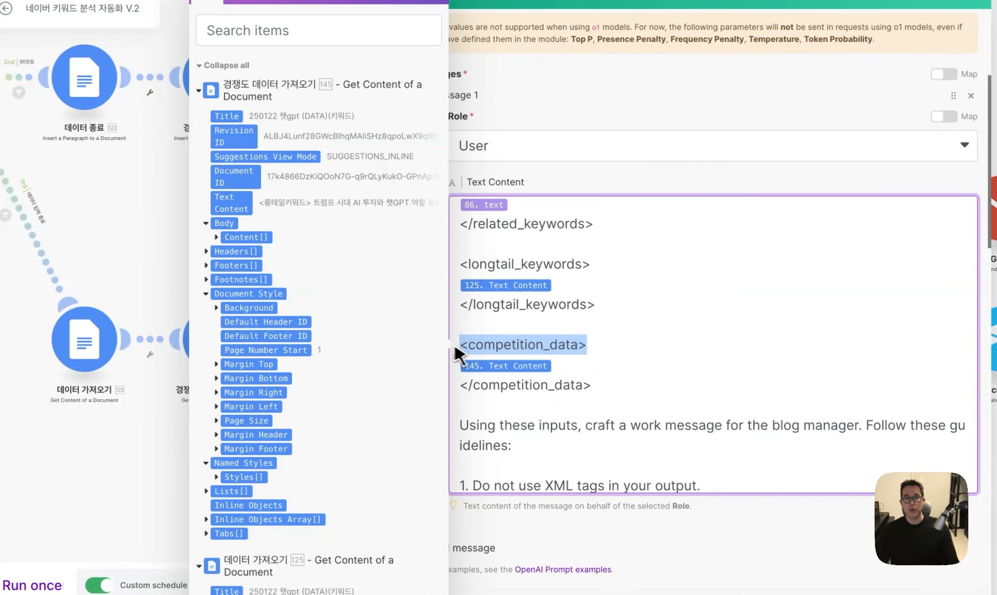
click(494, 367)
scroll(620, 381, down, 1)
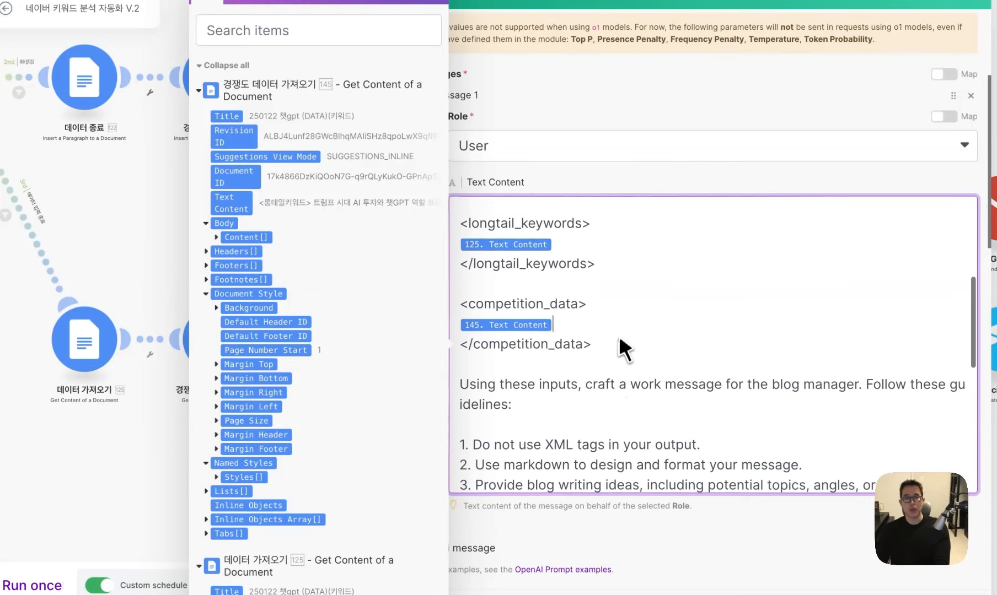
drag(589, 308, 462, 301)
click(574, 325)
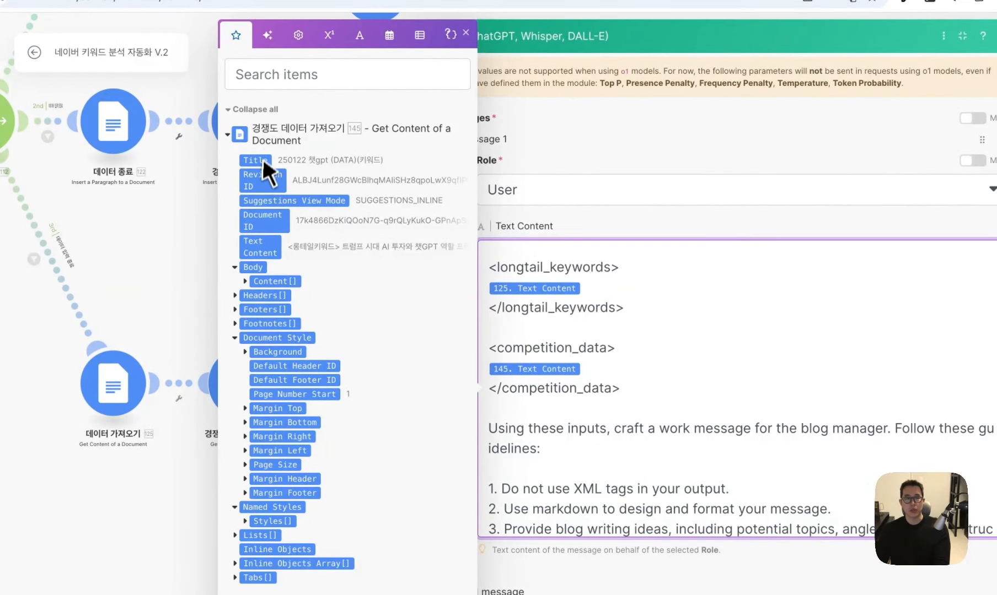
- Read the writing guidelines and required message contents at the end of the 데이터 분석 prompt, and close the module without saving
scroll(628, 386, down, 4)
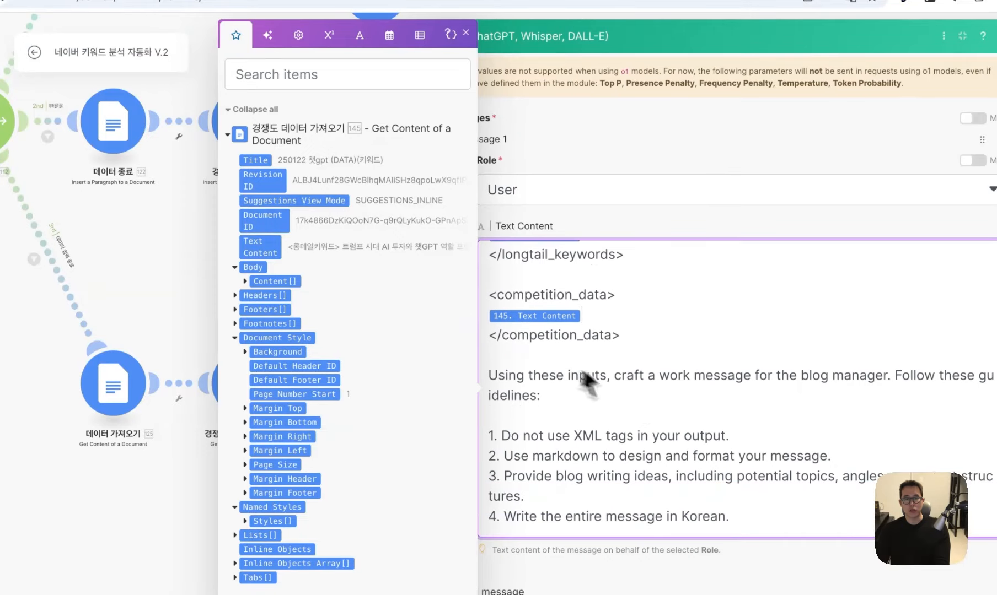
drag(489, 280, 654, 440)
scroll(655, 440, down, 6)
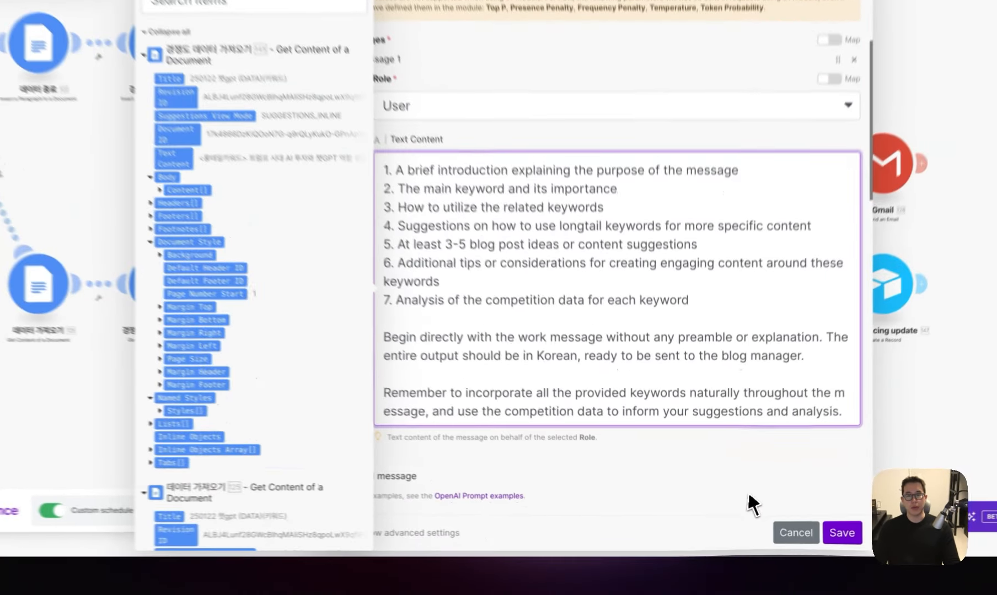
click(772, 539)
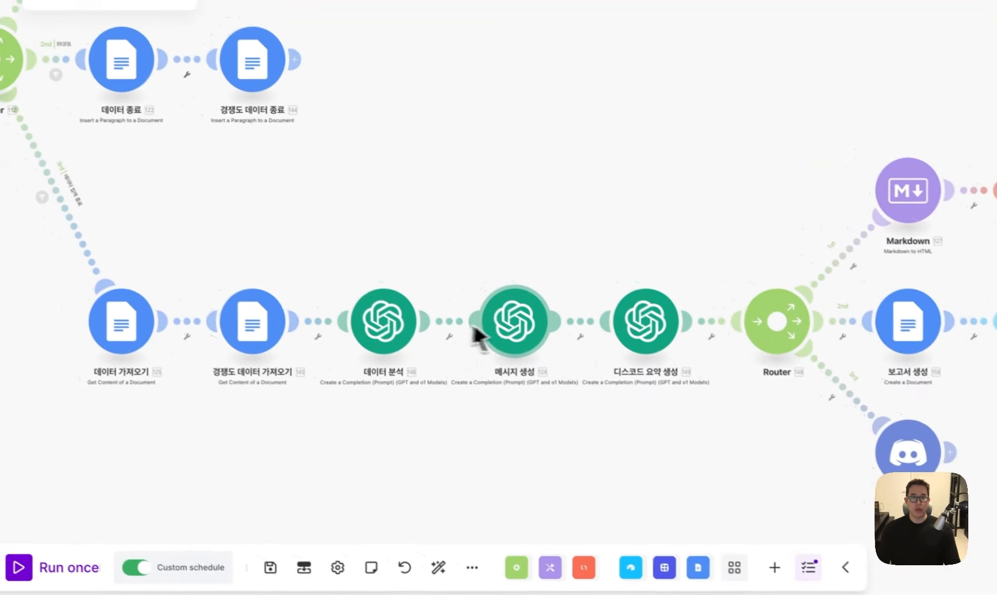
- Open the 메시지 생성 module in the expanded view and read its Developer / System prompt
click(535, 326)
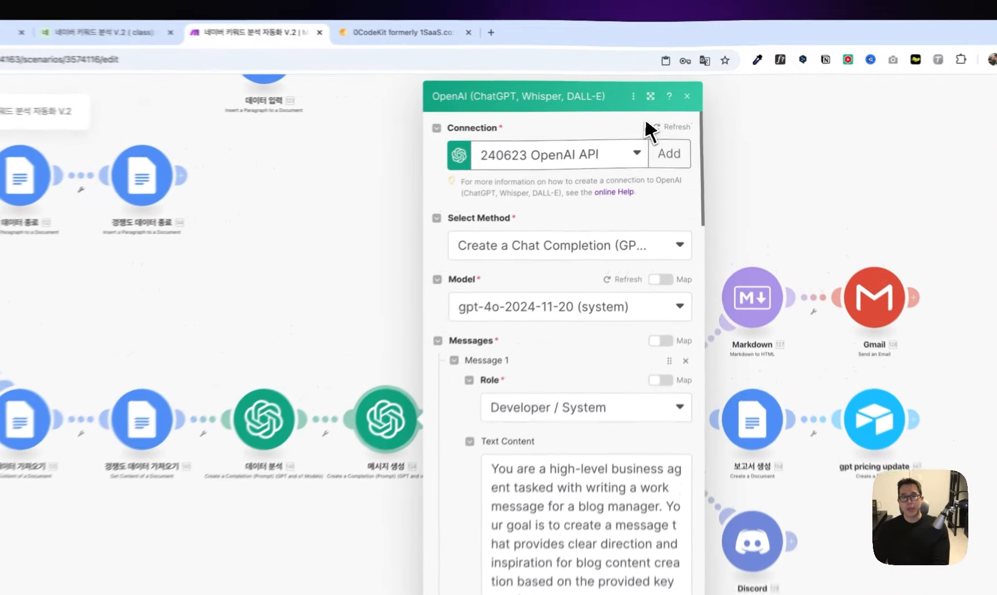
click(667, 96)
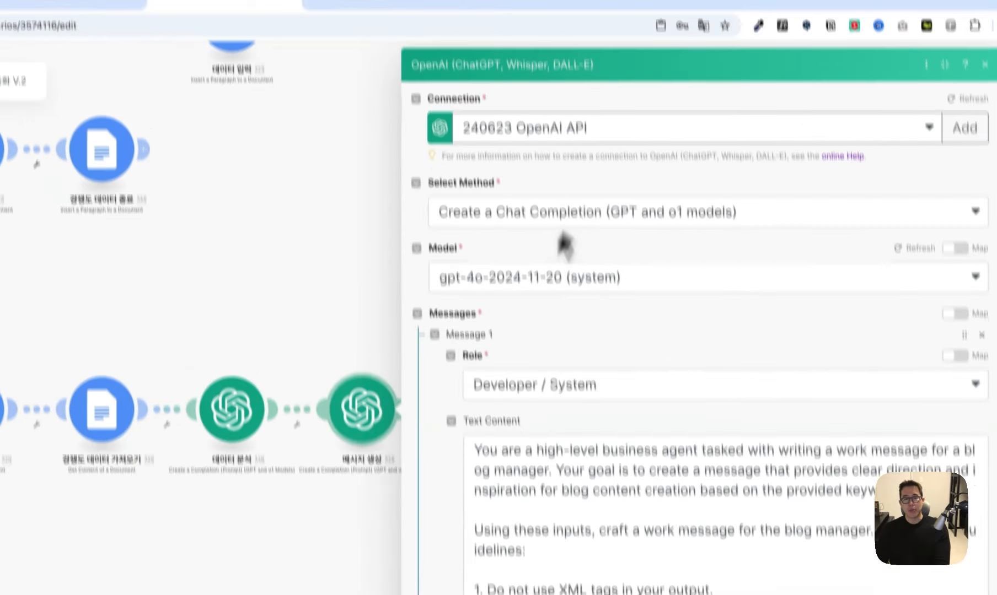
scroll(507, 408, down, 3)
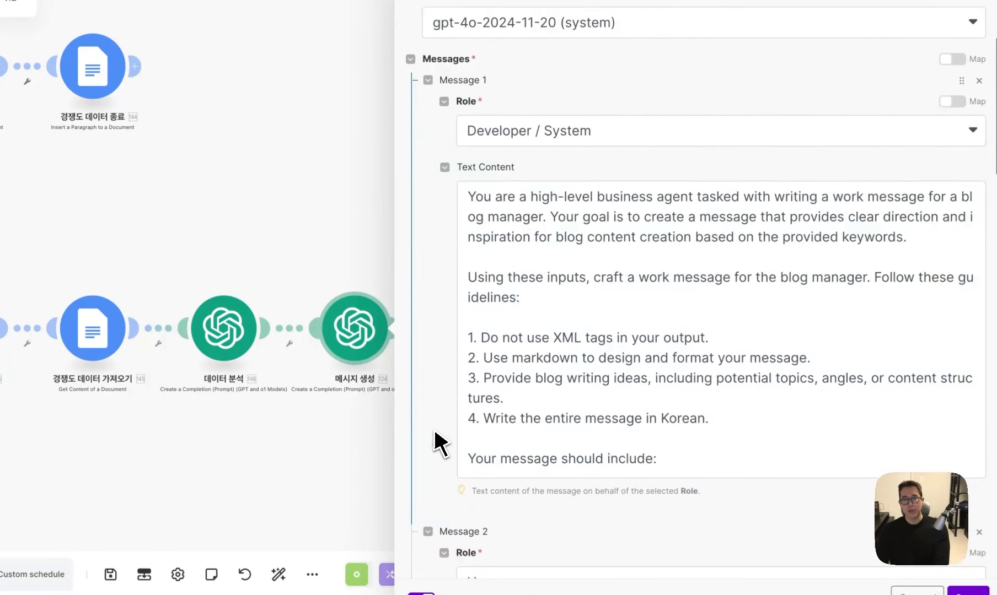
click(587, 331)
scroll(607, 331, down, 5)
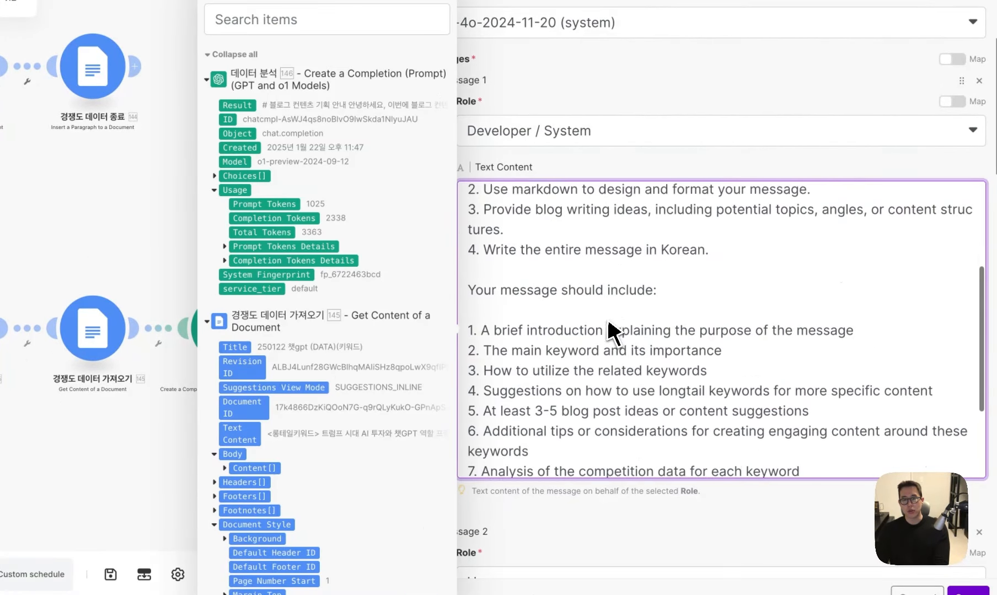
scroll(612, 334, down, 2)
- Examine the keyword and competition data inputs in the 메시지 생성 module's User message, and close the module
scroll(660, 284, down, 10)
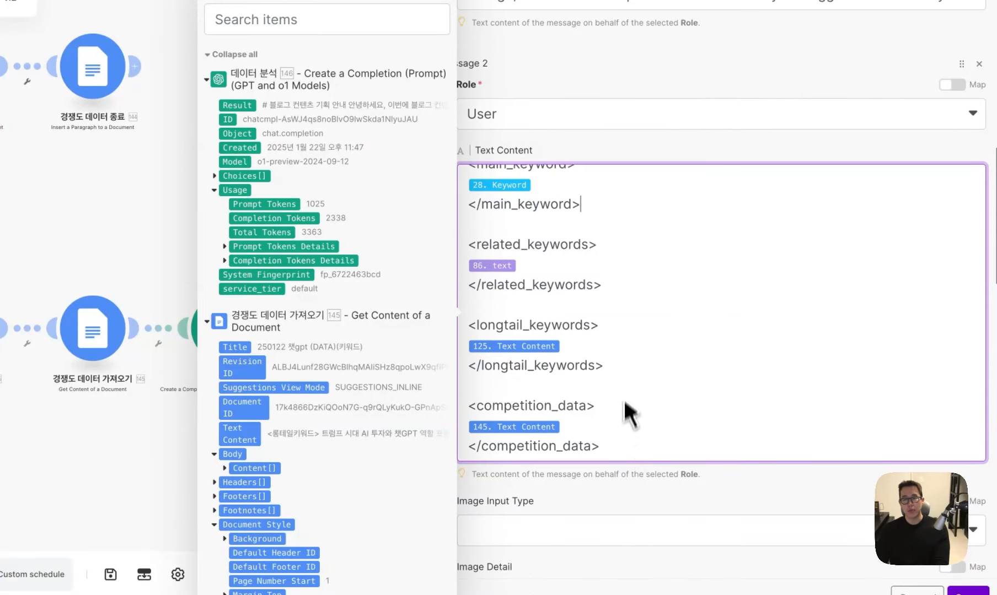
scroll(612, 356, down, 5)
scroll(612, 350, up, 8)
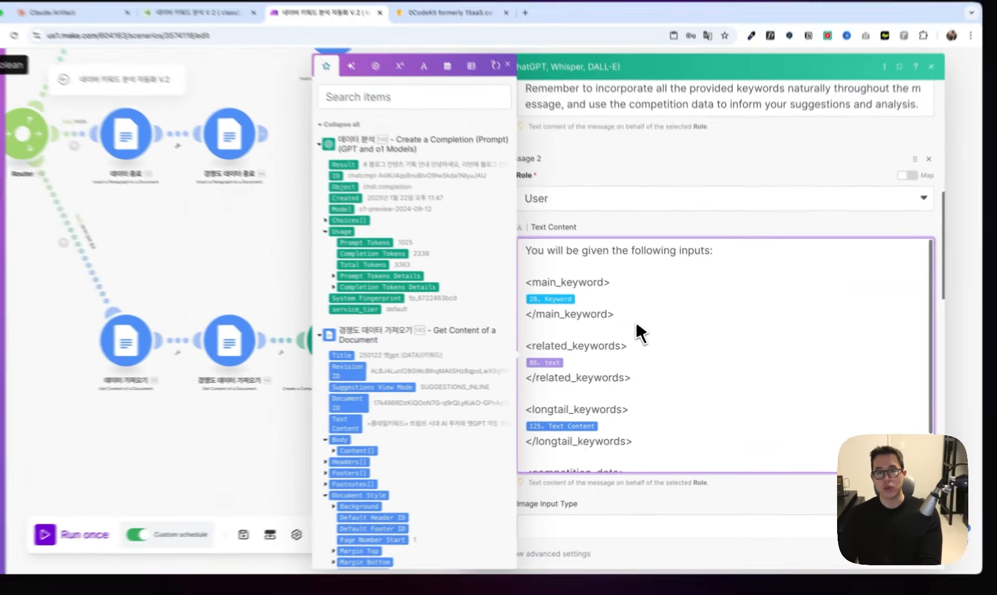
scroll(637, 325, up, 8)
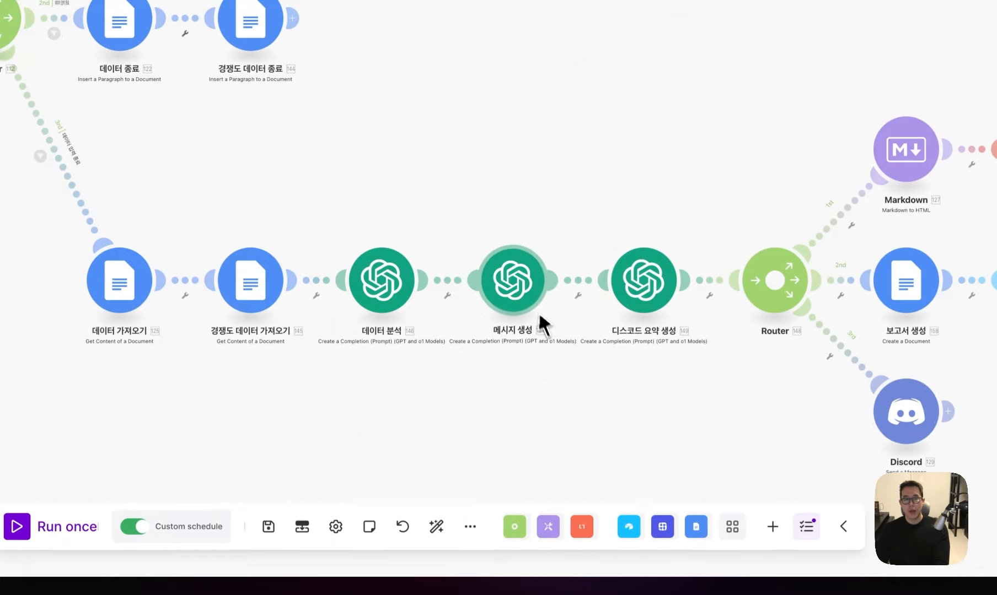
- Reopen the 메시지 생성 module and look through its model and completion settings
click(524, 290)
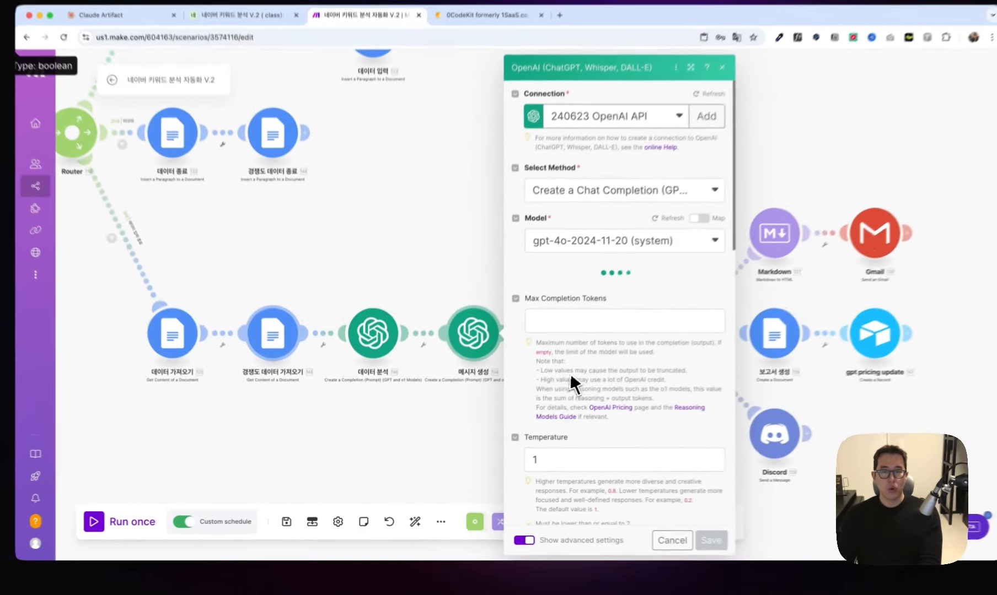
scroll(654, 386, down, 8)
scroll(654, 401, up, 6)
scroll(566, 440, up, 5)
- Open the 디스코드 요약 생성 module in the expanded view and read its Developer / System prompt
click(562, 352)
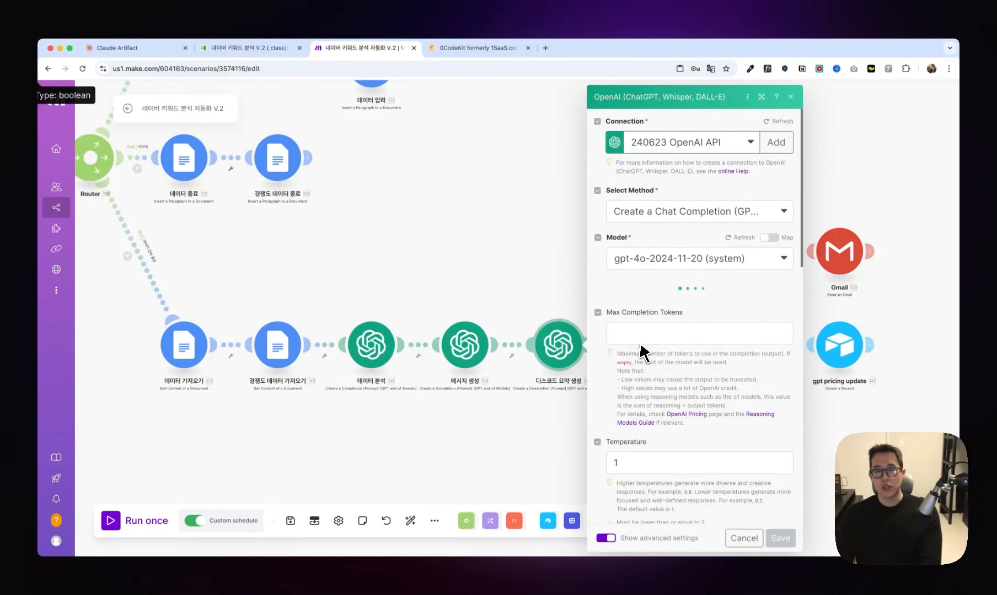
scroll(621, 443, down, 3)
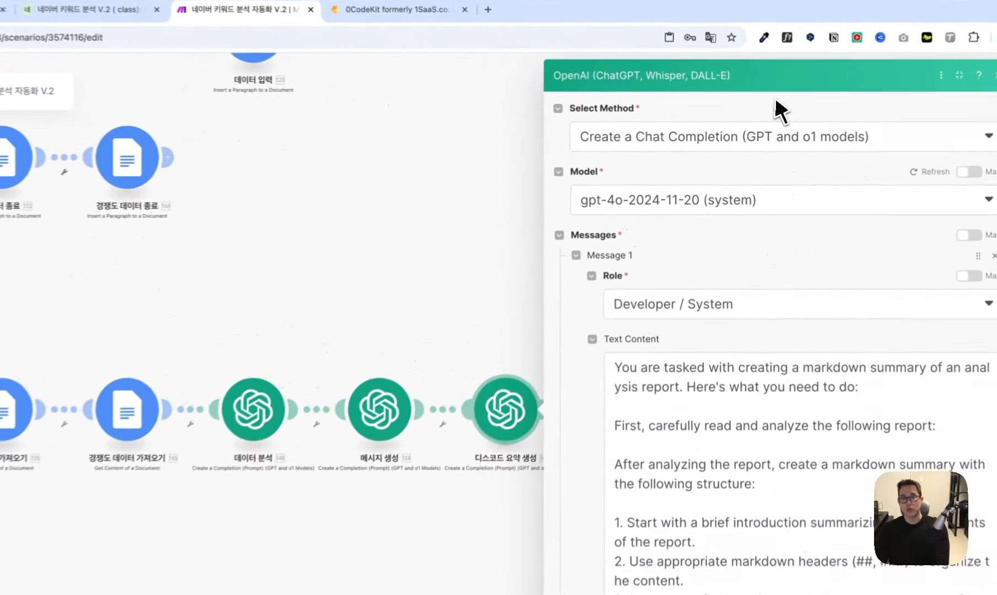
click(959, 75)
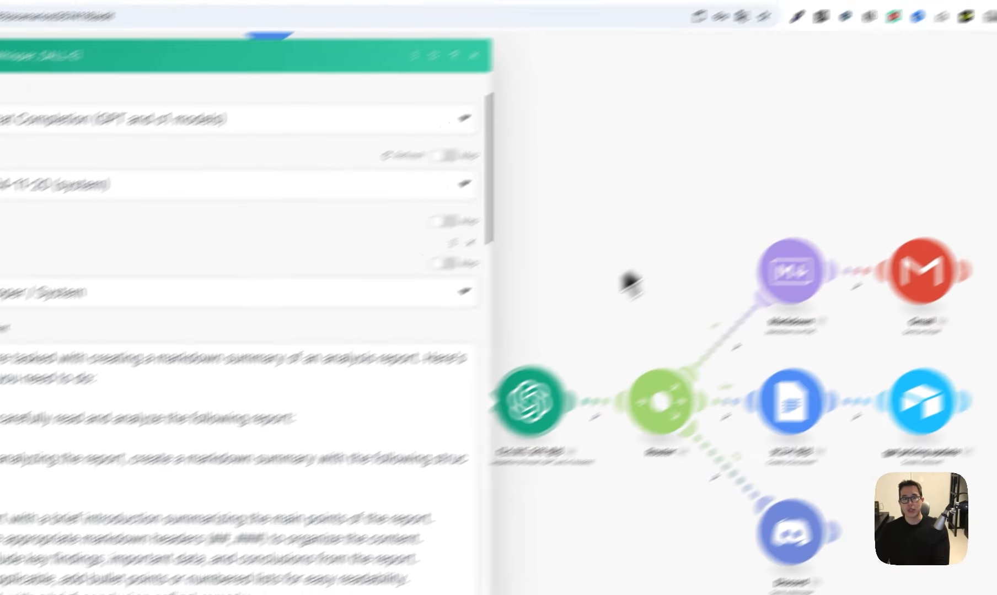
scroll(489, 337, down, 6)
scroll(472, 353, down, 5)
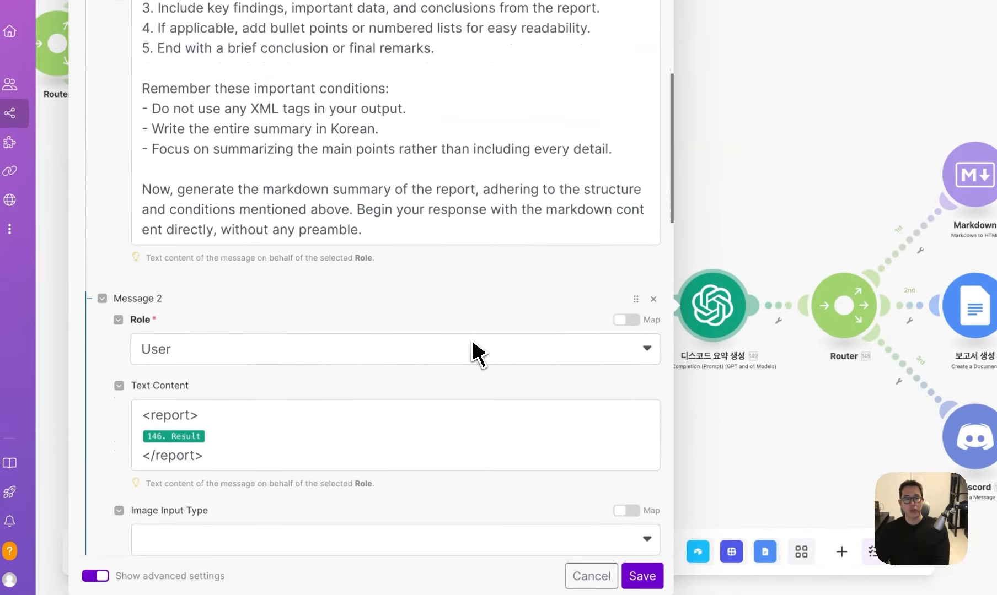
- Examine the report input mapped in the 디스코드 요약 생성 module's User message, and review the summary instructions again
click(278, 350)
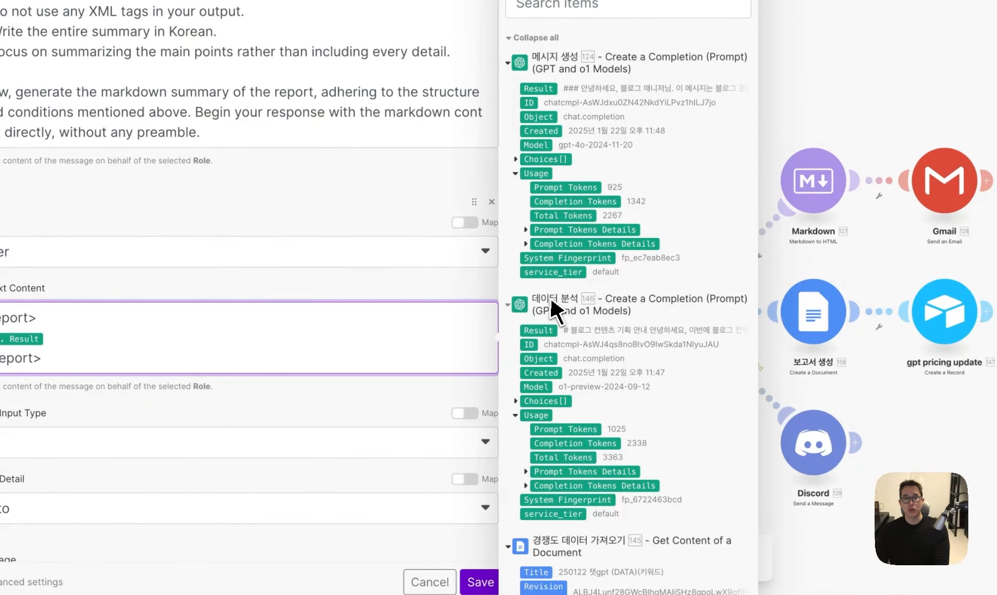
key(ctrl+a)
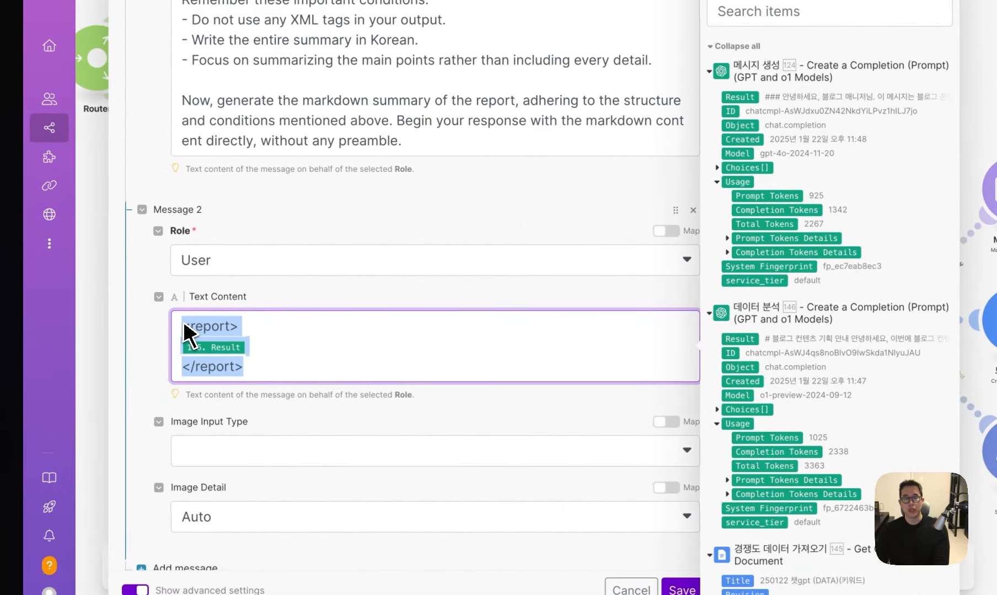
click(421, 235)
scroll(439, 263, up, 5)
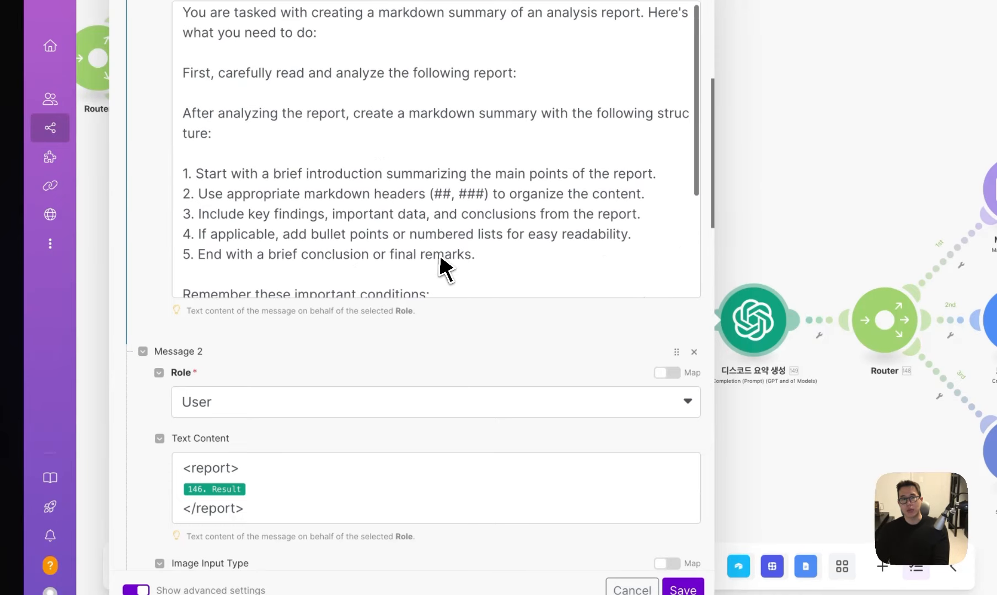
scroll(445, 267, up, 5)
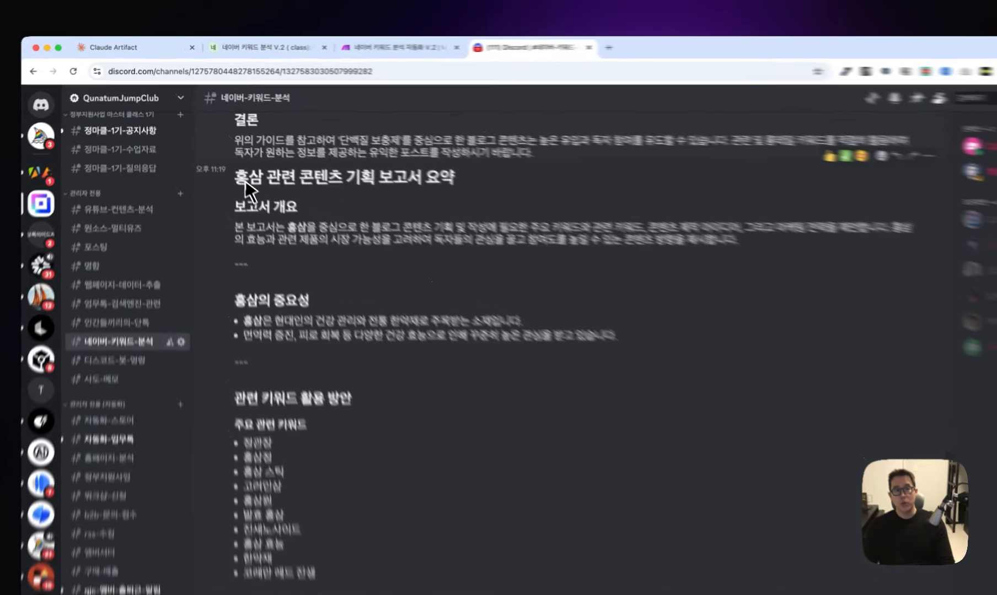
- Switch to Discord's 네이버-키워드-분석 channel and read the title, overview and importance section of the 홍삼 report summary
drag(247, 180, 515, 206)
click(312, 211)
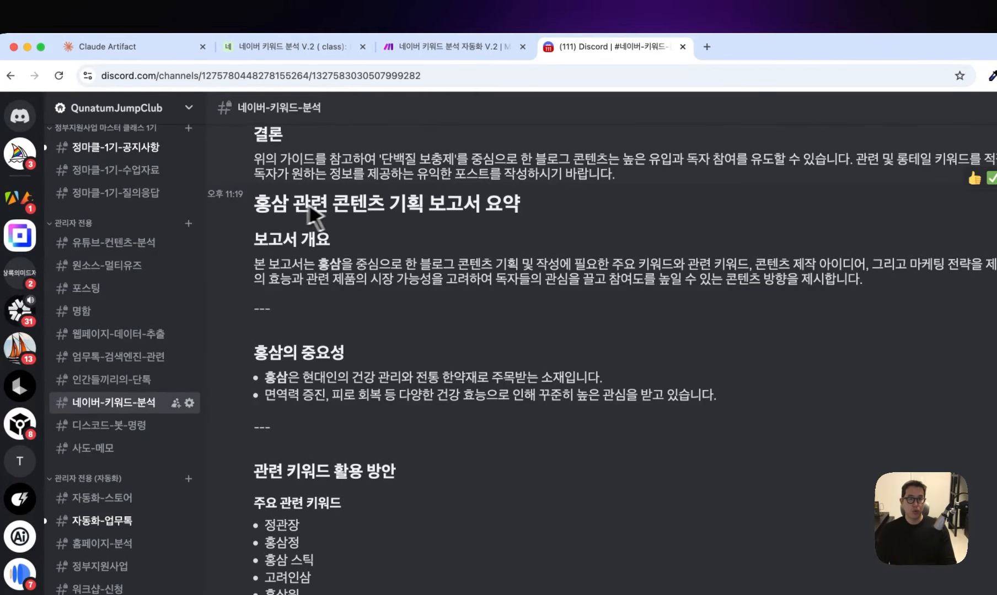
drag(257, 202, 348, 212)
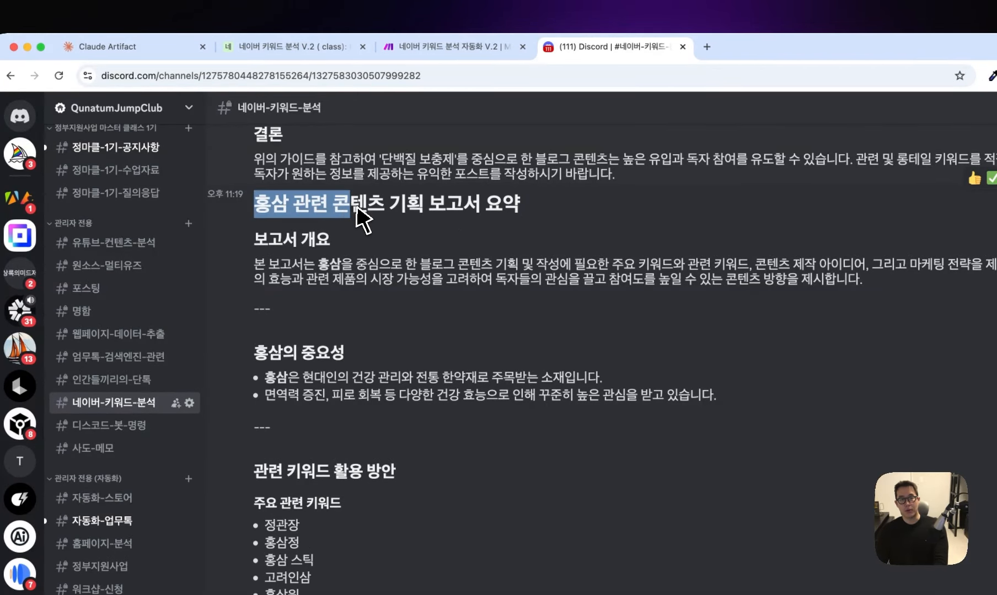
scroll(321, 243, down, 1)
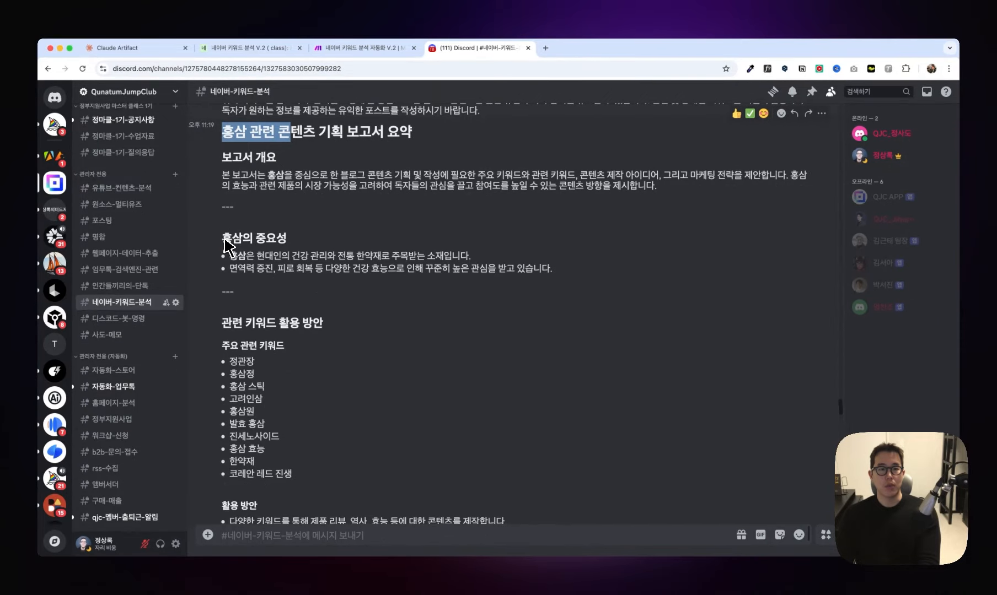
scroll(224, 241, down, 1)
drag(223, 217, 315, 238)
- Review the list of main related keywords in the 홍삼 report summary
scroll(301, 260, down, 1)
click(327, 261)
scroll(326, 265, down, 2)
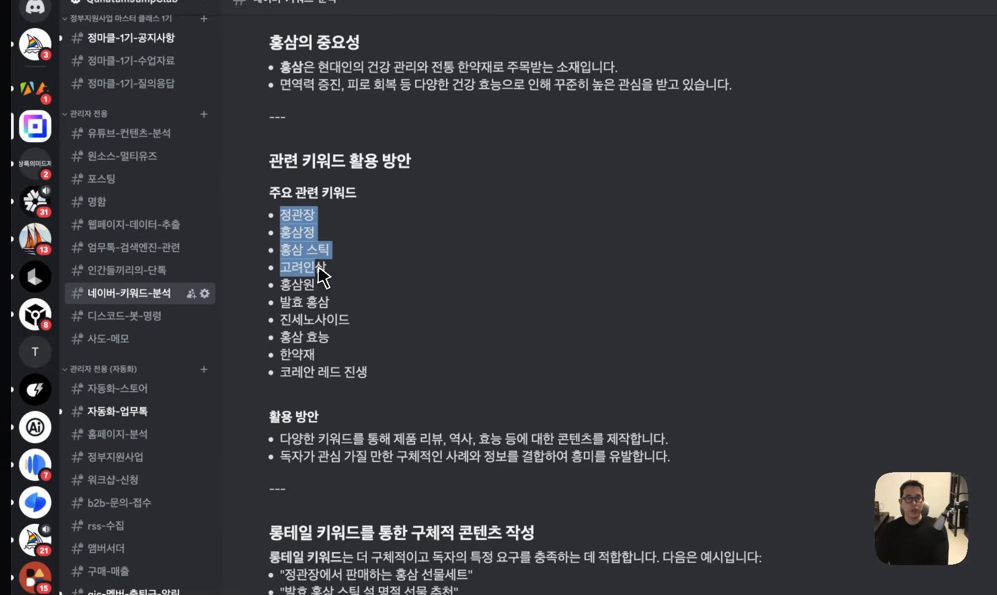
drag(318, 282, 272, 144)
scroll(351, 343, down, 1)
scroll(336, 356, down, 1)
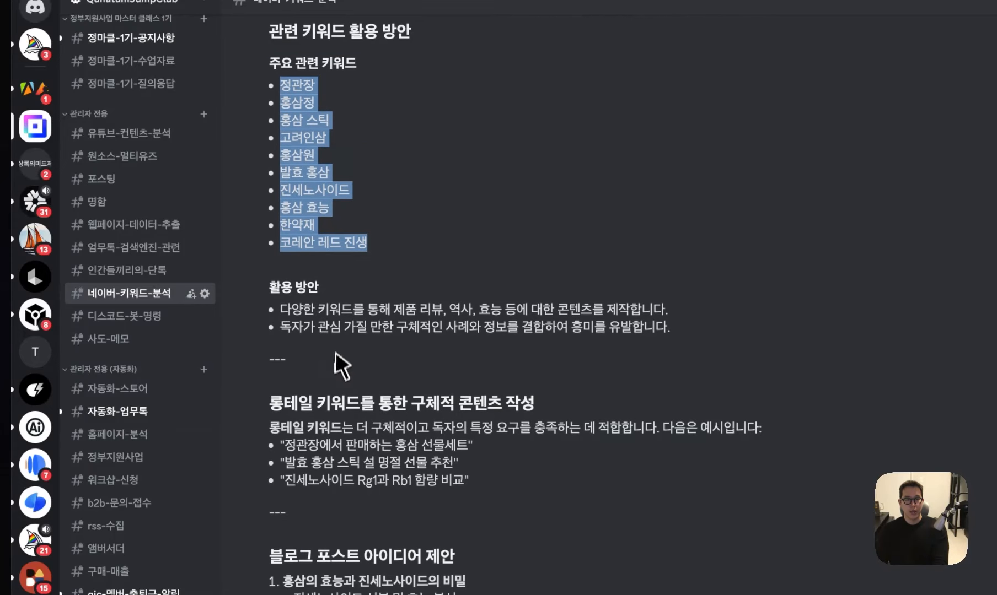
- Read the long-tail keyword section and its example phrases in the 홍삼 summary, and continue through the rest of the message
drag(283, 405, 536, 405)
drag(284, 445, 355, 455)
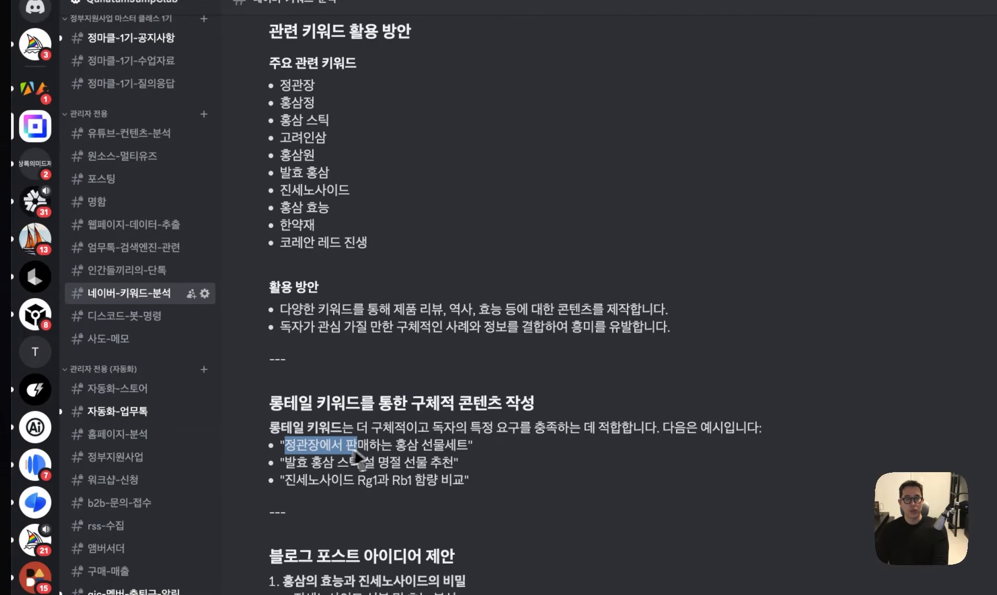
drag(296, 462, 326, 467)
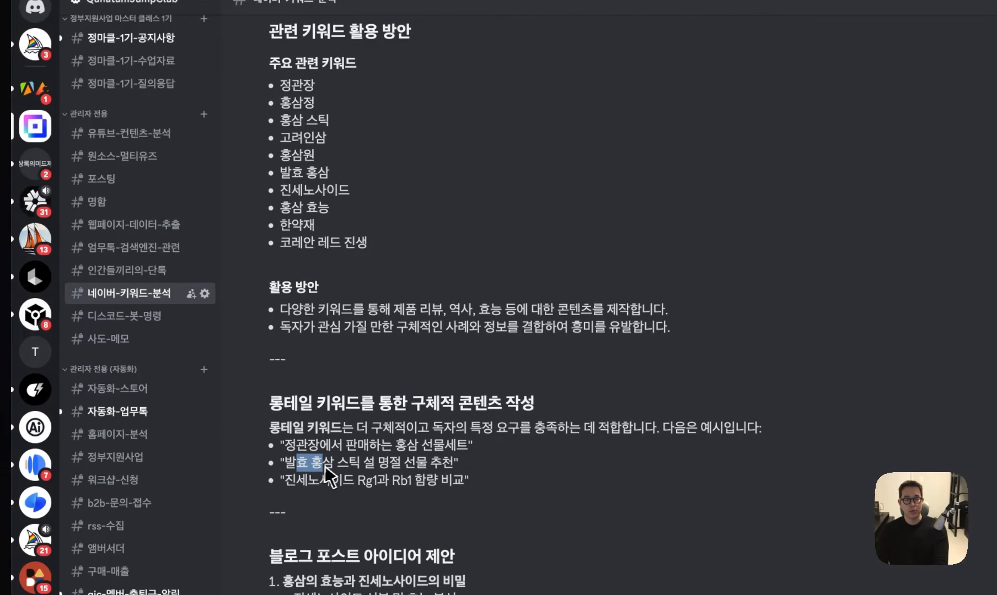
drag(468, 481, 276, 411)
click(378, 427)
scroll(379, 428, down, 5)
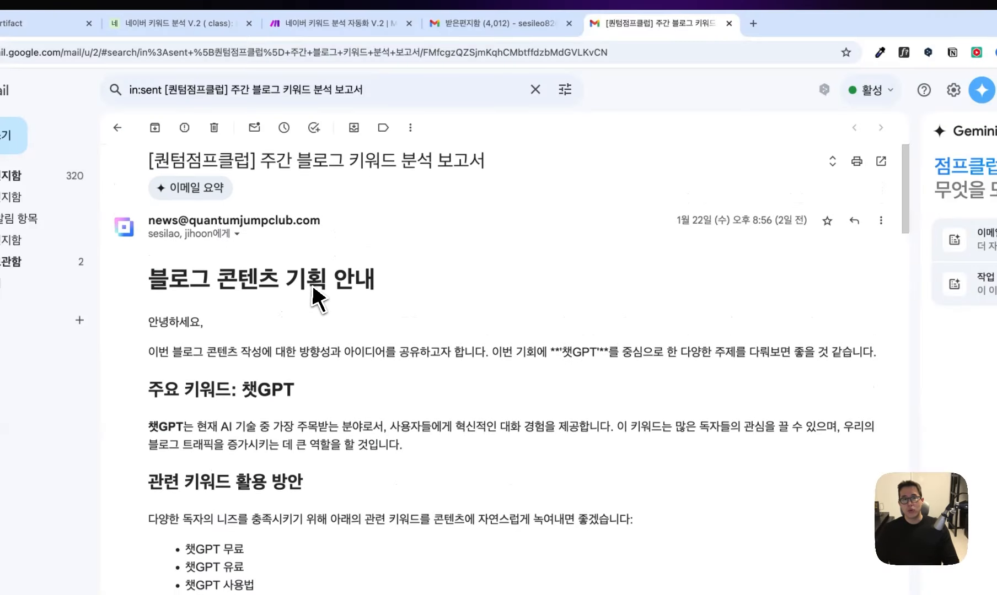
- Switch to the weekly blog keyword analysis report email in Gmail and read its introduction, main keyword and related keywords
scroll(318, 299, down, 1)
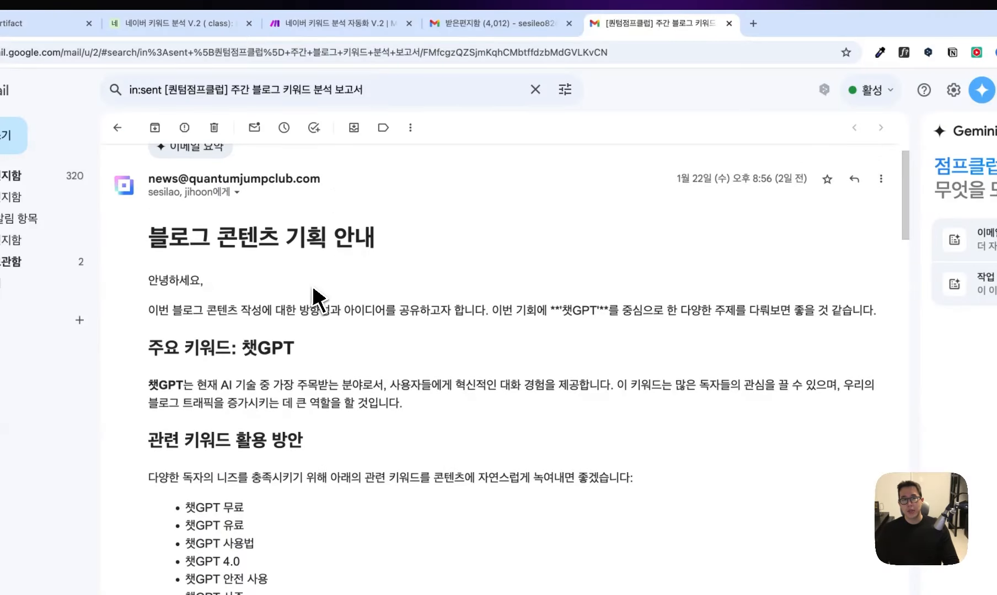
scroll(299, 285, down, 1)
drag(148, 185, 328, 194)
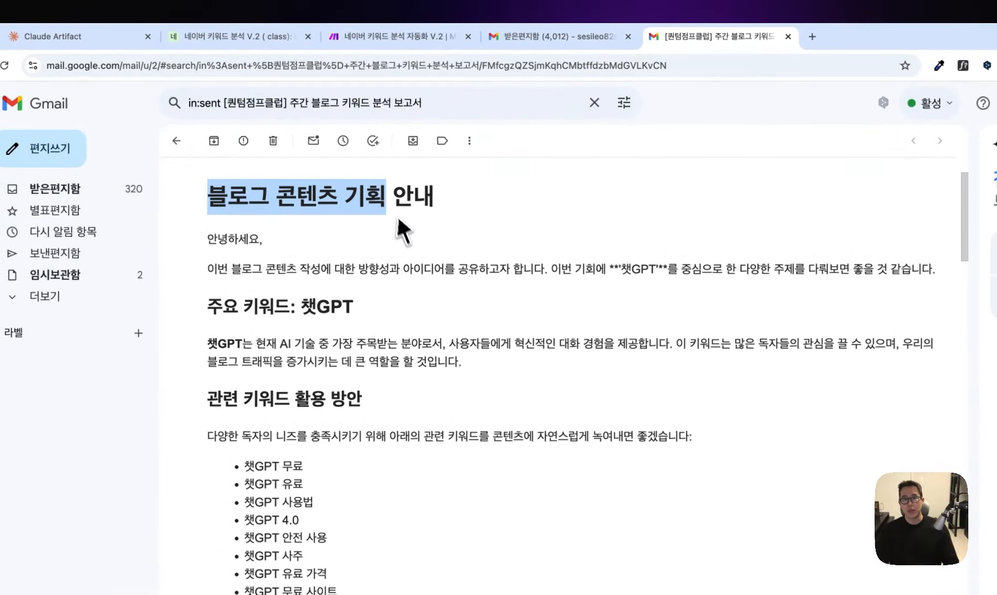
scroll(373, 244, down, 1)
drag(619, 246, 677, 245)
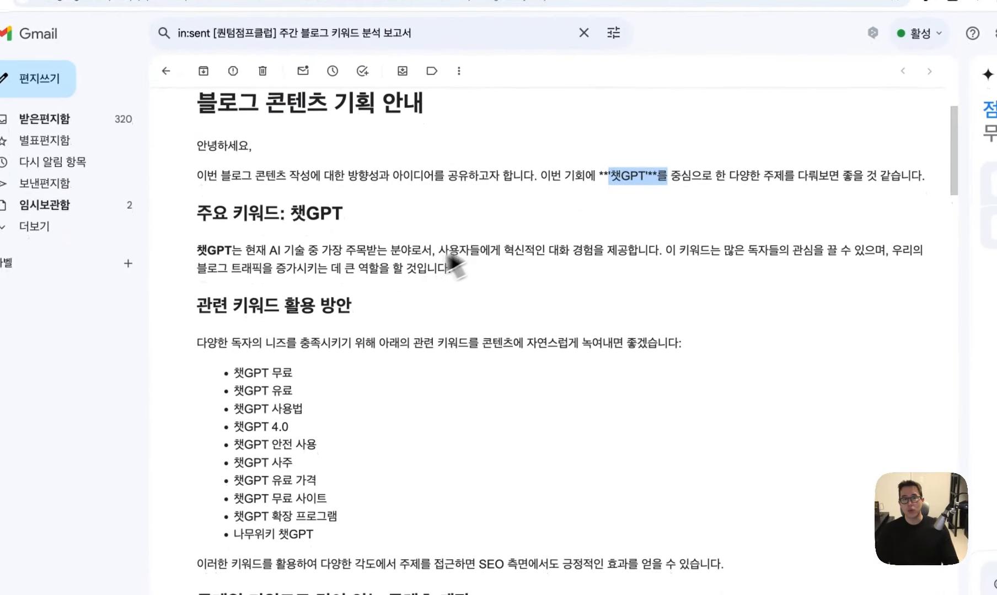
scroll(386, 375, down, 1)
scroll(276, 323, down, 2)
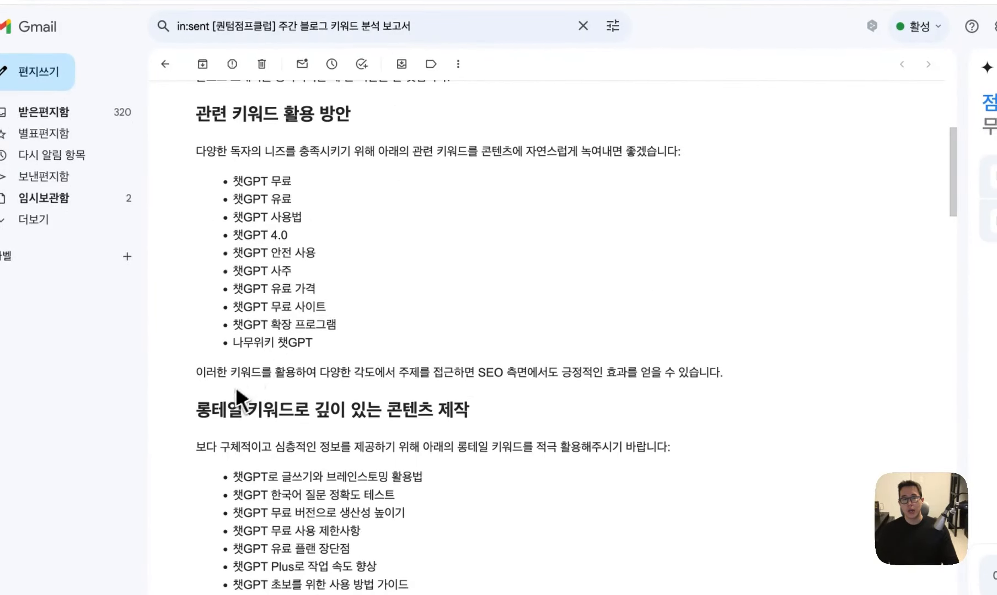
- Review the email's long-tail keyword section and its list of 챗GPT phrases
drag(197, 409, 485, 414)
click(489, 415)
scroll(521, 384, down, 5)
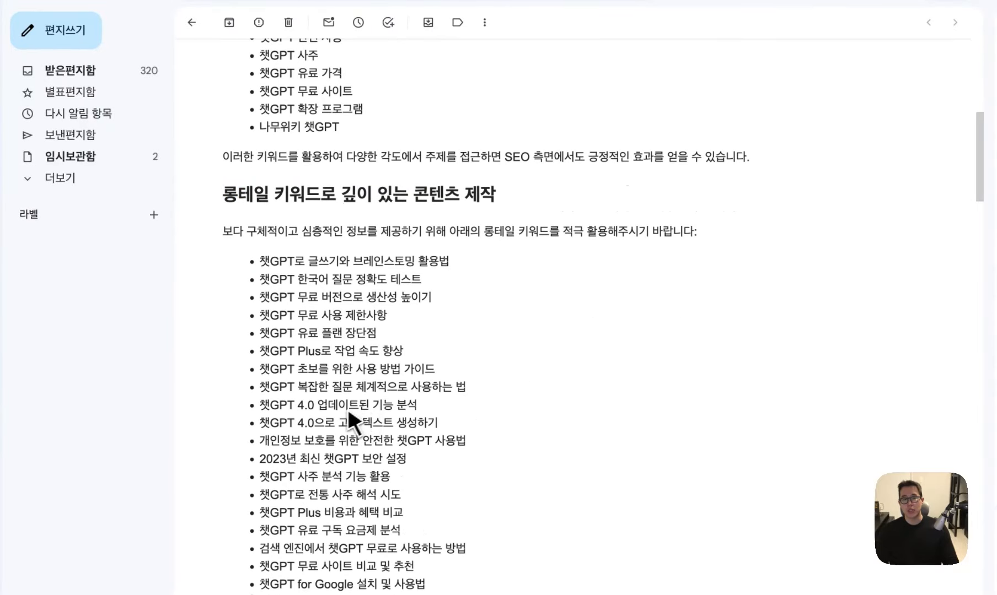
drag(259, 166, 407, 473)
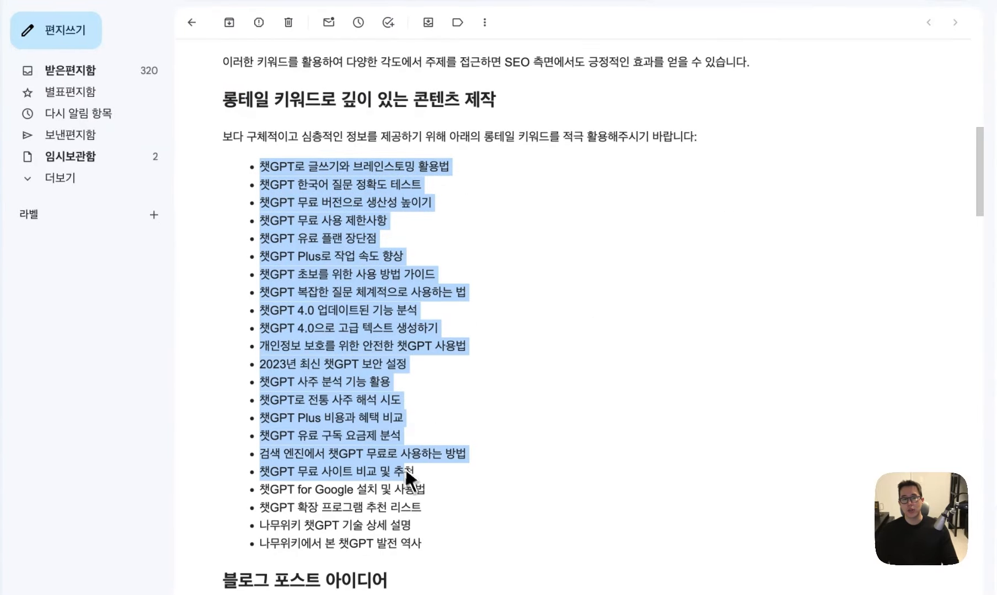
- Read the blog post ideas in the email report, including each idea's content outline and points
scroll(411, 479, down, 5)
drag(224, 331, 403, 333)
click(405, 332)
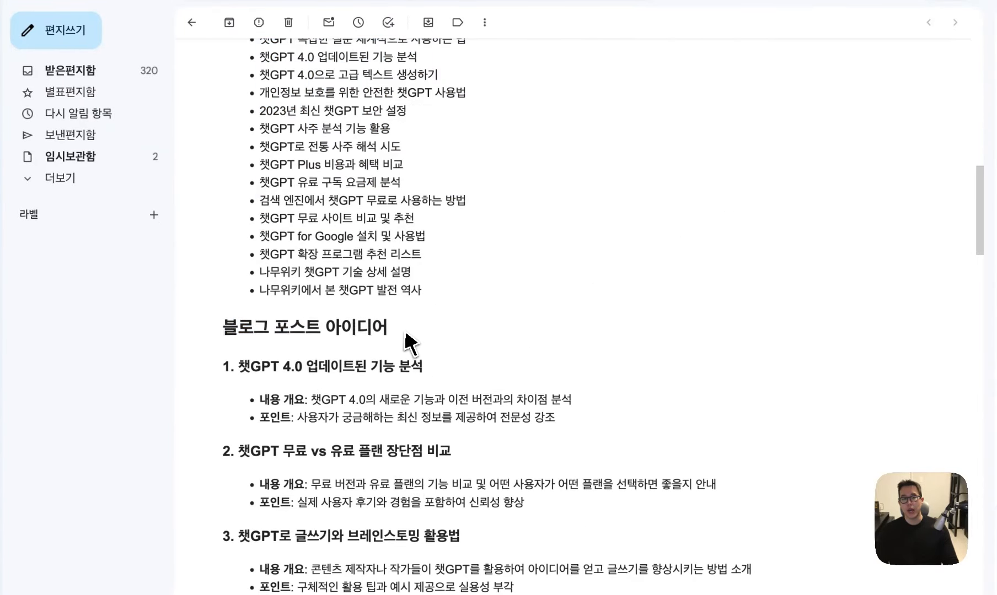
scroll(405, 332, down, 3)
drag(224, 213, 423, 214)
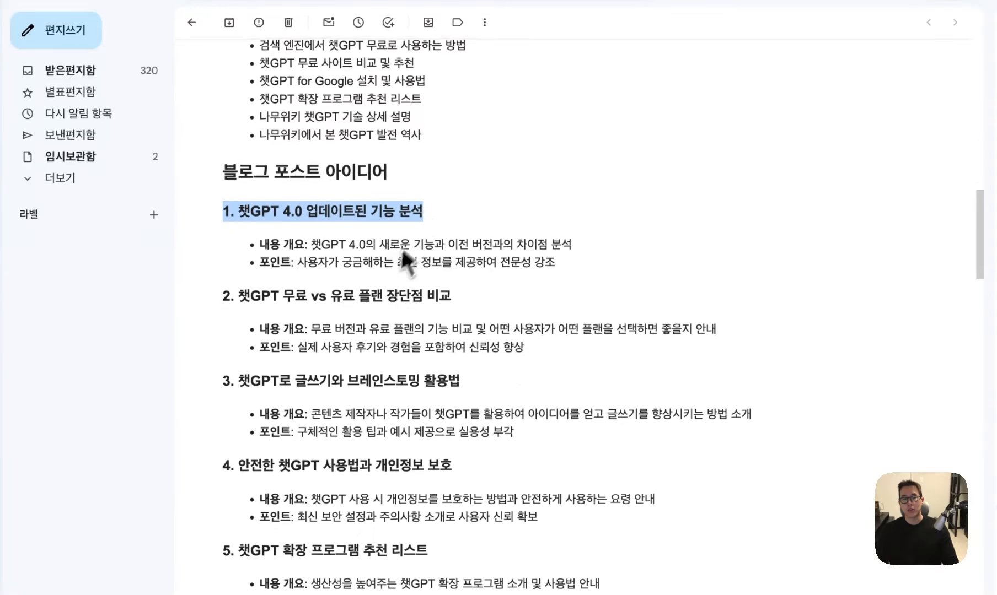
scroll(400, 246, down, 1)
drag(230, 239, 334, 242)
click(334, 243)
scroll(379, 251, down, 6)
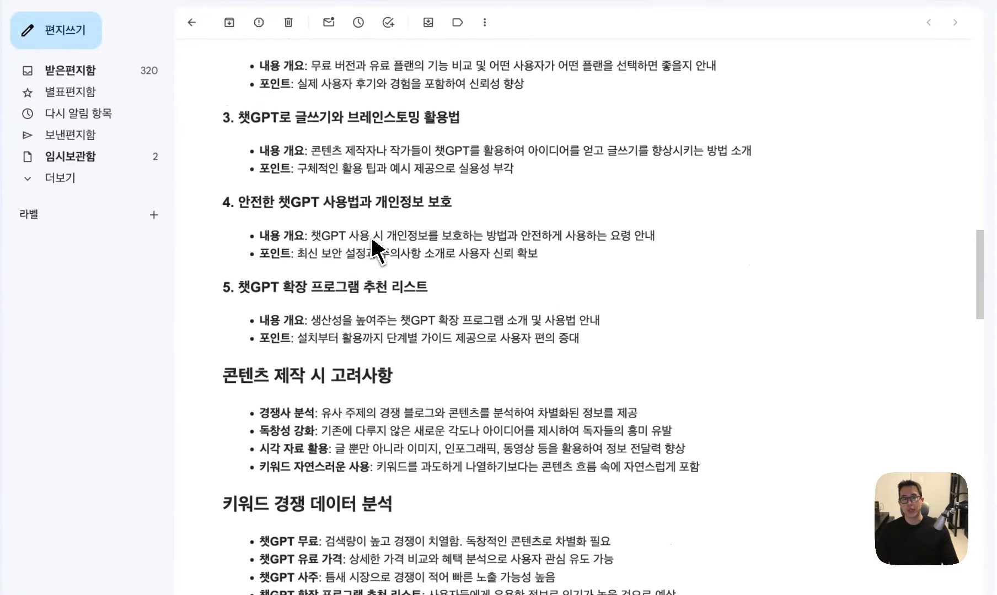
- Examine the keyword competition data analysis in the email, reading the 챗GPT 무료 and 챗GPT 유료 가격 entries
drag(224, 342, 380, 381)
click(379, 385)
drag(260, 381, 272, 384)
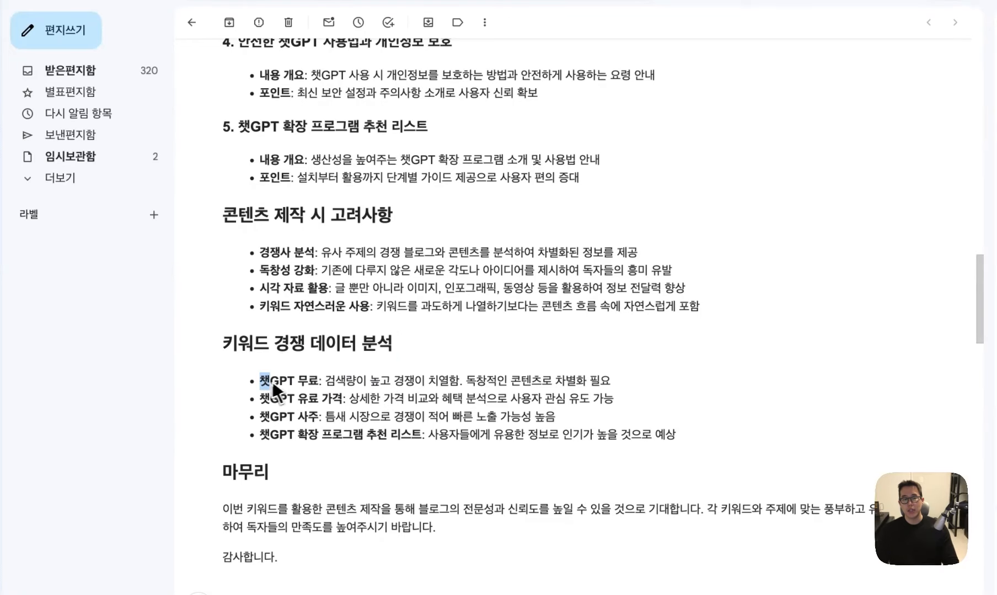
drag(336, 381, 426, 384)
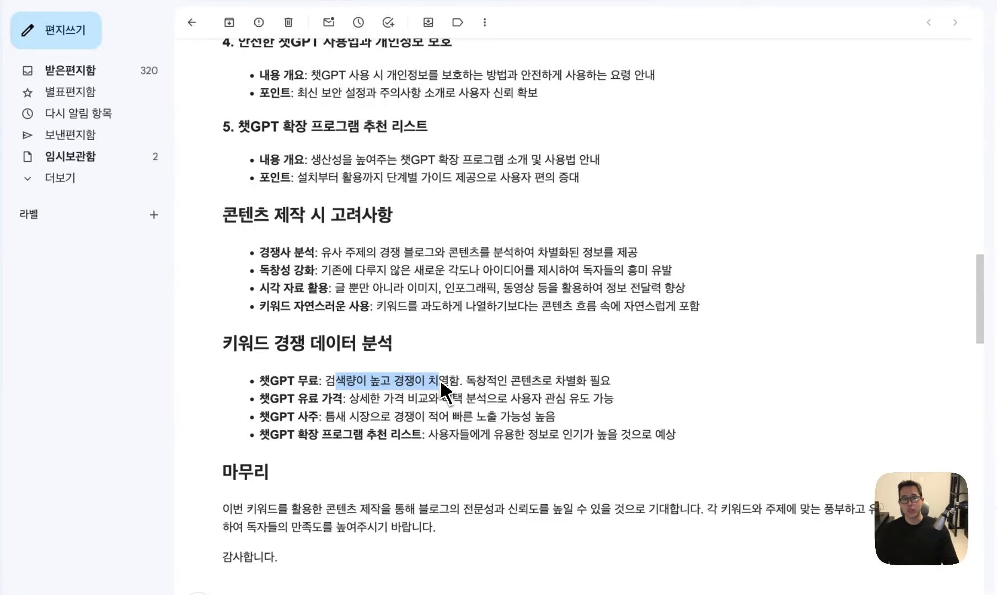
drag(260, 399, 298, 400)
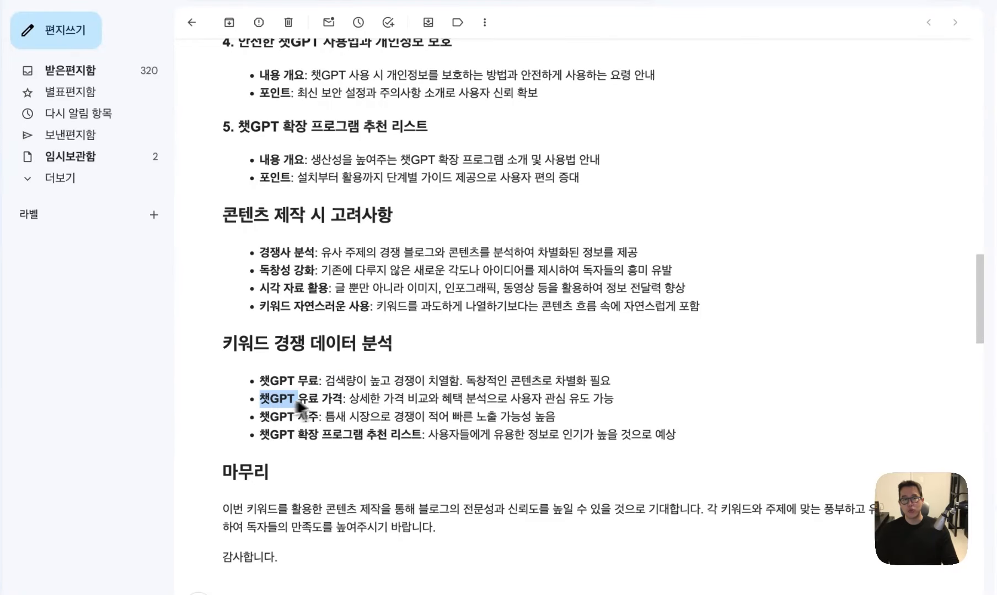
double_click(361, 400)
drag(473, 398, 624, 401)
click(624, 401)
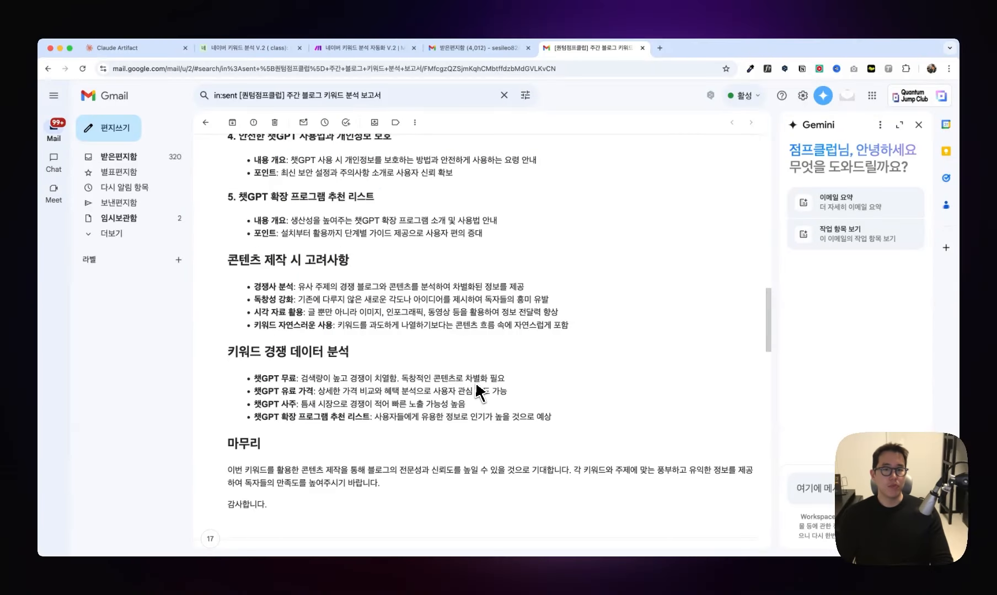
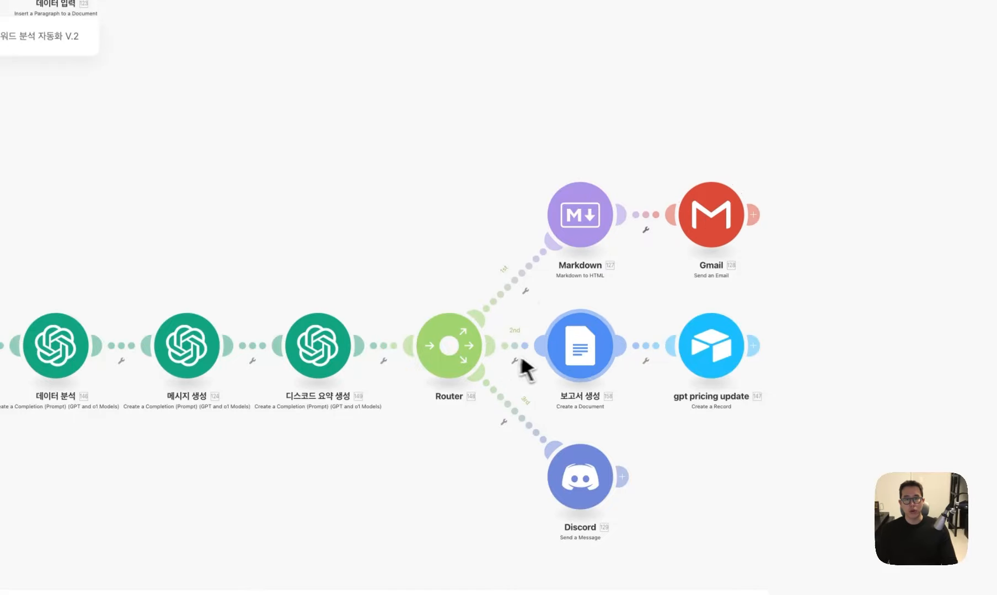
- Return to the Make scenario, check the 보고서 생성 module's document name, content mapping and folder location, and close the module
click(591, 359)
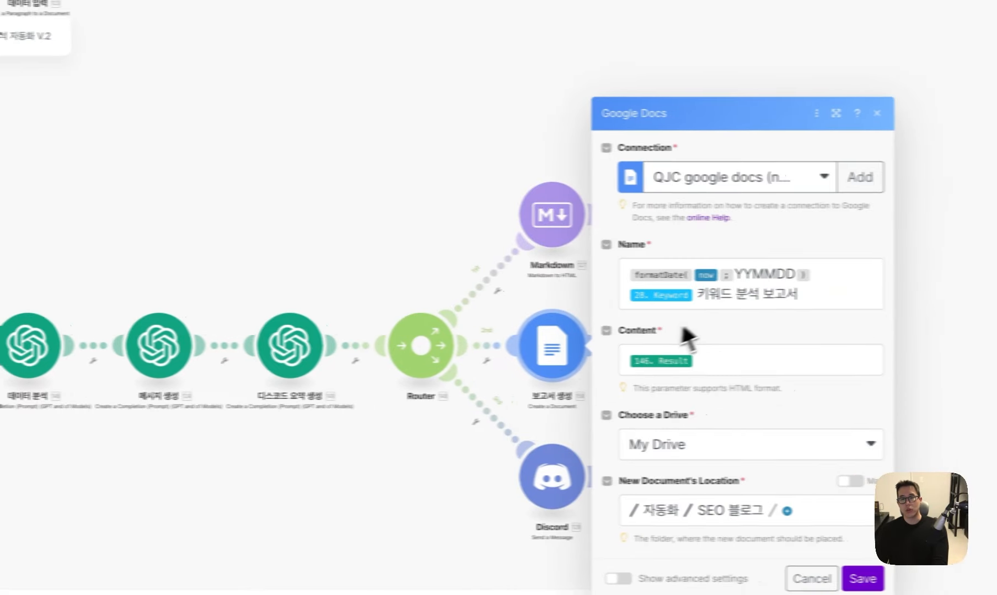
drag(833, 297, 632, 275)
click(685, 362)
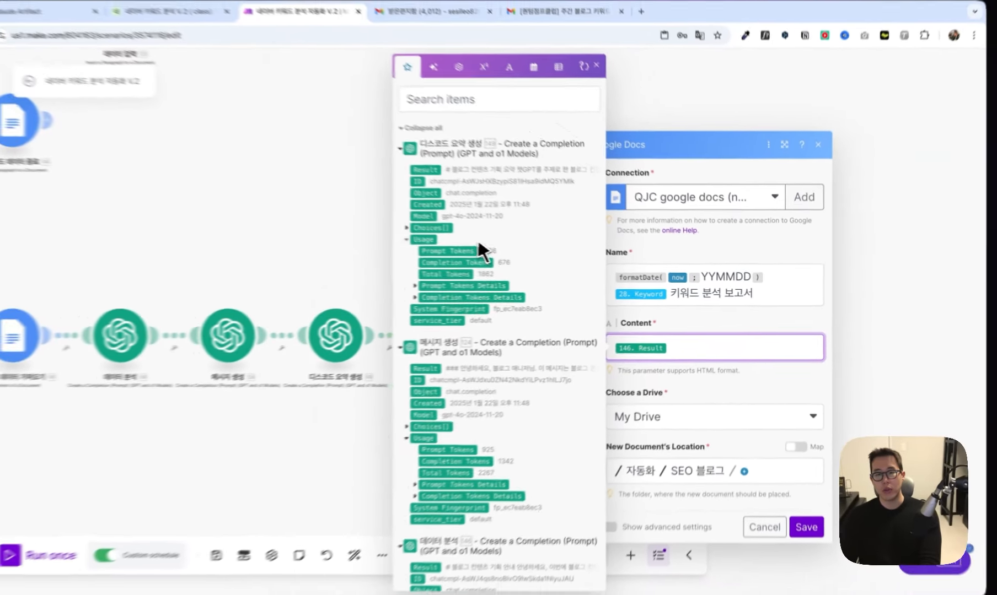
scroll(452, 319, down, 5)
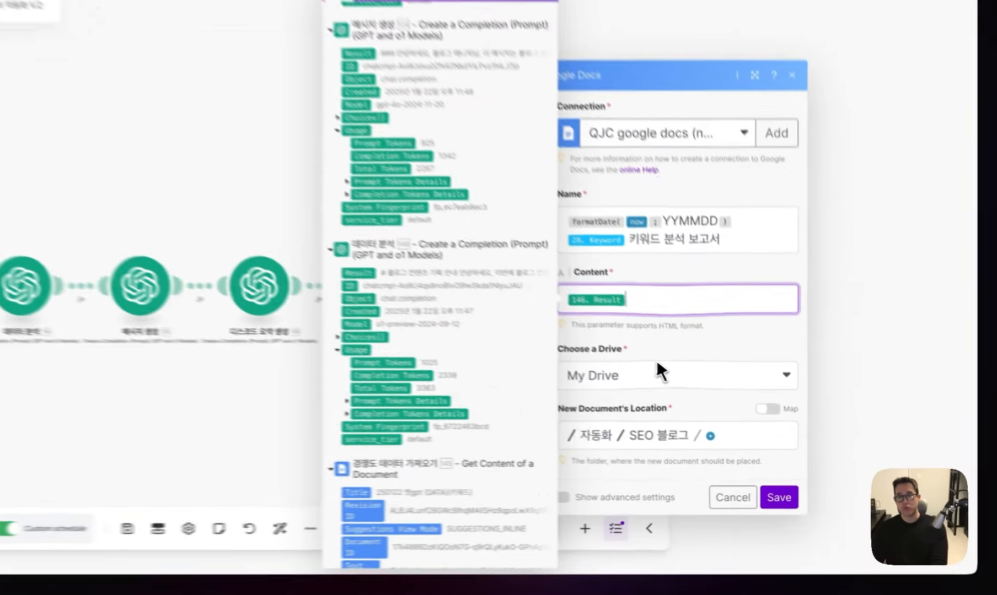
click(733, 417)
click(767, 496)
- Switch to the Airtable base 네이버 키워드 분석 V.2 (class) and open the gpt Pricing table
click(330, 28)
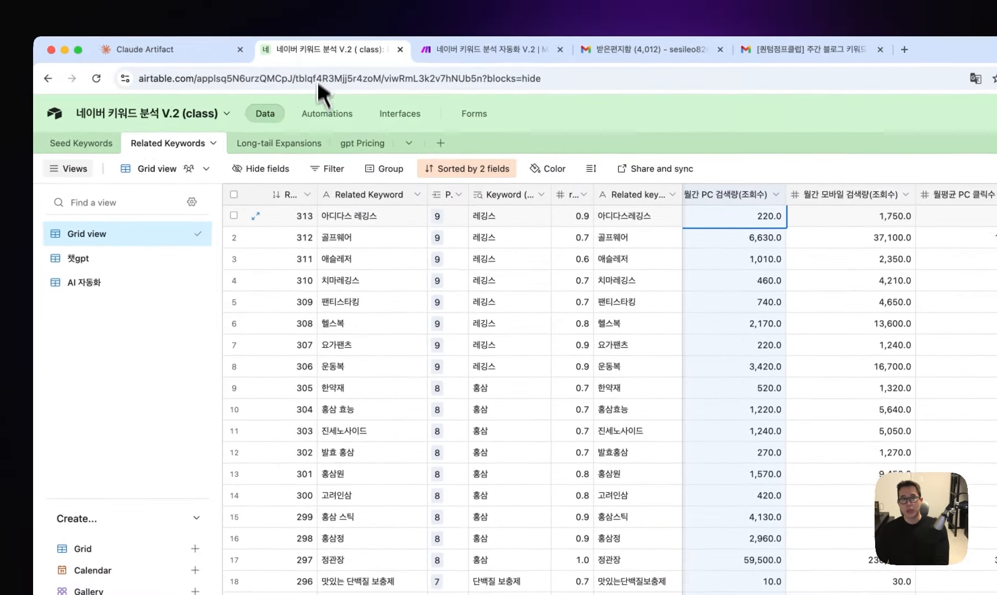
click(353, 143)
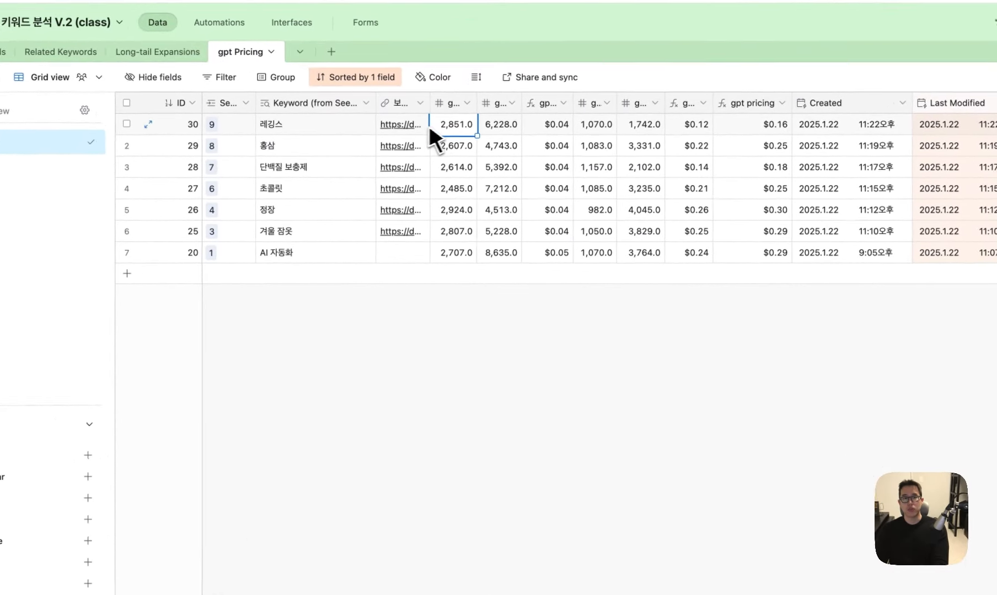
- Open the report document linked to the 레깅스 record and read its introduction and main keyword section
click(381, 168)
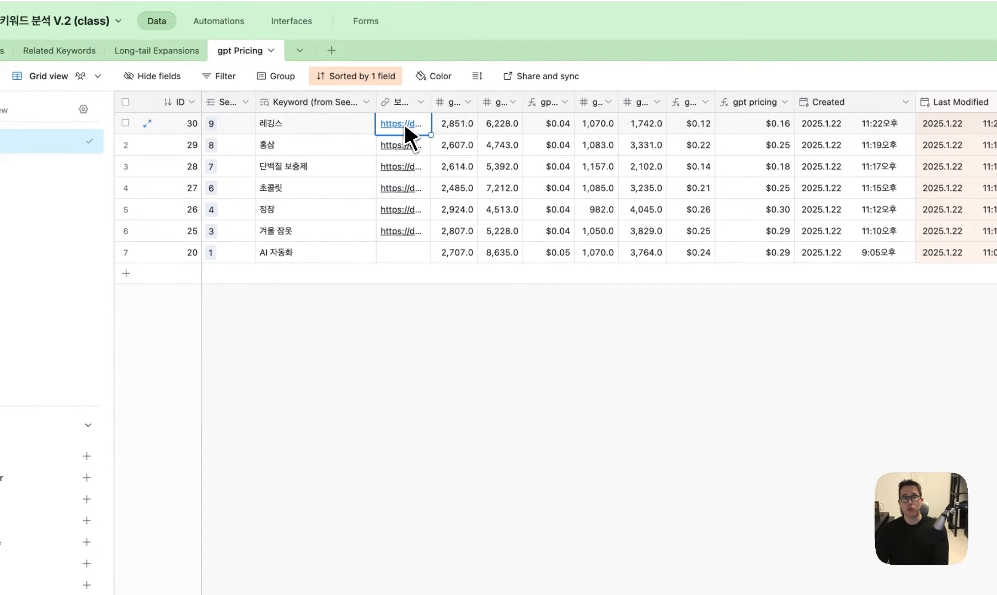
click(404, 124)
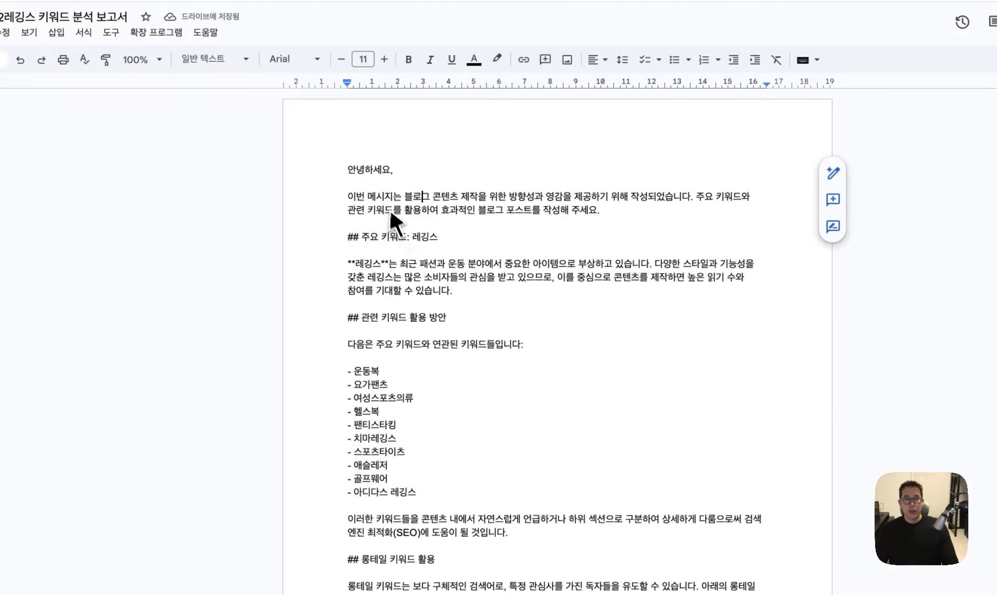
drag(411, 235, 446, 238)
click(453, 238)
scroll(453, 250, down, 3)
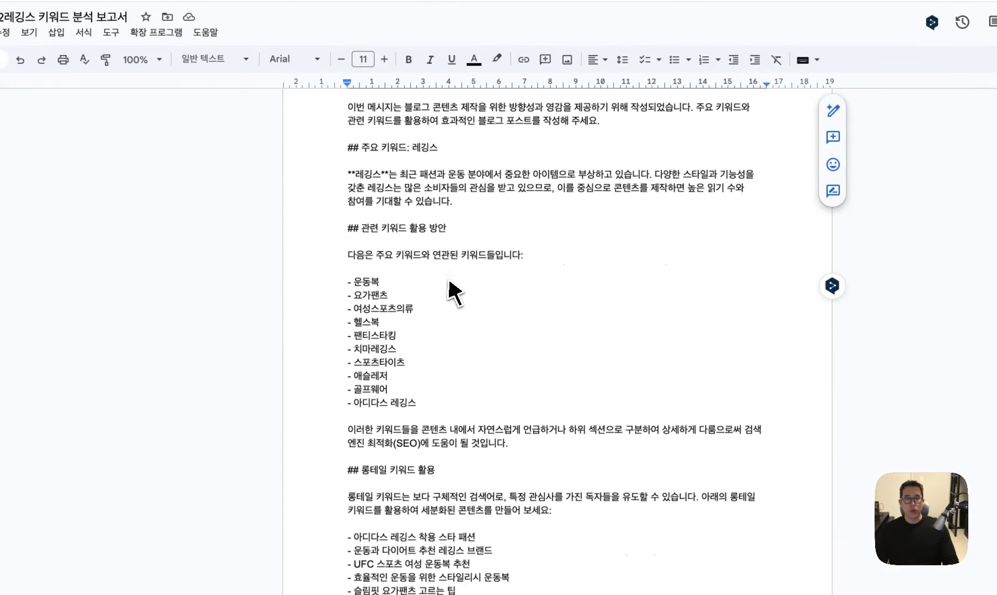
- Review the report's related keyword list and its long-tail keyword section
drag(418, 406, 370, 324)
scroll(399, 372, down, 3)
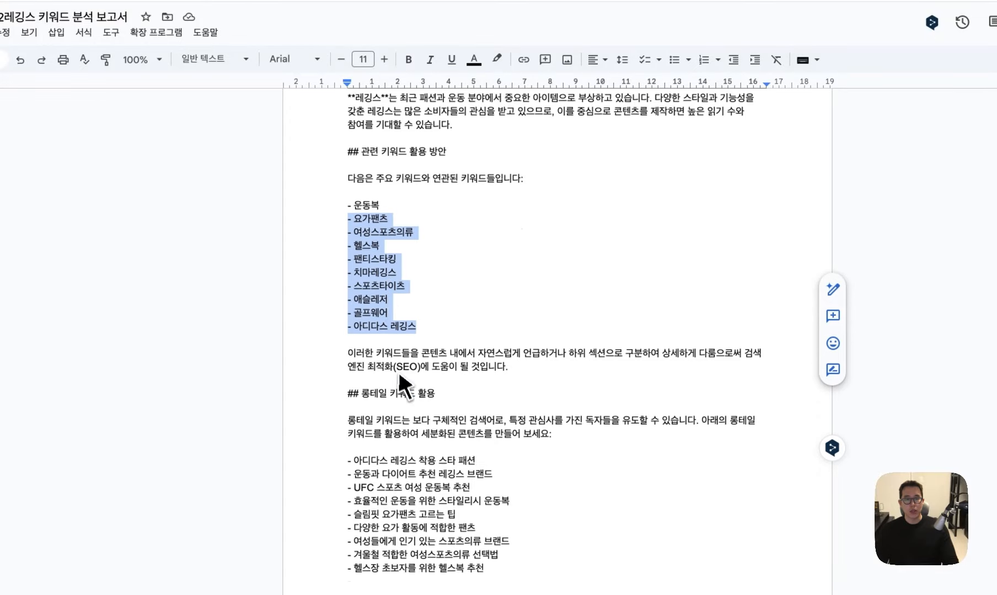
drag(362, 369, 397, 369)
drag(484, 544, 337, 436)
scroll(400, 457, down, 3)
scroll(405, 409, down, 18)
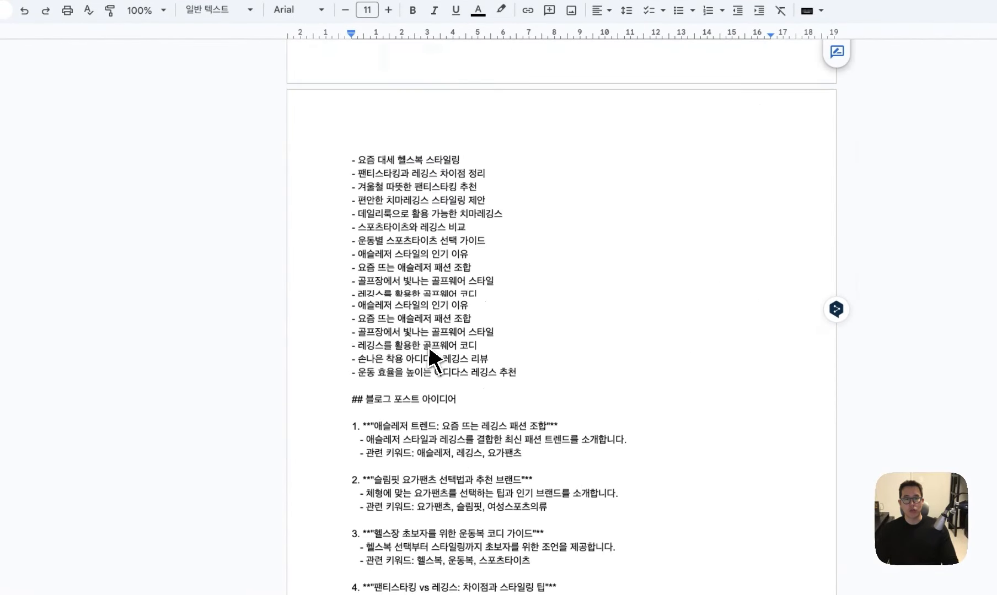
- Read the report's 블로그 포스트 아이디어 section and the additional content creation tips
drag(357, 154, 456, 155)
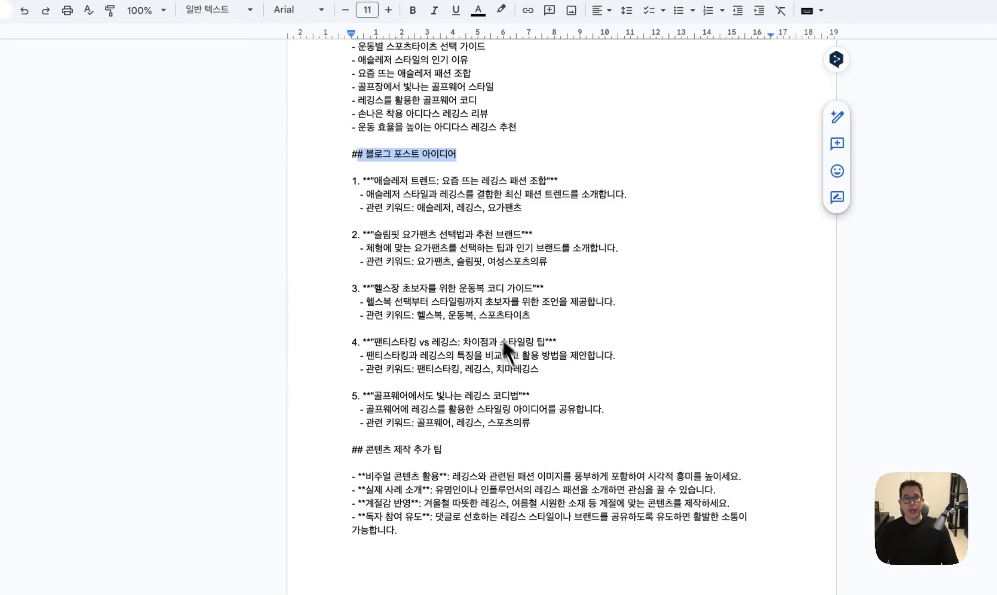
drag(531, 424, 353, 195)
scroll(373, 269, down, 3)
drag(363, 368, 436, 456)
click(436, 456)
- Read the 경쟁사 데이터 분석 section at the end of the report
scroll(436, 456, down, 9)
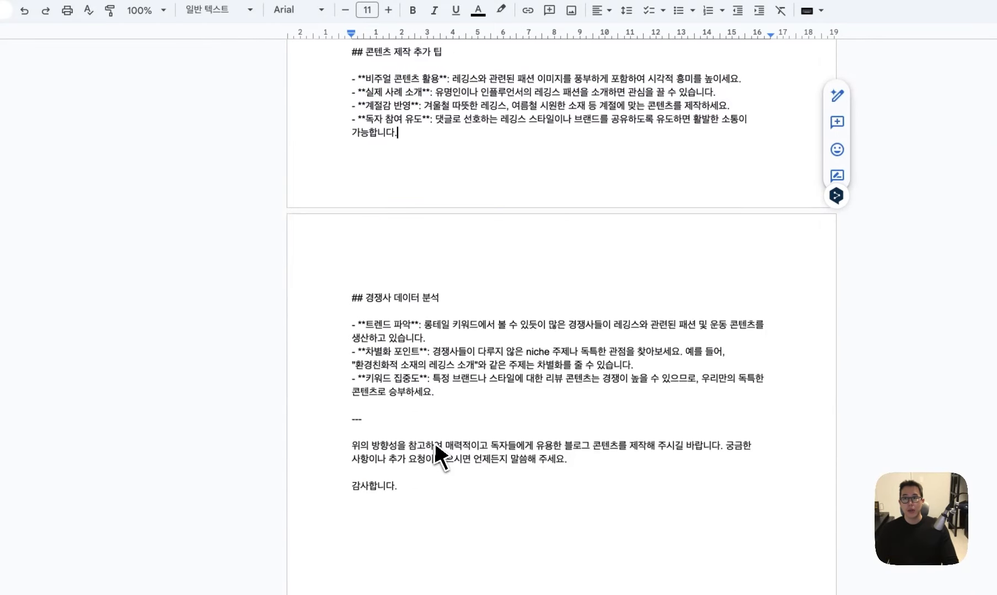
drag(365, 298, 423, 379)
click(441, 400)
scroll(441, 397, down, 2)
scroll(442, 398, up, 6)
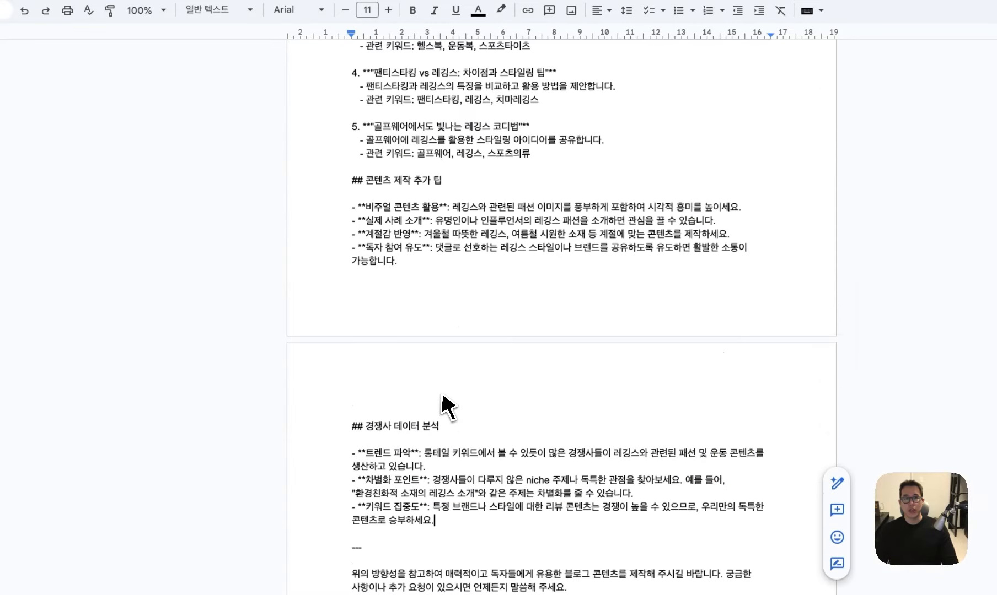
- Return to the Airtable gpt Pricing table and check the gpt pricing values of its records
click(270, 49)
click(449, 217)
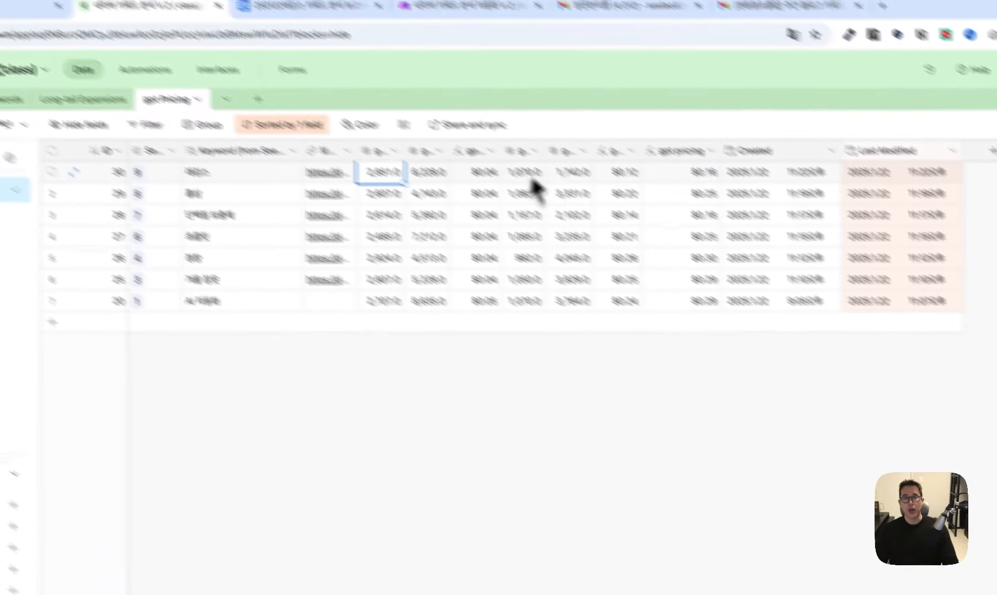
click(778, 241)
click(602, 123)
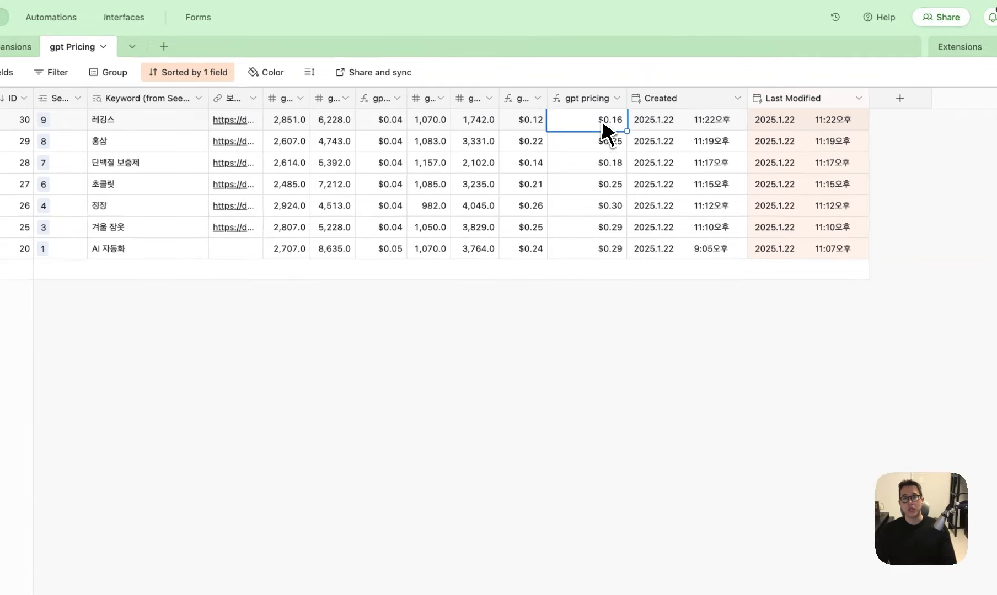
click(597, 247)
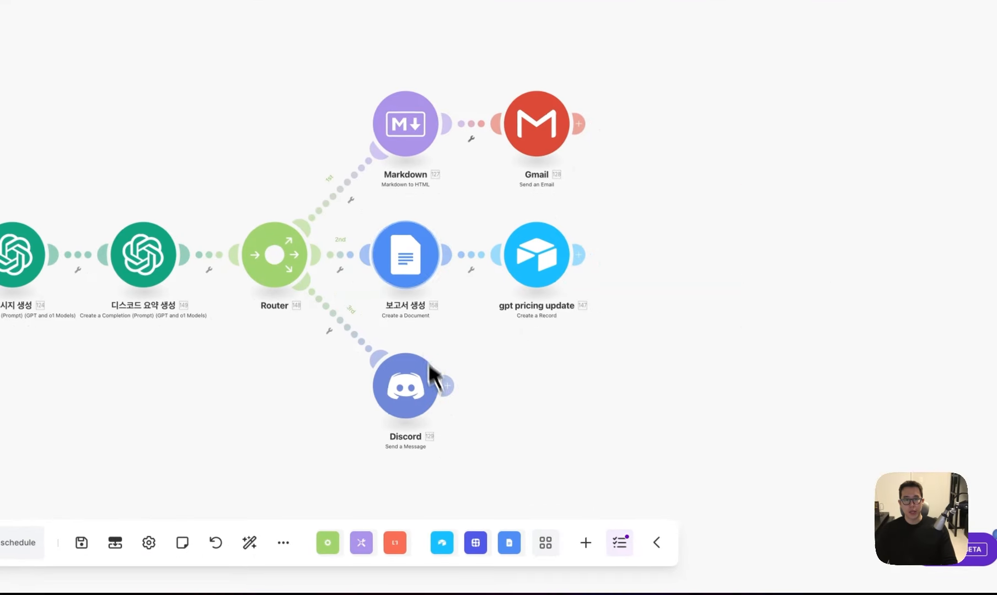
- In the Make scenario, check the Discord module's method, channel and message mapping, and close the module
click(416, 406)
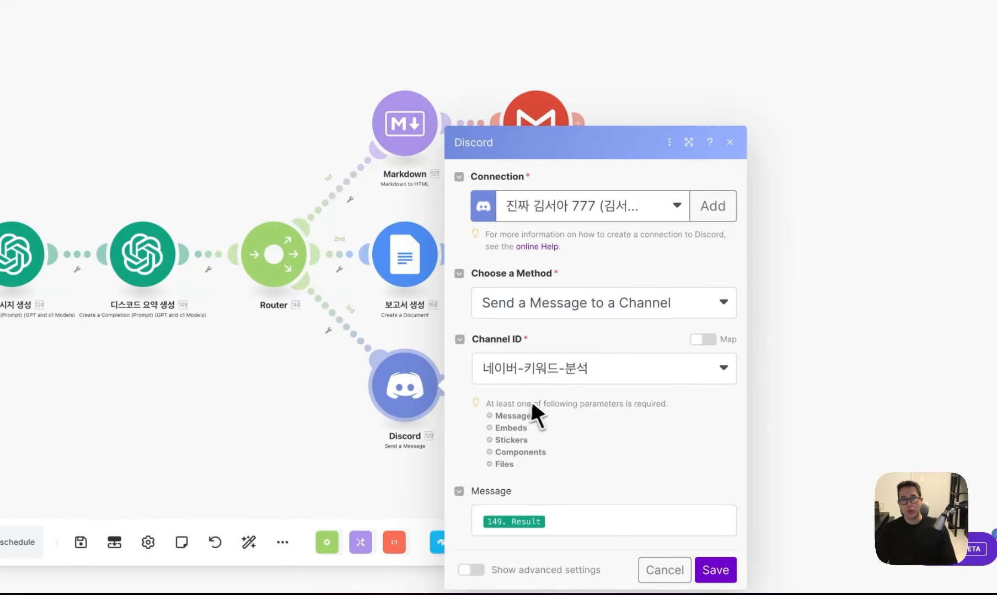
click(167, 412)
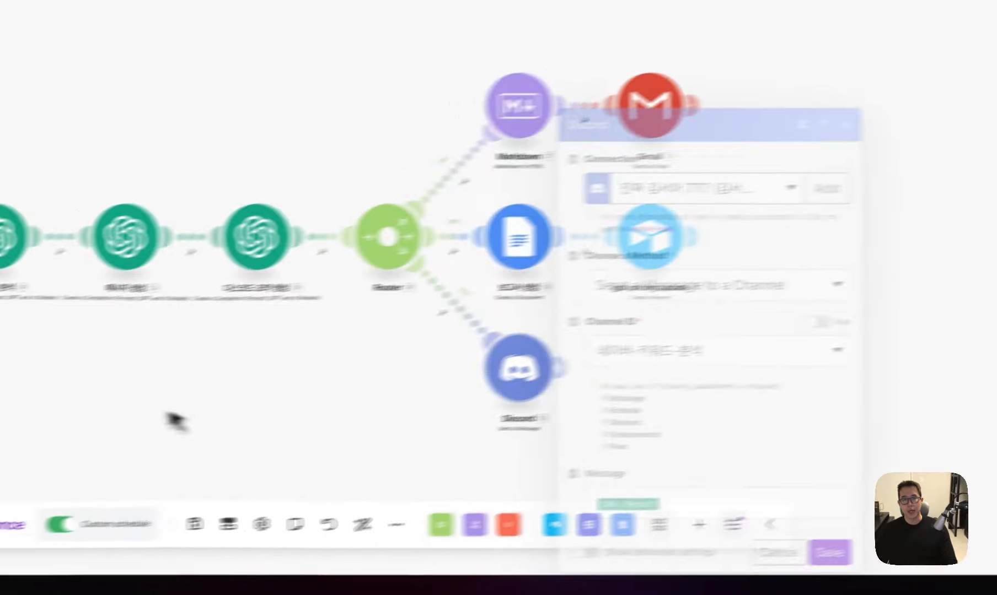
- Inspect the 최종 업데이트 Airtable module's Seed Keywords record mapping, including the Last Search value, and close it
scroll(167, 412, down, 5)
click(348, 455)
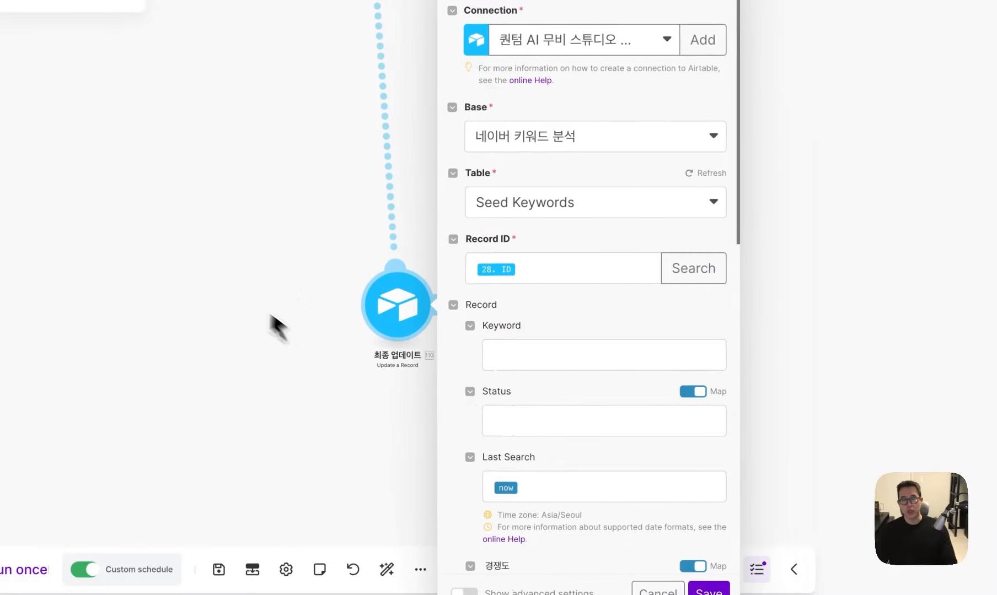
scroll(514, 323, down, 5)
click(527, 252)
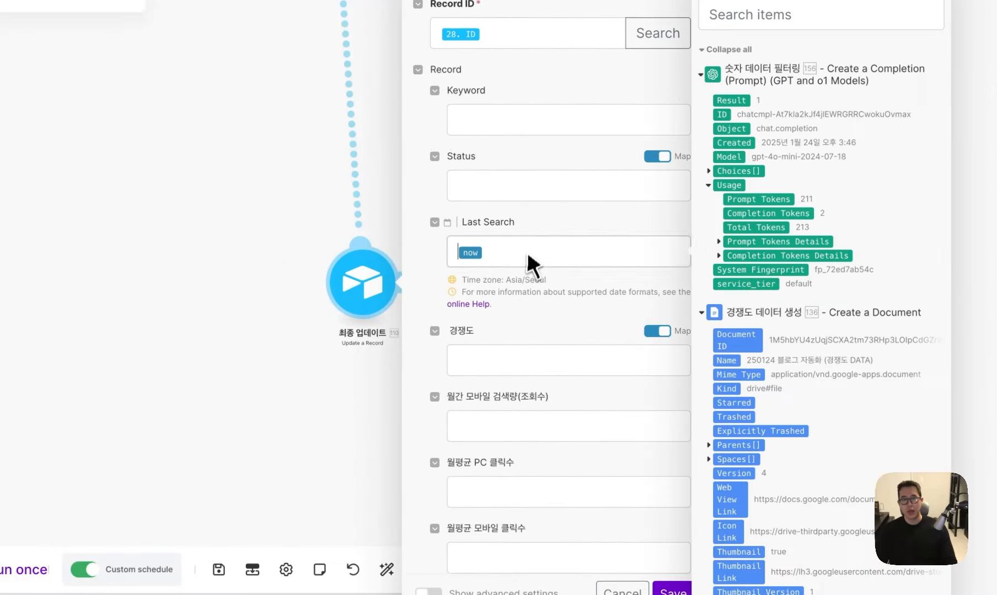
scroll(518, 260, down, 1)
scroll(638, 291, down, 6)
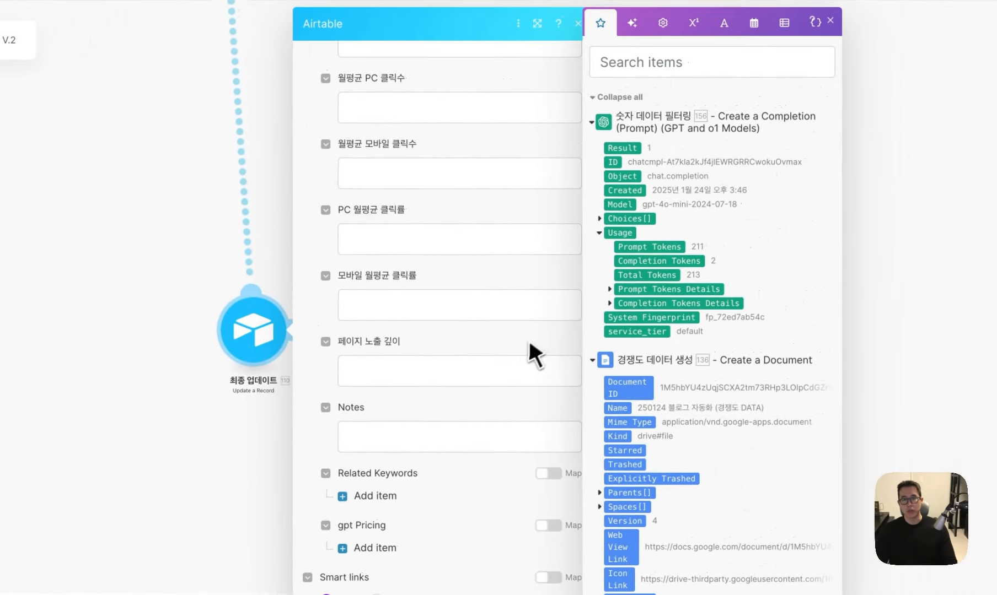
scroll(526, 345, down, 2)
click(513, 380)
click(632, 574)
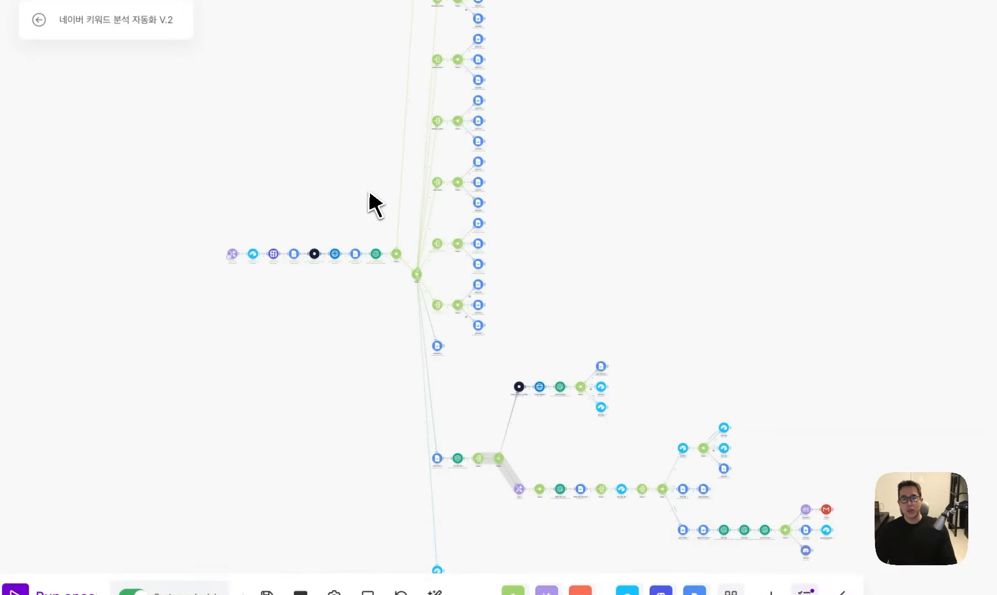
drag(370, 193, 416, 212)
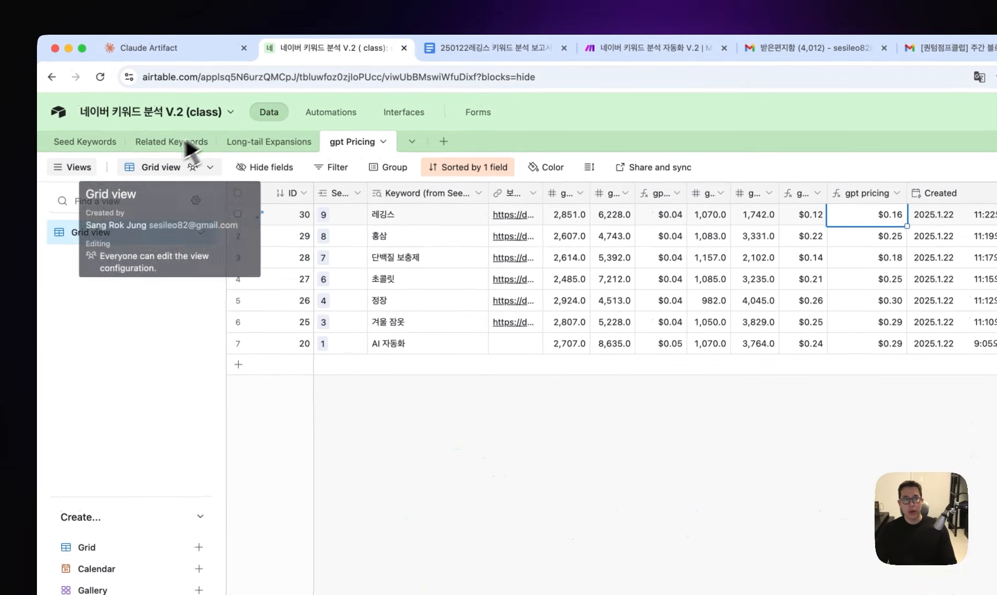
- Switch to the Airtable Seed Keywords table and inspect the seed ID and Status field settings without changing them
click(77, 116)
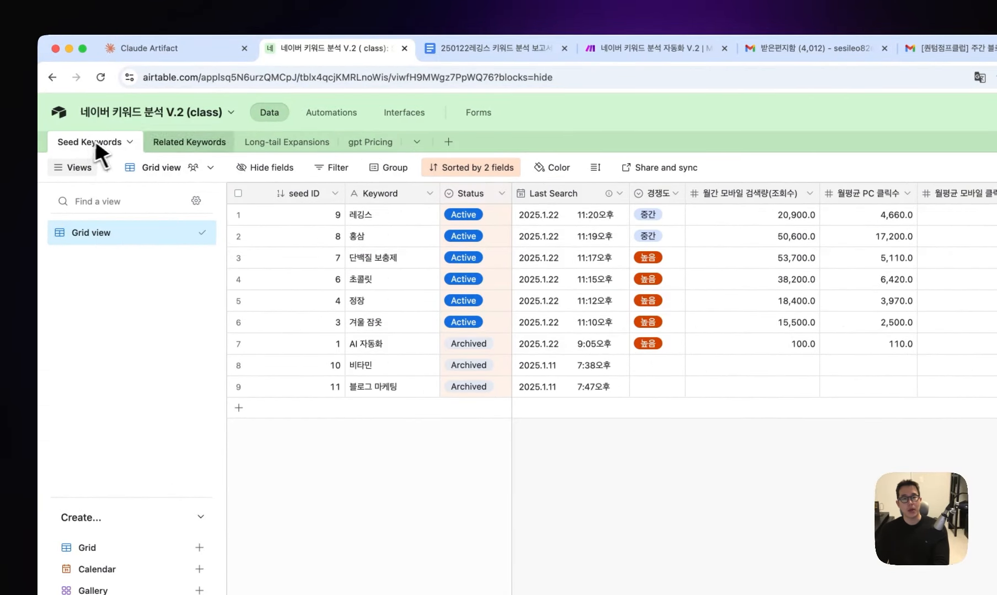
double_click(318, 194)
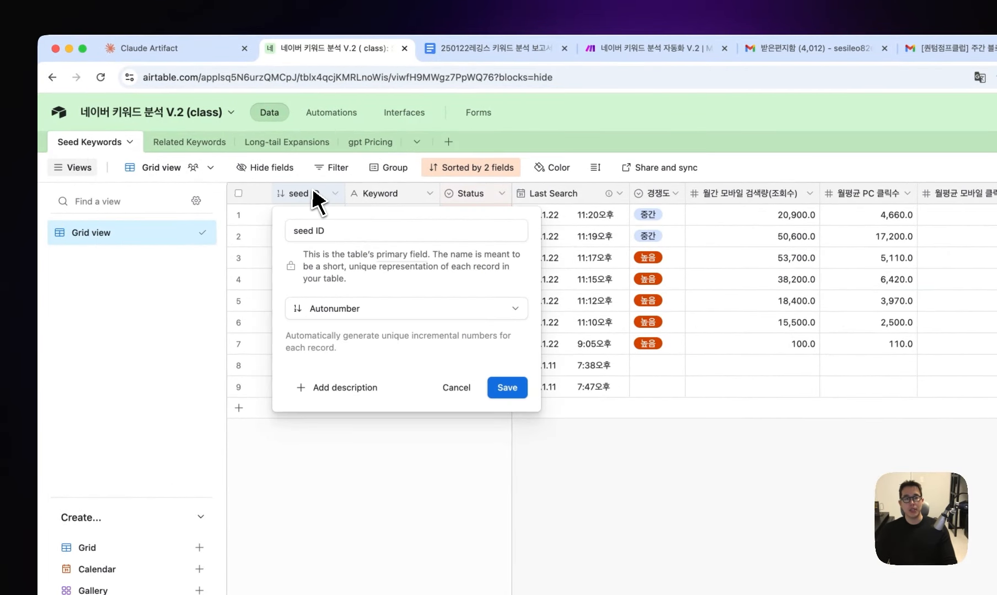
click(347, 190)
double_click(469, 194)
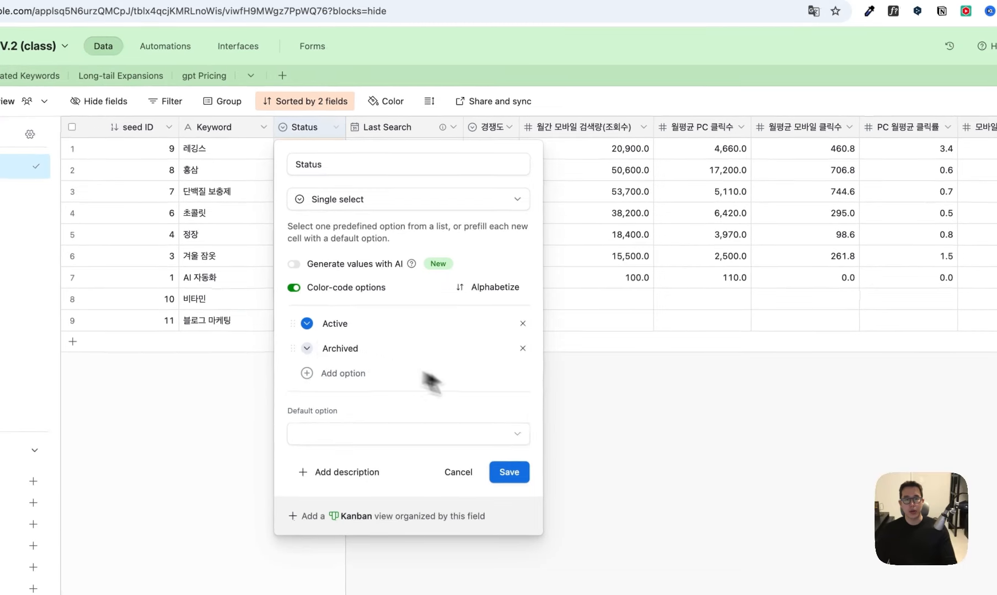
click(458, 472)
- Look at the Last Search column and inspect the 경쟁도 field's type and select options
click(392, 128)
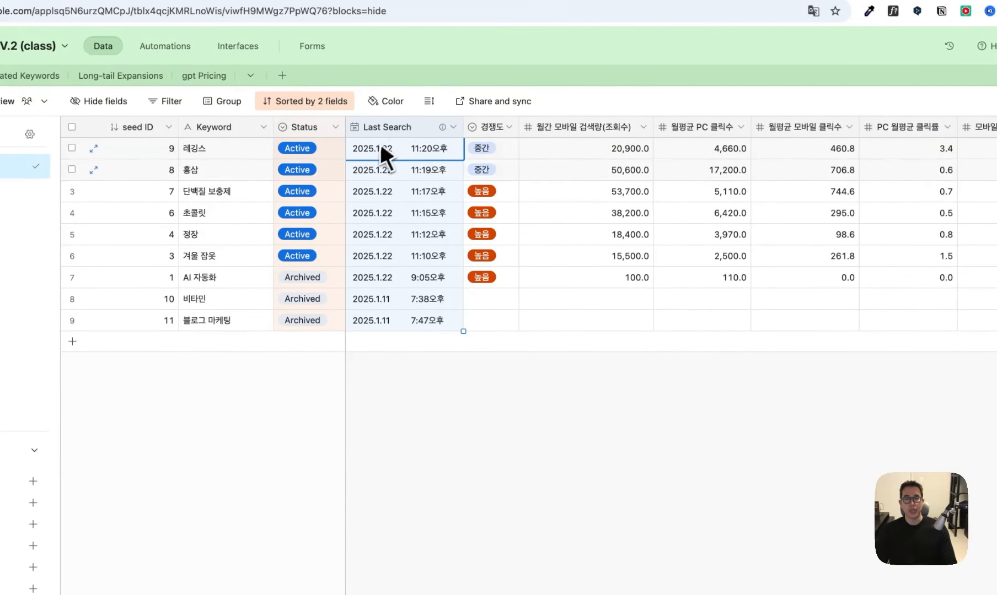
scroll(388, 150, right, 2)
click(430, 135)
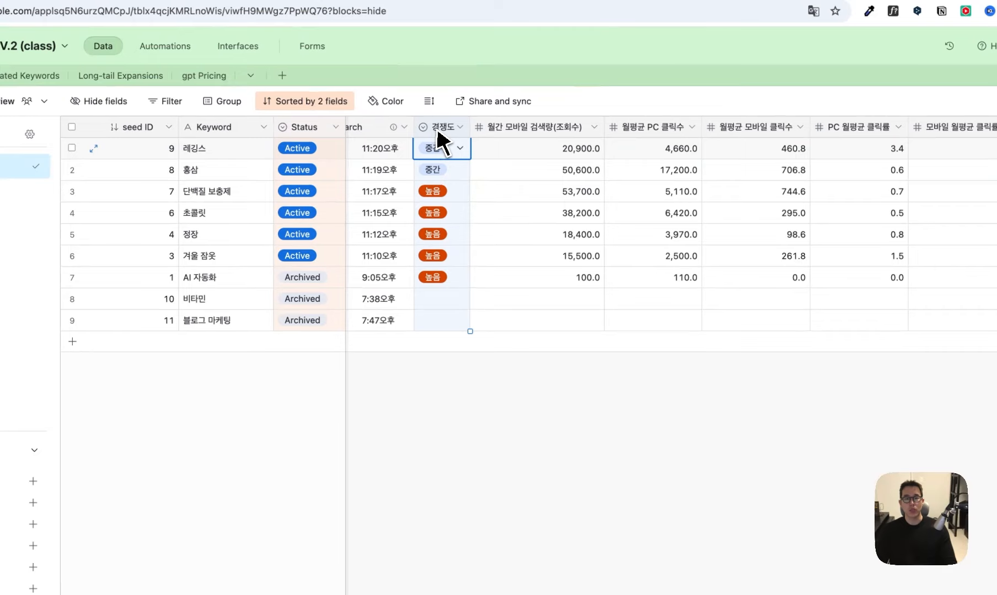
double_click(439, 128)
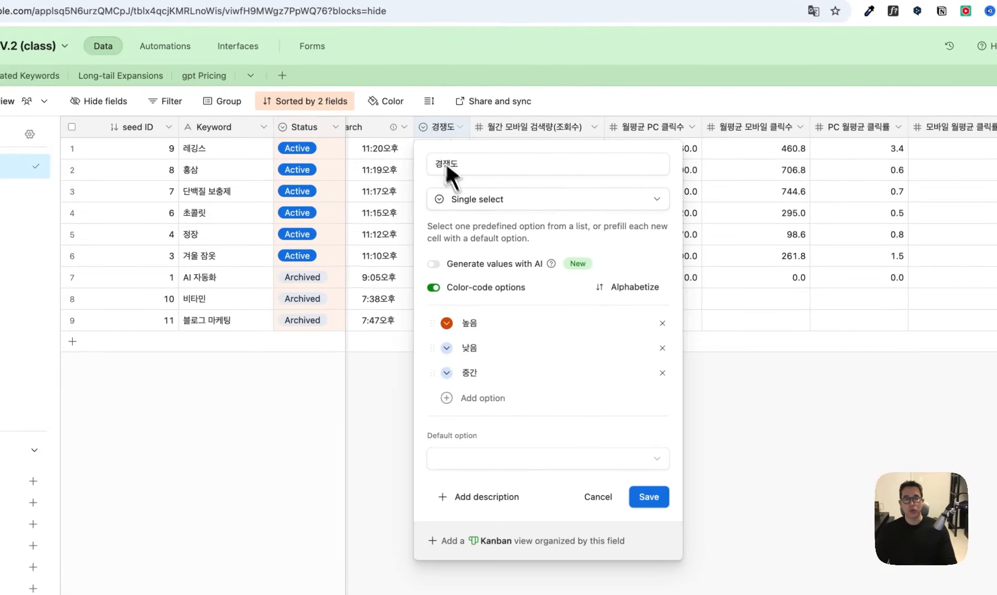
- Go through the Seed Keywords search volume, click count and click rate columns from 월간 모바일 검색량(조회수) to 모바일 월평균 클릭률
click(508, 135)
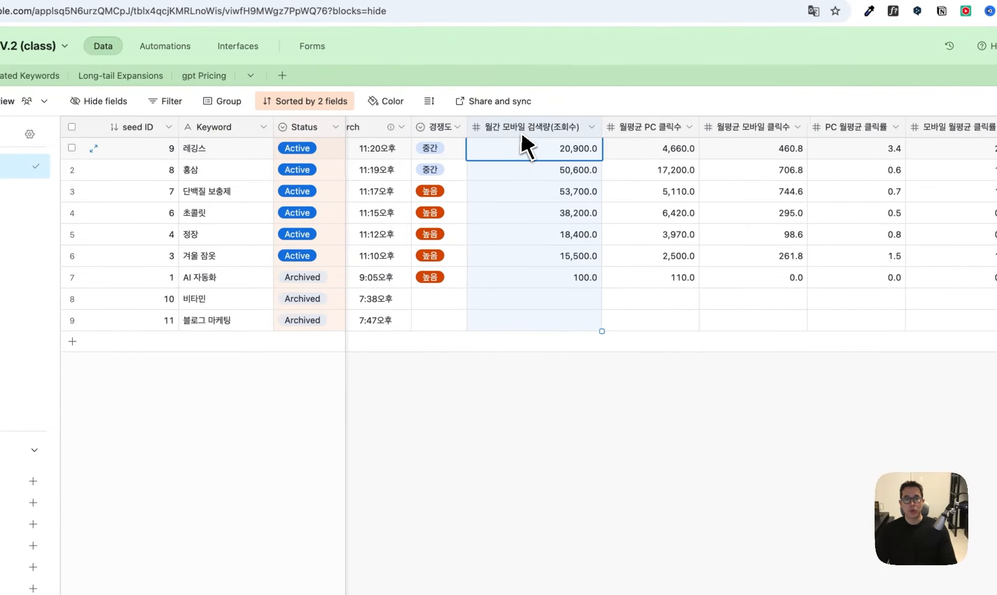
scroll(513, 140, right, 2)
scroll(496, 140, right, 2)
click(527, 131)
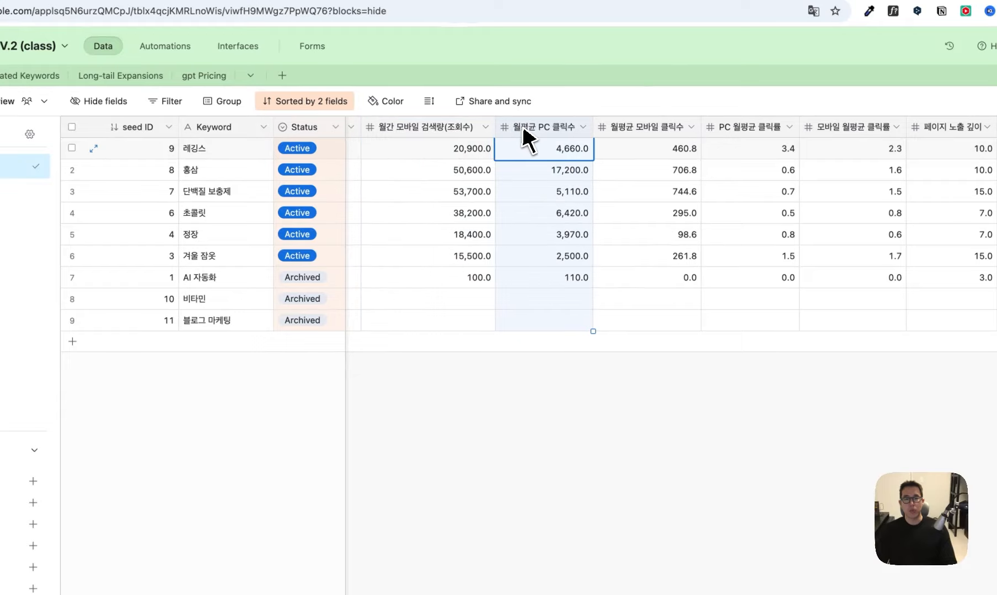
scroll(532, 132, right, 3)
click(530, 130)
scroll(534, 133, right, 3)
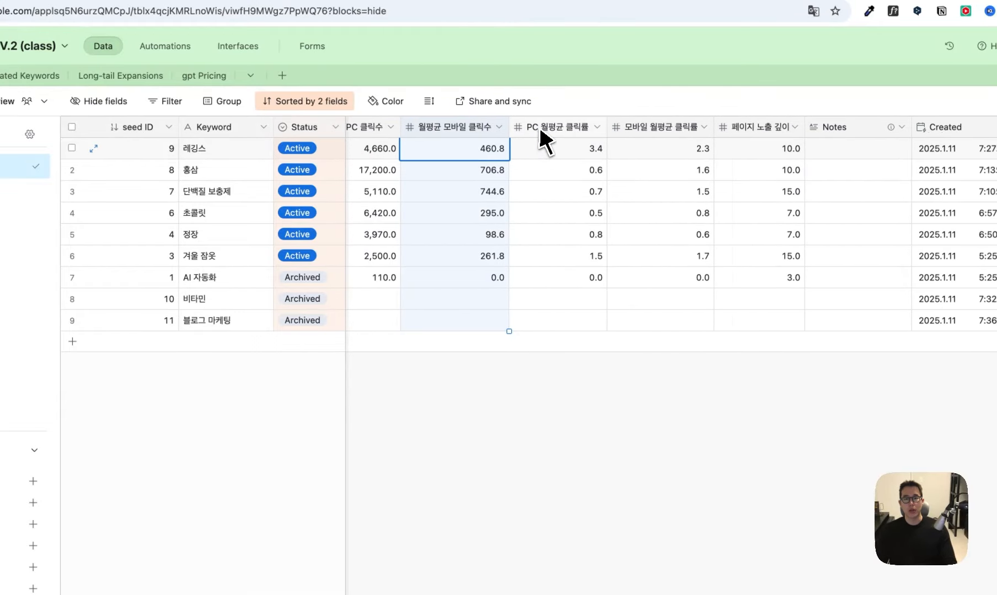
click(542, 131)
scroll(543, 131, right, 1)
scroll(545, 132, right, 3)
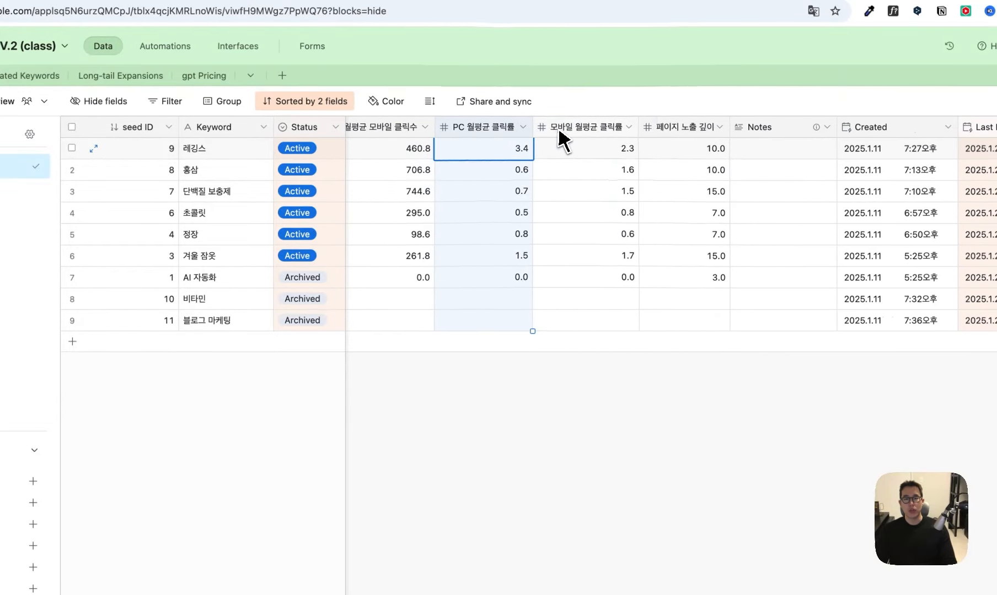
click(559, 131)
scroll(563, 132, right, 3)
- Check the field type of 페이지 노출 깊이, close its settings unchanged, and view the remaining columns
click(585, 133)
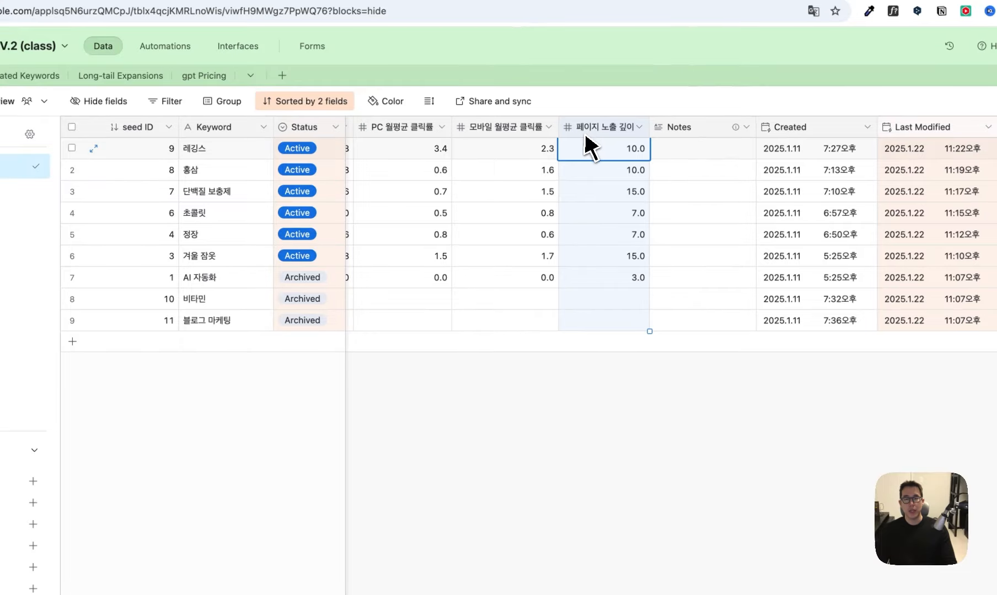
scroll(595, 135, right, 1)
double_click(595, 135)
click(626, 200)
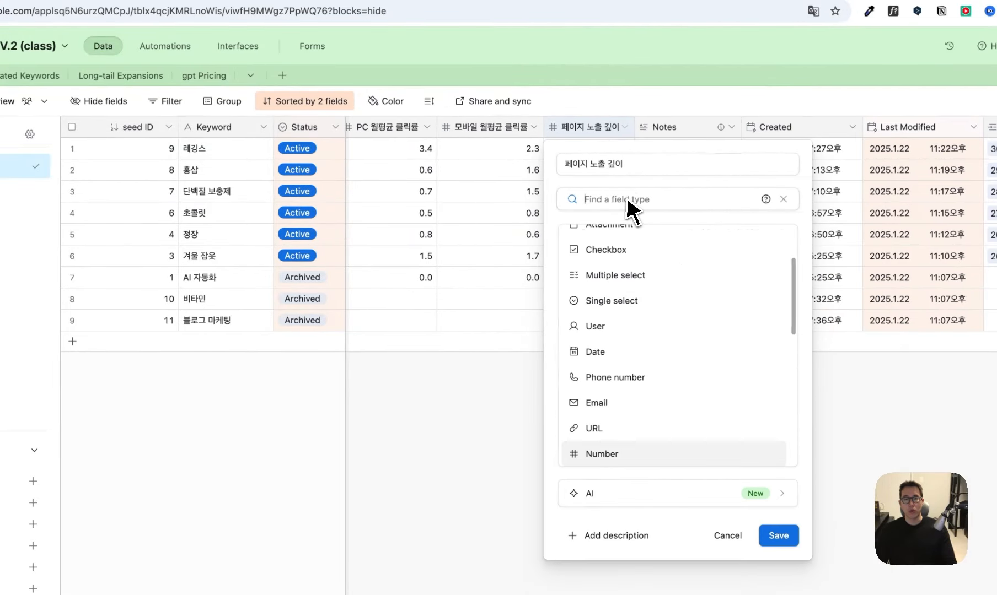
click(535, 454)
scroll(643, 146, right, 2)
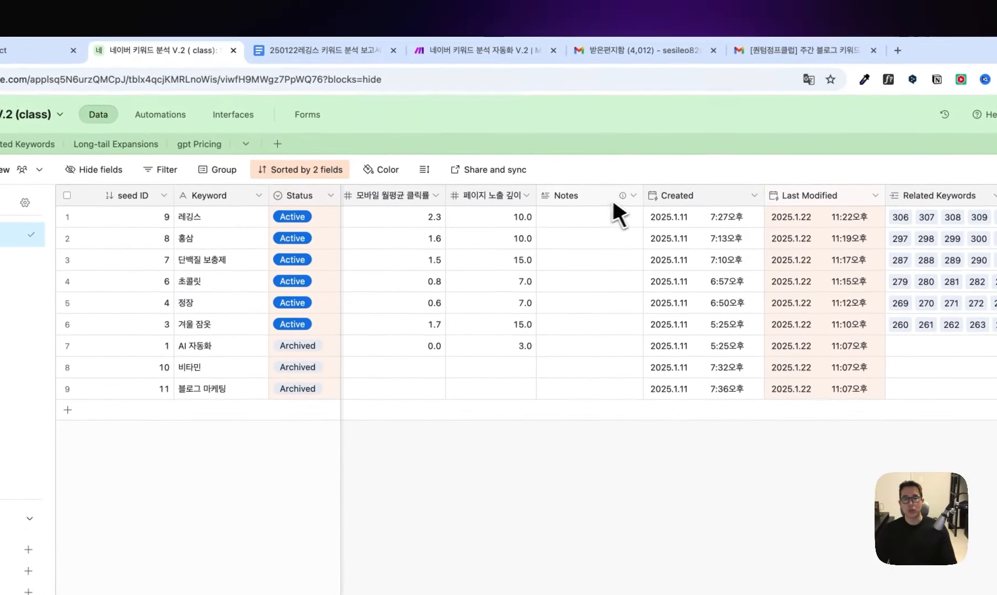
- Open the Related Keywords table and inspect the RK ID and Related Keyword field settings without changing them
click(33, 145)
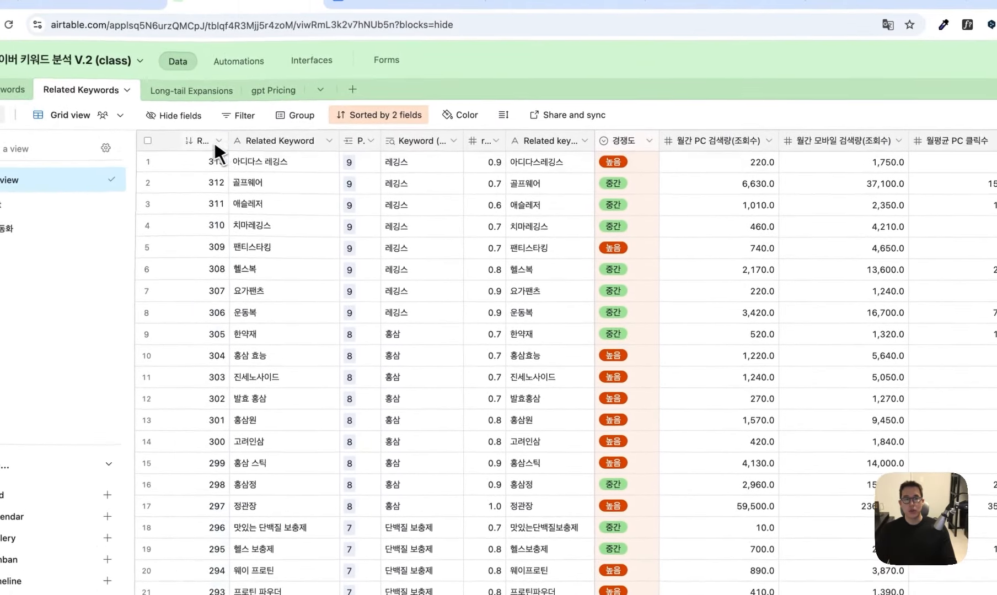
double_click(126, 65)
click(227, 175)
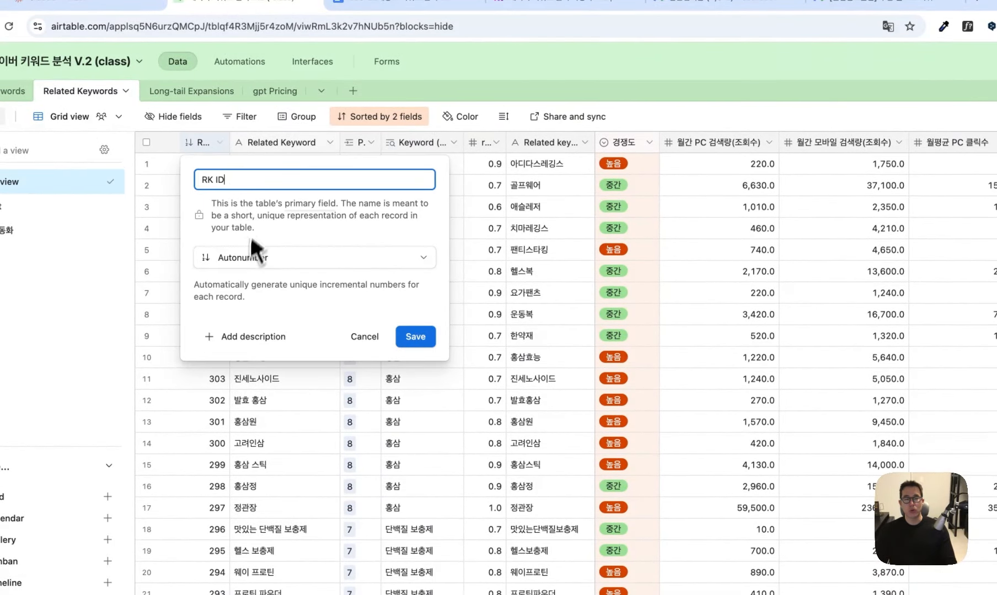
click(278, 141)
double_click(276, 145)
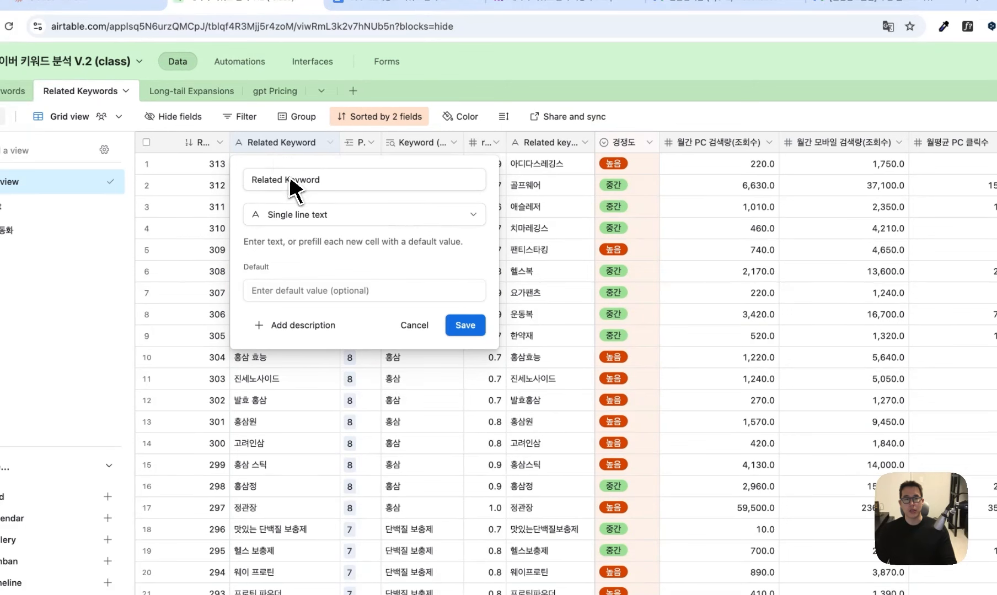
key(Escape)
- Inspect the Parent Keyword link settings and the Keyword (from Parent Keyword) lookup configuration, leaving both unchanged
double_click(357, 145)
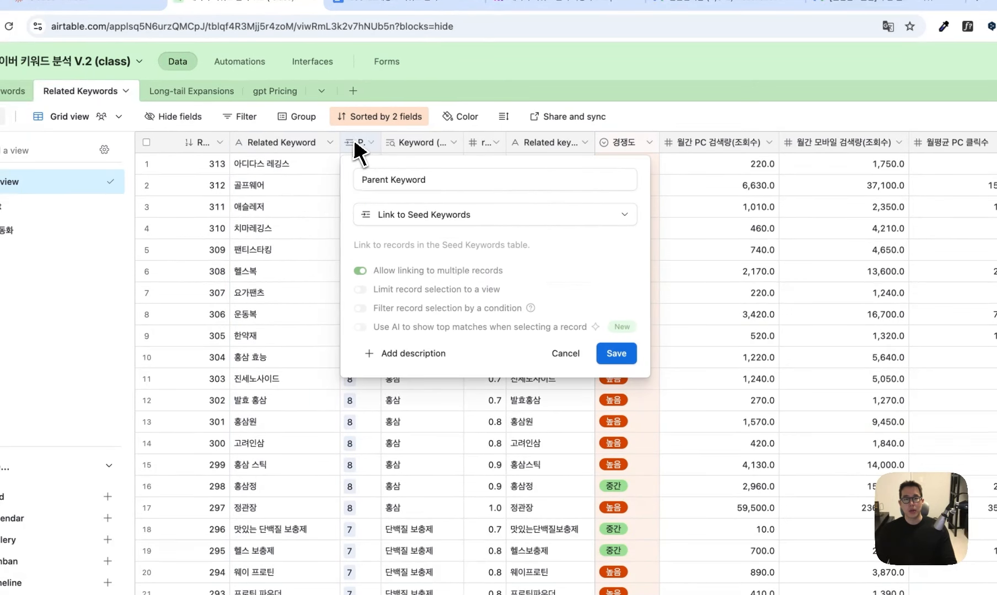
click(412, 179)
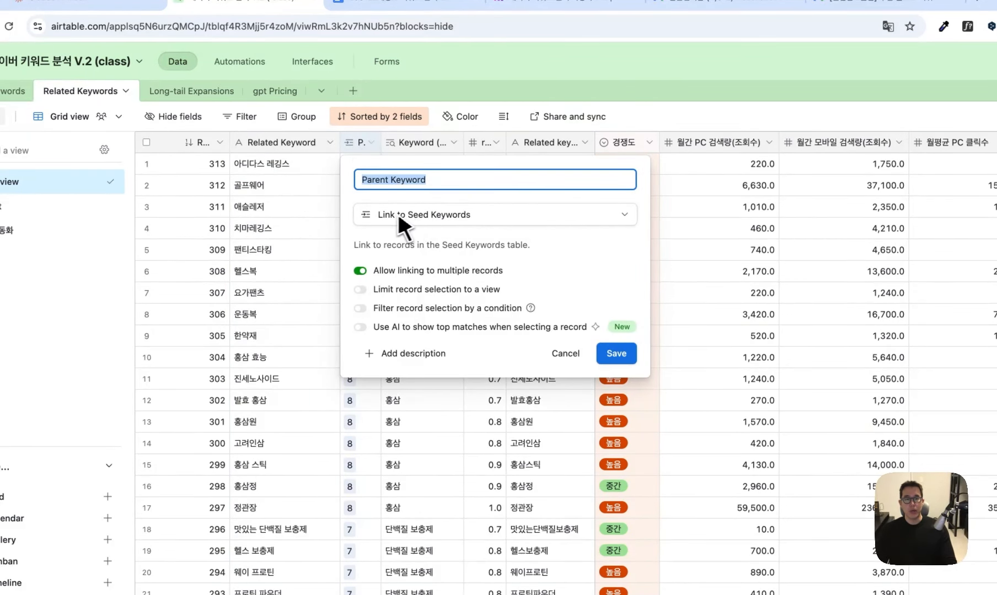
key(Escape)
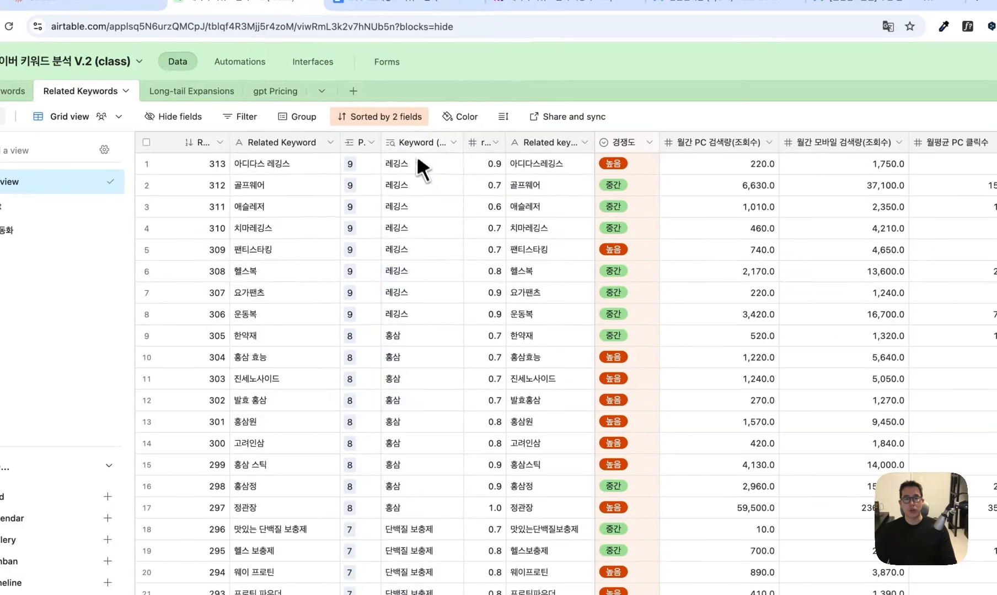
double_click(417, 144)
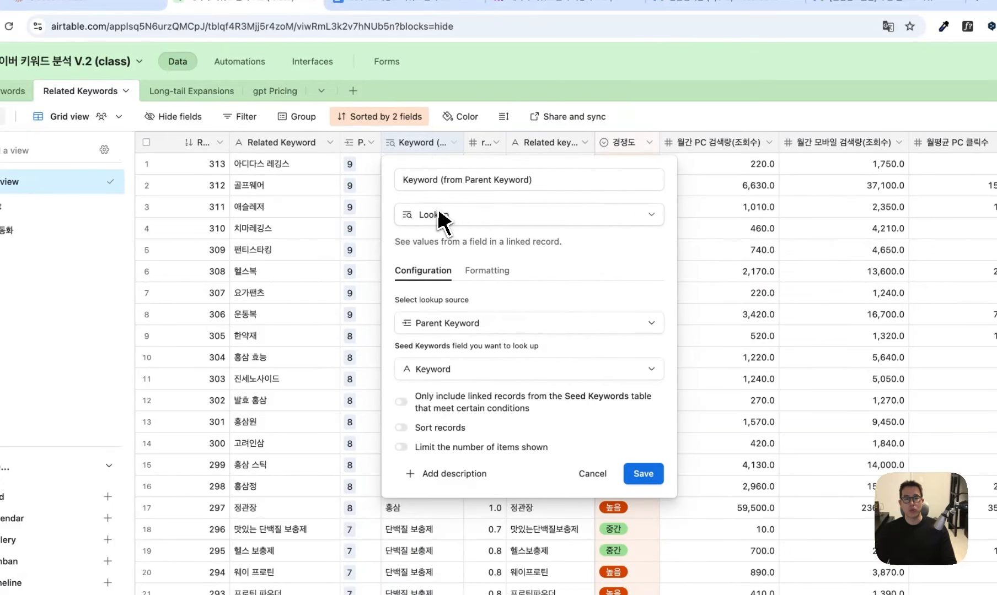
click(478, 185)
double_click(433, 178)
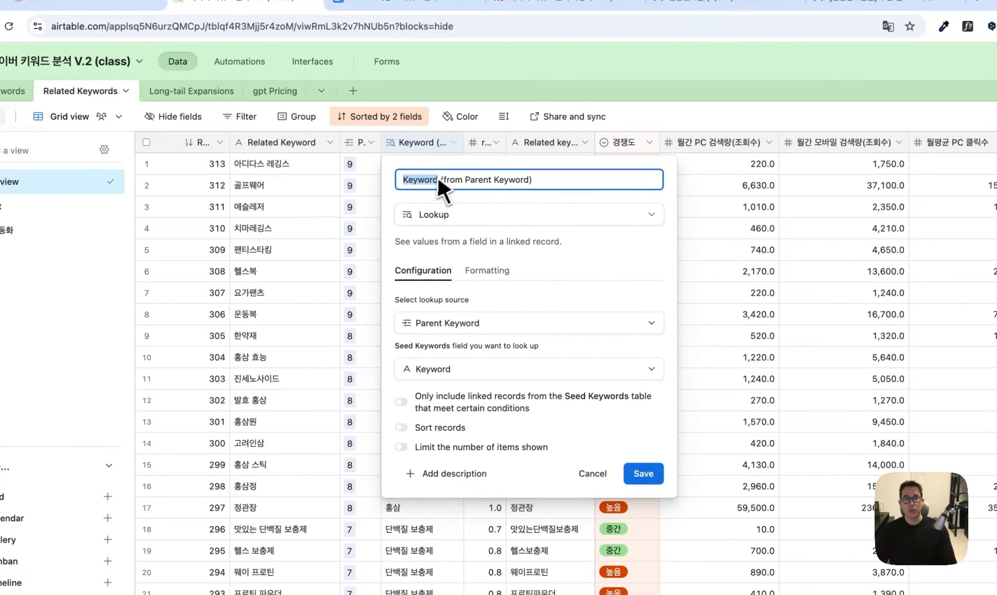
key(Escape)
- Check the field types of relevance_score and Related keywords without spaces, closing both settings unchanged
double_click(483, 144)
drag(495, 178, 499, 184)
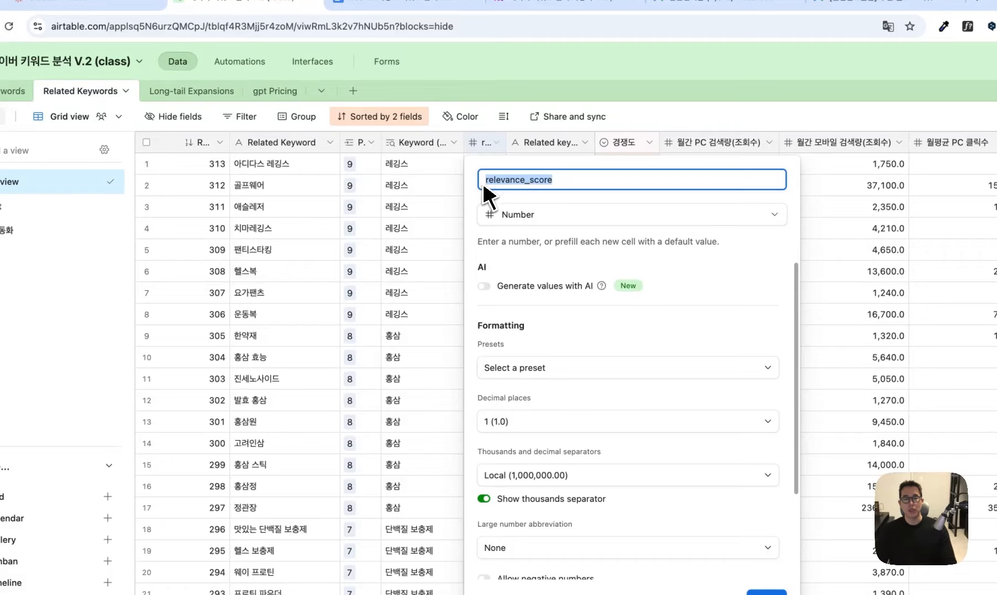
key(Escape)
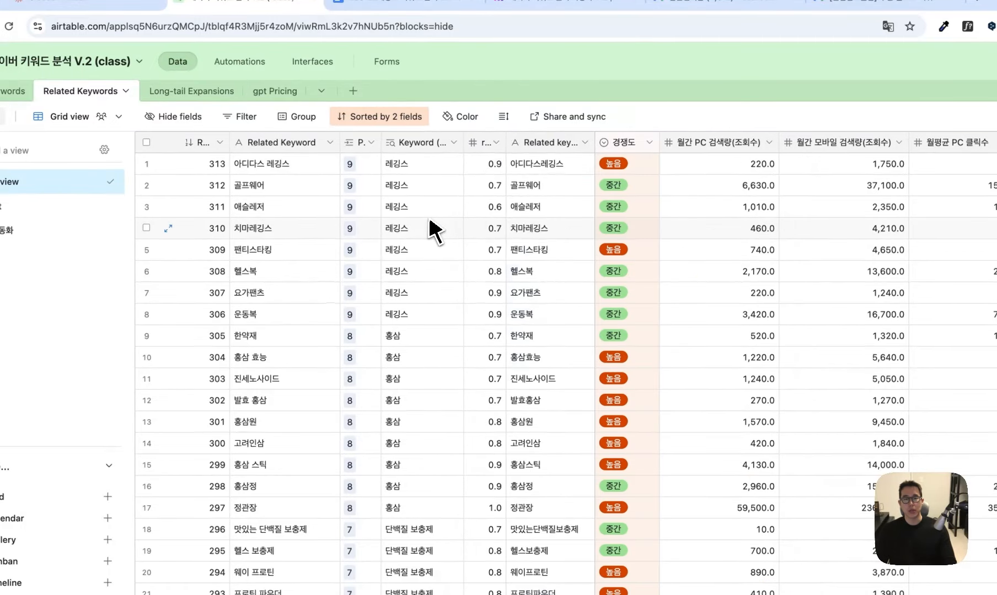
double_click(559, 143)
drag(664, 179, 528, 180)
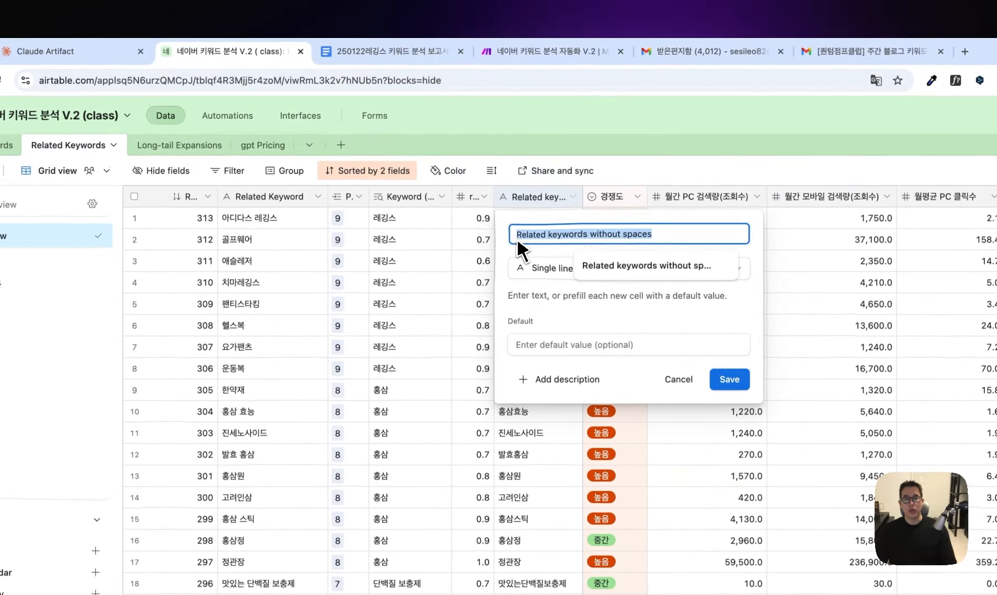
click(549, 251)
key(Escape)
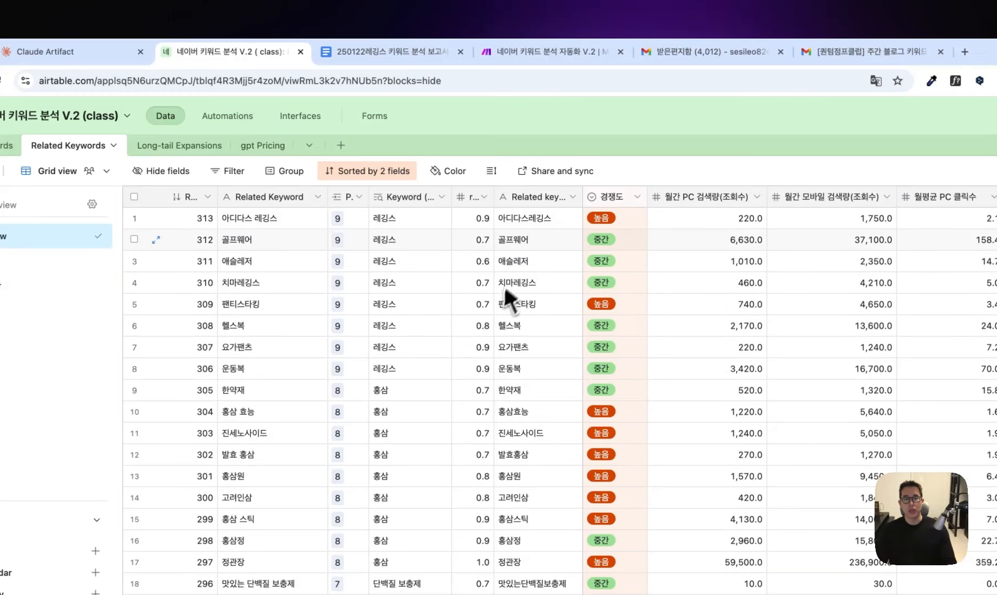
- Compare the entries in Related keywords without spaces with the spaced originals in the Related Keyword column
click(528, 223)
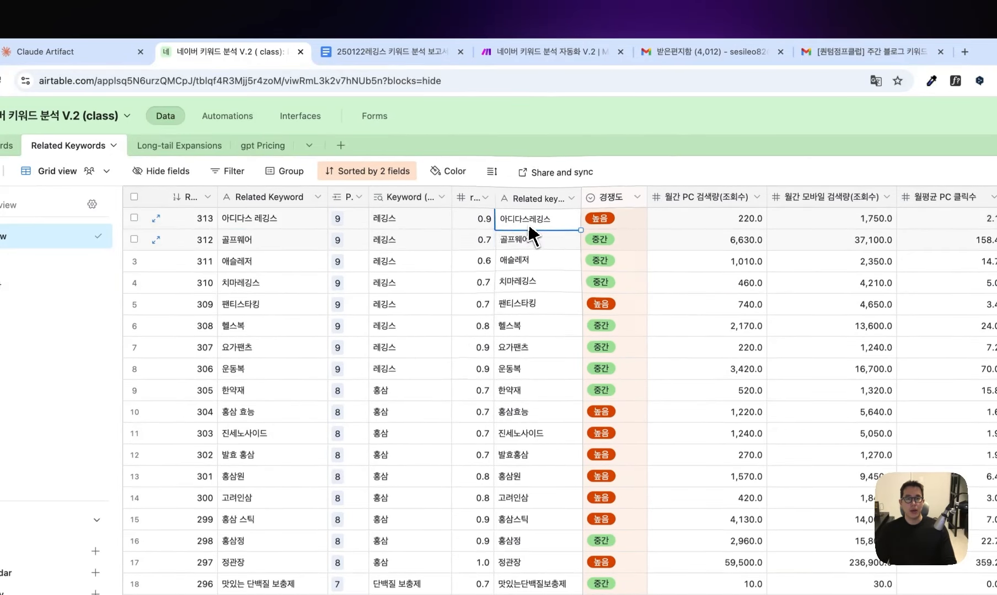
click(549, 232)
click(552, 221)
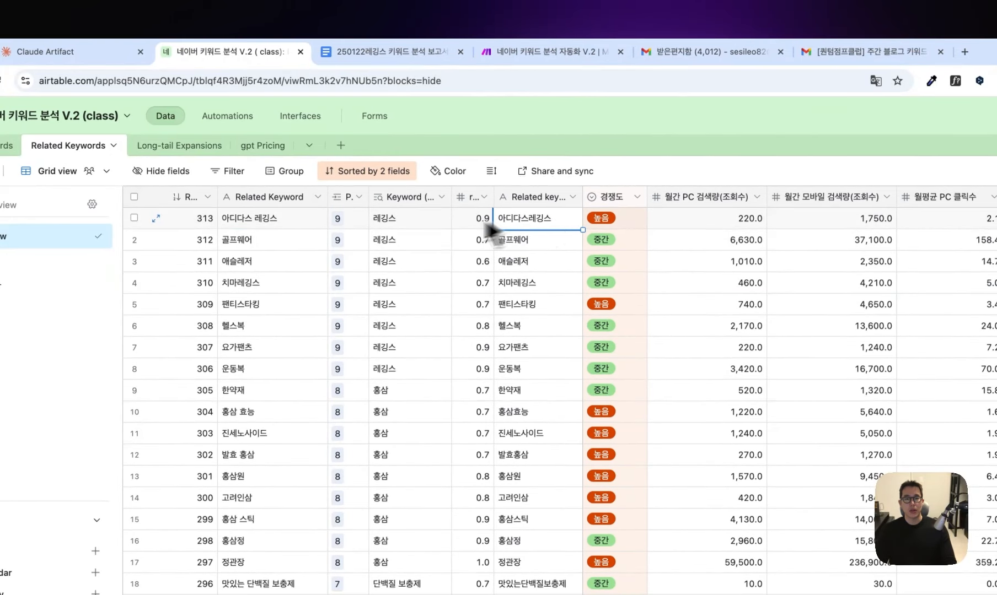
click(543, 286)
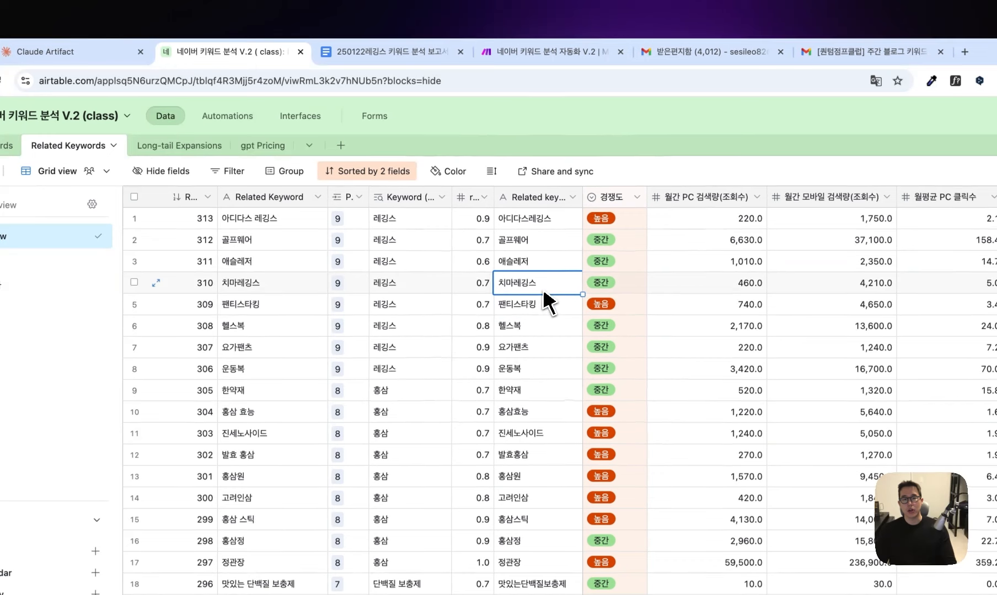
click(539, 321)
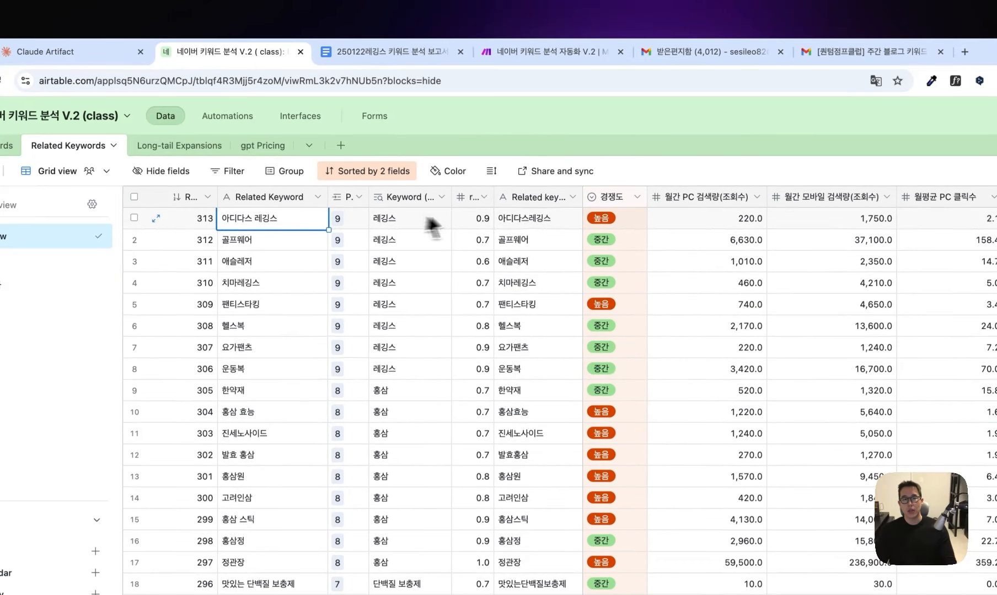
click(529, 219)
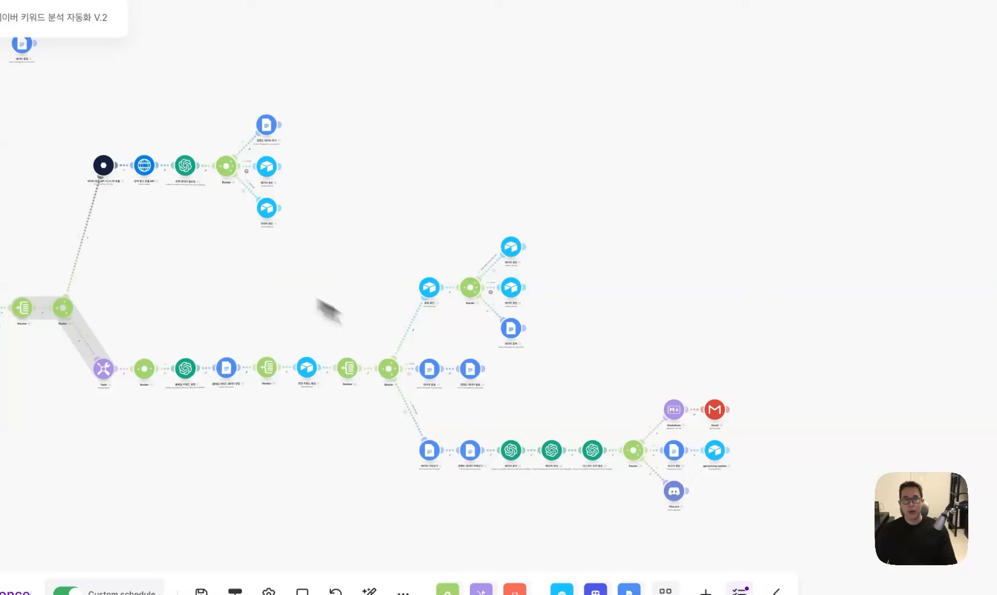
- In the Make scenario, examine how the 데이터 생성 Airtable module after the 검색 광고 호출 API branch maps the Related Keywords fields
scroll(374, 284, up, 5)
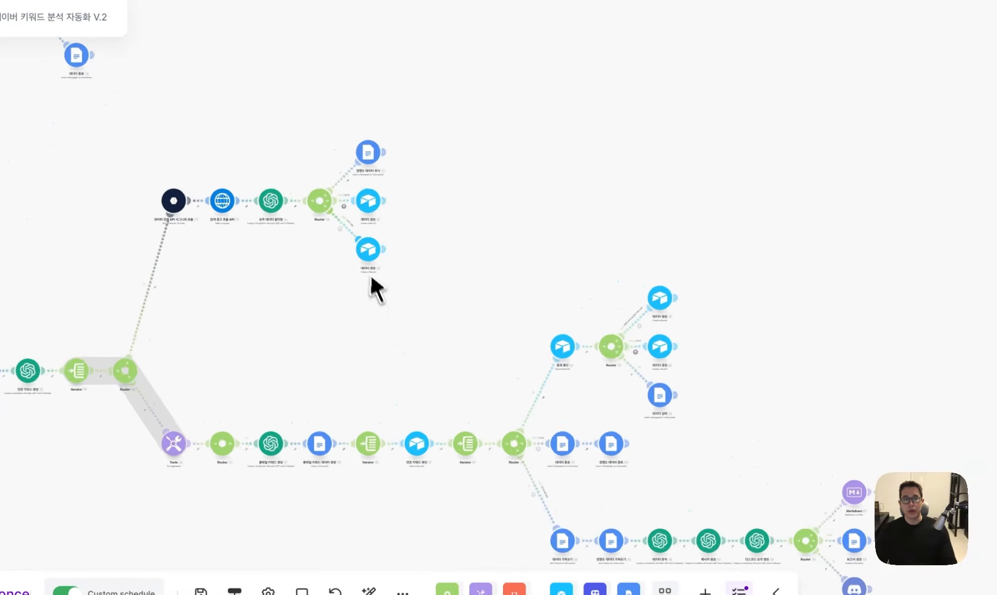
scroll(337, 319, up, 5)
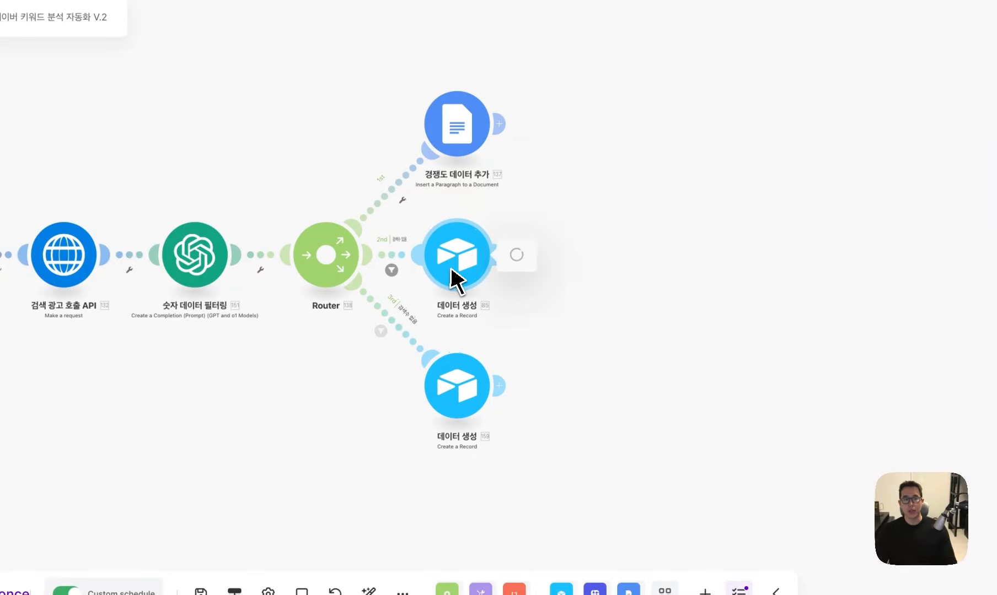
scroll(543, 248, down, 2)
drag(616, 205, 589, 240)
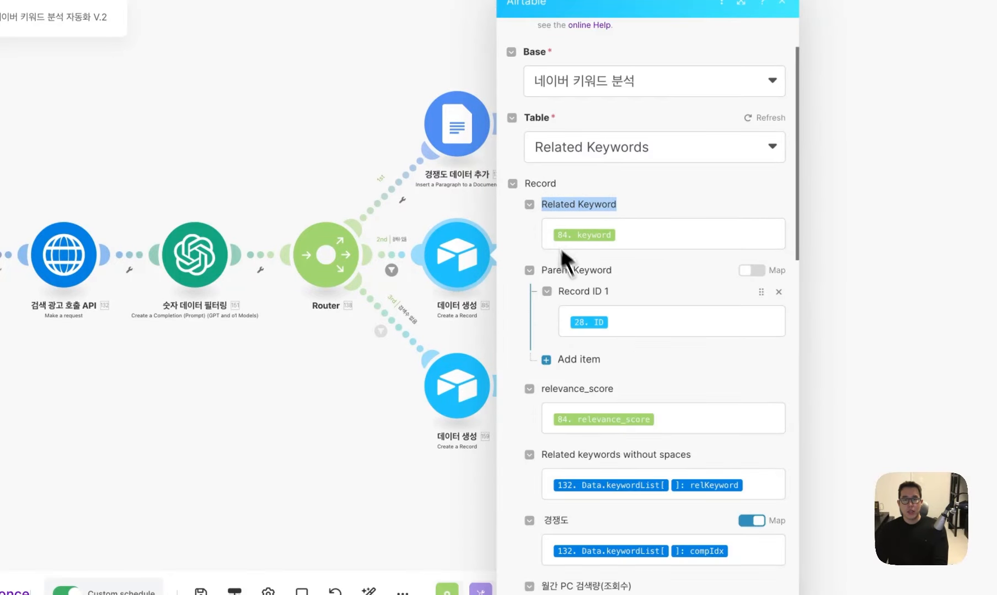
scroll(594, 321, down, 3)
scroll(593, 320, down, 1)
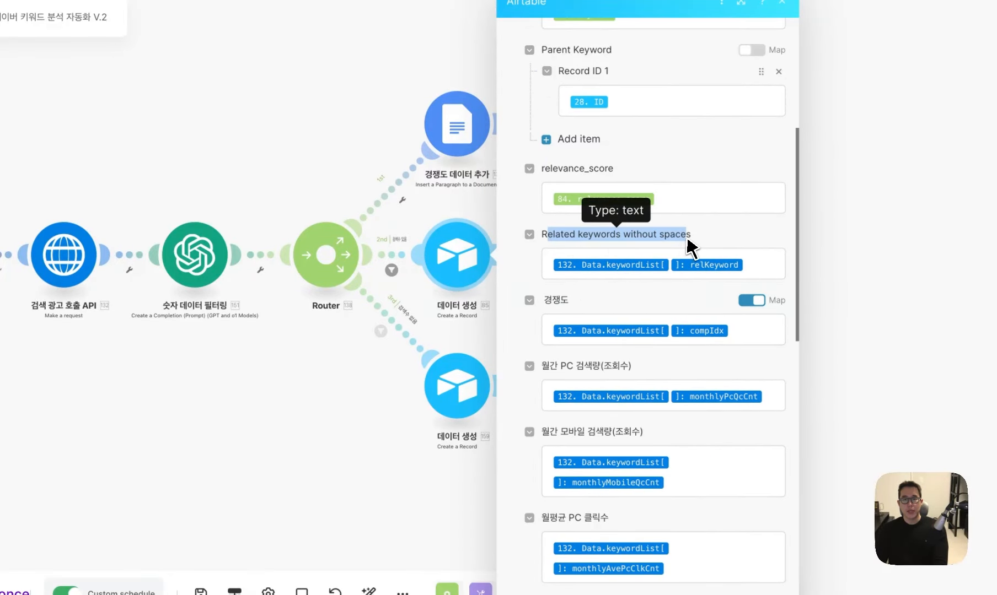
- Examine the relKeyword mapping of Related keywords without spaces and expand keywordList[] in the 검색 광고 호출 API output
click(760, 268)
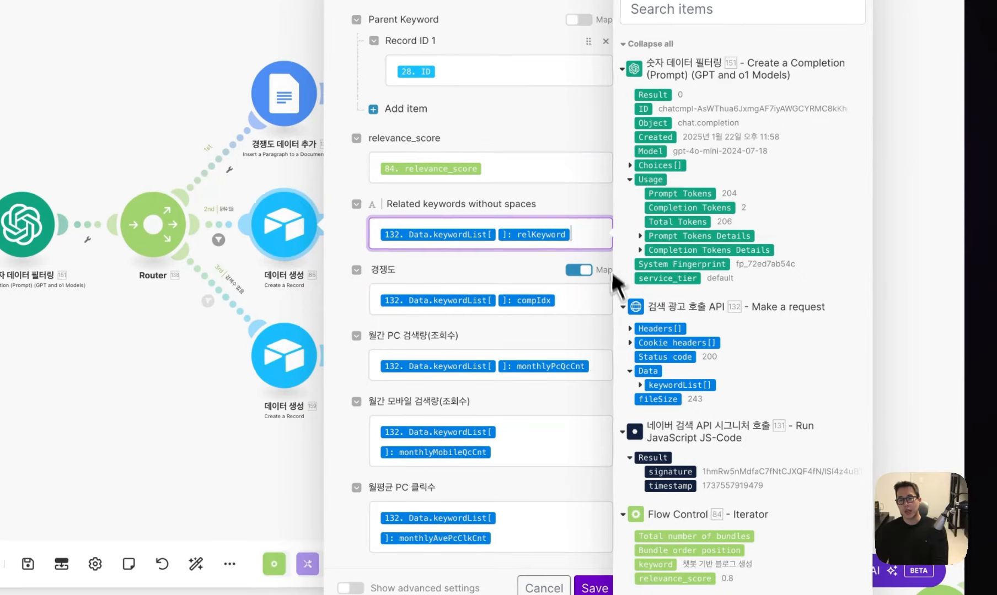
click(641, 385)
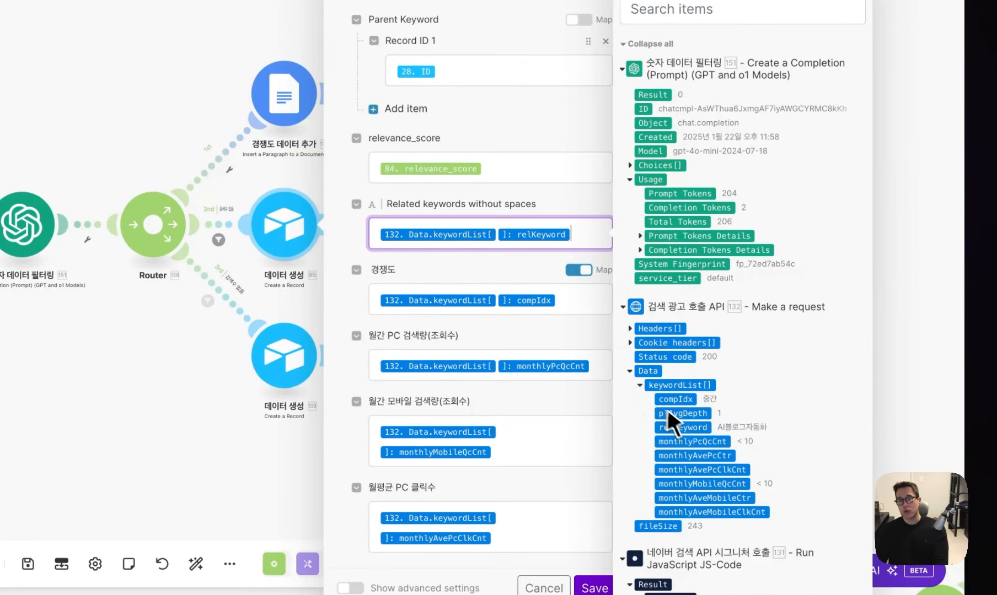
scroll(667, 410, down, 2)
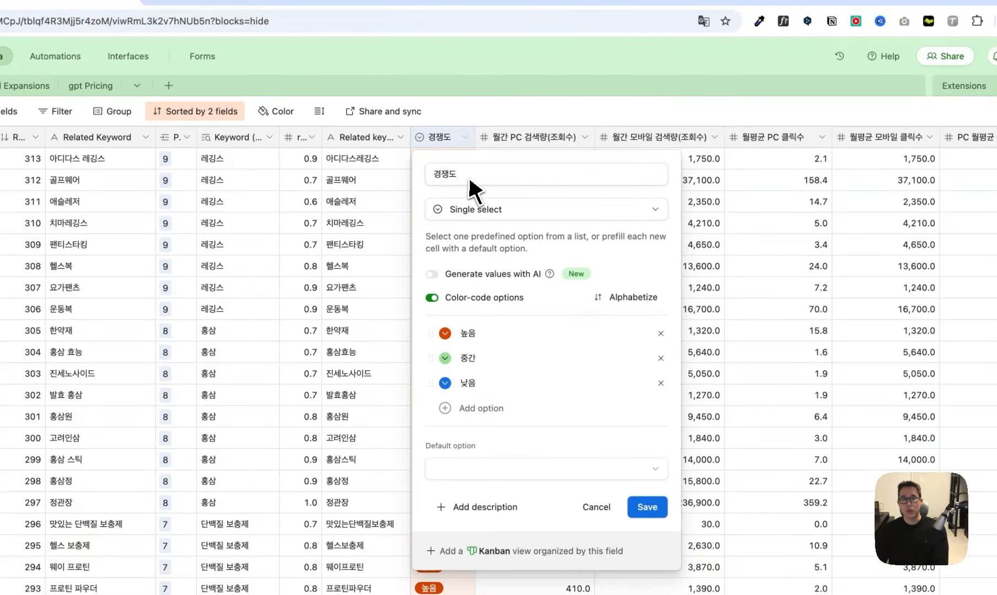
- Back in Airtable's Related Keywords table, inspect the 경쟁도 select options and go through the remaining columns after it
click(474, 182)
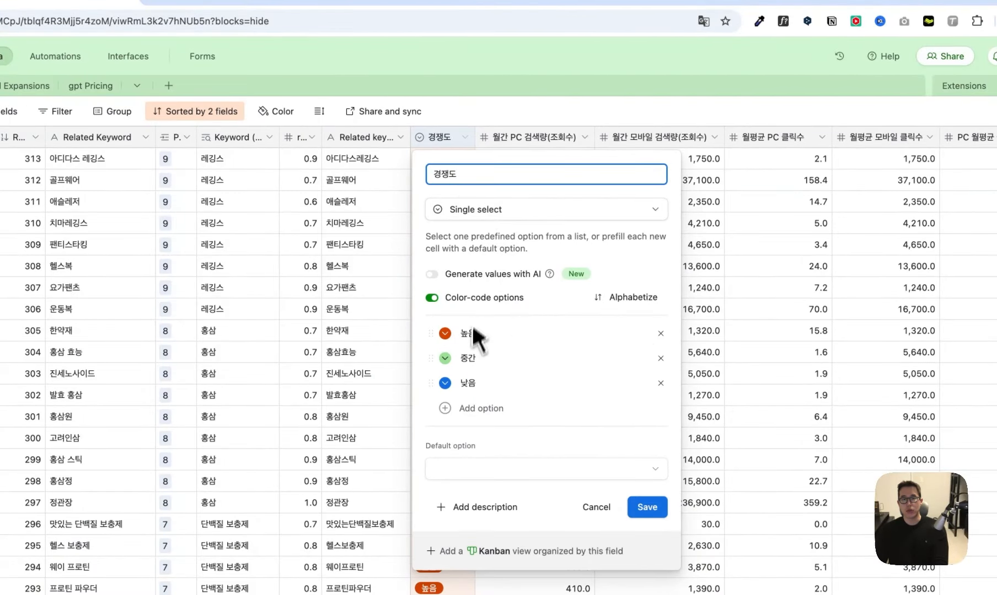
click(504, 137)
scroll(508, 139, right, 3)
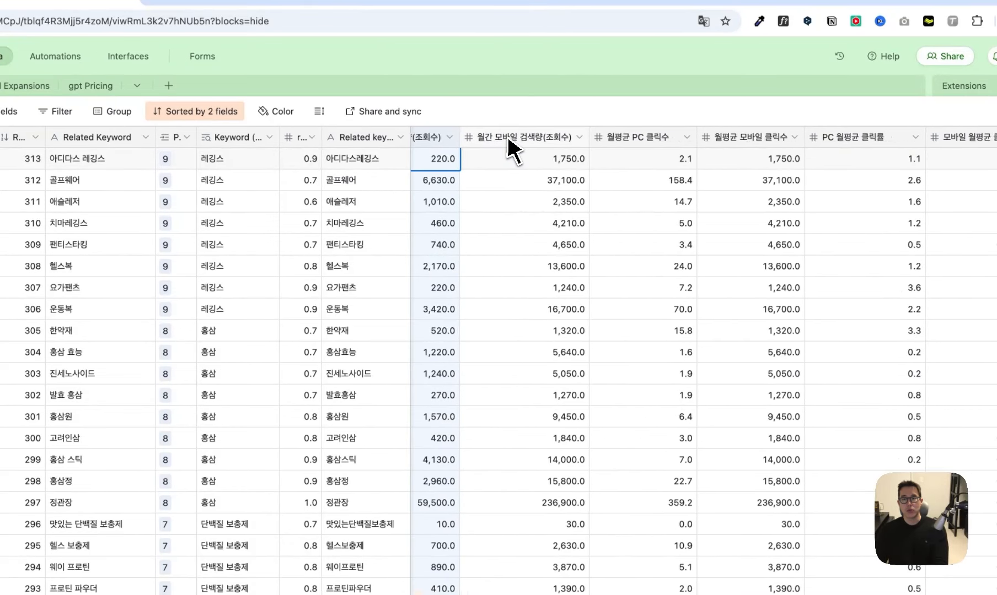
scroll(513, 148, right, 5)
click(741, 142)
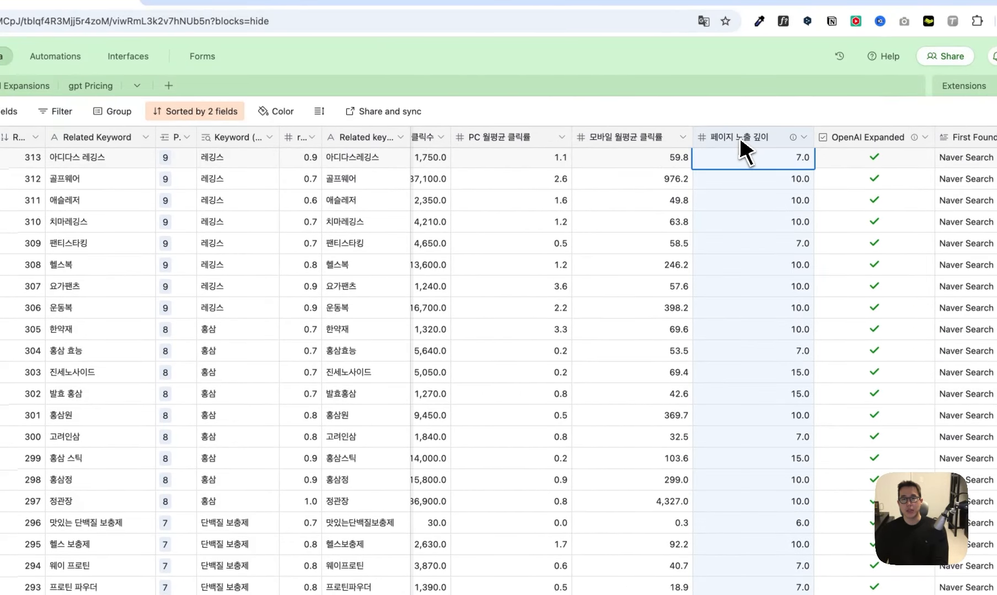
scroll(742, 147, right, 5)
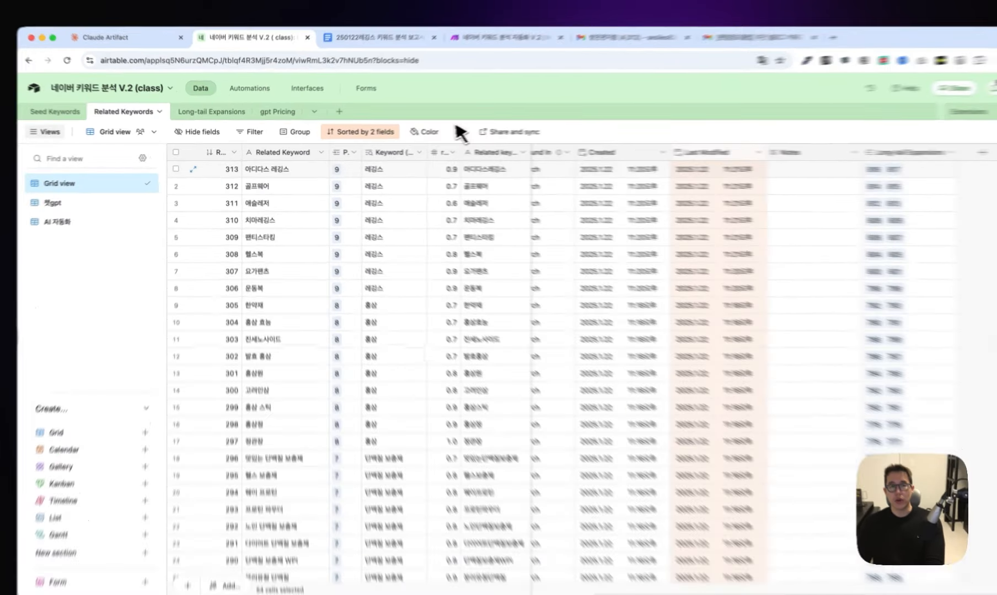
- Open the Long-tail Expansions table and inspect the LE ID and Expansion field settings without changing them
click(213, 115)
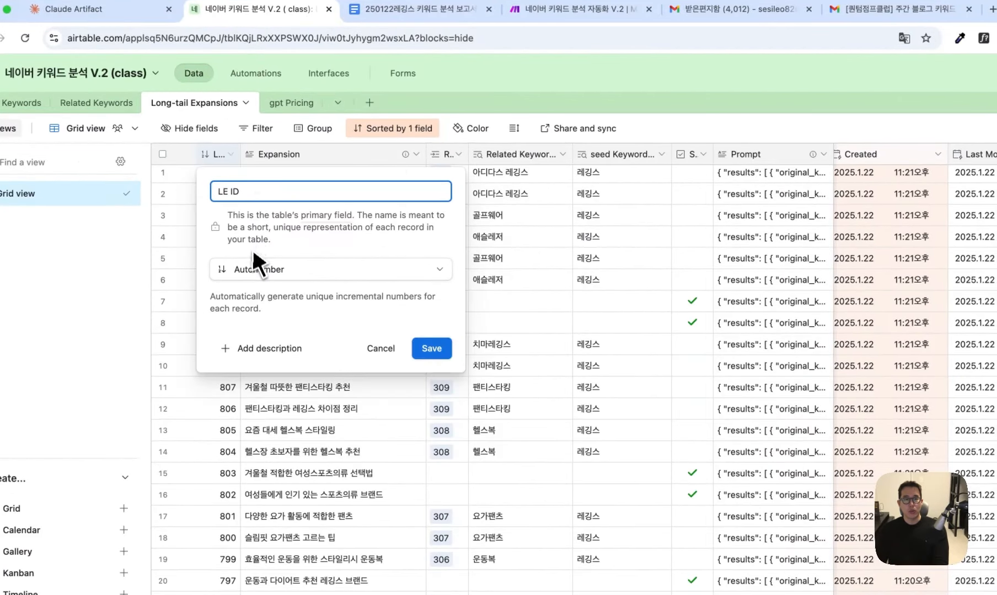
key(Escape)
double_click(285, 154)
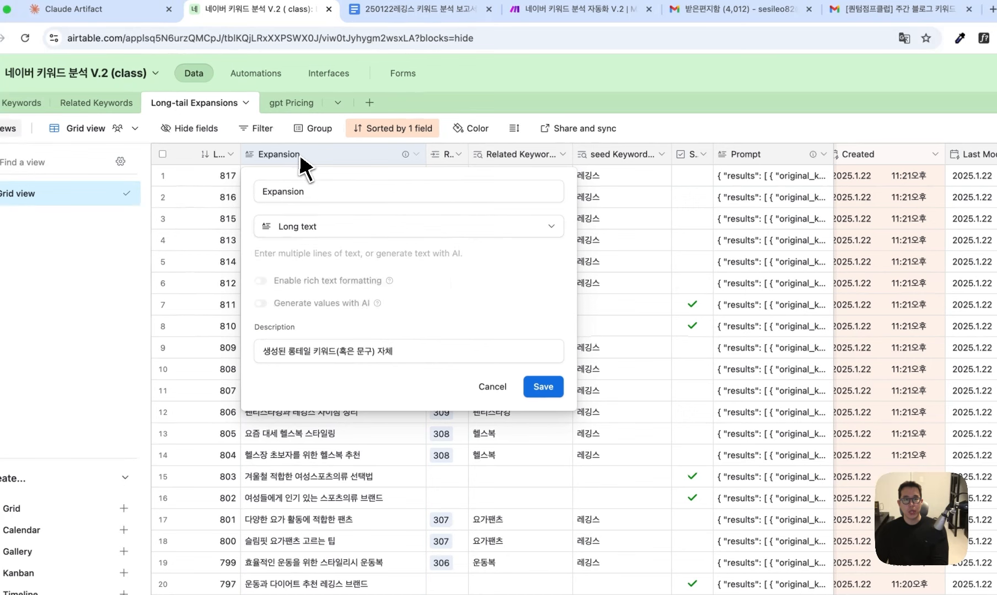
key(Escape)
- Inspect the Related Keyword link settings and the Related Keyword (from Related Keyword) lookup in Long-tail Expansions, leaving both unchanged
double_click(441, 155)
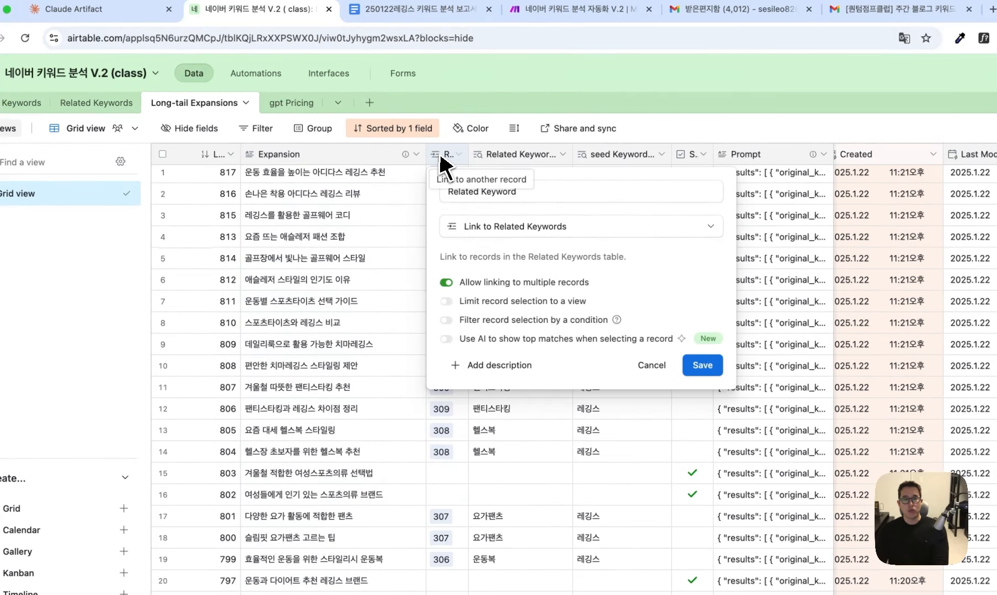
click(458, 193)
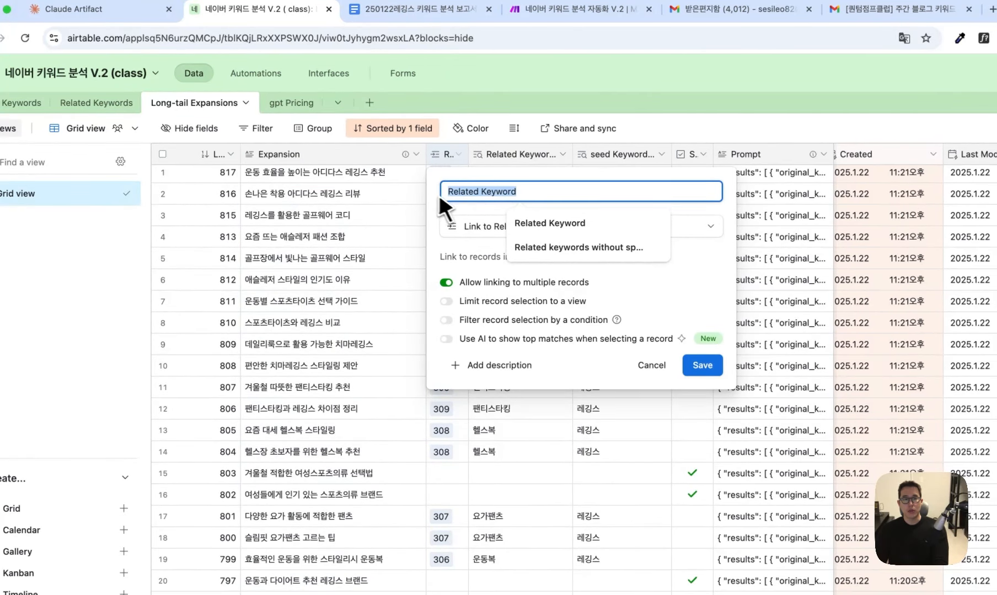
click(475, 232)
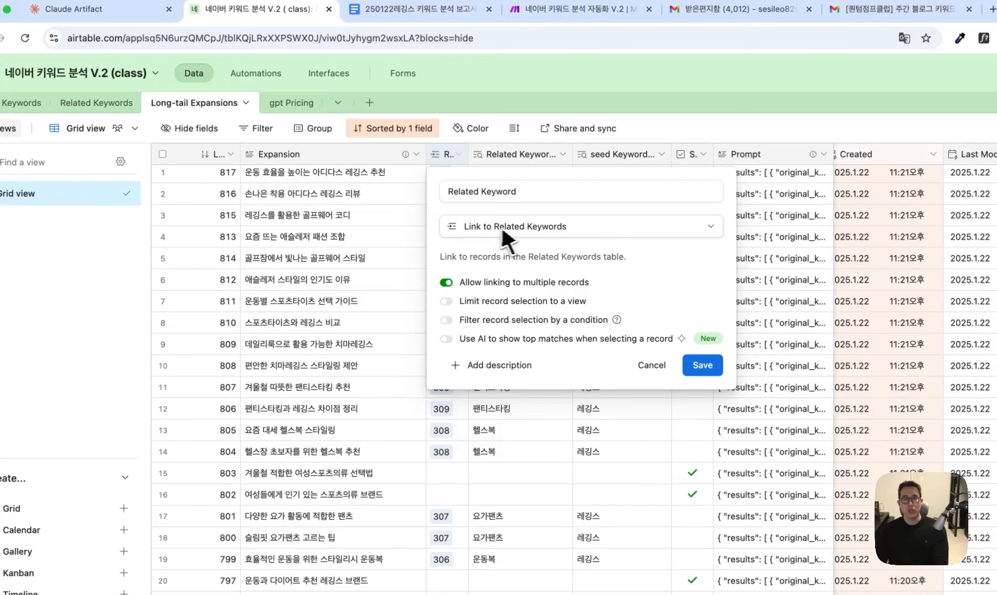
key(Escape)
double_click(523, 157)
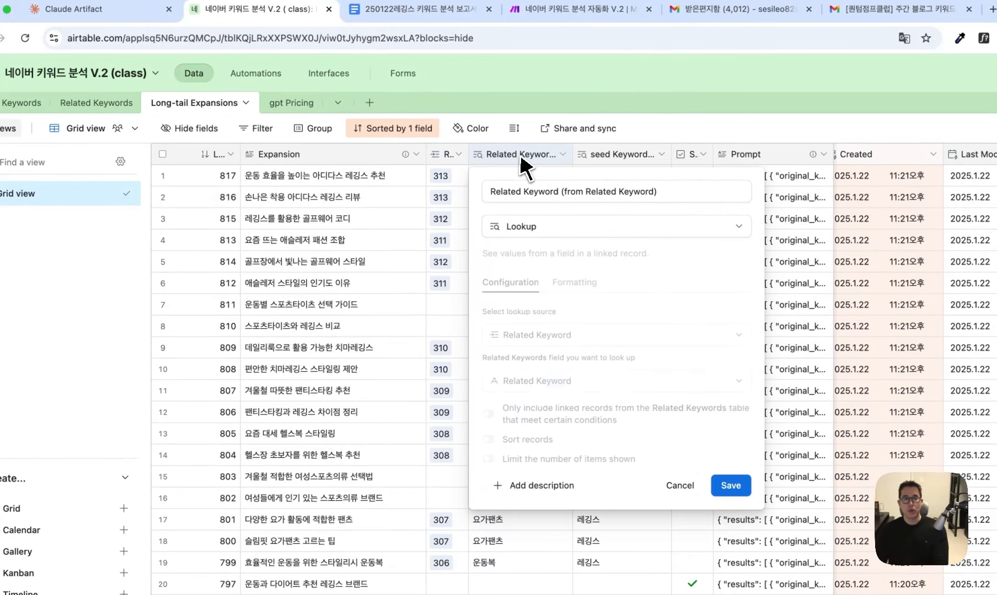
drag(507, 194, 560, 198)
click(462, 200)
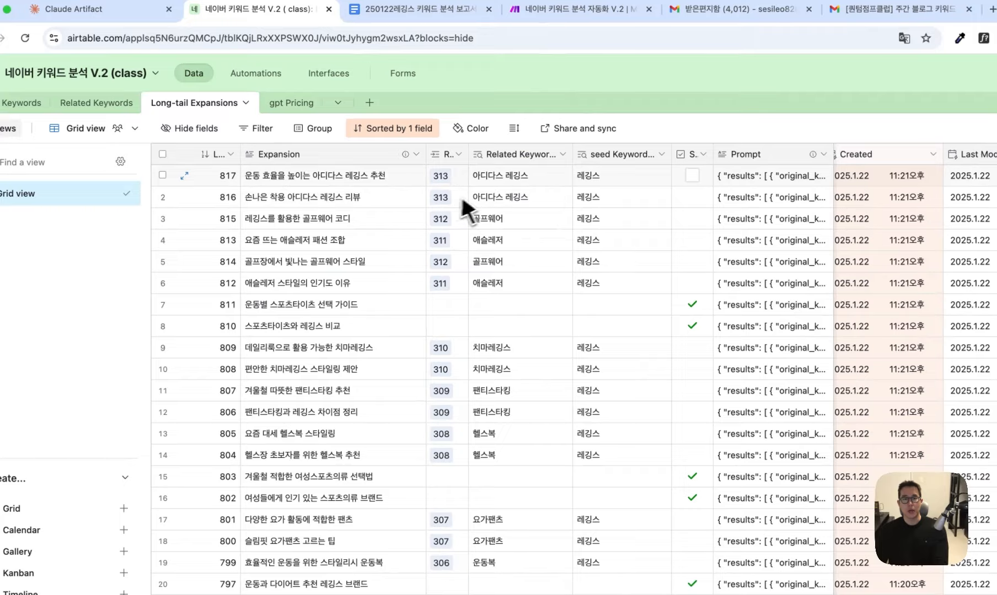
- Inspect the seed Keyword lookup settings in Long-tail Expansions without changing them, and go through the remaining columns up to Notes
double_click(619, 156)
key(Escape)
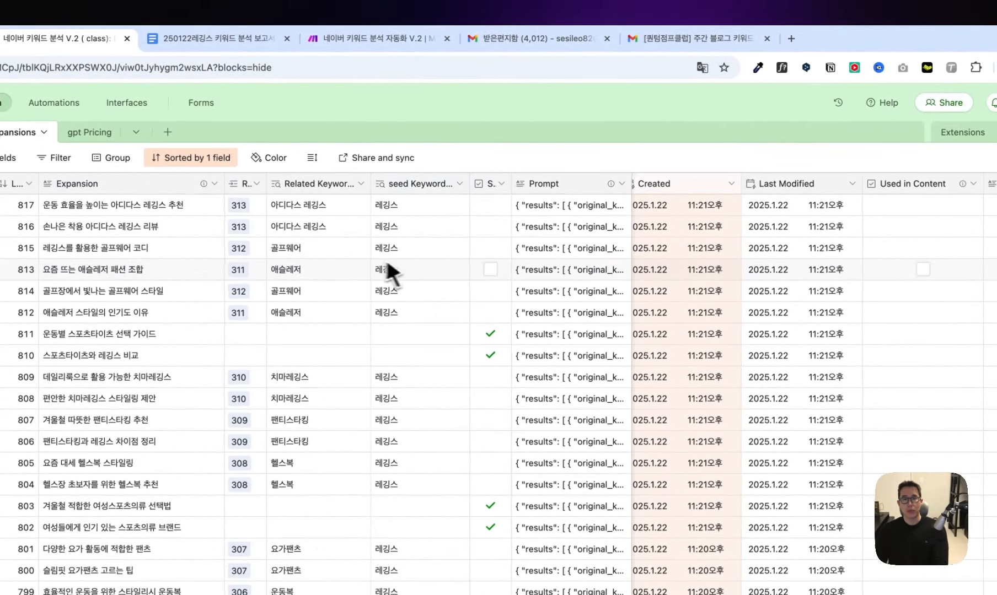
scroll(583, 229, right, 3)
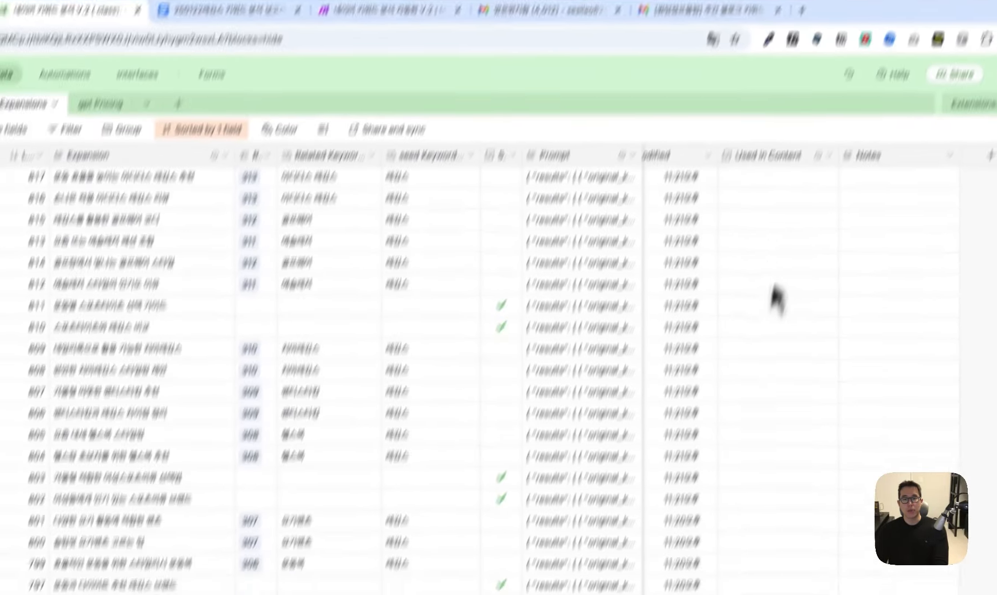
- Open the gpt Pricing table and inspect its ID field settings without changing them
click(89, 132)
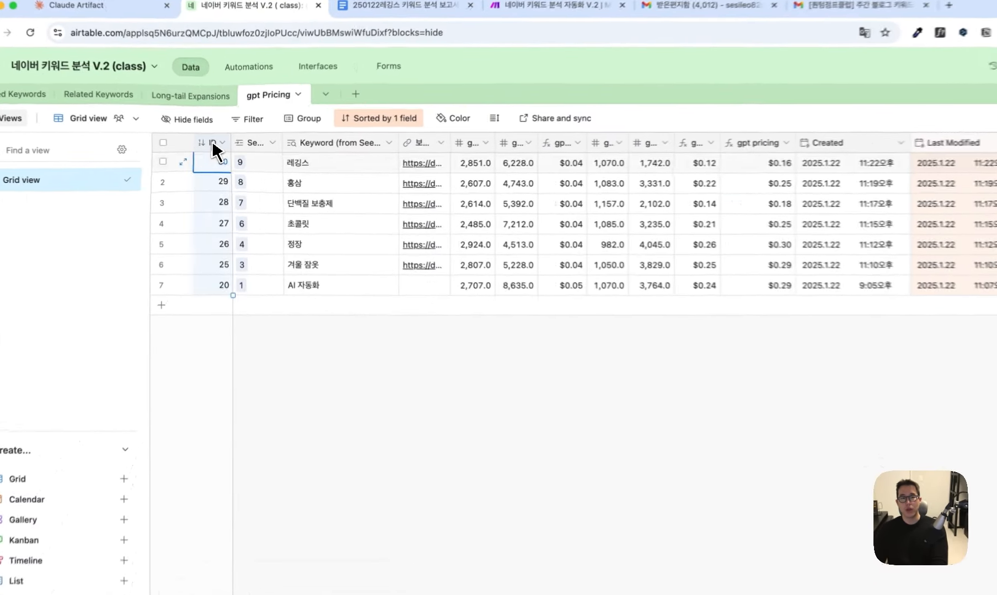
double_click(221, 152)
key(Escape)
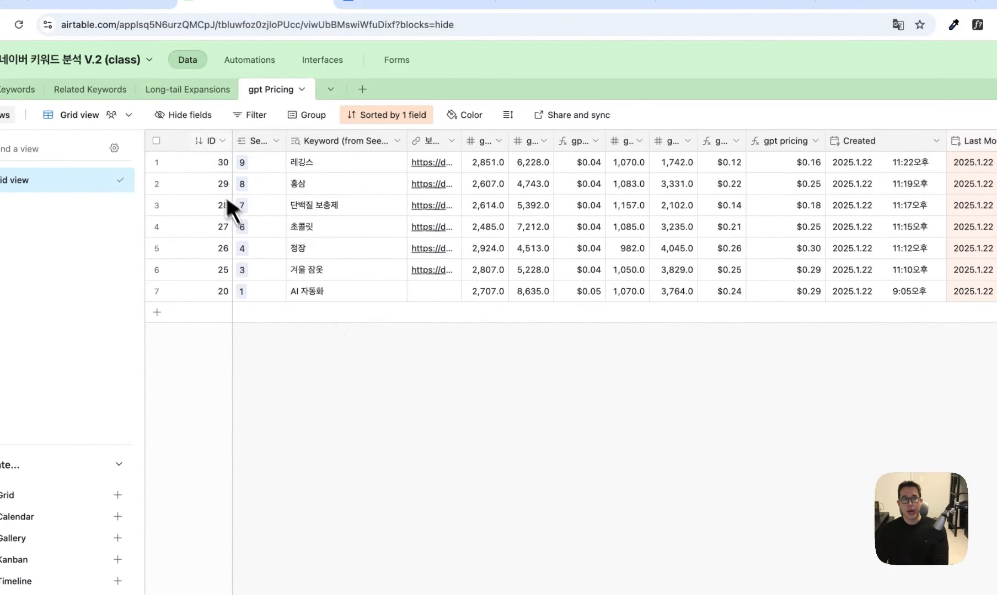
click(215, 145)
double_click(213, 145)
key(Escape)
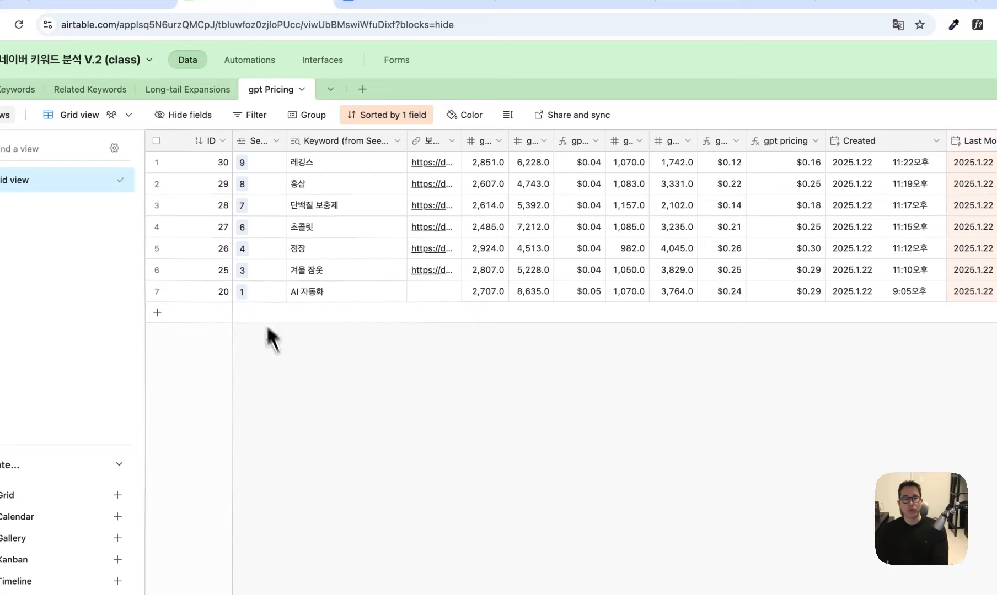
- Inspect the Seed Keywords link settings and the Keyword (from Seed Keywords) lookup in gpt Pricing, leaving both unchanged
double_click(248, 142)
drag(327, 185, 255, 190)
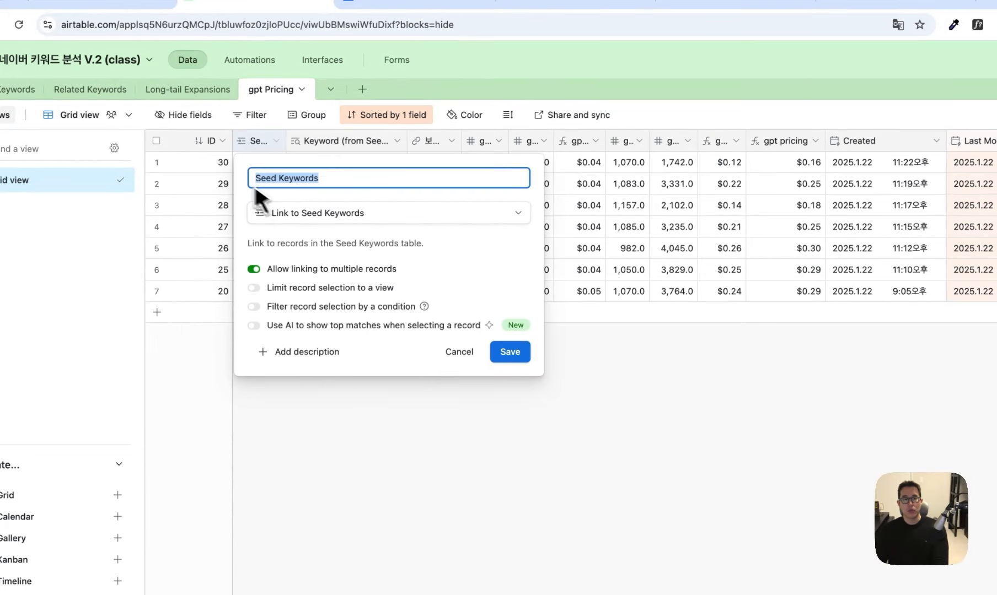
key(Escape)
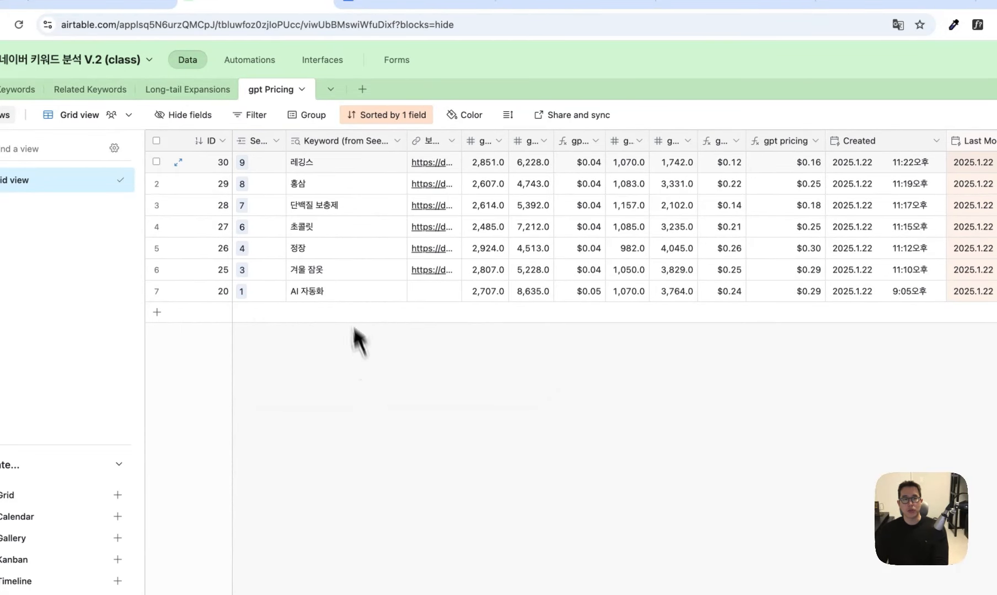
click(331, 143)
double_click(333, 144)
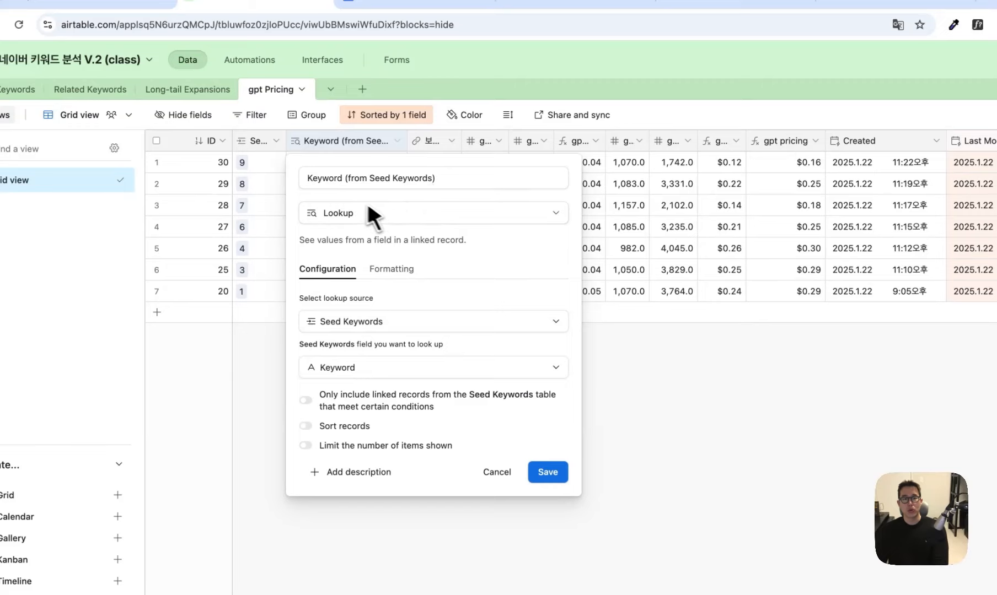
drag(344, 186, 305, 216)
key(Escape)
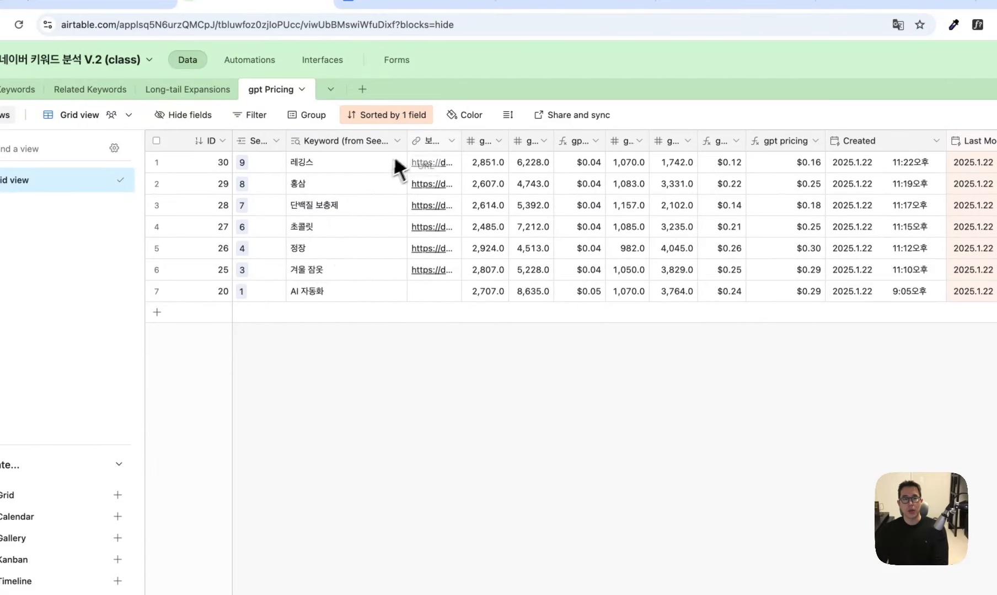
- Inspect the gpt4o-241120 output and gpt4o-241120 input number field settings without changing them
double_click(485, 142)
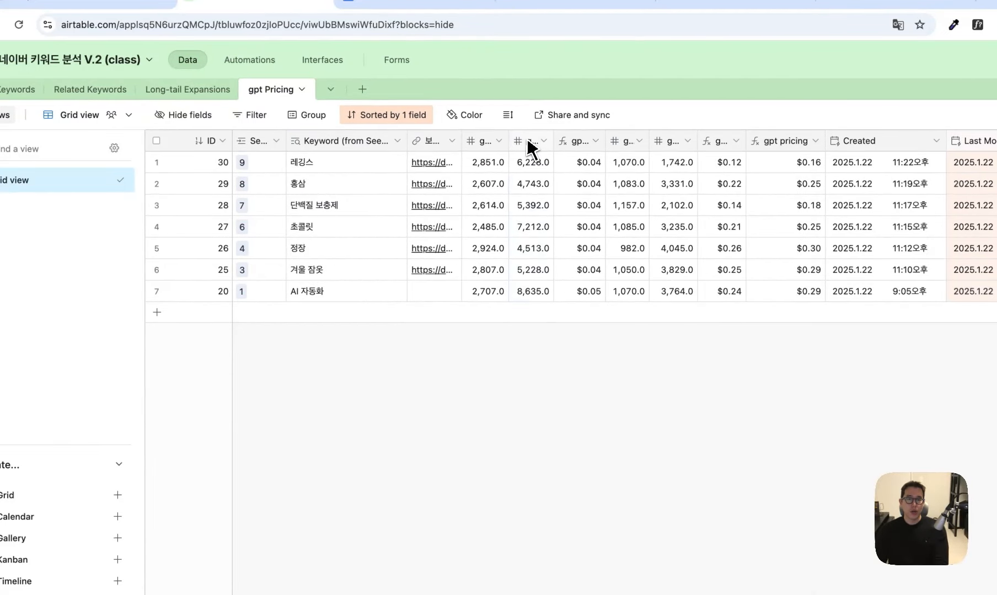
key(Escape)
double_click(532, 145)
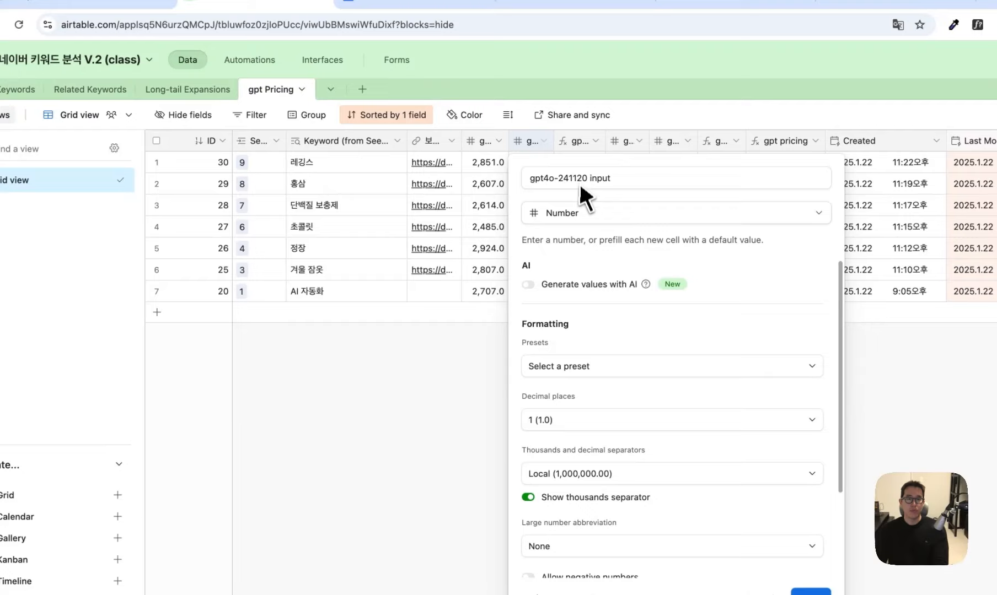
key(Escape)
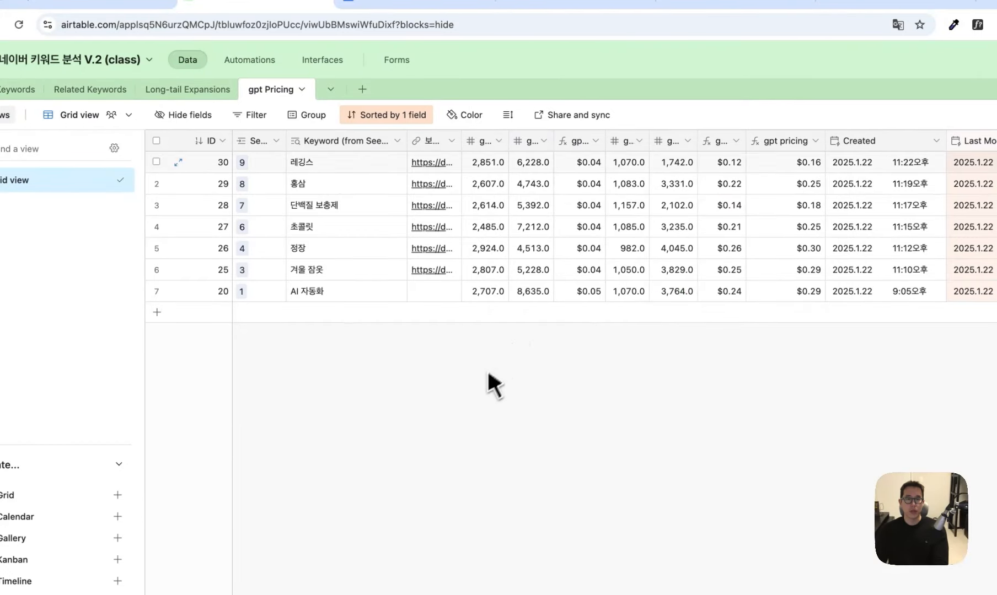
- Examine the gpt4o pricing field's formula combining the gpt4o-241120 input and output token costs, leaving it unchanged
double_click(578, 141)
drag(644, 181, 581, 179)
drag(650, 177, 586, 180)
drag(466, 151, 458, 155)
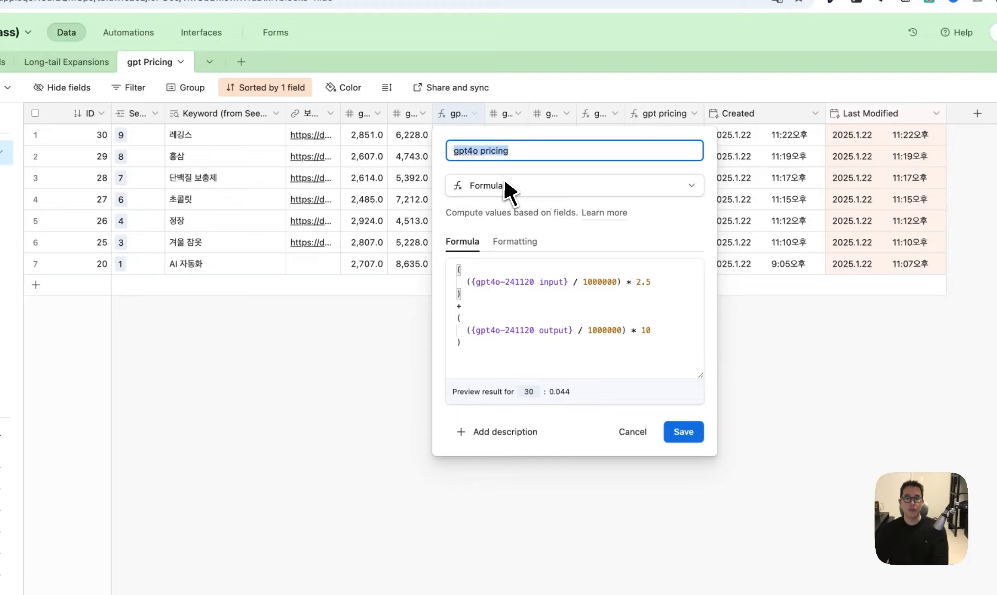
drag(476, 348, 445, 261)
click(420, 397)
- Inspect the gpto1-preview input and output number fields and the gpto1-preview-pricing formula, leaving all three unchanged
double_click(503, 117)
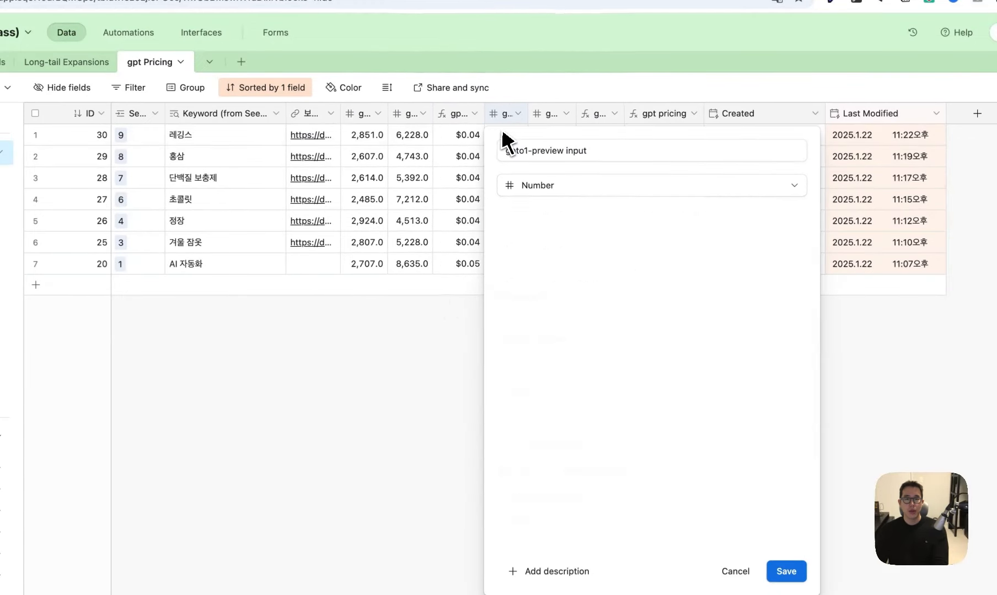
double_click(550, 114)
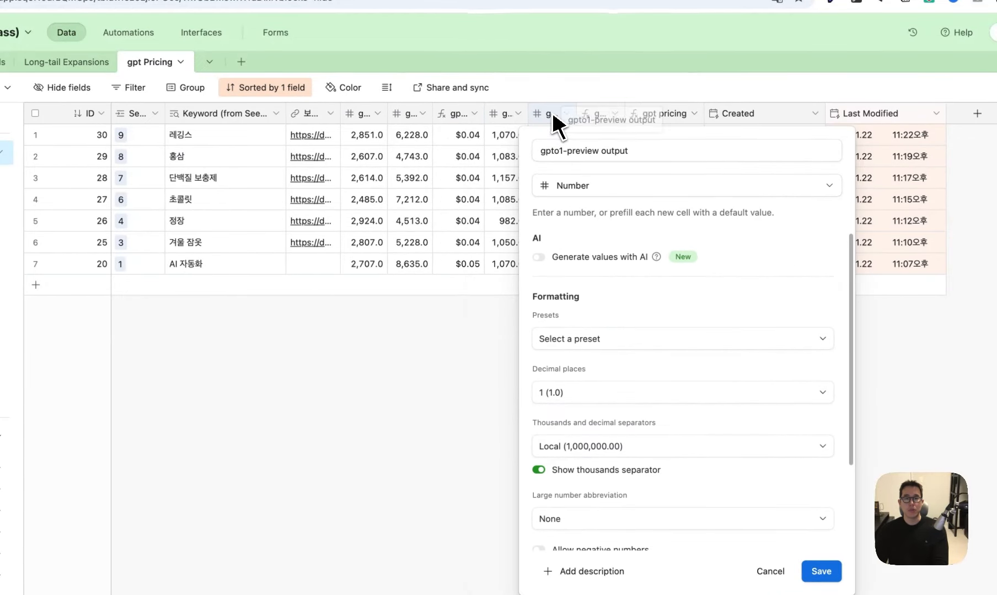
double_click(601, 114)
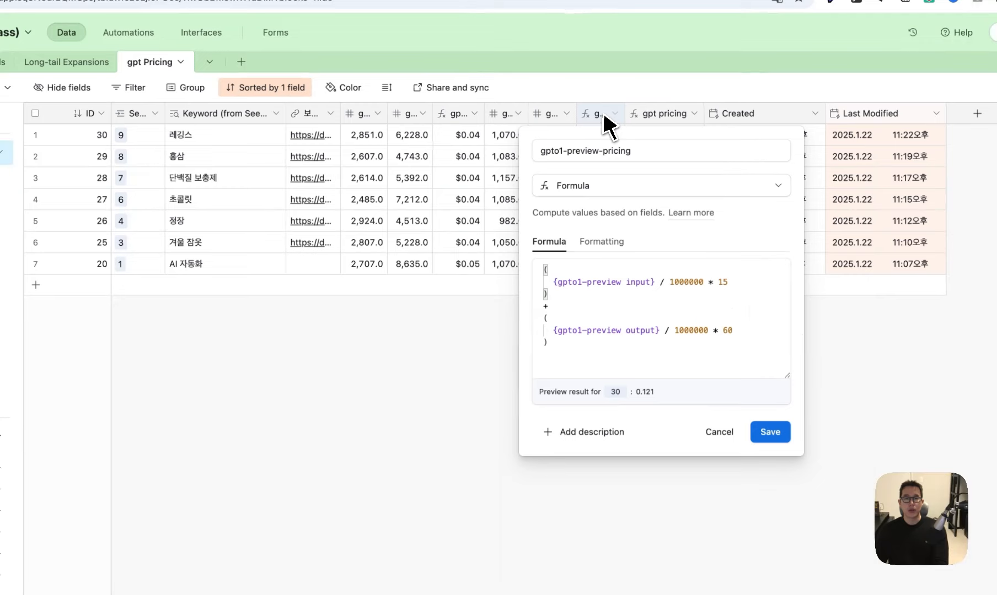
drag(638, 147, 531, 183)
drag(571, 348, 519, 261)
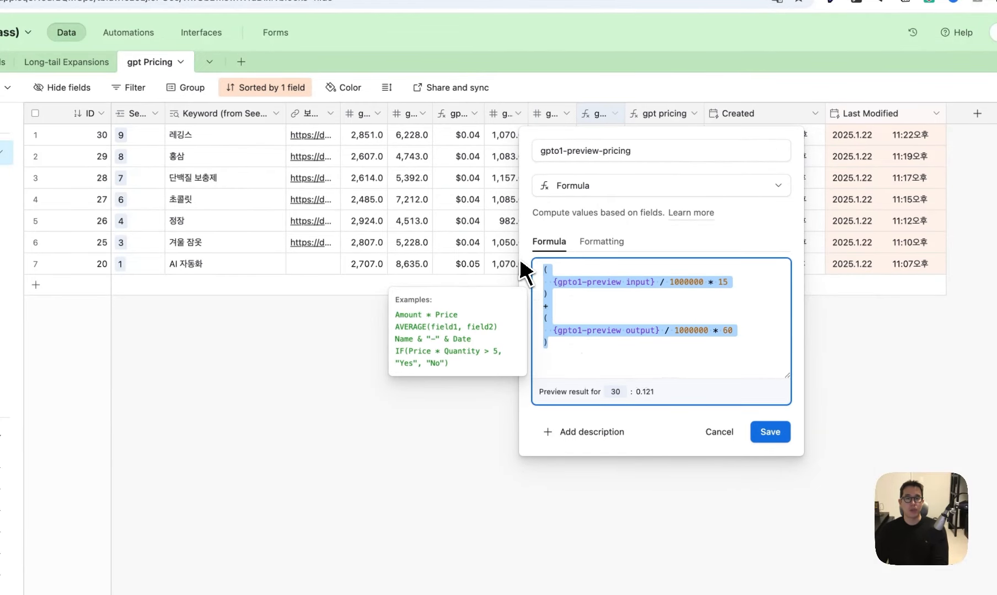
click(429, 297)
- Examine the gpt pricing field's formula that adds gpto1-preview-pricing and gpt4o pricing, without changing it
double_click(662, 115)
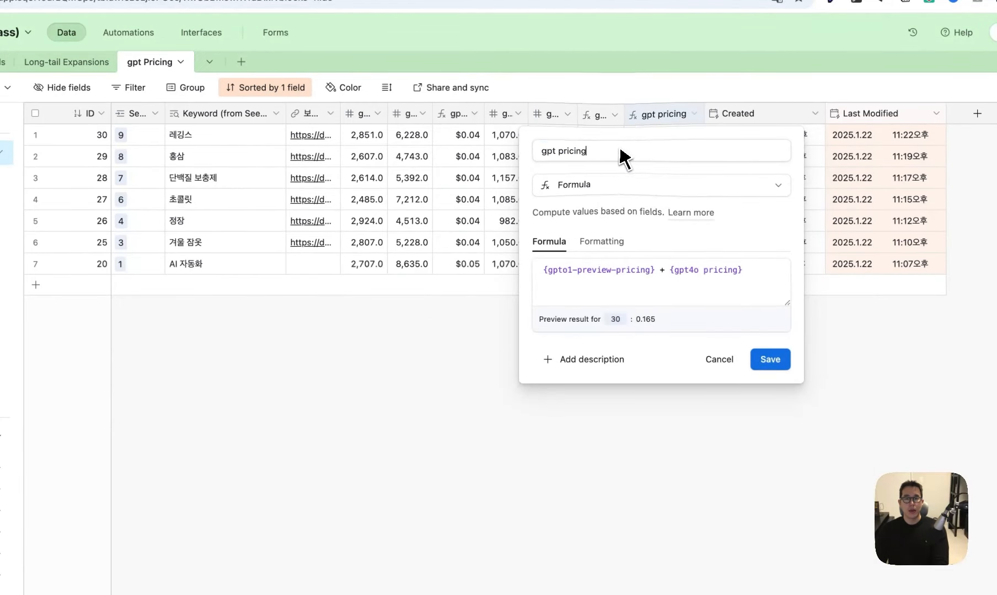
drag(621, 152, 541, 152)
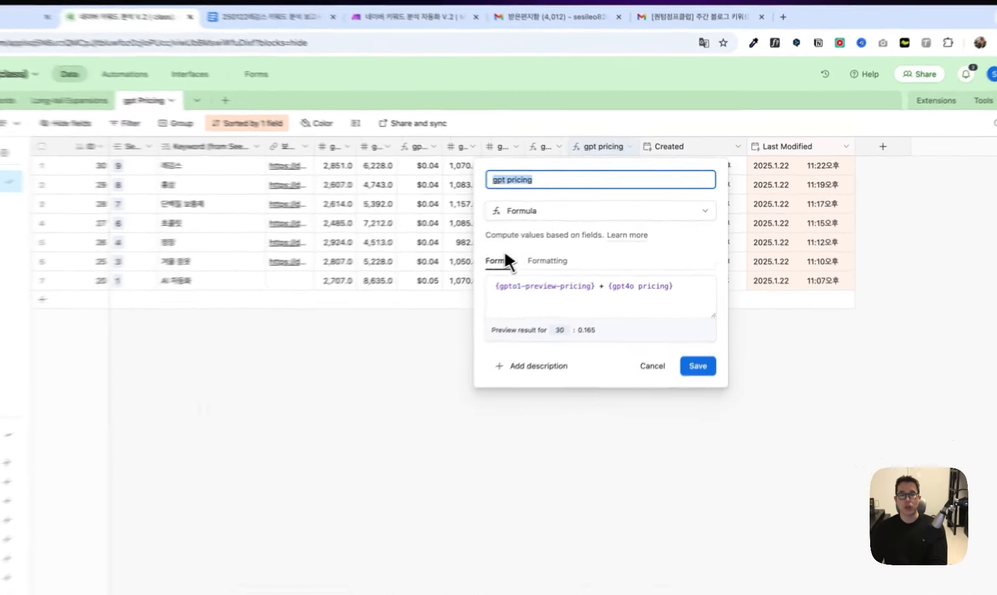
key(Escape)
- Inspect the Created and Last Modified field settings in gpt Pricing, leaving both unchanged
double_click(699, 155)
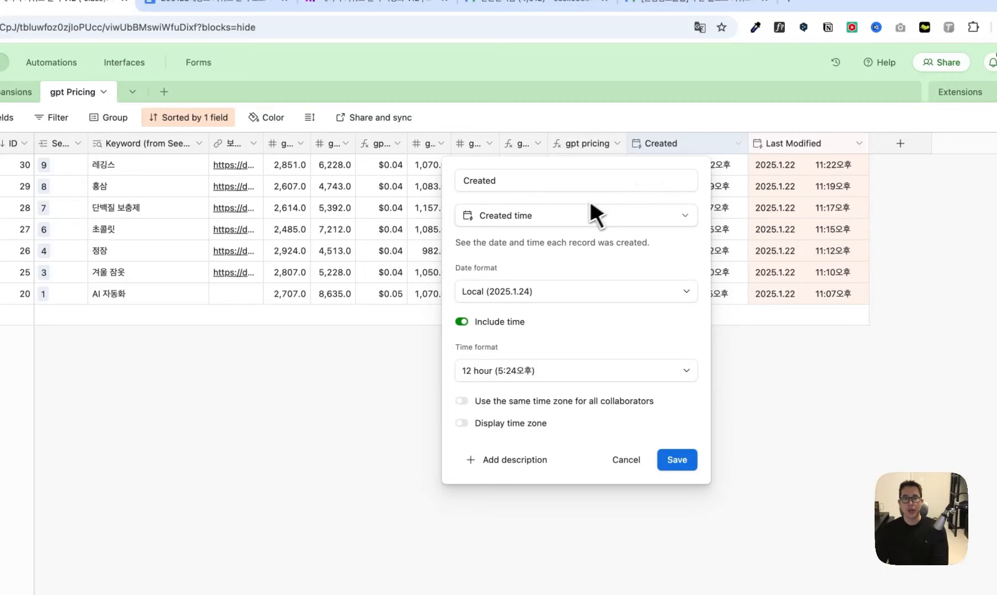
double_click(769, 150)
key(Escape)
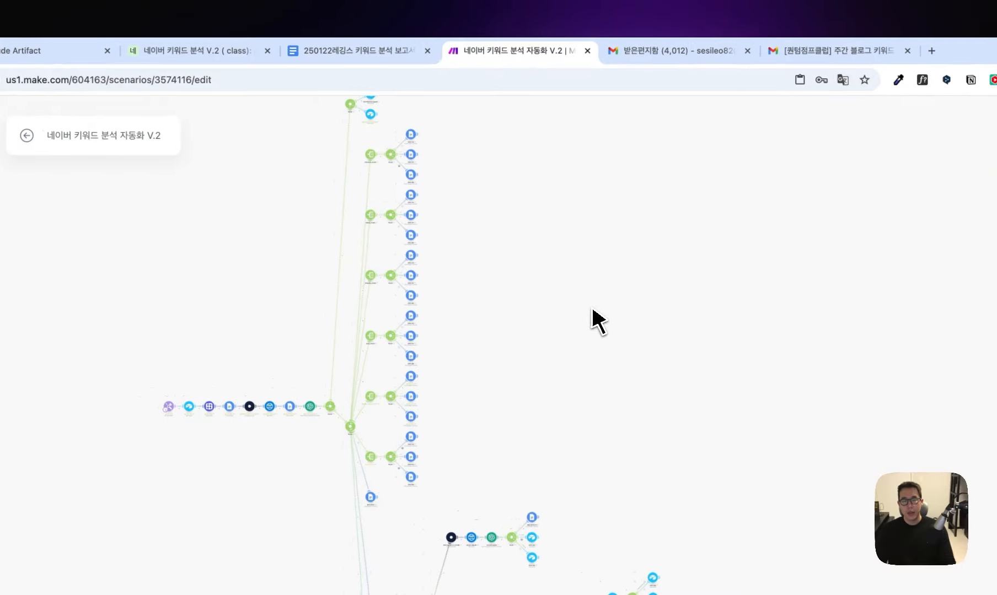
- Switch to the 네이버 키워드 분석 자동화 V.2 scenario in Make and examine its module layout
scroll(594, 309, up, 2)
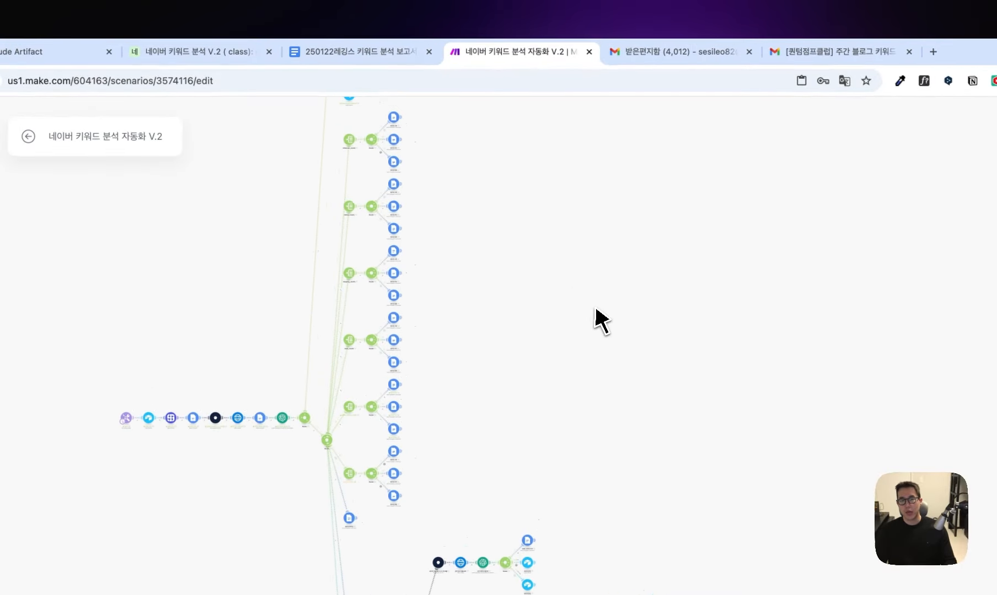